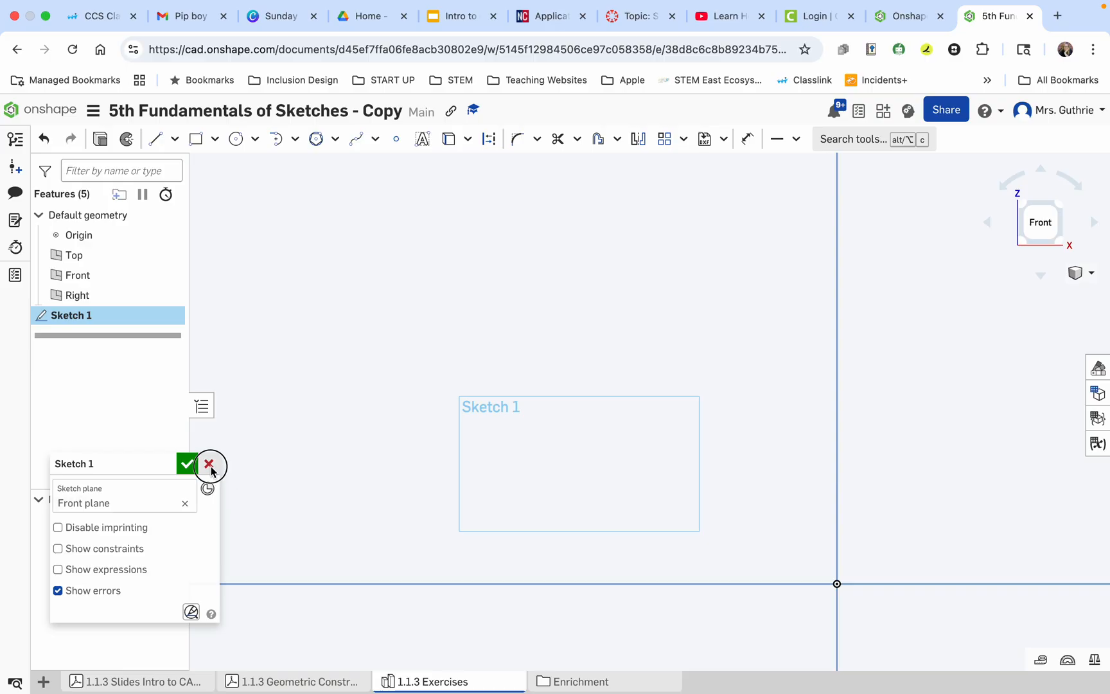
Delete Sketch 1 from the feature list, dismiss the cancellation notice and restore the isometric view of the default planes.
{"action": "right_click", "coordinate": [113, 313]}
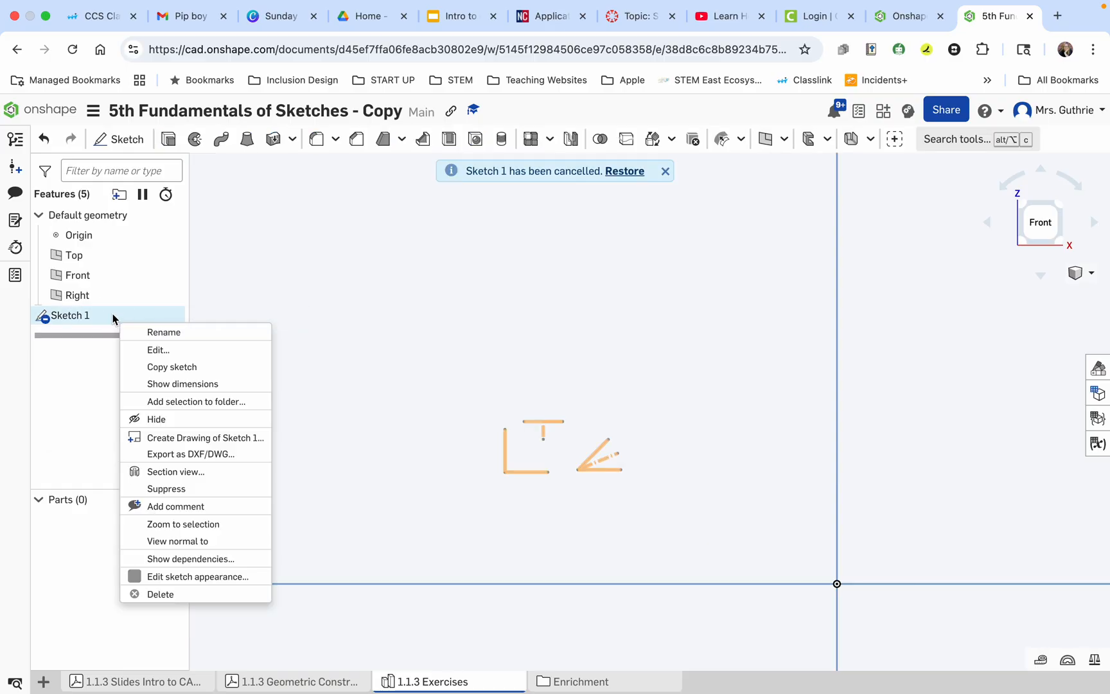
{"action": "left_click", "coordinate": [153, 589]}
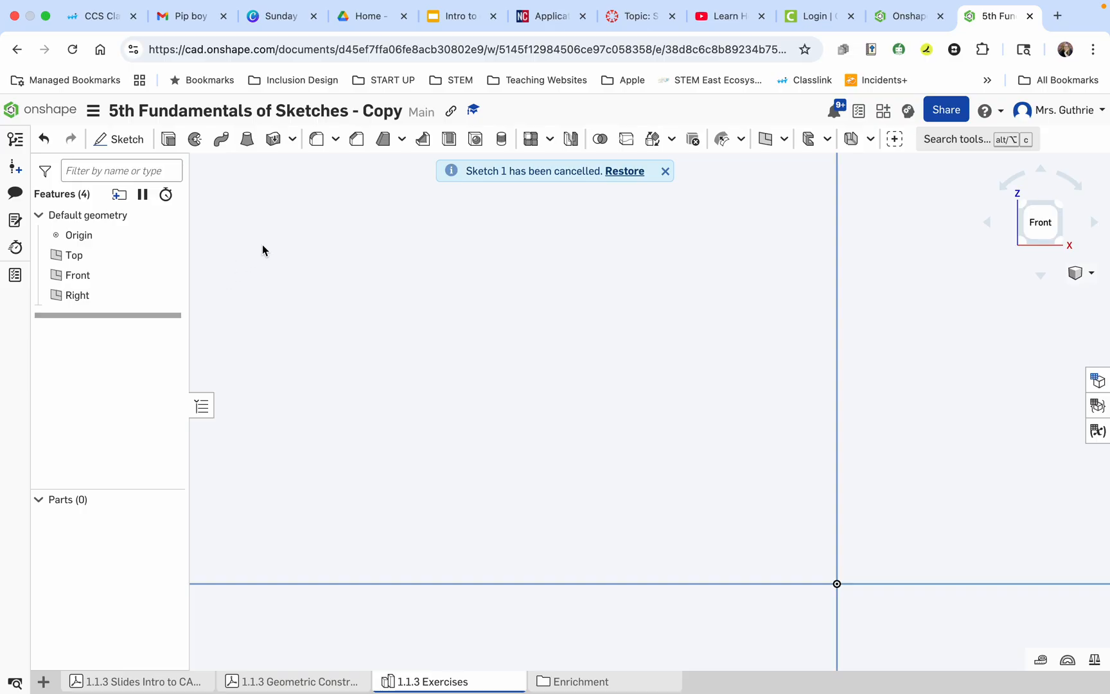
{"action": "left_click", "coordinate": [665, 171]}
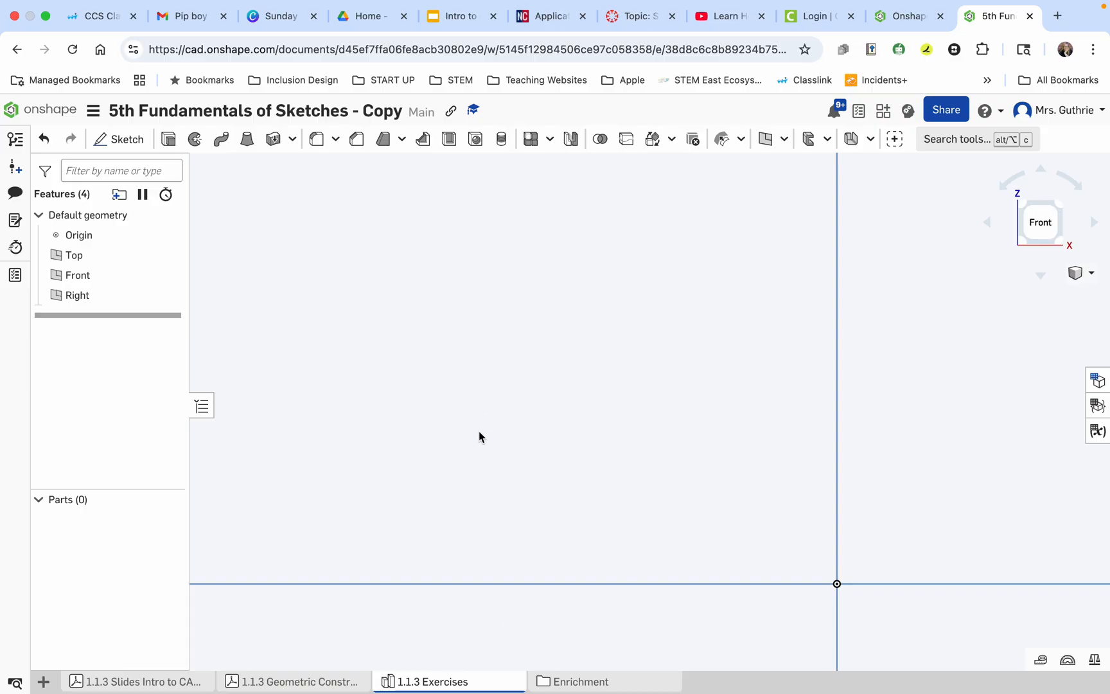
{"action": "scroll", "coordinate": [672, 523], "scroll_direction": "down", "scroll_amount": 5}
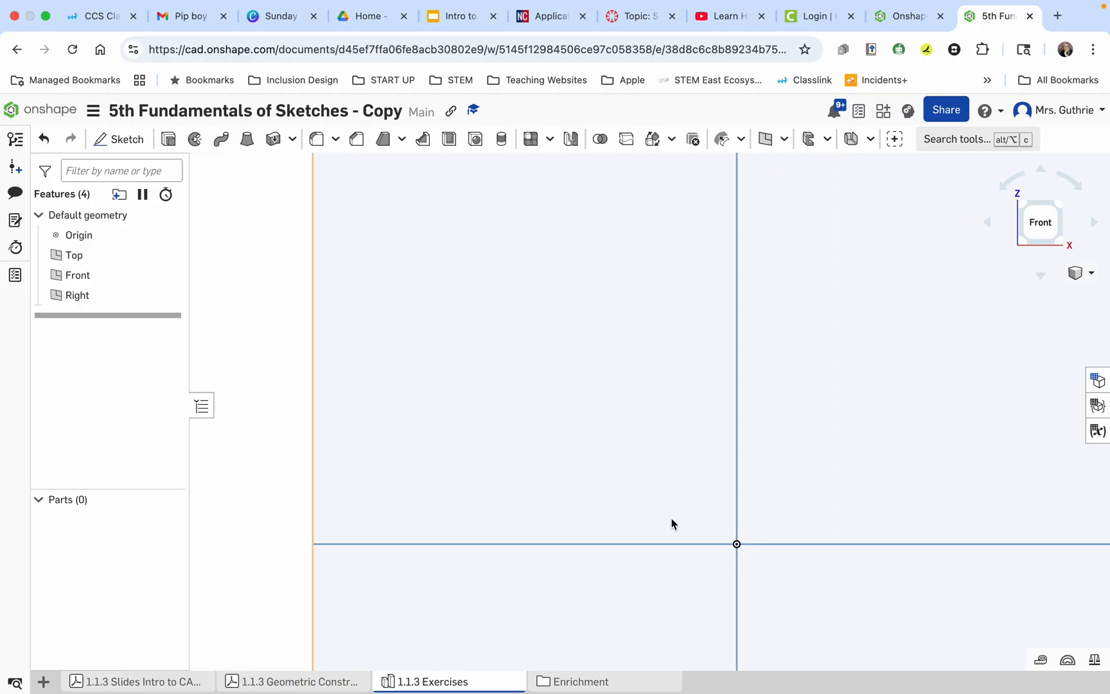
{"action": "left_click", "coordinate": [1056, 210]}
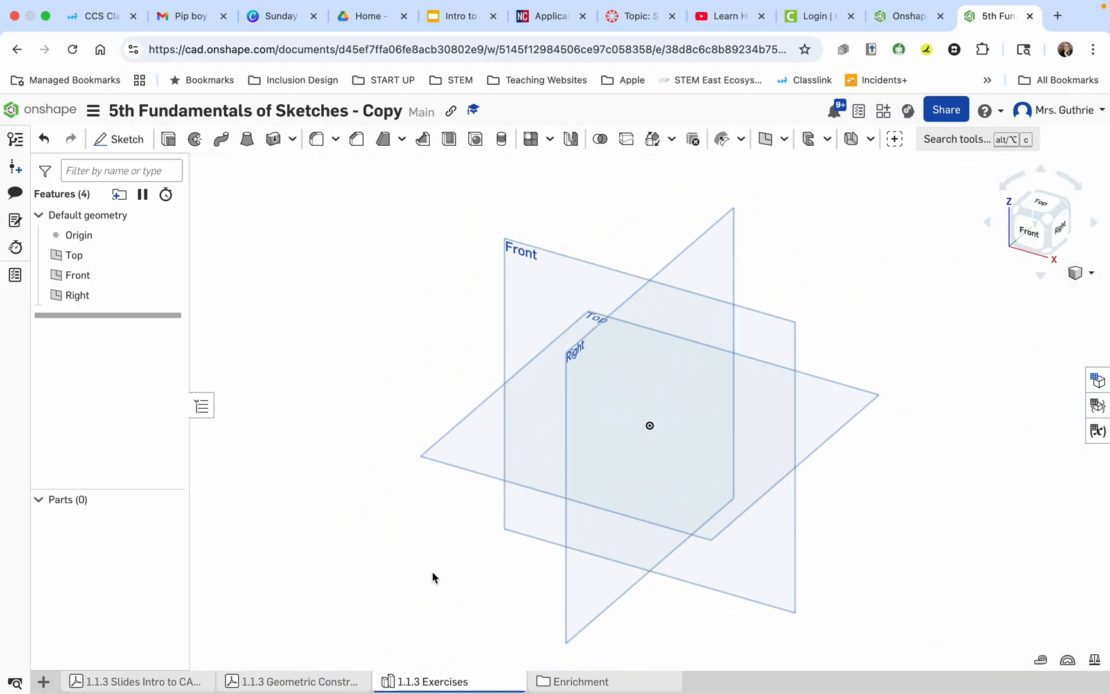
Read the Geometric Construction Exercises PDF, examining the line, angle and dimension requirements on its first page, and return to the 1.1.3 Exercises part studio.
{"action": "mouse_move", "coordinate": [399, 685]}
{"action": "left_click", "coordinate": [295, 682]}
{"action": "scroll", "coordinate": [426, 438], "scroll_direction": "up", "scroll_amount": 5}
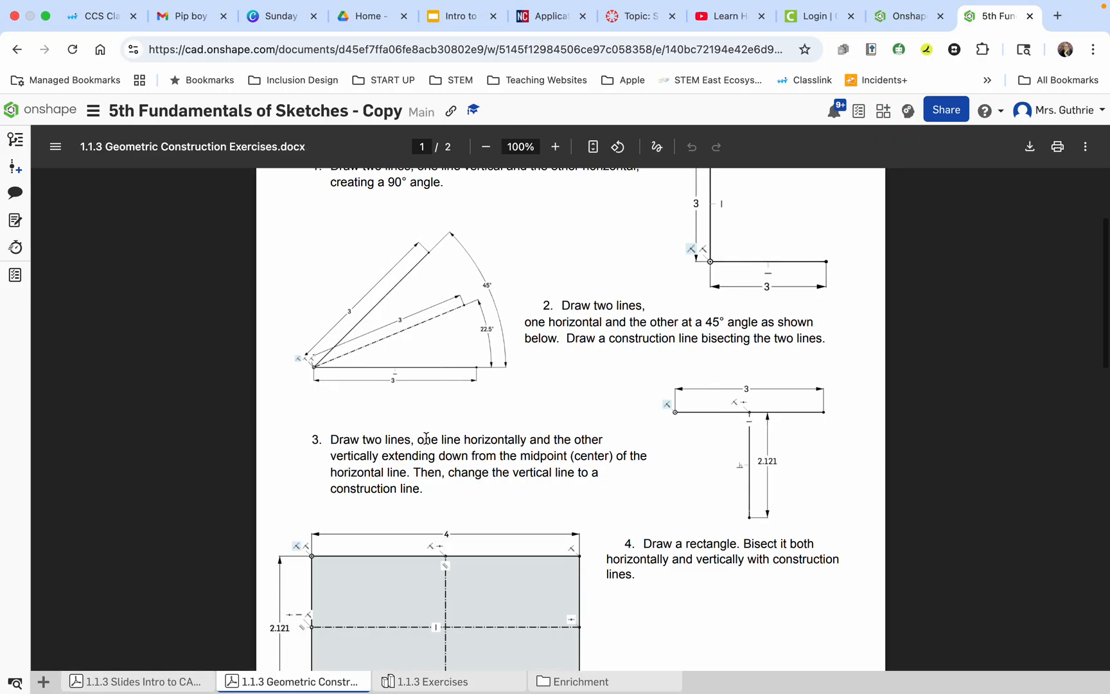
{"action": "scroll", "coordinate": [426, 438], "scroll_direction": "up", "scroll_amount": 1}
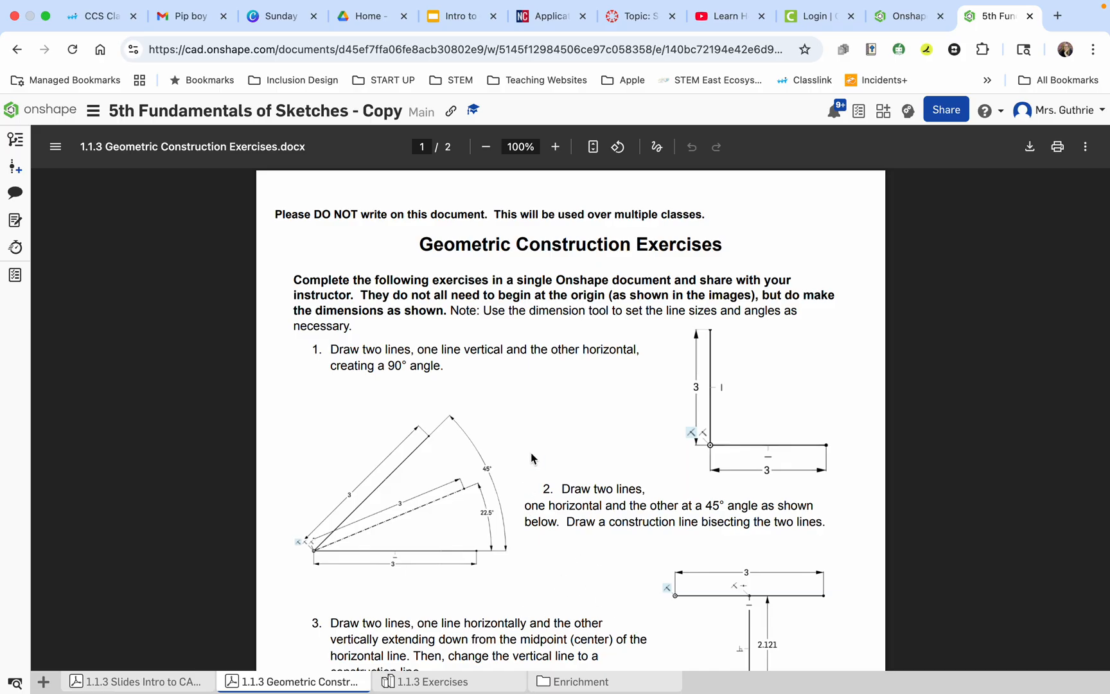
{"action": "scroll", "coordinate": [528, 458], "scroll_direction": "down", "scroll_amount": 4}
{"action": "scroll", "coordinate": [531, 451], "scroll_direction": "up", "scroll_amount": 4}
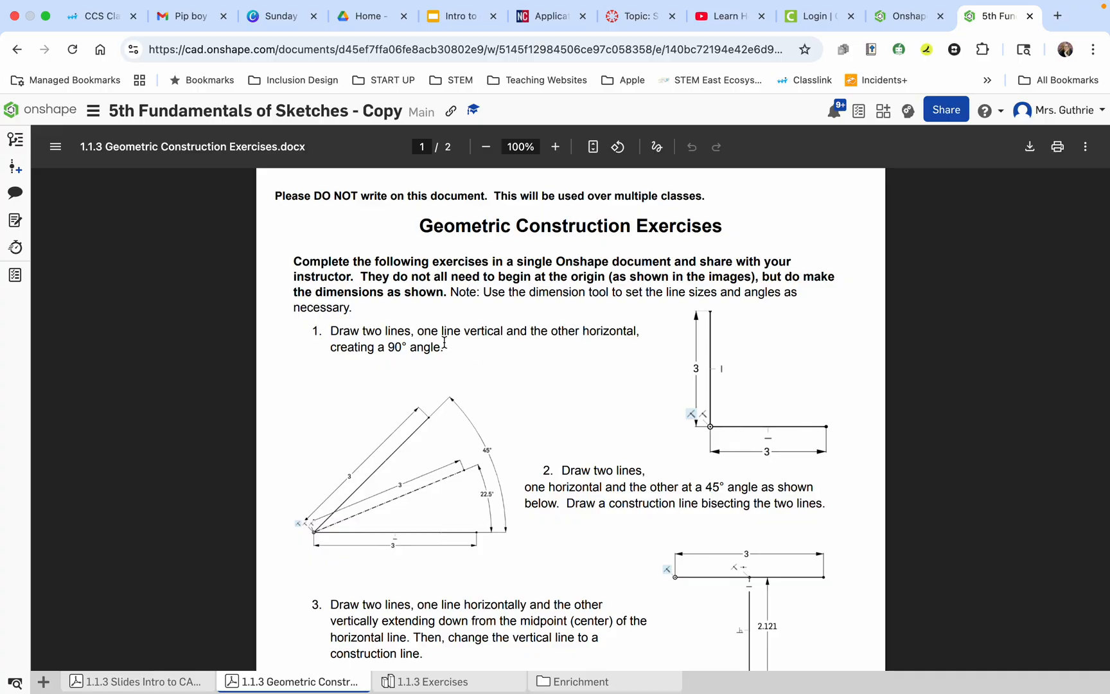
{"action": "left_click", "coordinate": [428, 682]}
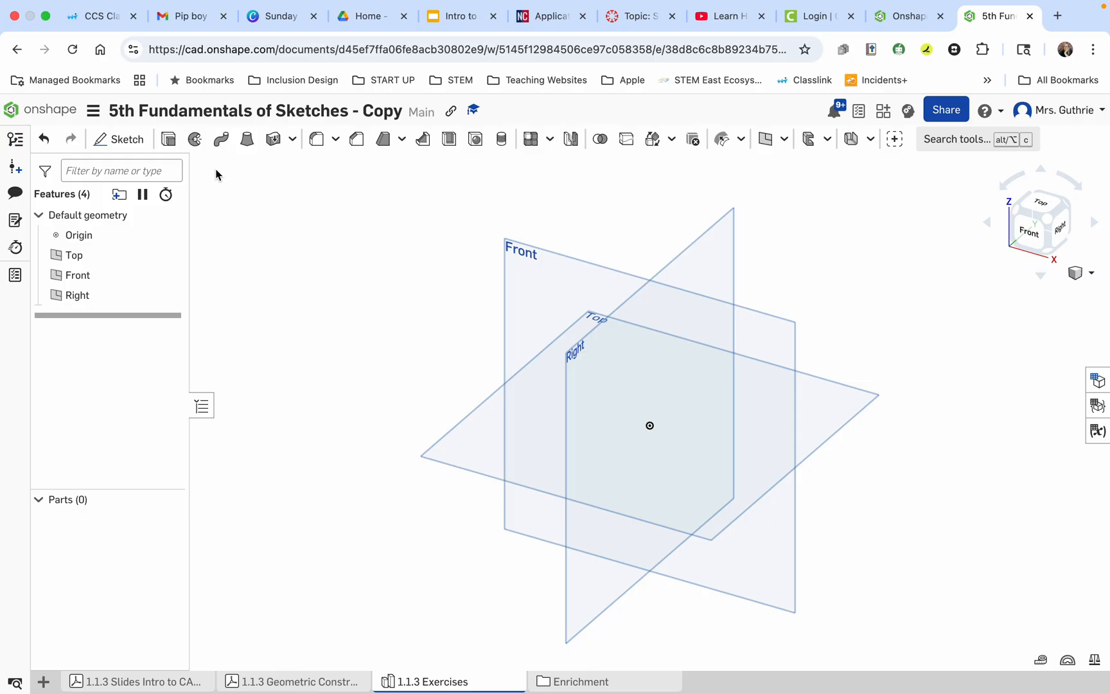
Start a new sketch on the Front plane, move its dialog clear of the feature list and view the plane from the front.
{"action": "left_click", "coordinate": [119, 141]}
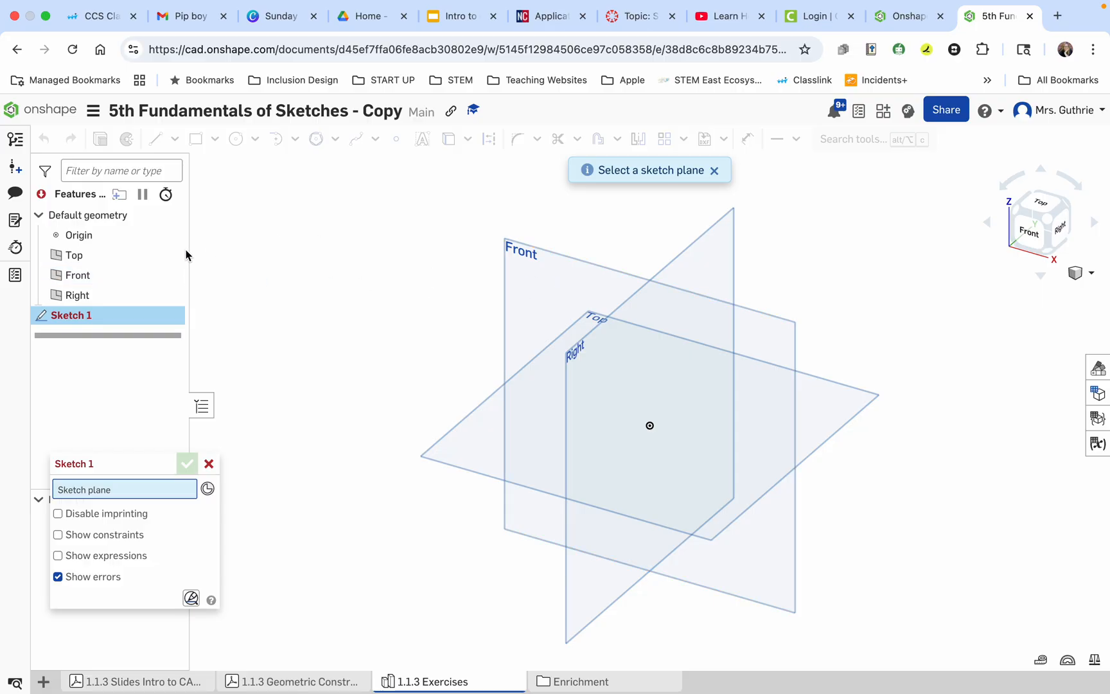
{"action": "left_click", "coordinate": [78, 276]}
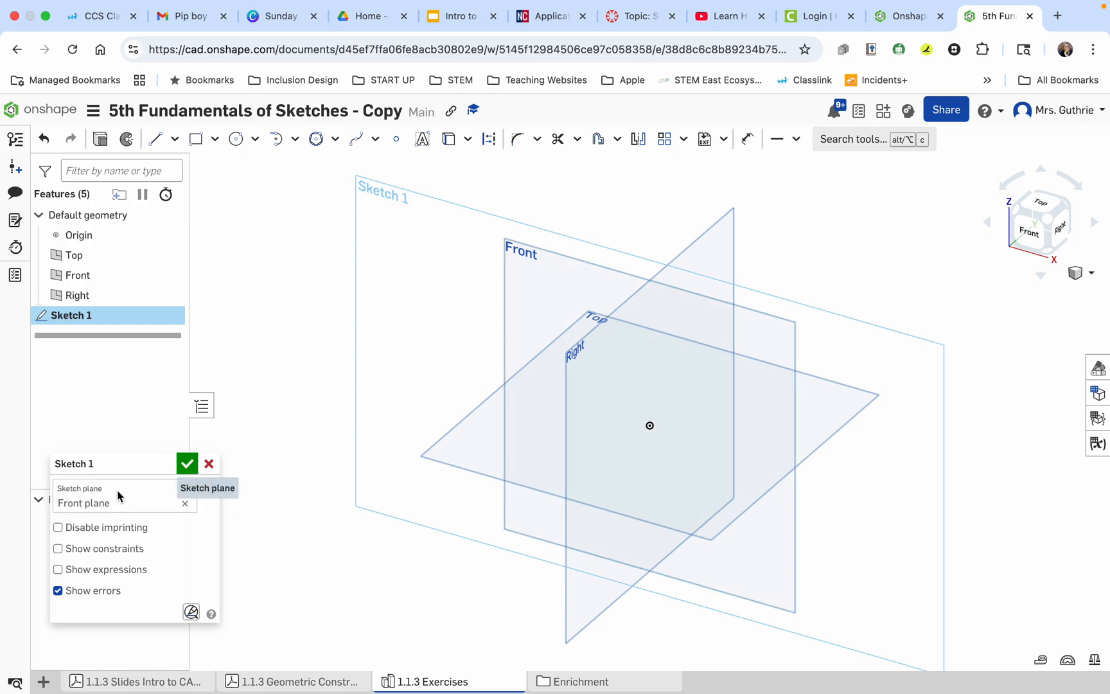
{"action": "left_click", "coordinate": [112, 471]}
{"action": "mouse_move", "coordinate": [112, 471]}
{"action": "left_mouse_down"}
{"action": "mouse_move", "coordinate": [122, 382]}
{"action": "mouse_move", "coordinate": [272, 251]}
{"action": "mouse_move", "coordinate": [215, 460]}
{"action": "mouse_move", "coordinate": [91, 456]}
{"action": "mouse_move", "coordinate": [72, 508]}
{"action": "left_mouse_up"}
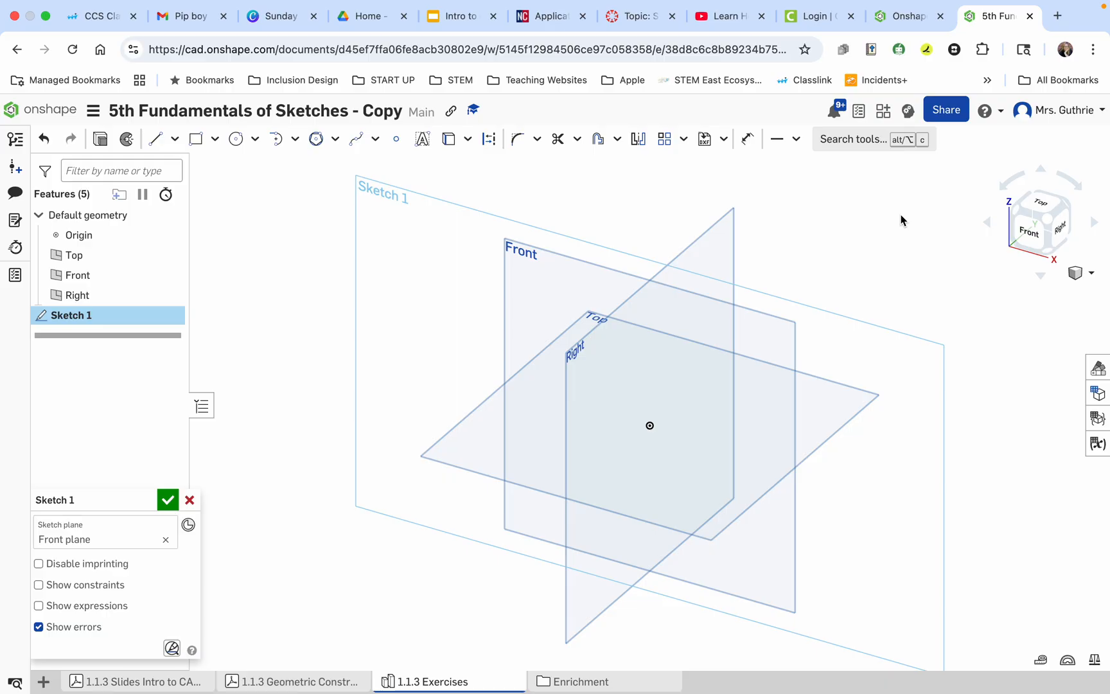
{"action": "left_click", "coordinate": [1028, 235]}
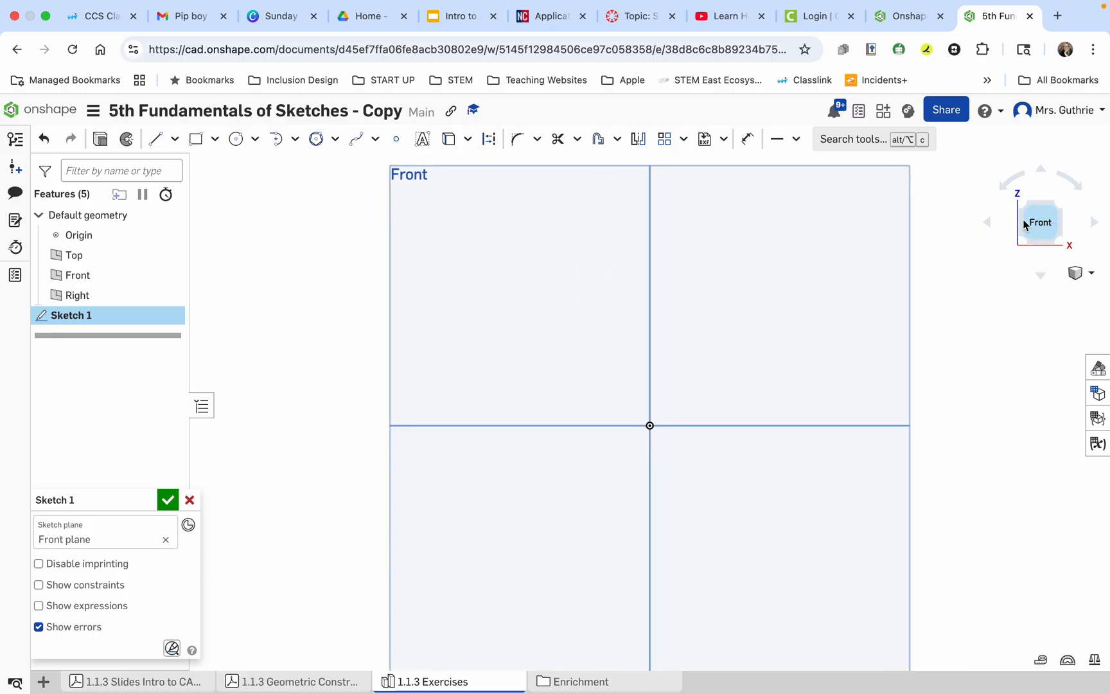
{"action": "scroll", "coordinate": [650, 429], "scroll_direction": "up", "scroll_amount": 3}
{"action": "scroll", "coordinate": [652, 419], "scroll_direction": "up", "scroll_amount": 3}
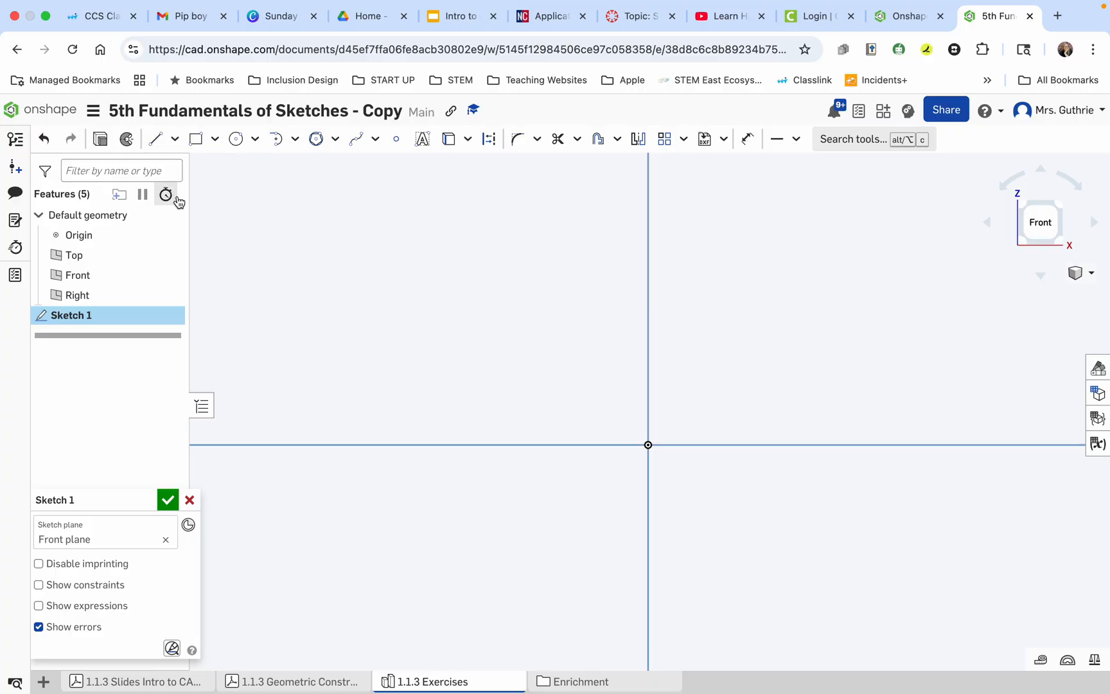
Following exercise 1, sketch a vertical line about 2.9 mm long above and left of the origin, with a horizontal line running right from its lower end.
{"action": "left_click", "coordinate": [282, 681]}
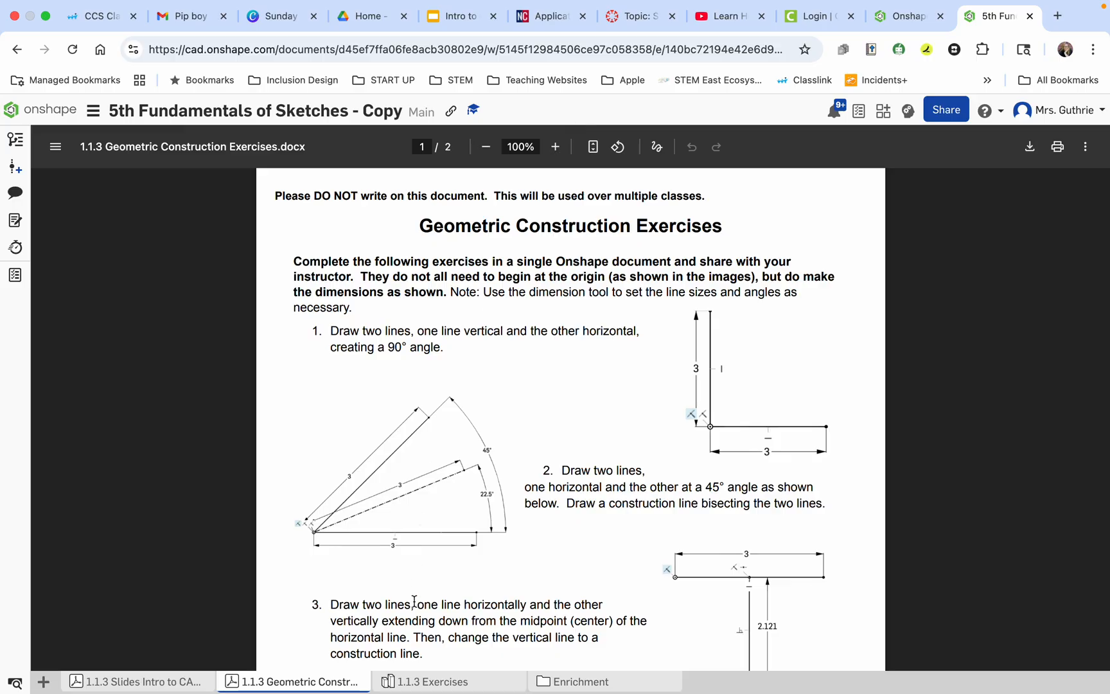
{"action": "left_click", "coordinate": [420, 682]}
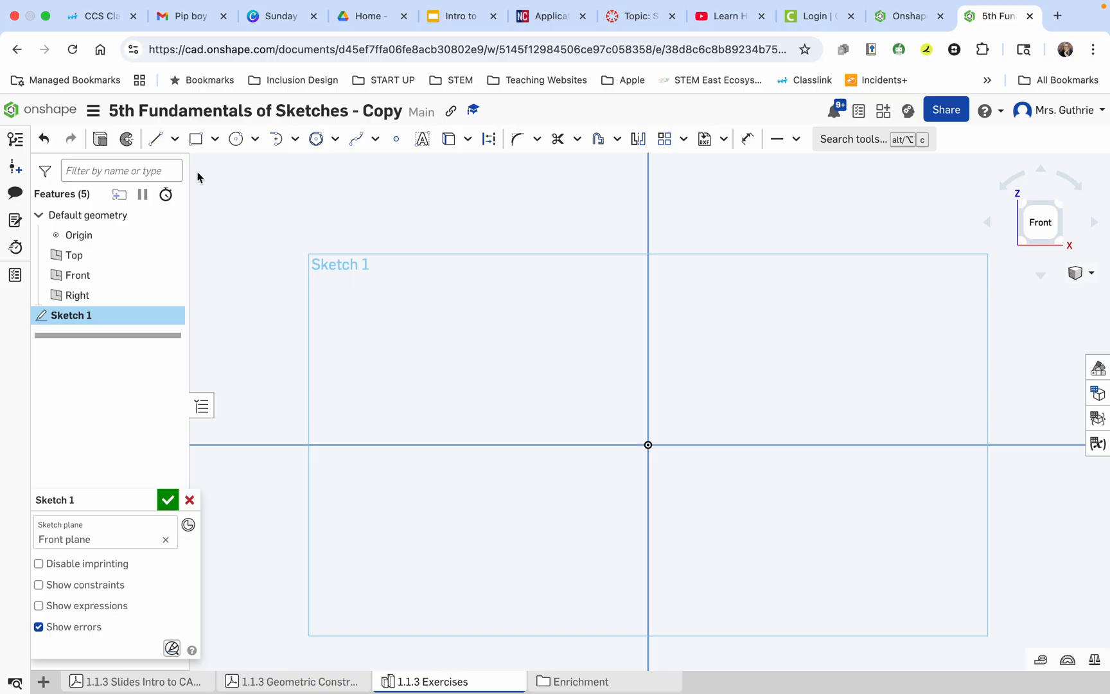
{"action": "left_click", "coordinate": [154, 140]}
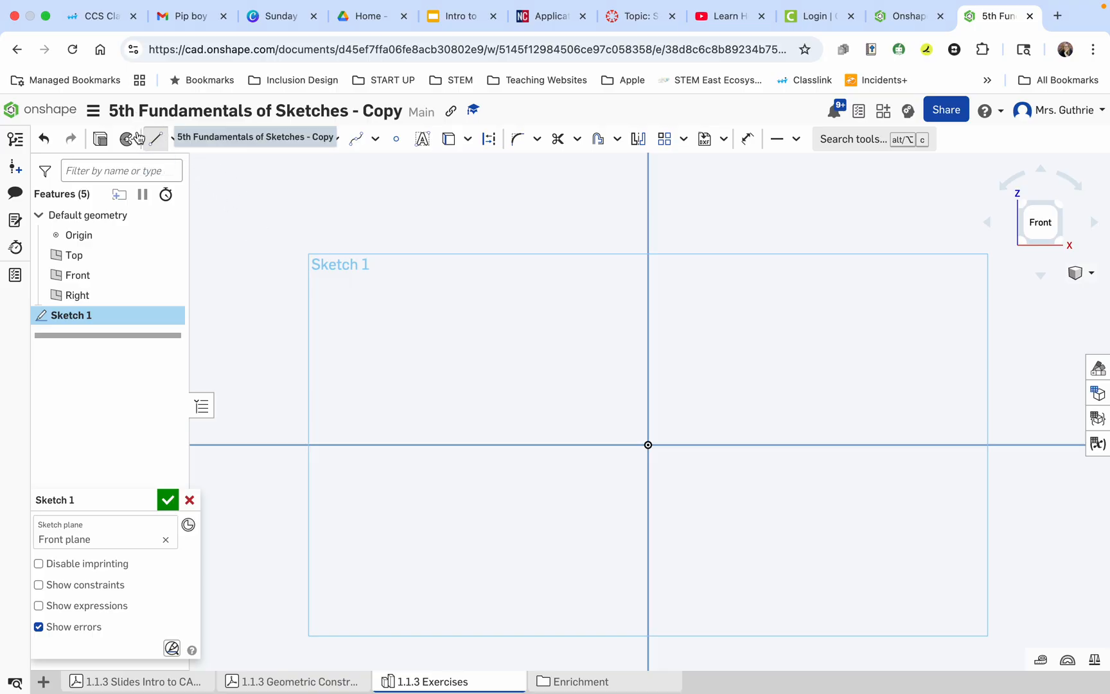
{"action": "left_click", "coordinate": [168, 141]}
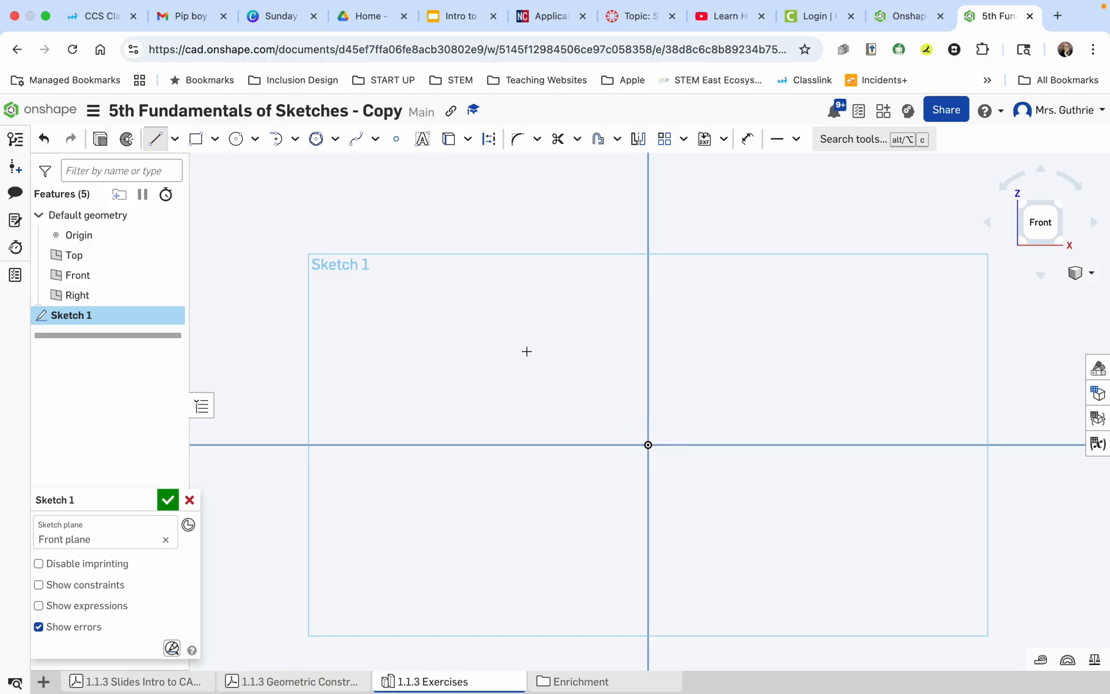
{"action": "left_click", "coordinate": [523, 330]}
{"action": "left_click", "coordinate": [523, 367]}
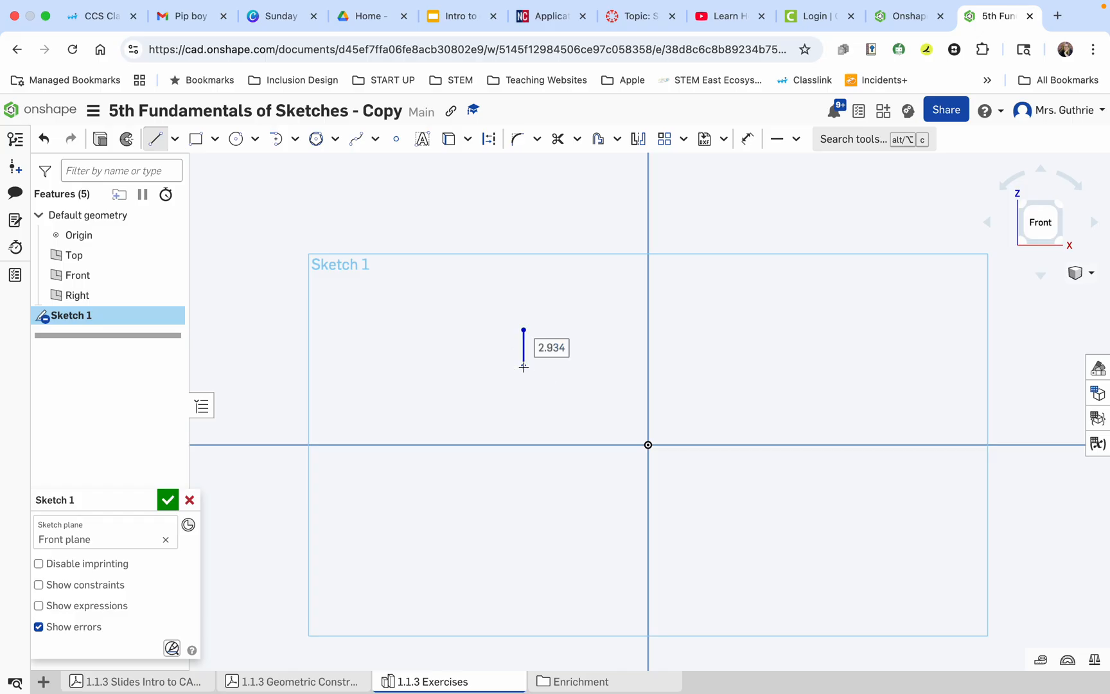
{"action": "left_click", "coordinate": [560, 366]}
Set the horizontal line's length to 3 mm and place its dimension below the line.
{"action": "type", "text": "3"}
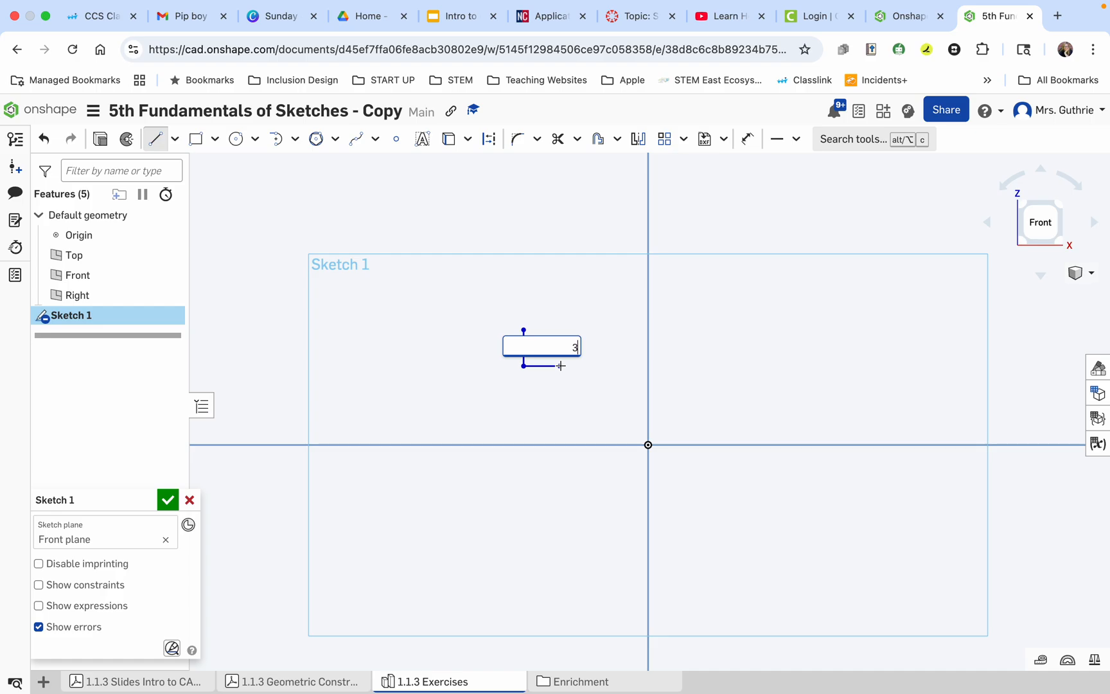
{"action": "key", "text": "Return"}
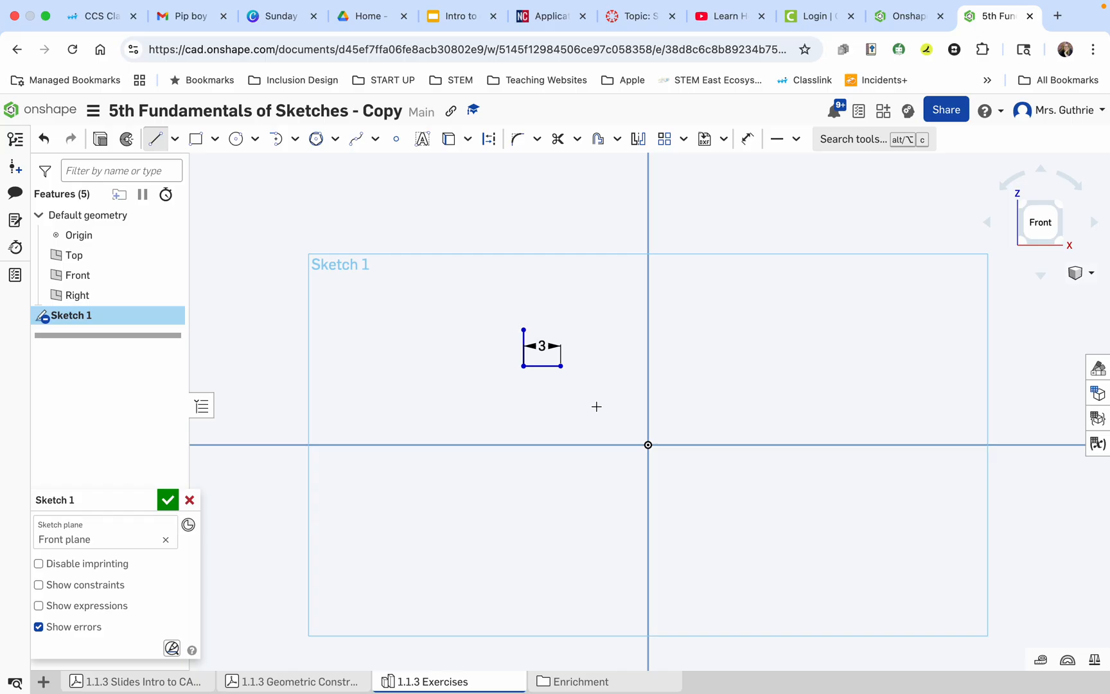
{"action": "left_click", "coordinate": [157, 139]}
{"action": "left_click_drag", "start_coordinate": [542, 346], "coordinate": [541, 387]}
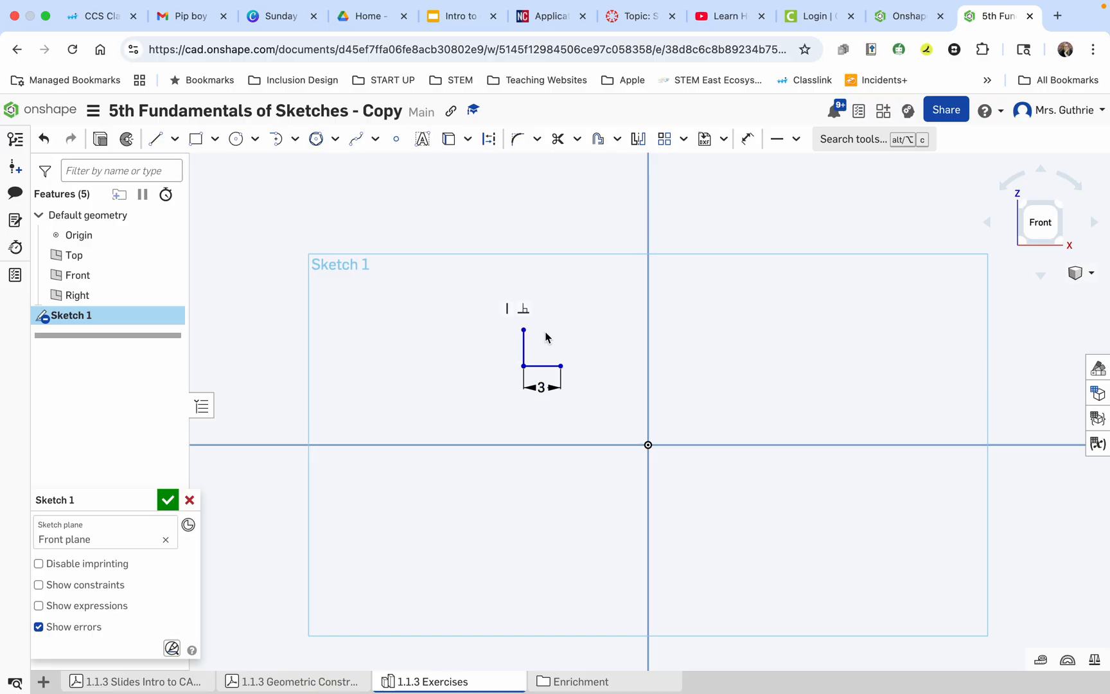
Dimension the vertical line on its left side and set its length to 3 mm.
{"action": "left_click", "coordinate": [745, 141]}
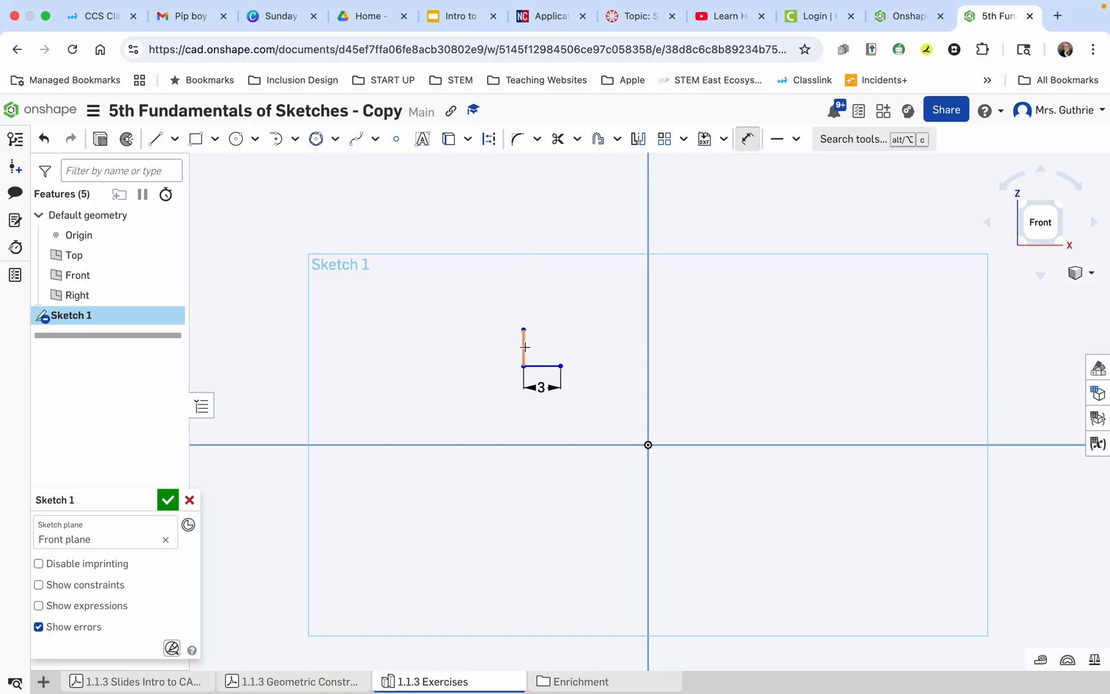
{"action": "left_click", "coordinate": [524, 346]}
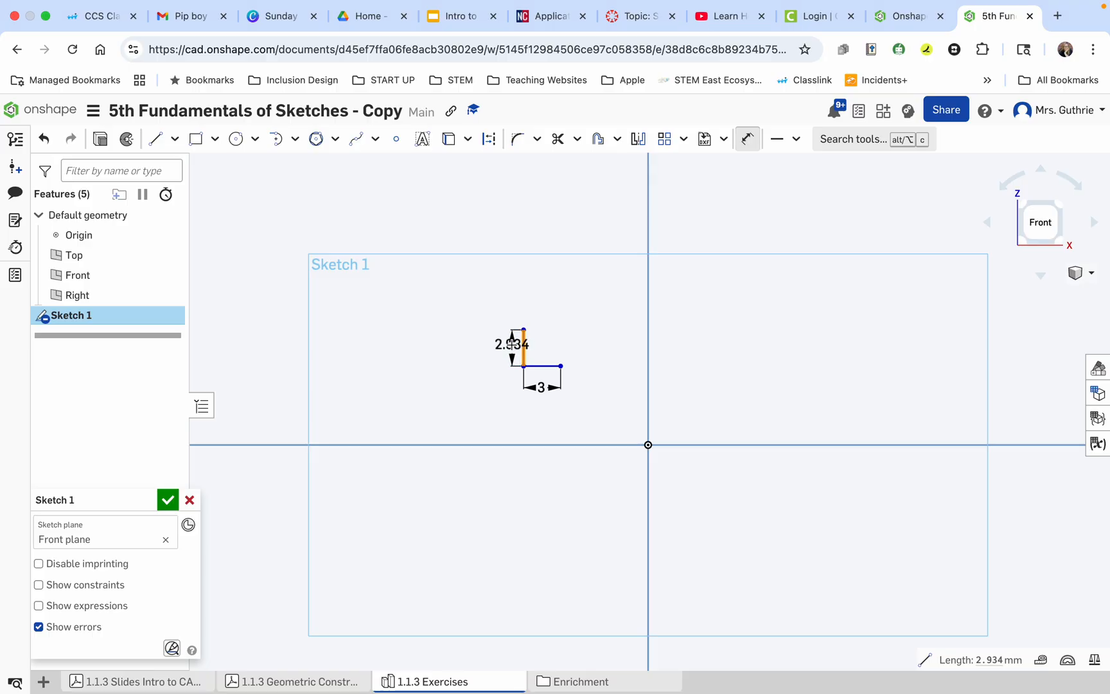
{"action": "left_click", "coordinate": [488, 345]}
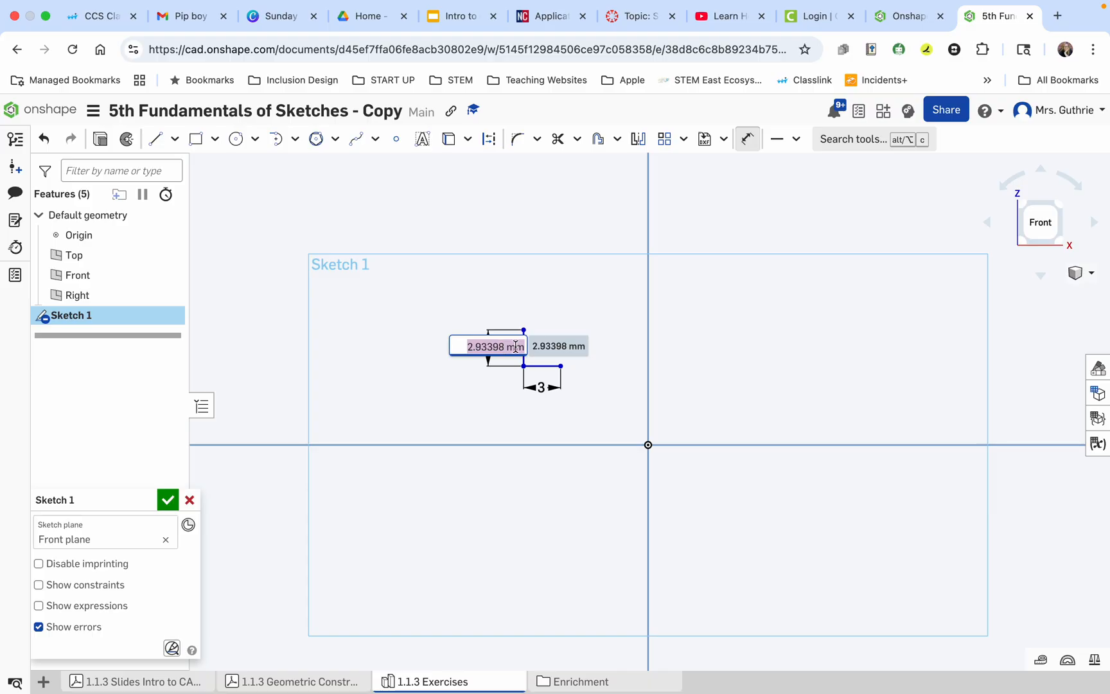
{"action": "type", "text": "3"}
{"action": "key", "text": "Return"}
{"action": "left_click_drag", "start_coordinate": [489, 348], "coordinate": [490, 348]}
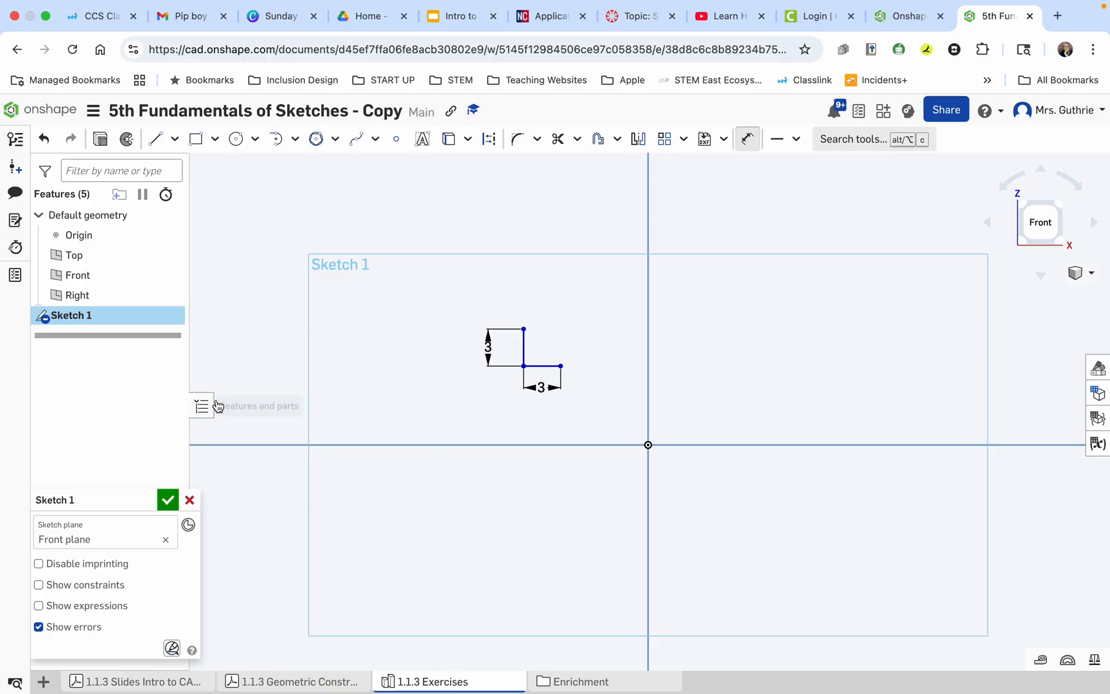
Display the sketch constraints to inspect how the two lines are constrained, and hide them again.
{"action": "left_click", "coordinate": [39, 585]}
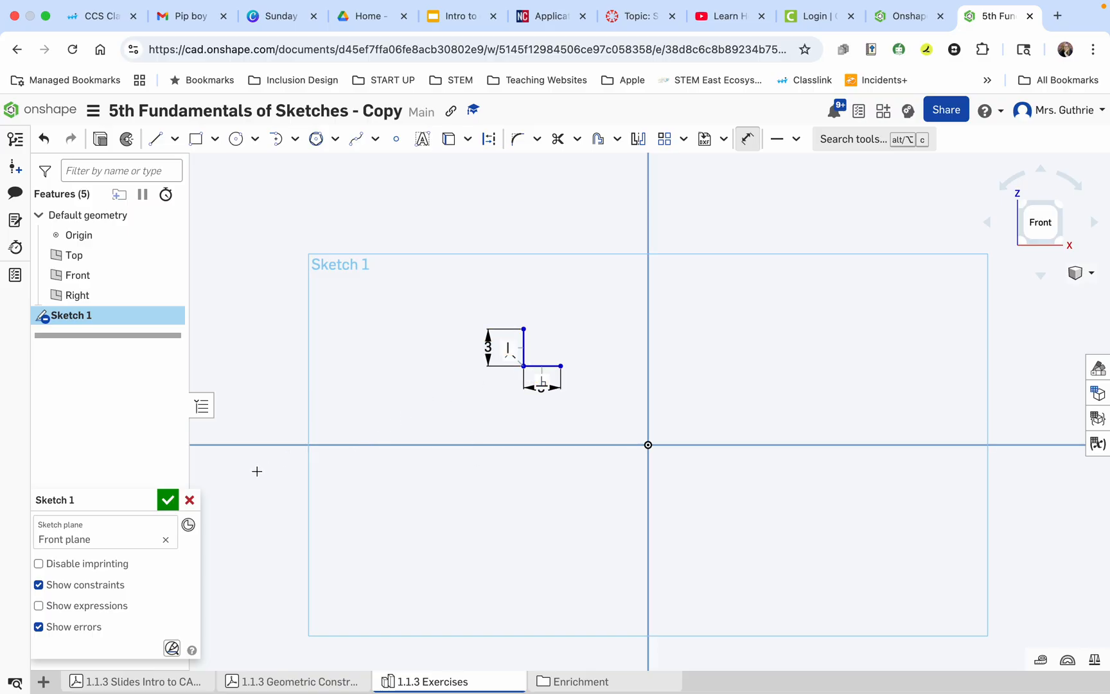
{"action": "left_click", "coordinate": [63, 584]}
Add an angle dimension between the horizontal and vertical lines, placed inside their corner.
{"action": "left_click", "coordinate": [748, 141]}
{"action": "left_click", "coordinate": [748, 138]}
{"action": "left_click", "coordinate": [543, 364]}
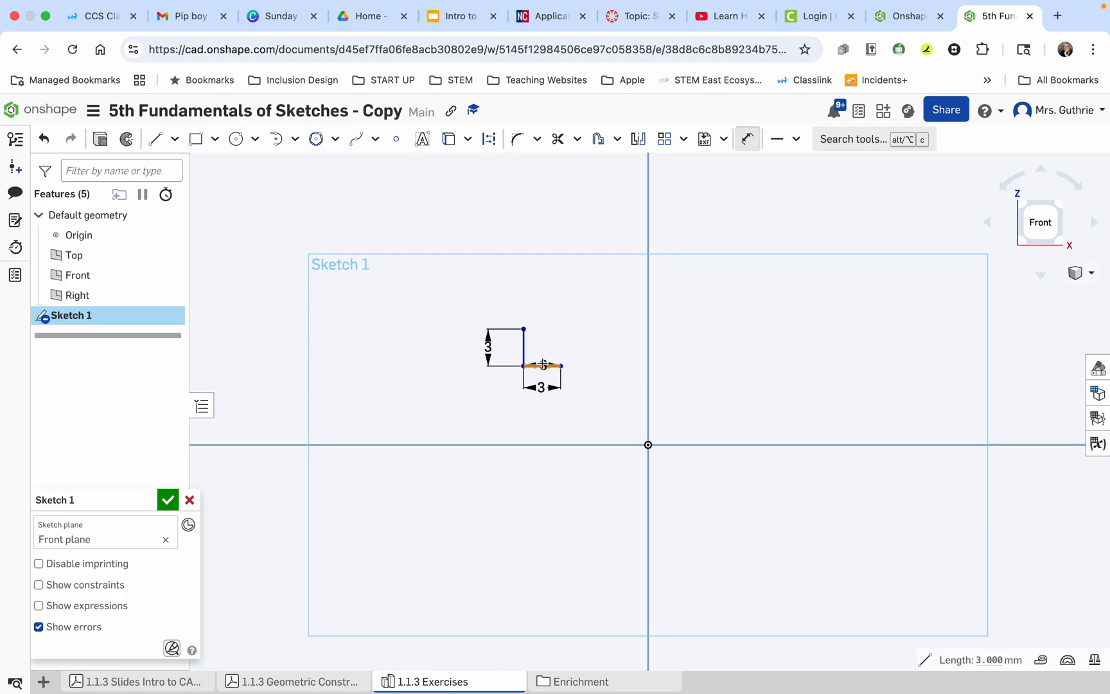
{"action": "left_click", "coordinate": [524, 345]}
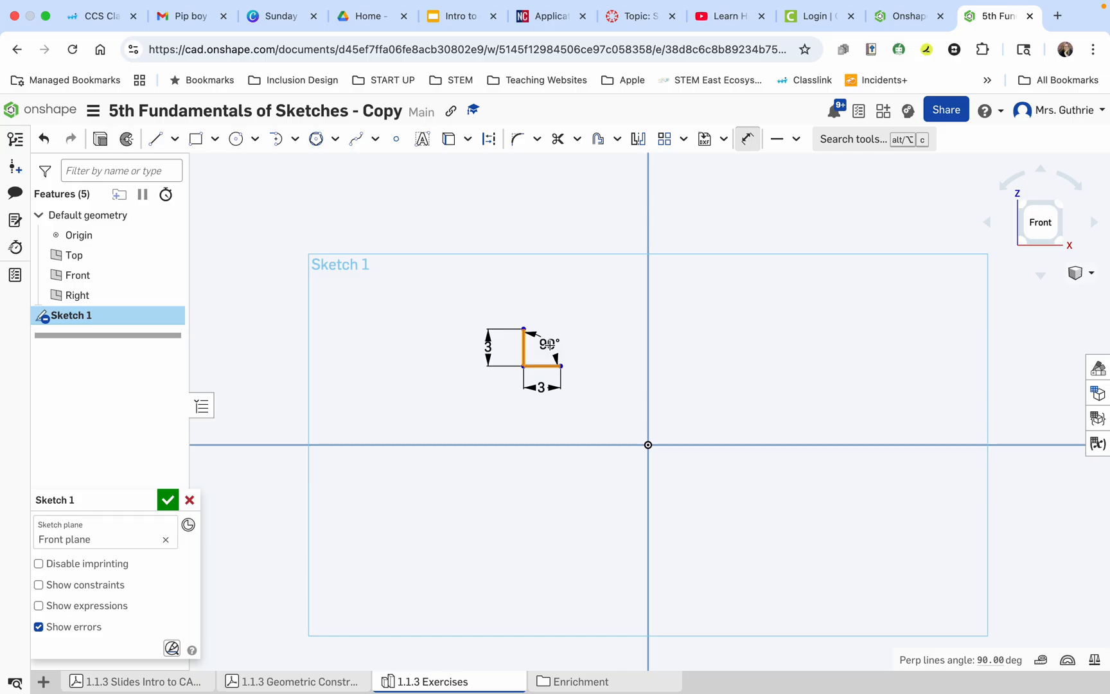
{"action": "left_click", "coordinate": [547, 343]}
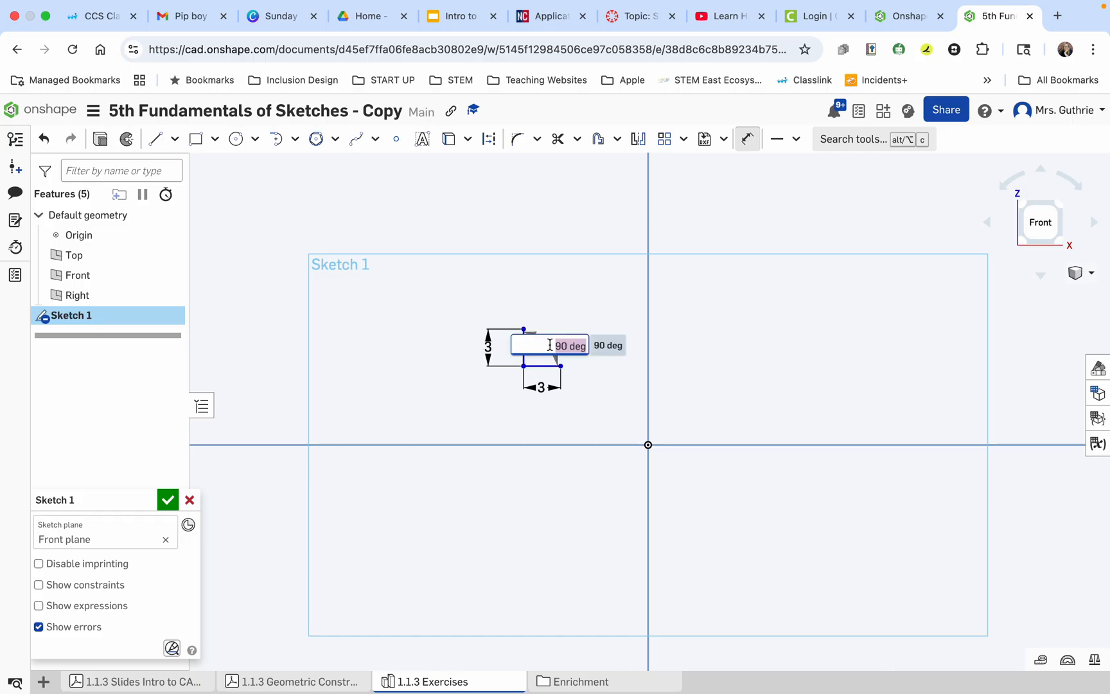
{"action": "key", "text": "Return"}
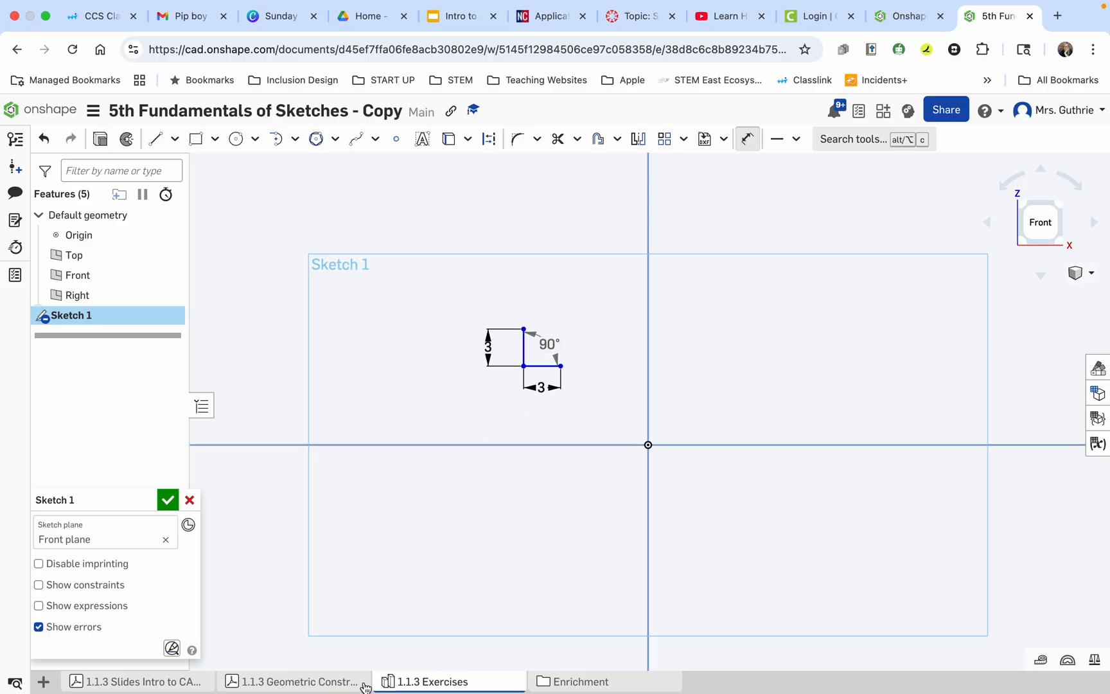
Consult exercise 2 in the exercises PDF and sketch a slanted line about 3.9 mm long with a 3 mm horizontal line from its lower end.
{"action": "left_click", "coordinate": [283, 683]}
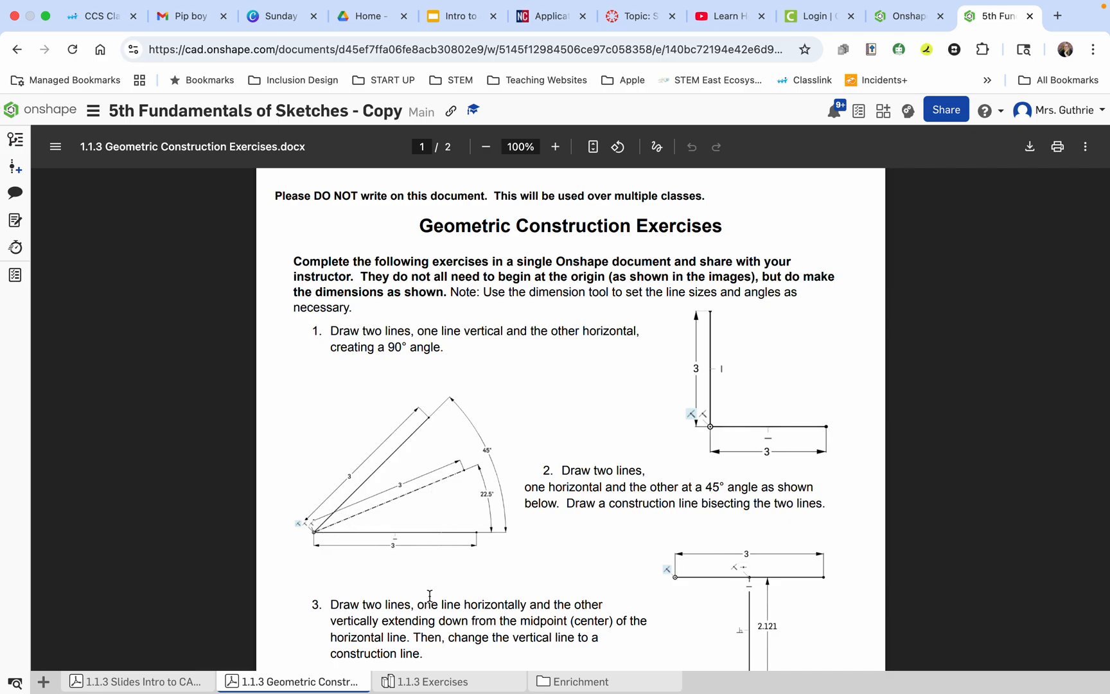
{"action": "left_click", "coordinate": [445, 684]}
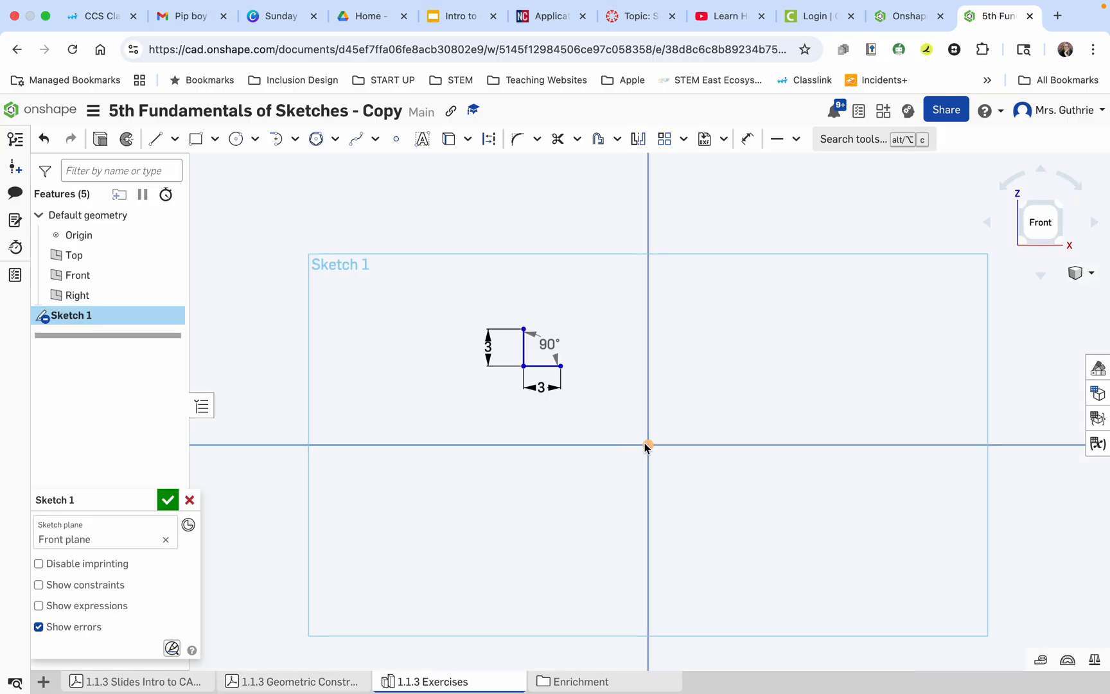
{"action": "scroll", "coordinate": [588, 406], "scroll_direction": "up", "scroll_amount": 5}
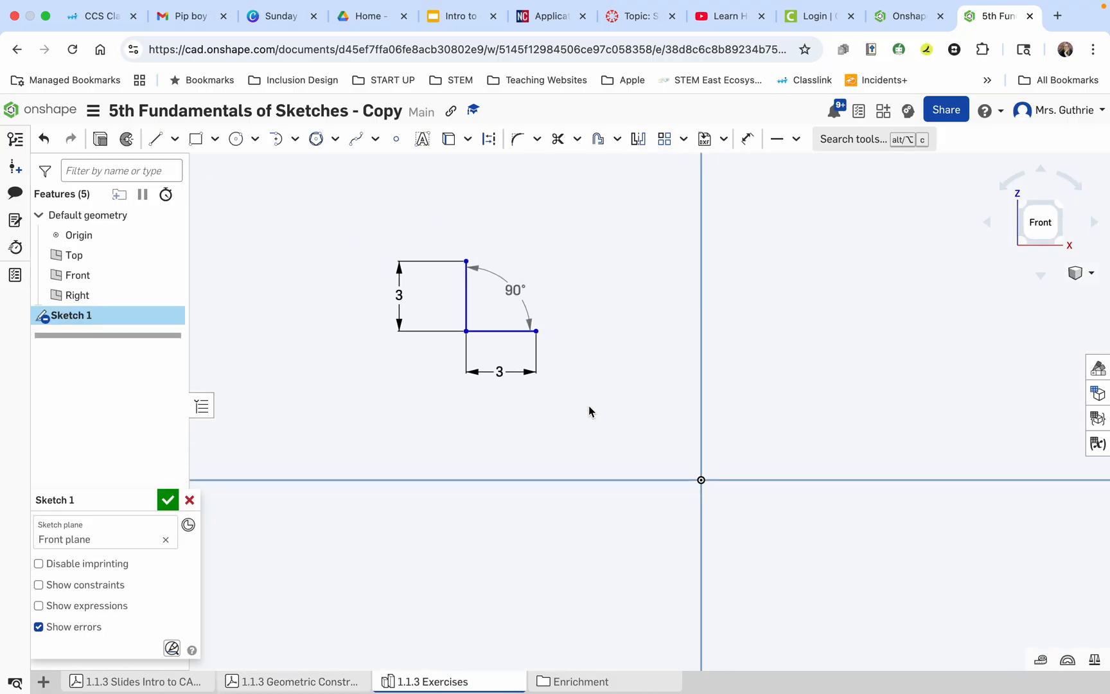
{"action": "left_click", "coordinate": [155, 139]}
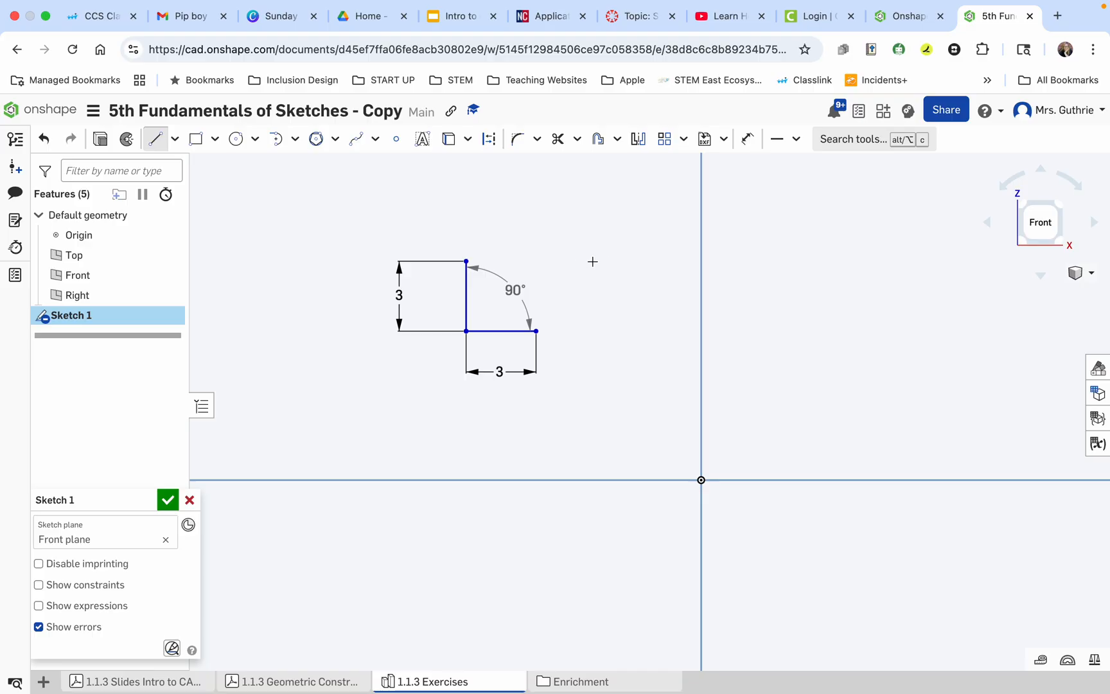
{"action": "left_click", "coordinate": [626, 263]}
{"action": "left_click", "coordinate": [565, 332]}
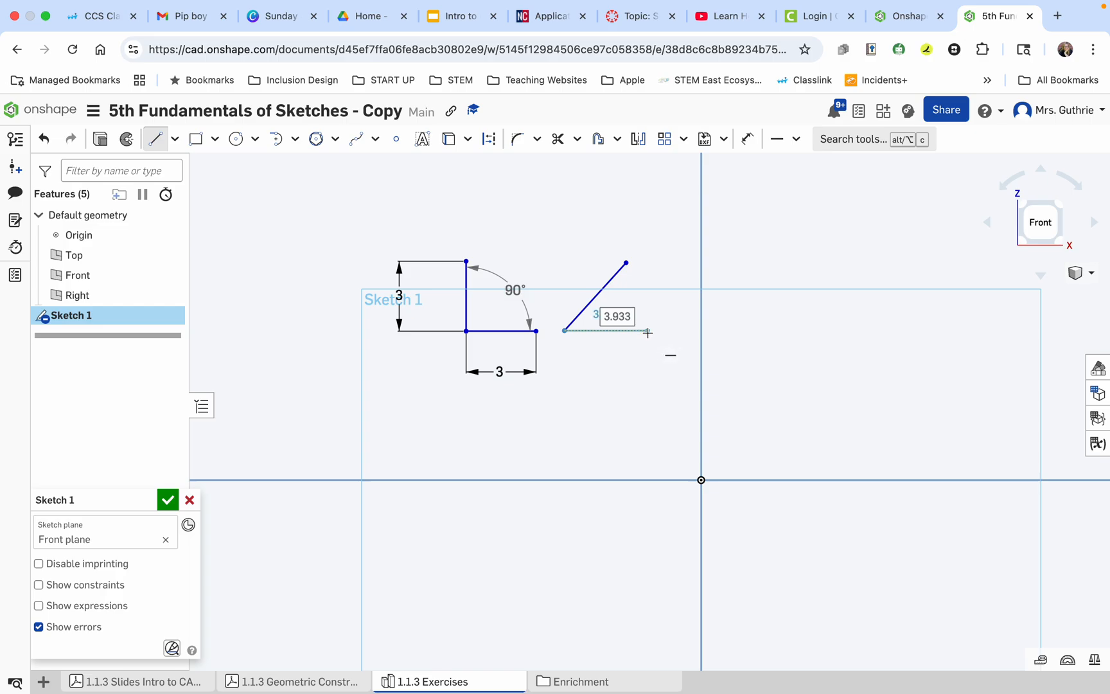
{"action": "left_click", "coordinate": [646, 331]}
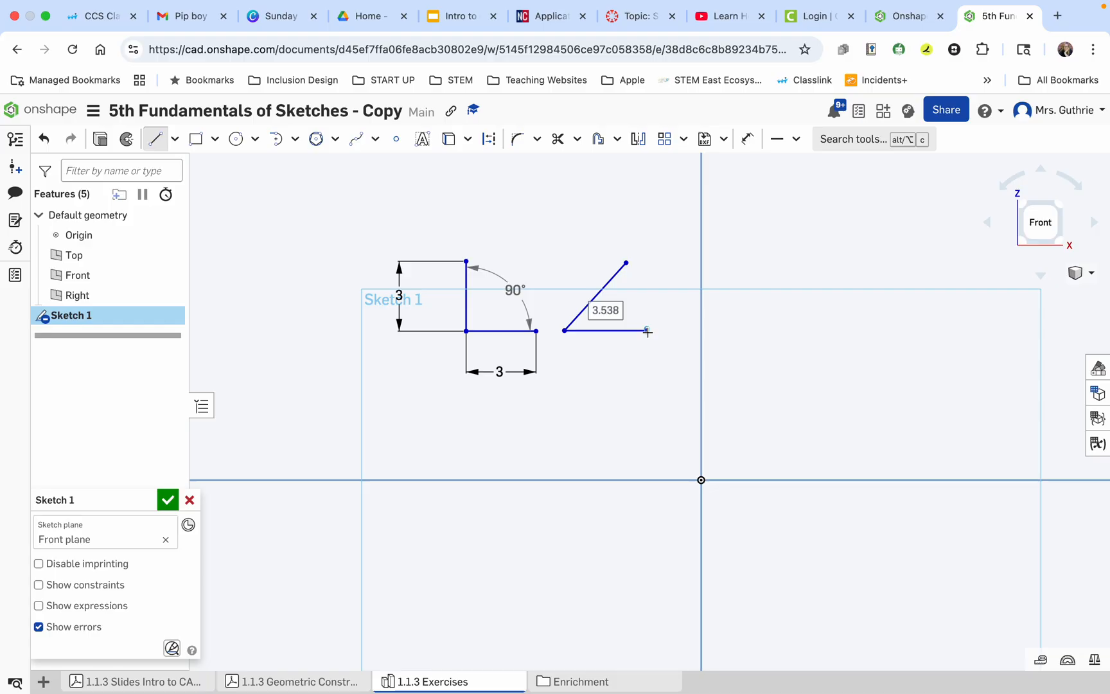
{"action": "type", "text": "3"}
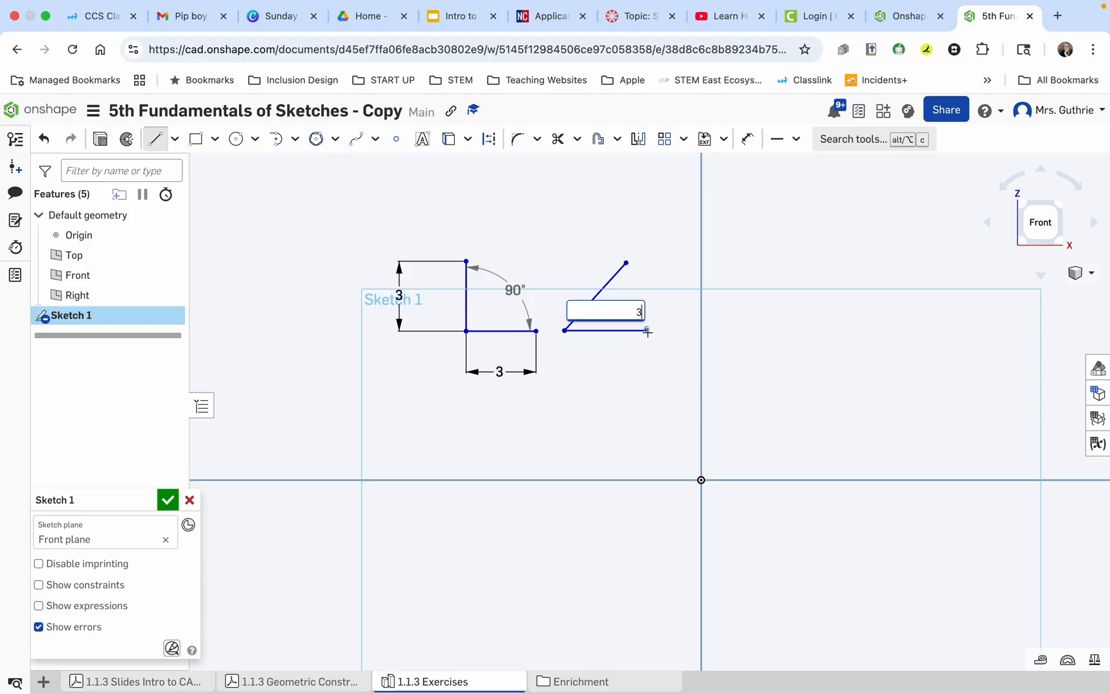
{"action": "key", "text": "Return"}
{"action": "key", "text": "t"}
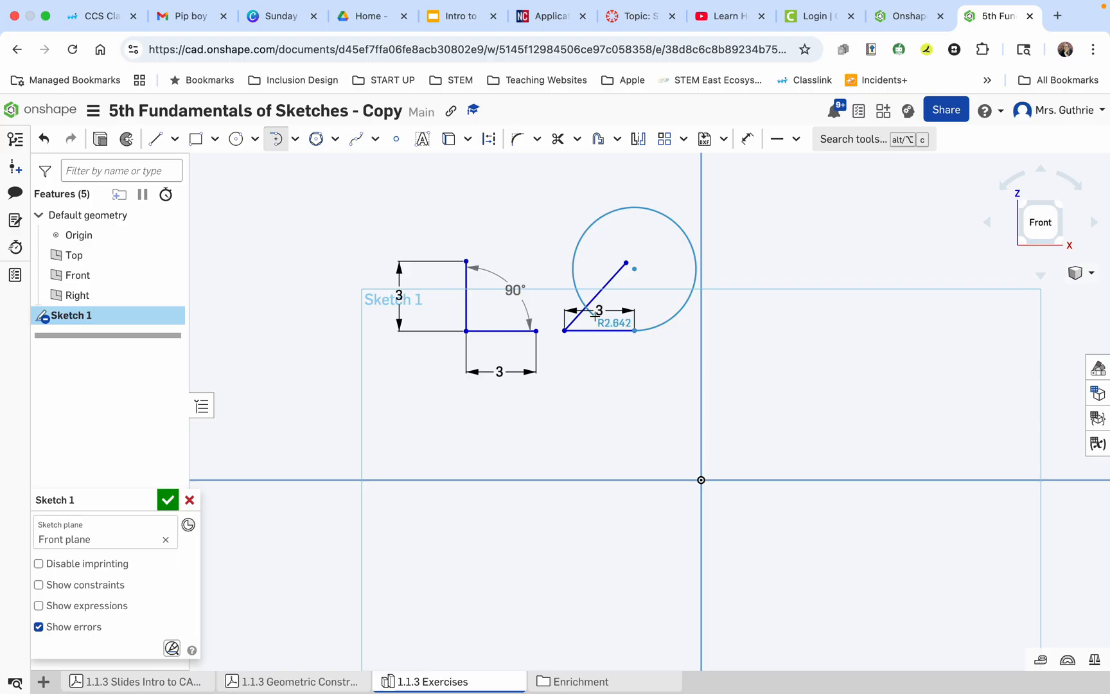
{"action": "key", "text": "l"}
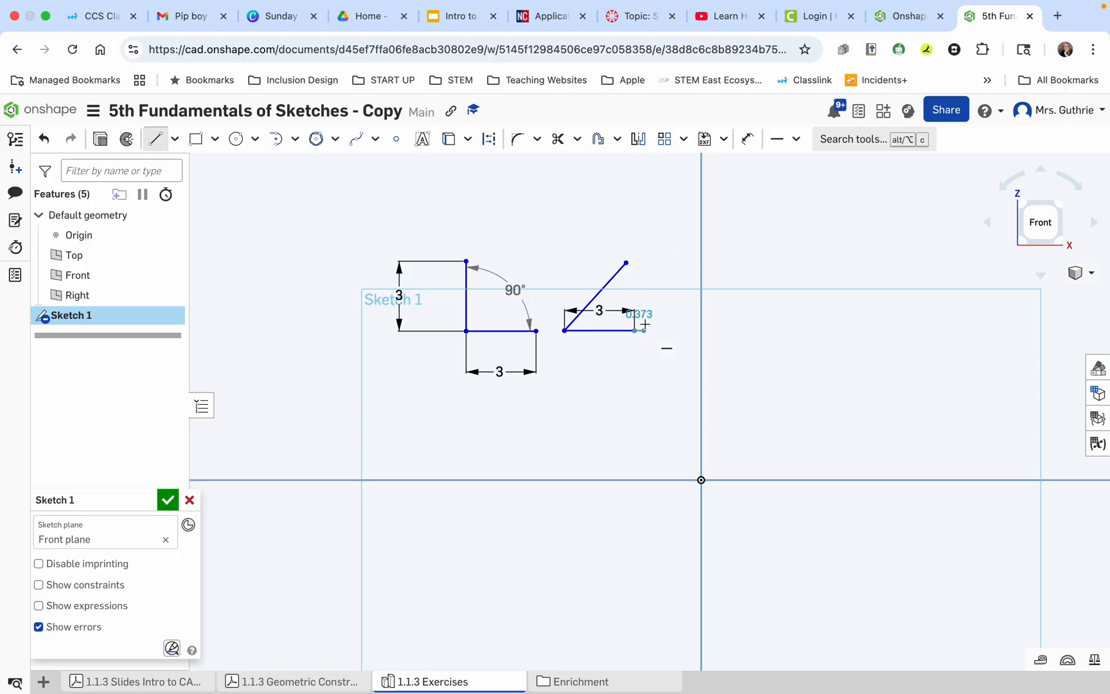
{"action": "key", "text": "t"}
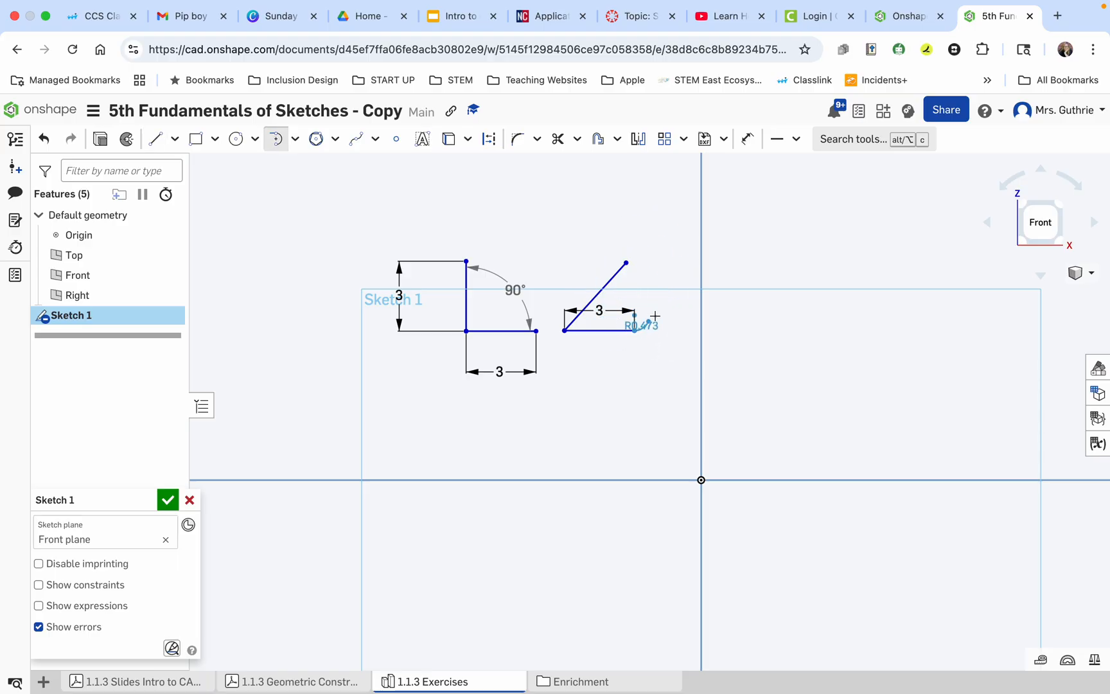
{"action": "key", "text": "l"}
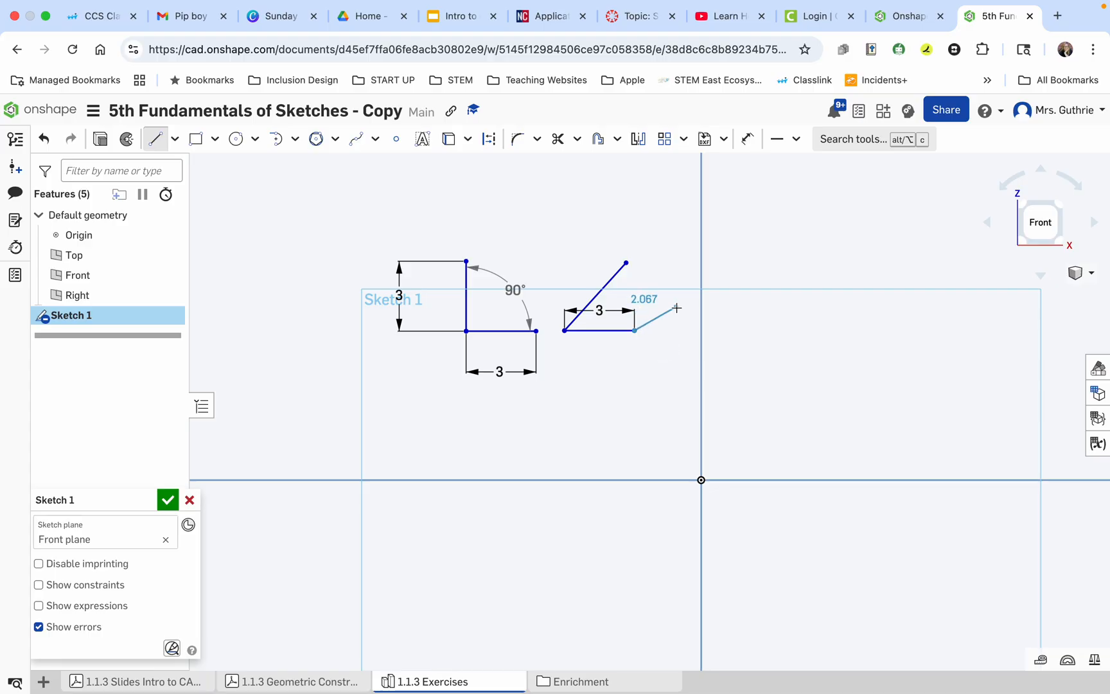
{"action": "key", "text": "Escape"}
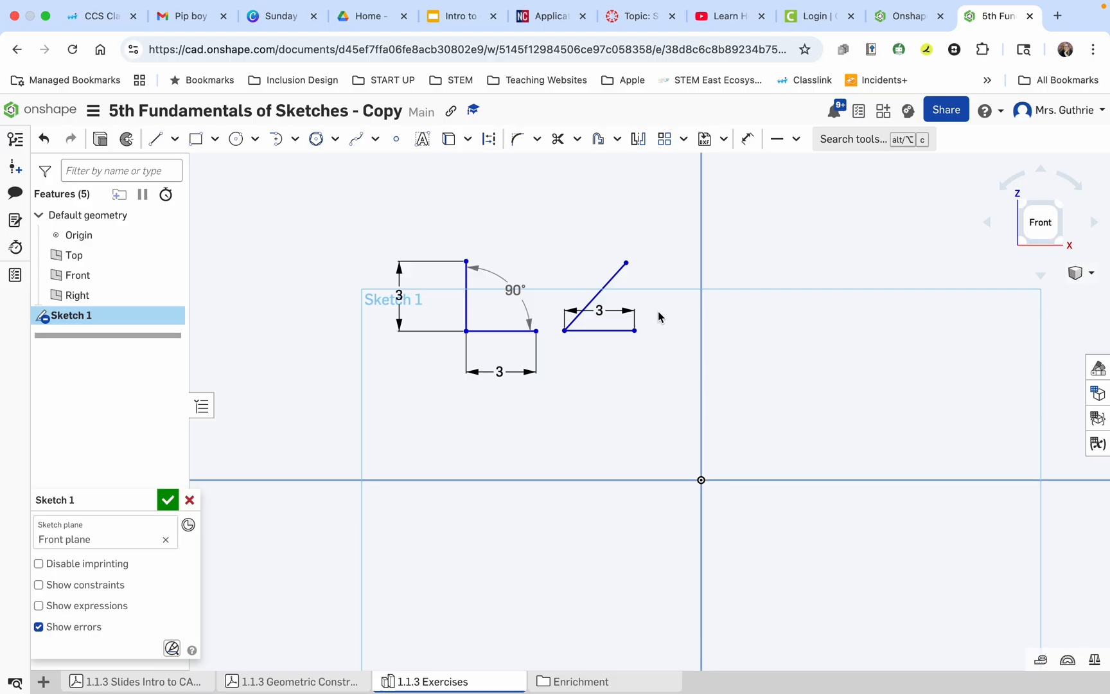
Move the new horizontal line's dimension below it and dimension the slanted line on its upper side, setting its length to 3 mm.
{"action": "left_click_drag", "start_coordinate": [599, 310], "coordinate": [600, 369]}
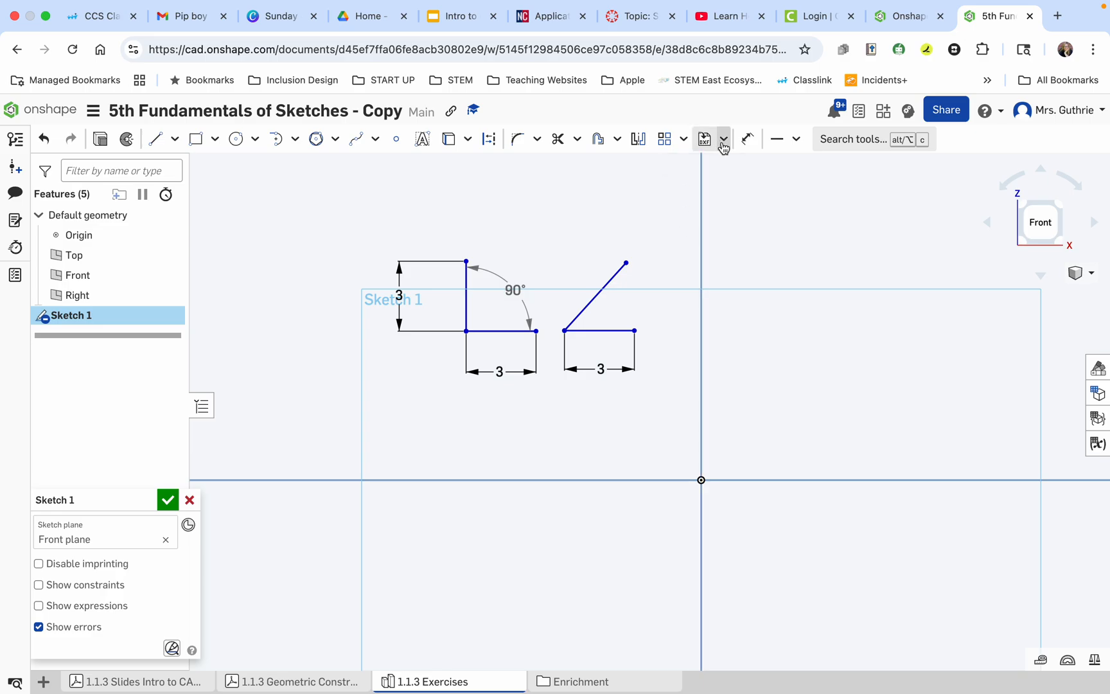
{"action": "left_click", "coordinate": [747, 139]}
{"action": "left_click", "coordinate": [594, 298]}
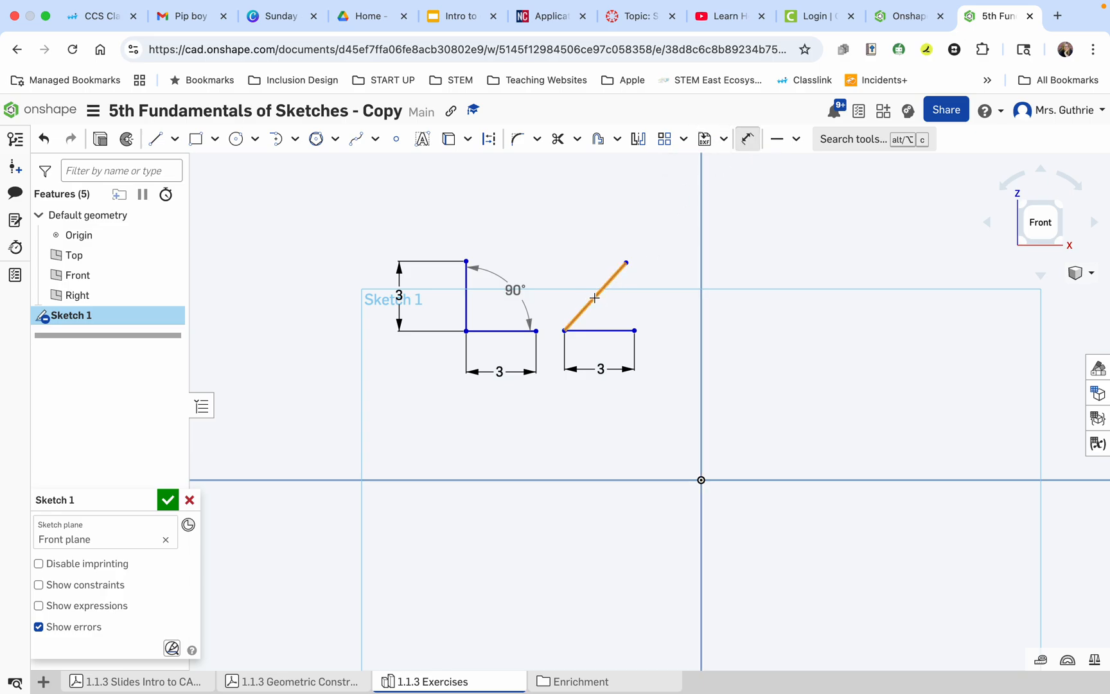
{"action": "left_click", "coordinate": [571, 277]}
{"action": "type", "text": "3"}
{"action": "key", "text": "Return"}
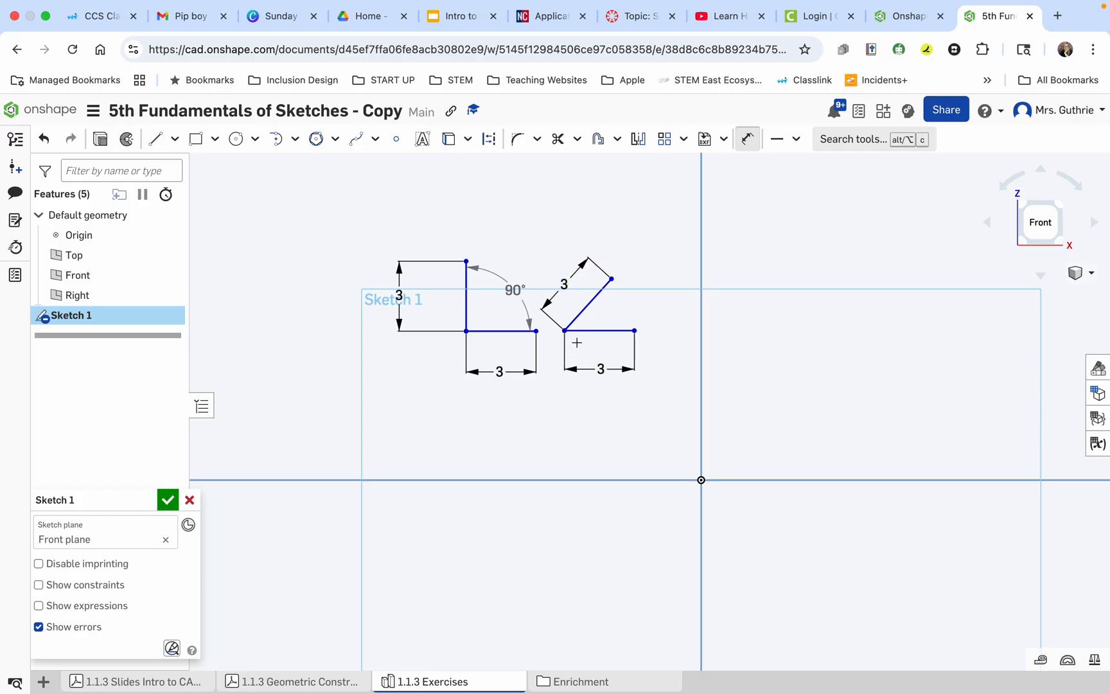
Dimension the angle between the slanted and horizontal lines inside their corner and set it to 45°.
{"action": "left_click", "coordinate": [749, 144]}
{"action": "left_click", "coordinate": [747, 141]}
{"action": "left_click", "coordinate": [591, 301]}
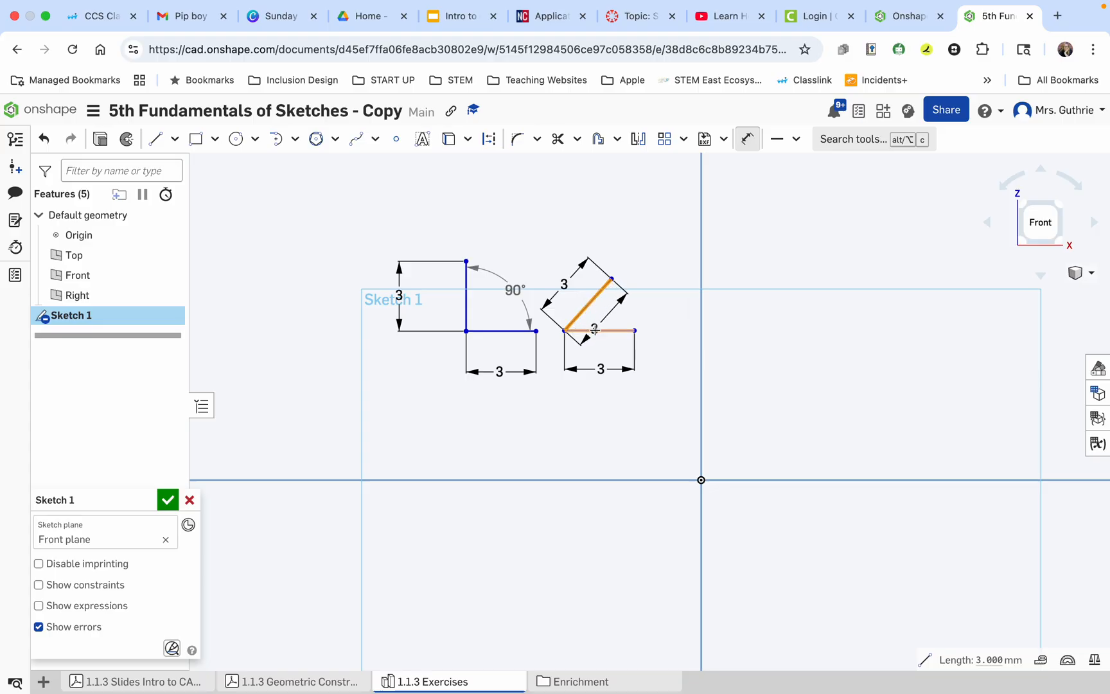
{"action": "left_click", "coordinate": [594, 331]}
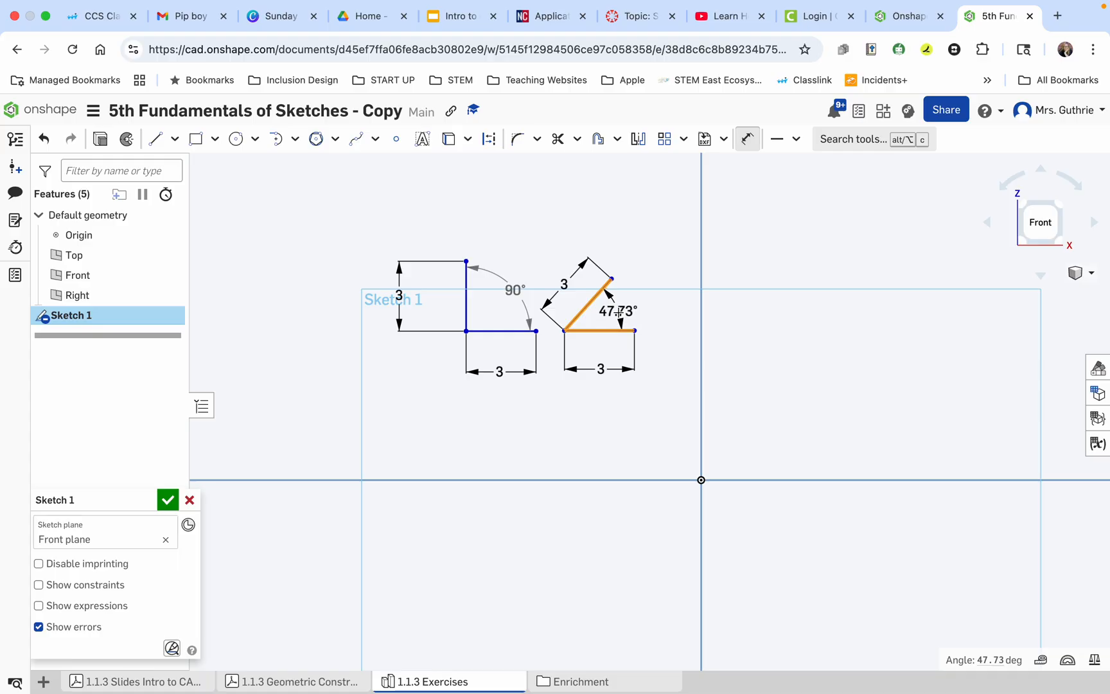
{"action": "left_click", "coordinate": [617, 312]}
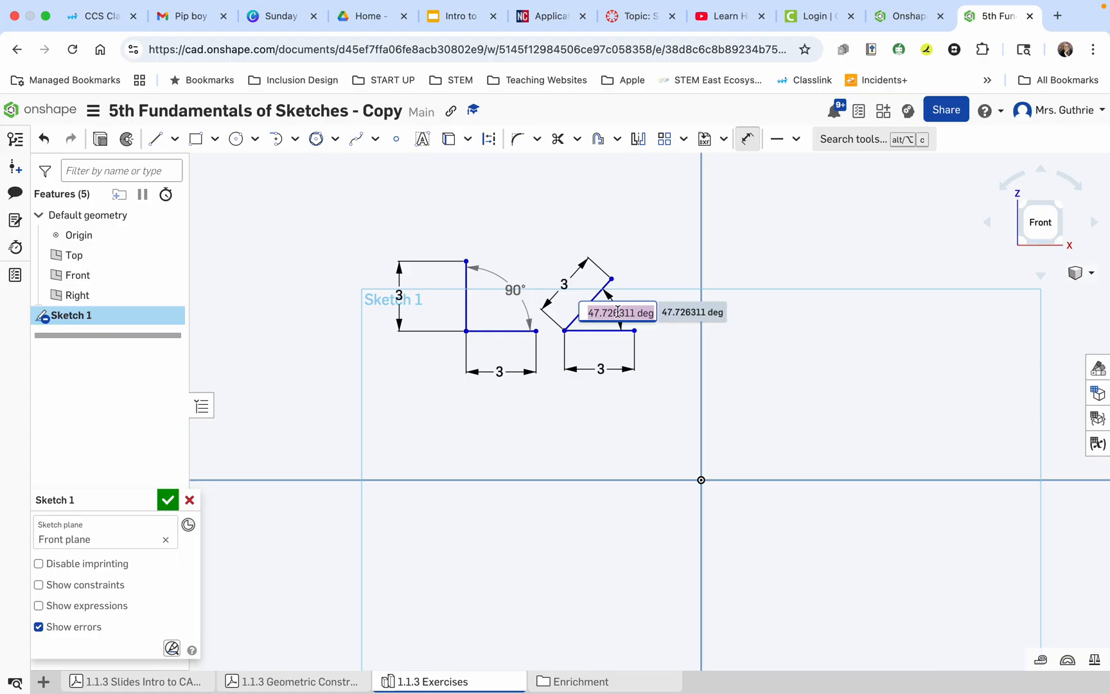
{"action": "type", "text": "45"}
{"action": "key", "text": "Return"}
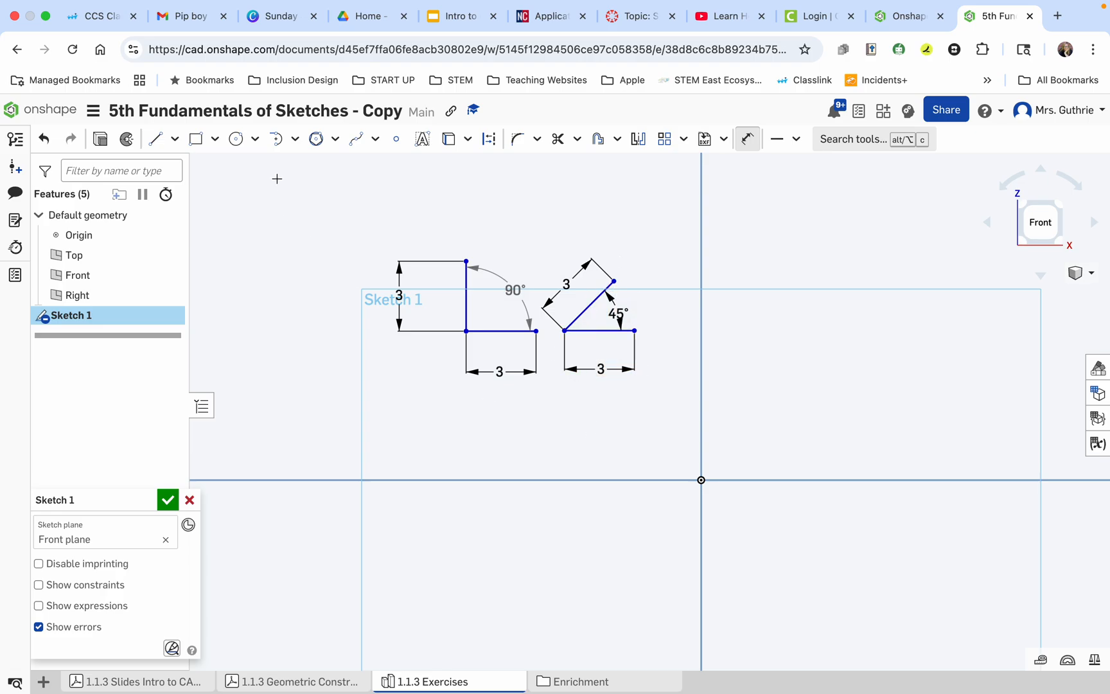
Draw a construction line about 3.4 mm long from the shared corner outward between the two lines of the 45° angle.
{"action": "left_click", "coordinate": [158, 142]}
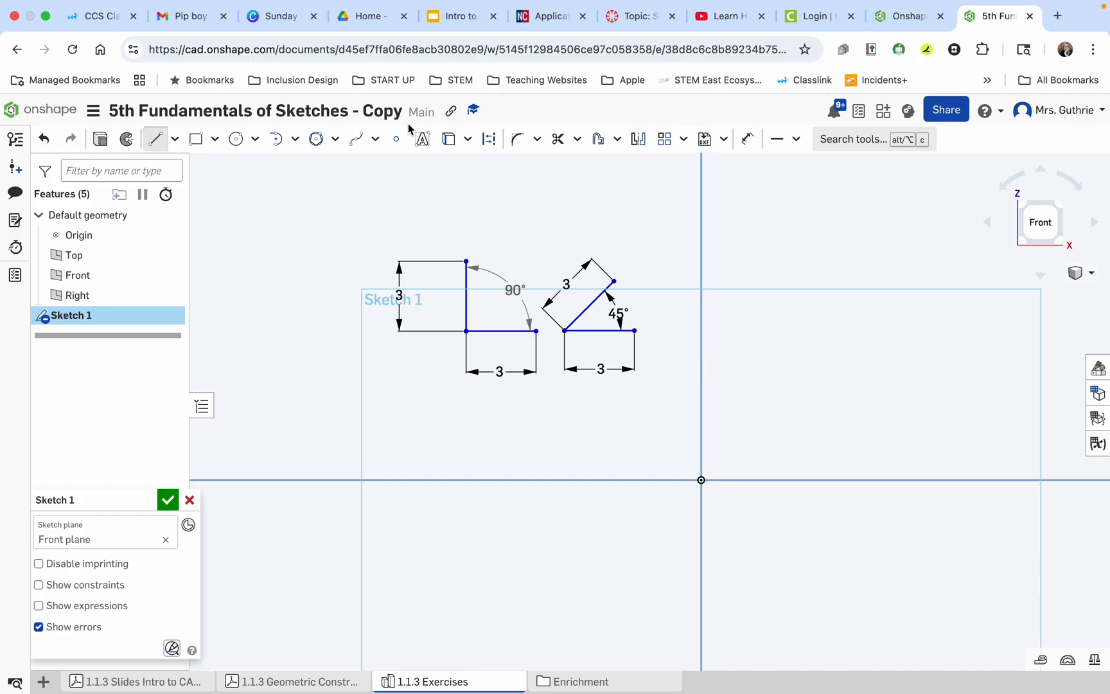
{"action": "left_click", "coordinate": [490, 146]}
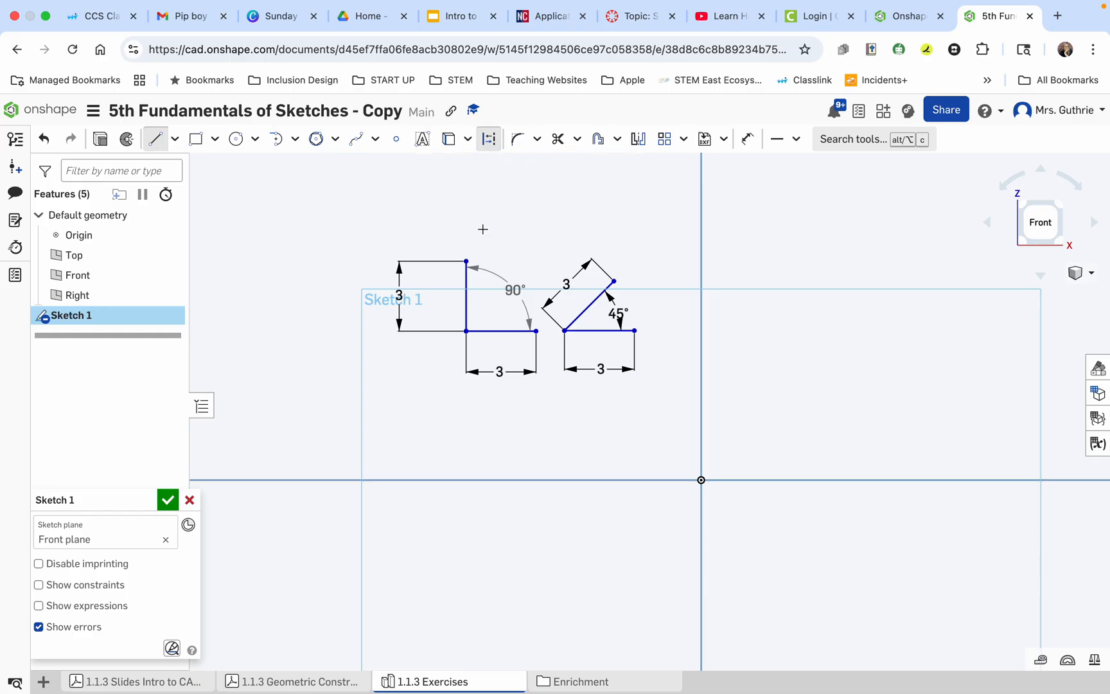
{"action": "left_click", "coordinate": [564, 331]}
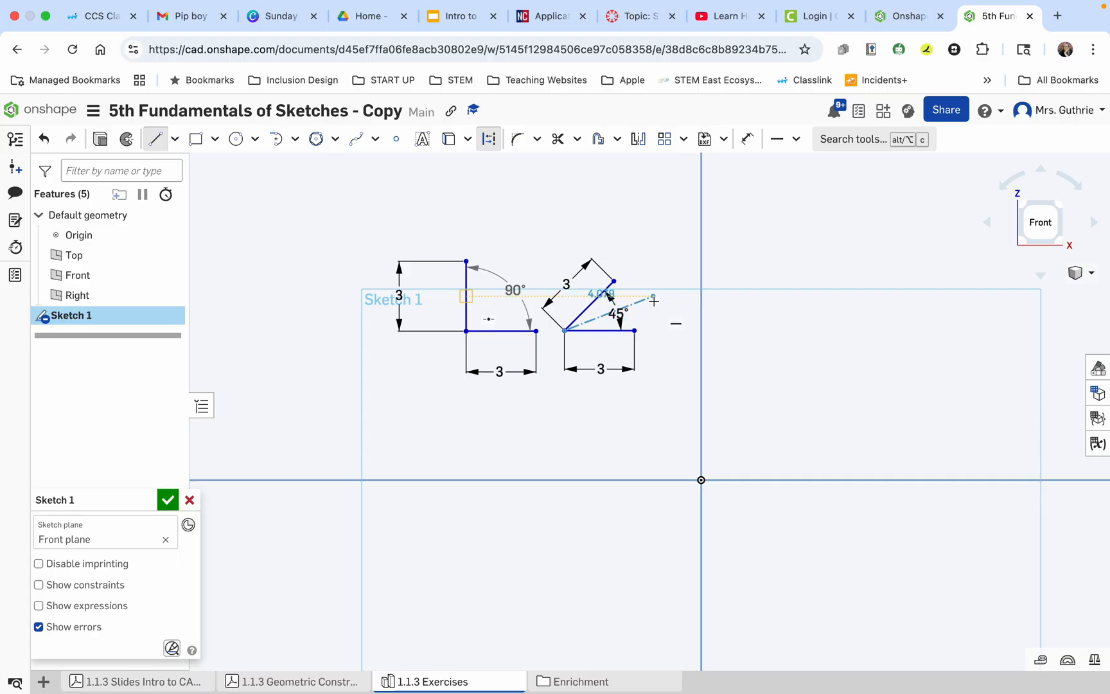
{"action": "left_click", "coordinate": [641, 311]}
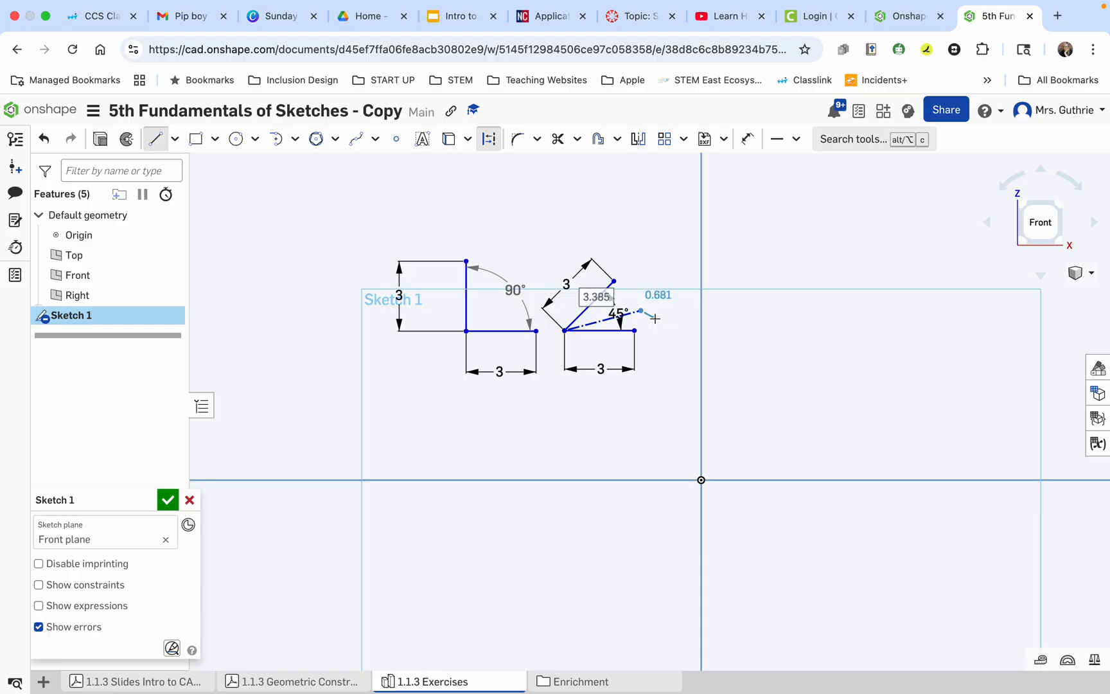
{"action": "key", "text": "Escape"}
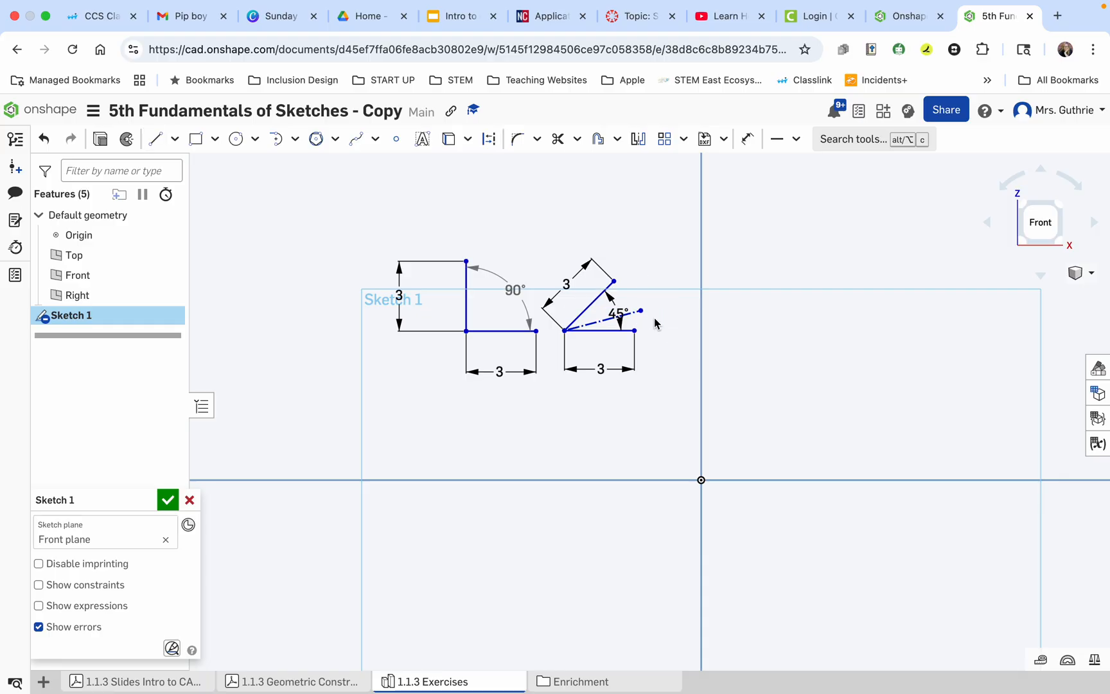
Dimension the construction line above it and set its length to 3 mm.
{"action": "left_click", "coordinate": [745, 140]}
{"action": "left_click", "coordinate": [597, 321]}
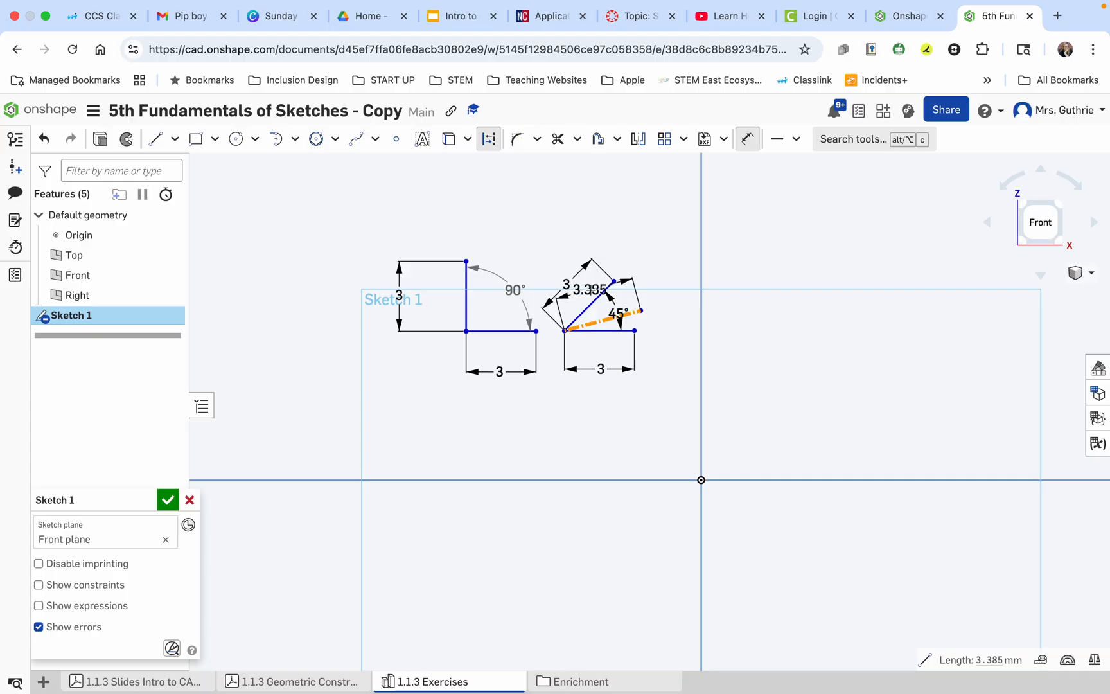
{"action": "left_click", "coordinate": [590, 289]}
{"action": "type", "text": "3"}
{"action": "key", "text": "Return"}
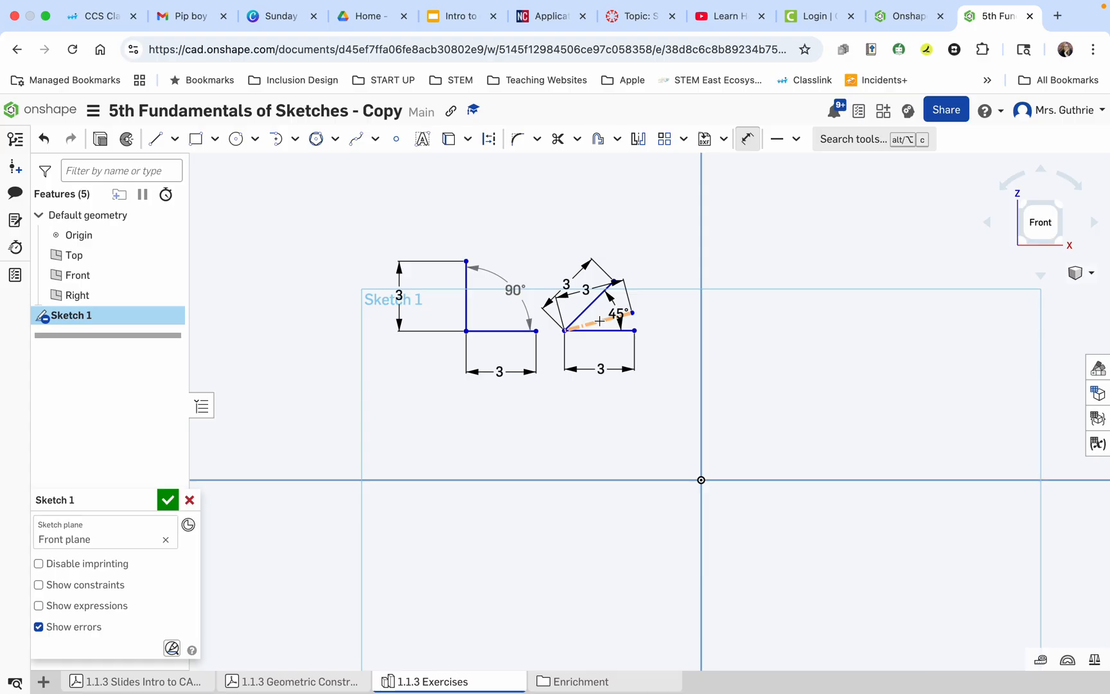
Dimension the angle between the construction line and the horizontal line, outside their endpoints, and set it to 45/2 degrees.
{"action": "key", "text": "d"}
{"action": "left_click", "coordinate": [599, 321]}
{"action": "left_click", "coordinate": [601, 329]}
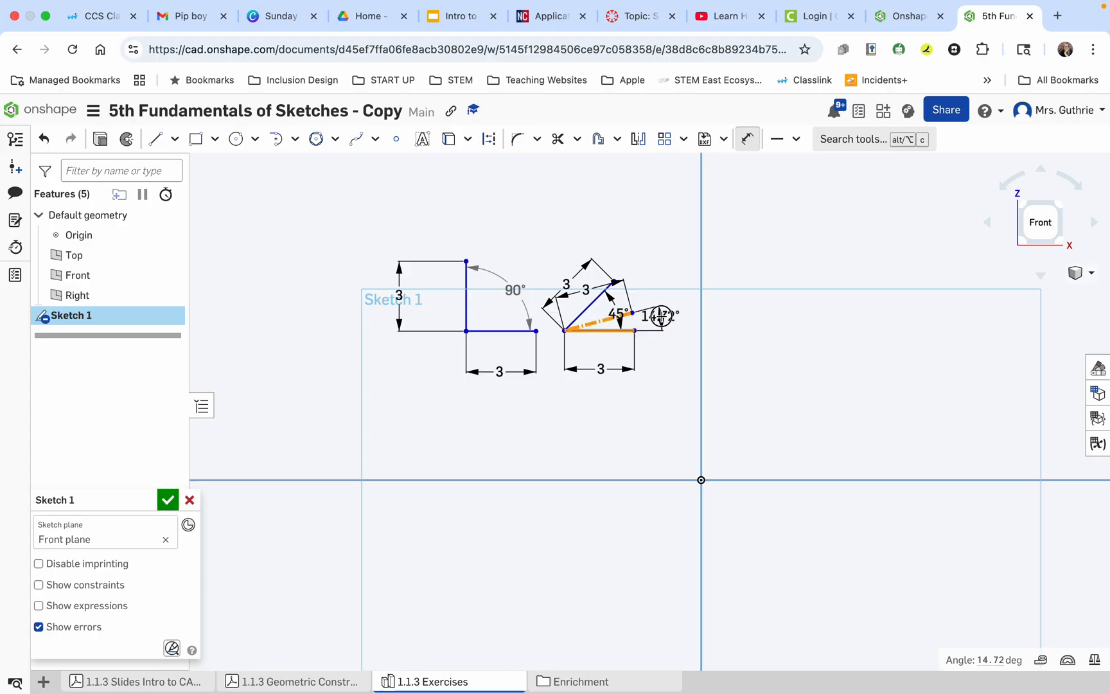
{"action": "left_click", "coordinate": [660, 315]}
{"action": "type", "text": "4"}
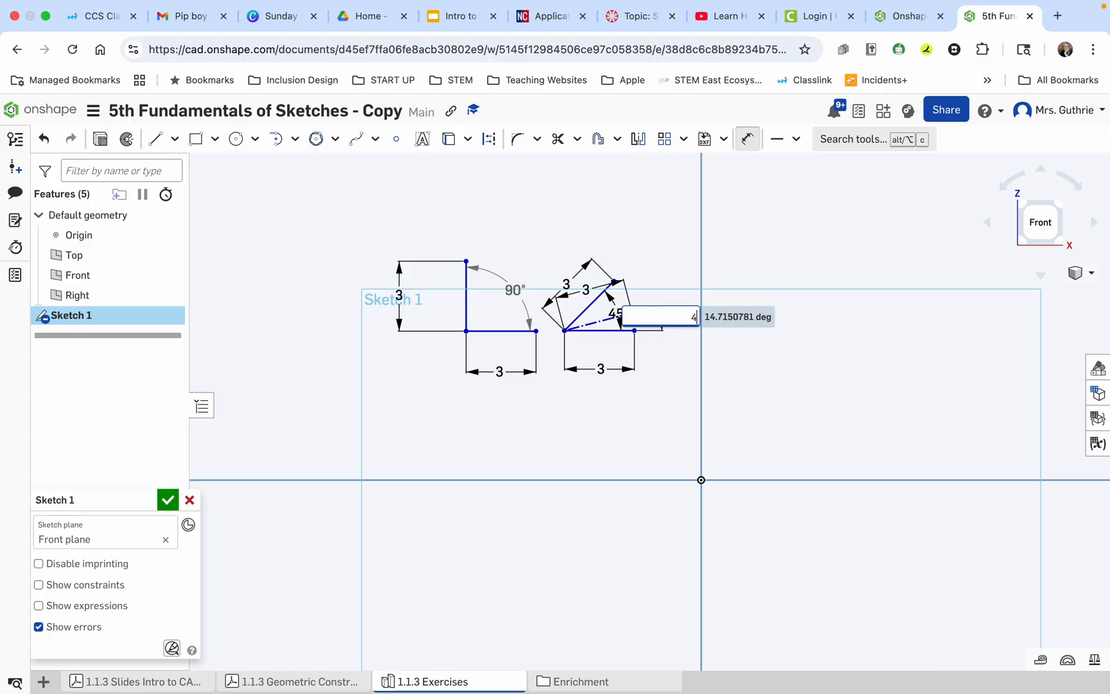
{"action": "type", "text": "5/2"}
{"action": "key", "text": "Return"}
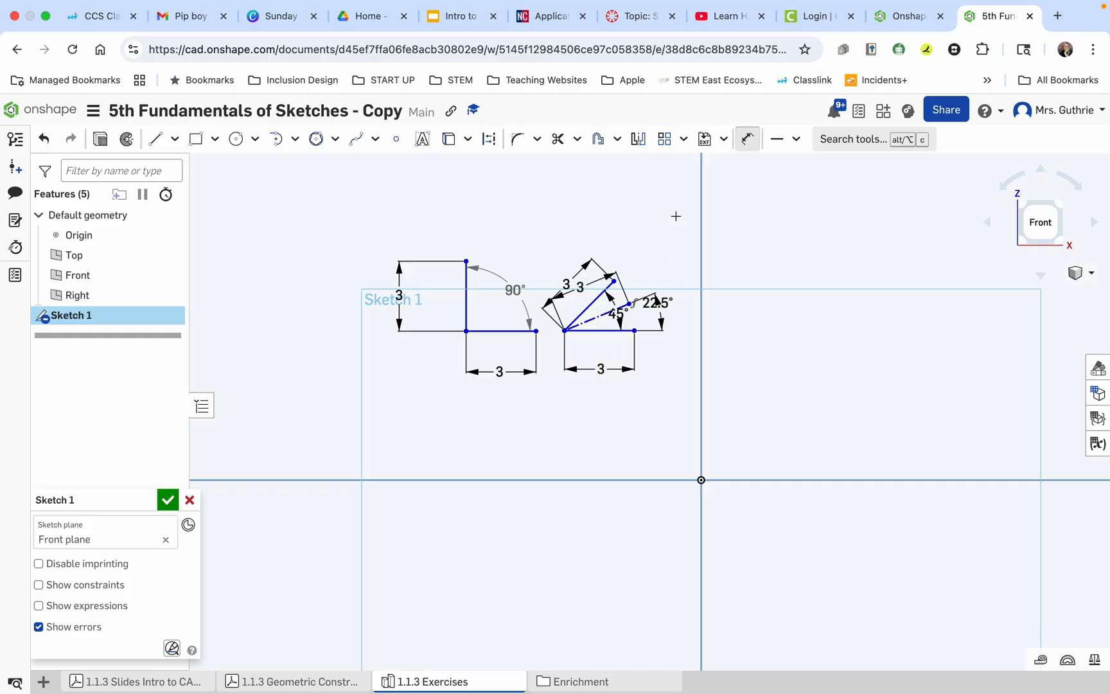
{"action": "left_click", "coordinate": [746, 138]}
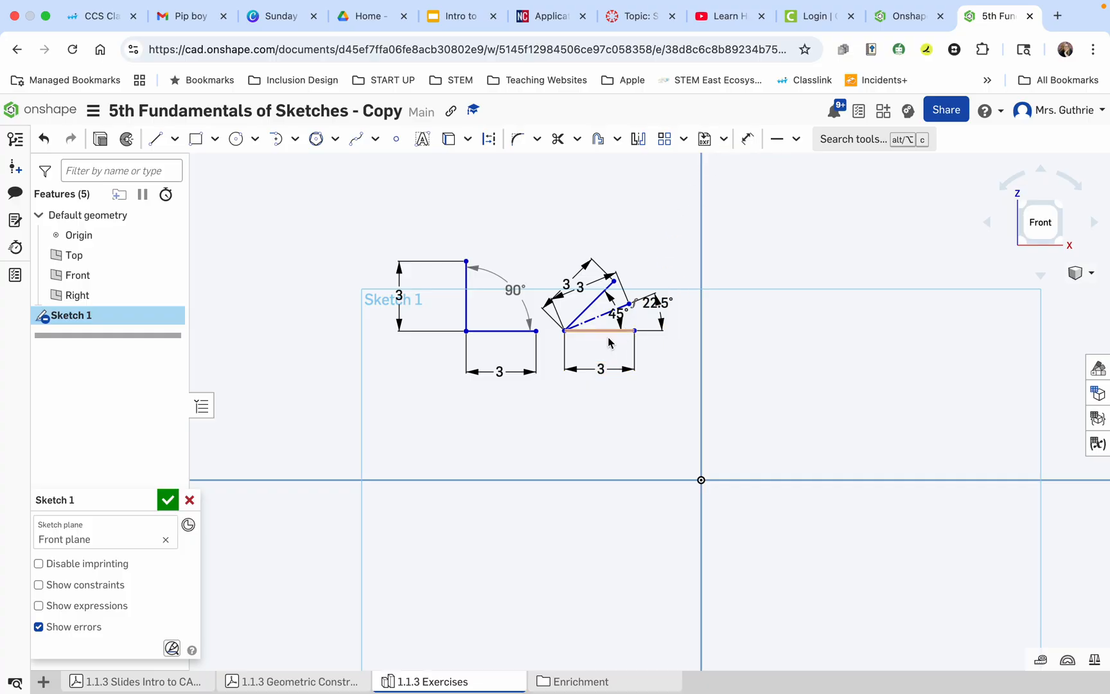
Move the construction line's angle and length dimensions closer to the geometry for a clearer layout.
{"action": "scroll", "coordinate": [655, 310], "scroll_direction": "up", "scroll_amount": 3}
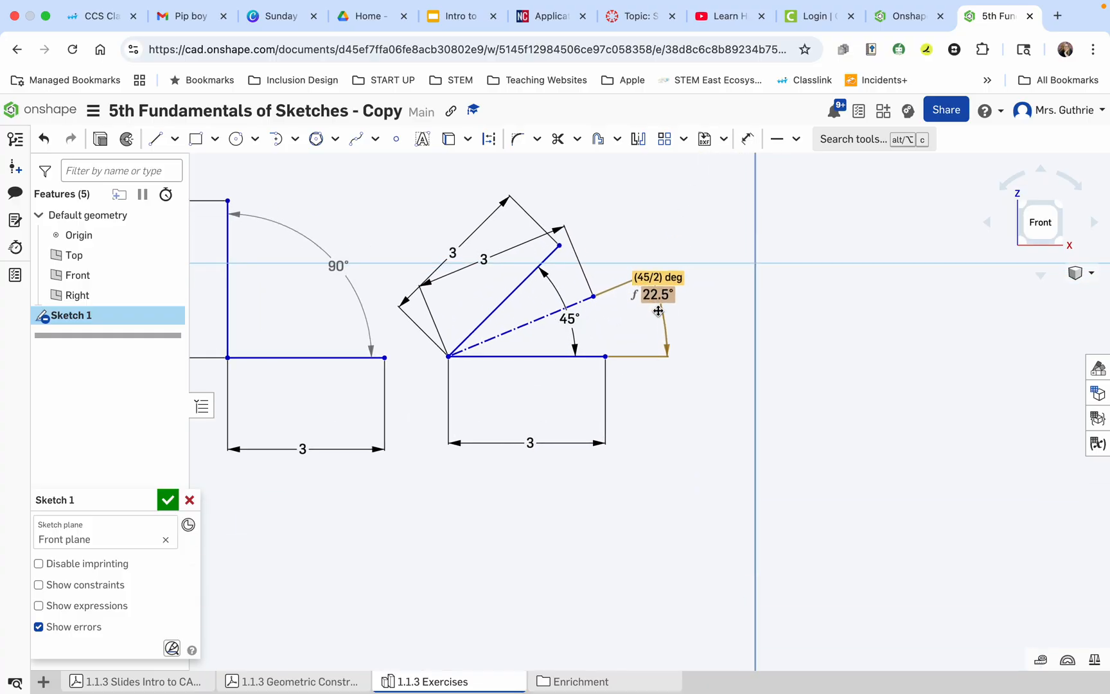
{"action": "left_click_drag", "start_coordinate": [656, 307], "coordinate": [624, 315]}
{"action": "left_click_drag", "start_coordinate": [513, 266], "coordinate": [514, 292]}
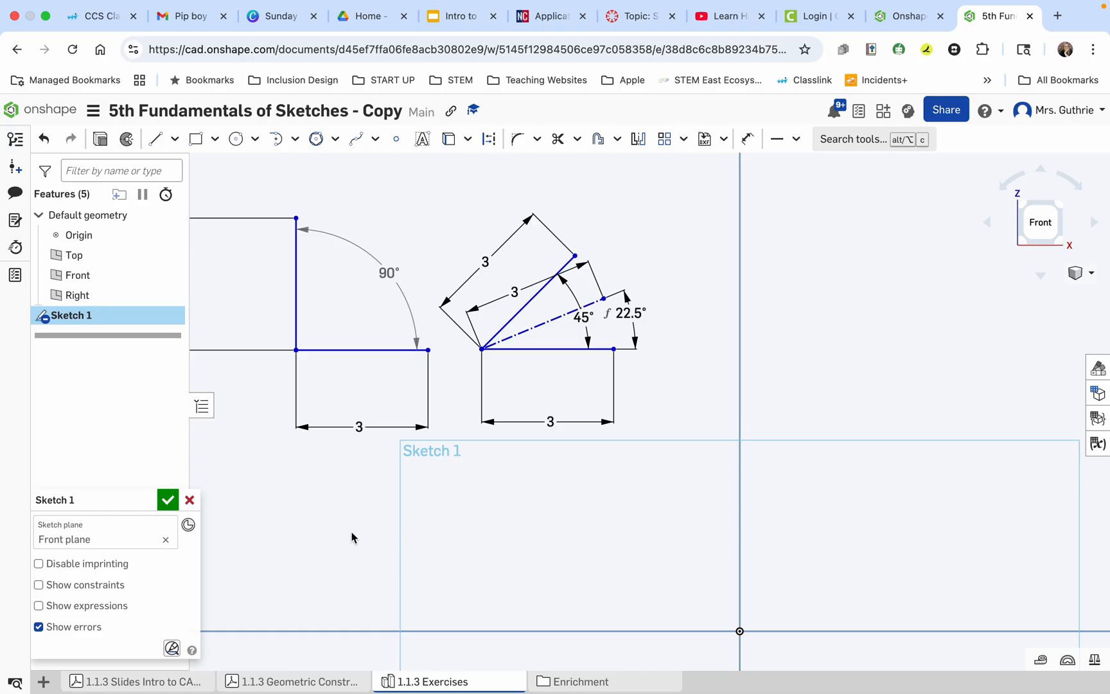
Read exercise 3 in the Geometric Construction Exercises PDF and return to the sketch.
{"action": "left_click", "coordinate": [313, 682]}
{"action": "scroll", "coordinate": [521, 566], "scroll_direction": "down", "scroll_amount": 3}
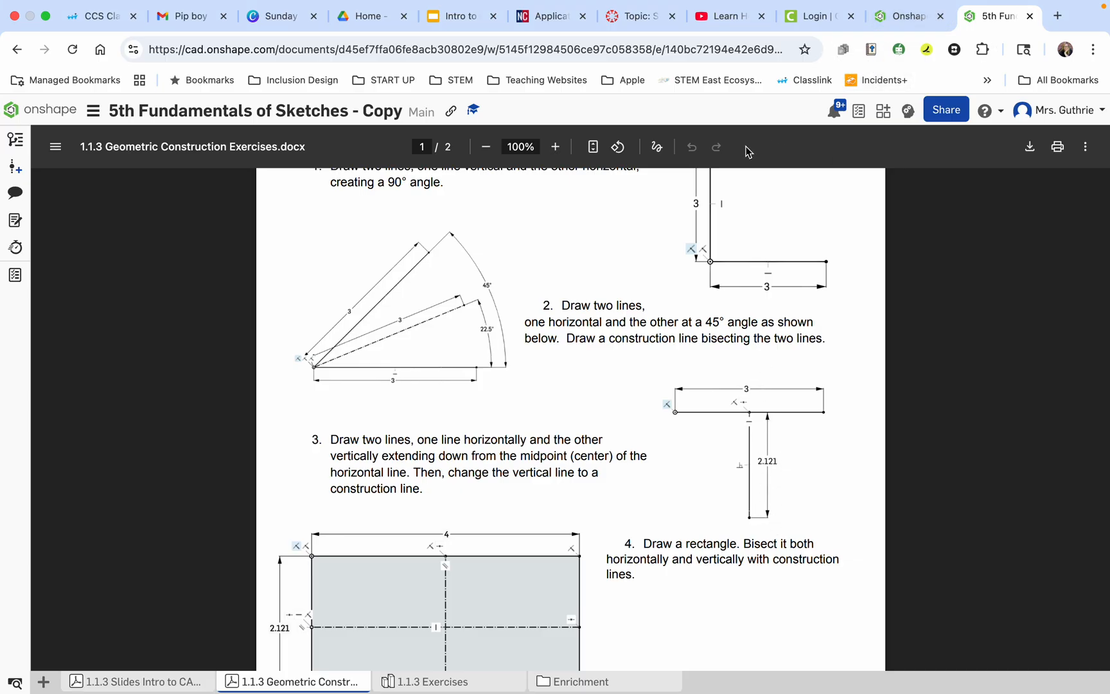
{"action": "left_click", "coordinate": [429, 684]}
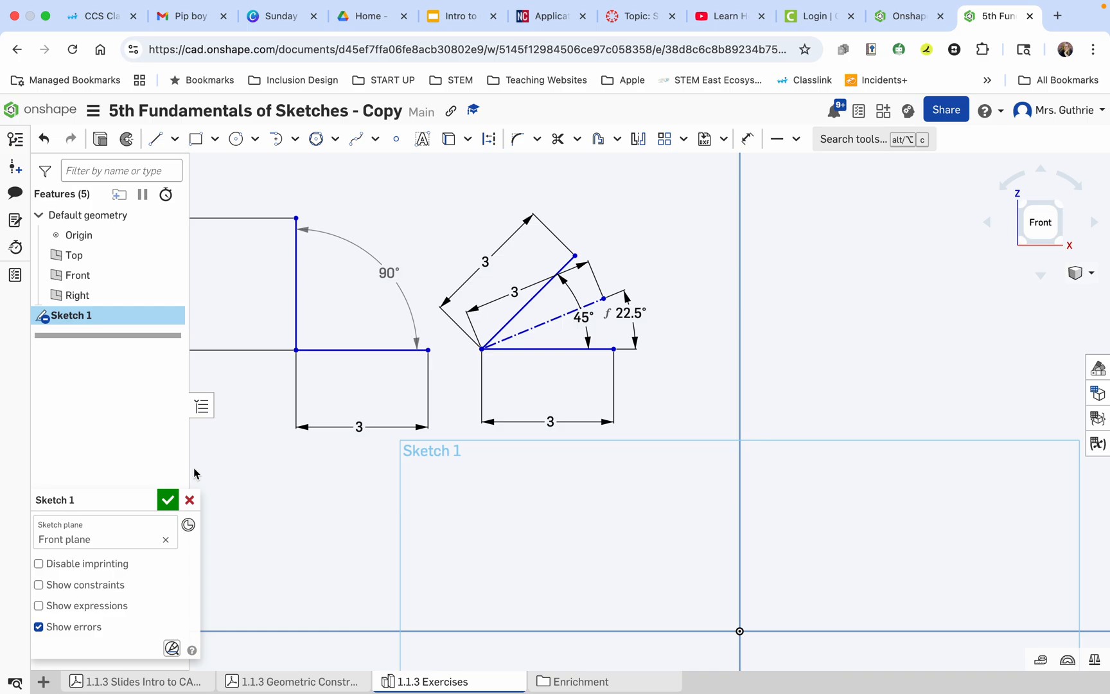
Draw a horizontal line beyond the bisected 45° figure, crossing the vertical plane line, and set its length to 3 mm.
{"action": "left_click", "coordinate": [158, 140]}
{"action": "left_click", "coordinate": [673, 246]}
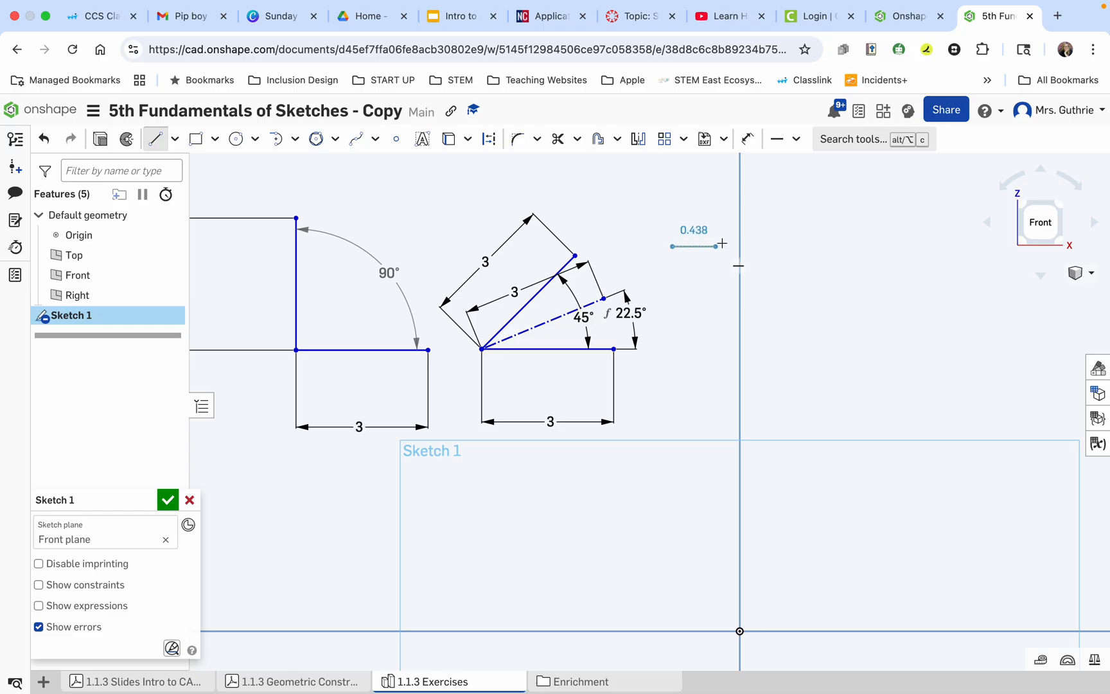
{"action": "left_click", "coordinate": [813, 246]}
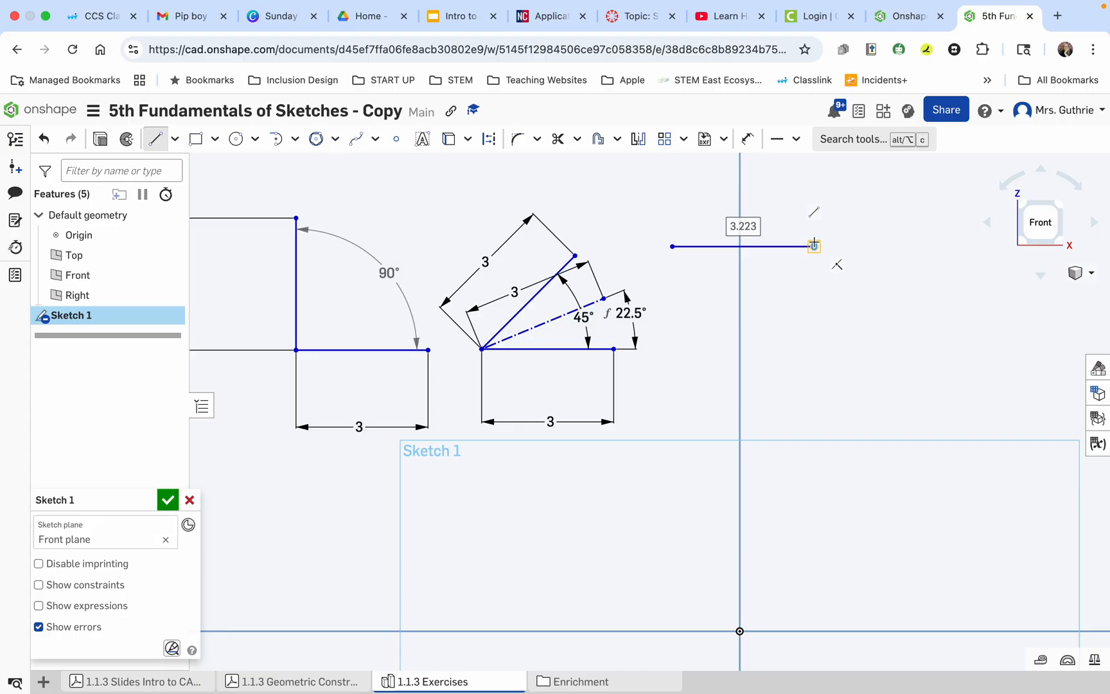
{"action": "type", "text": "3"}
{"action": "key", "text": "Return"}
Draw a vertical line straight down from the midpoint of the new horizontal line and set its length to 2.121 mm.
{"action": "key", "text": "a"}
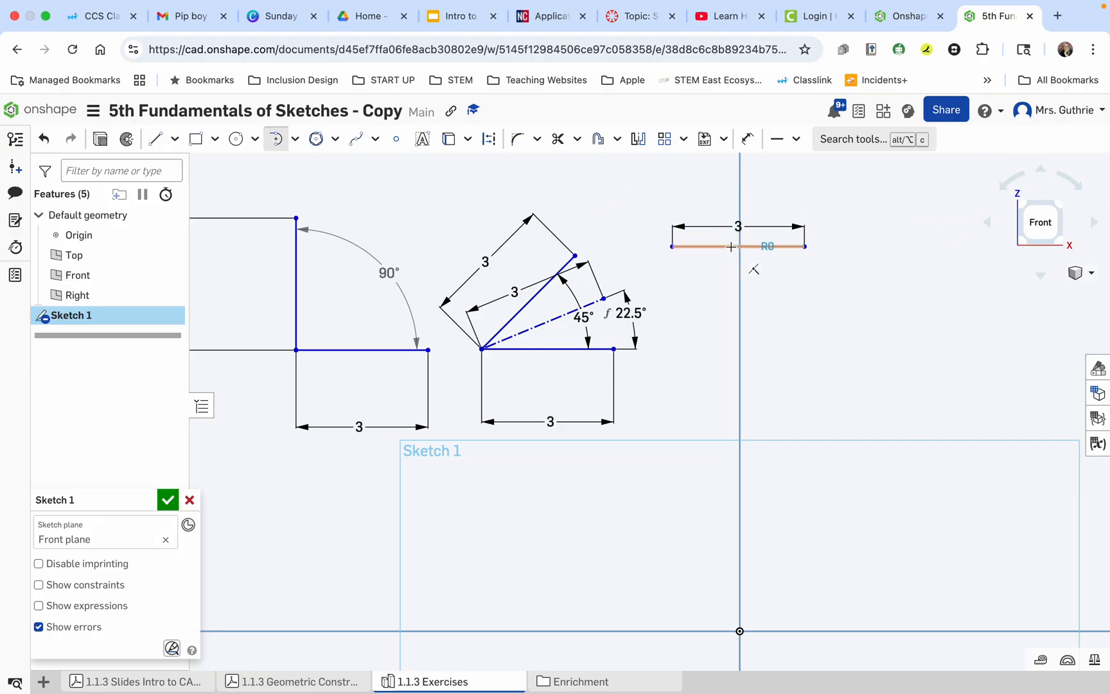
{"action": "scroll", "coordinate": [734, 246], "scroll_direction": "up", "scroll_amount": 8}
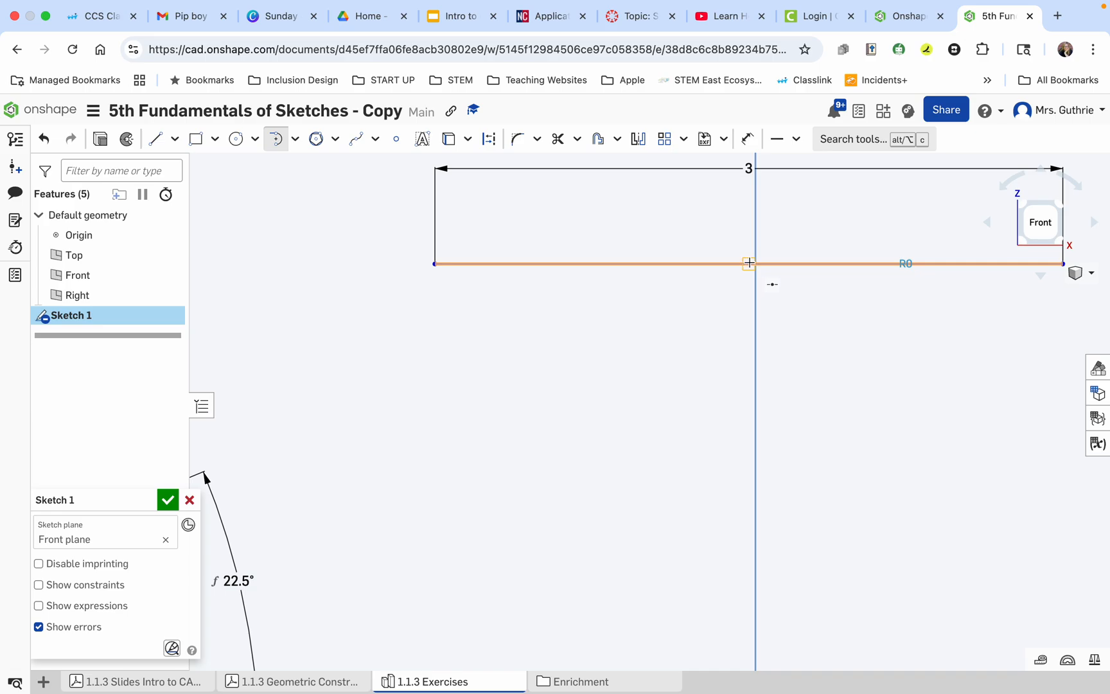
{"action": "key", "text": "l"}
{"action": "left_click", "coordinate": [749, 263]}
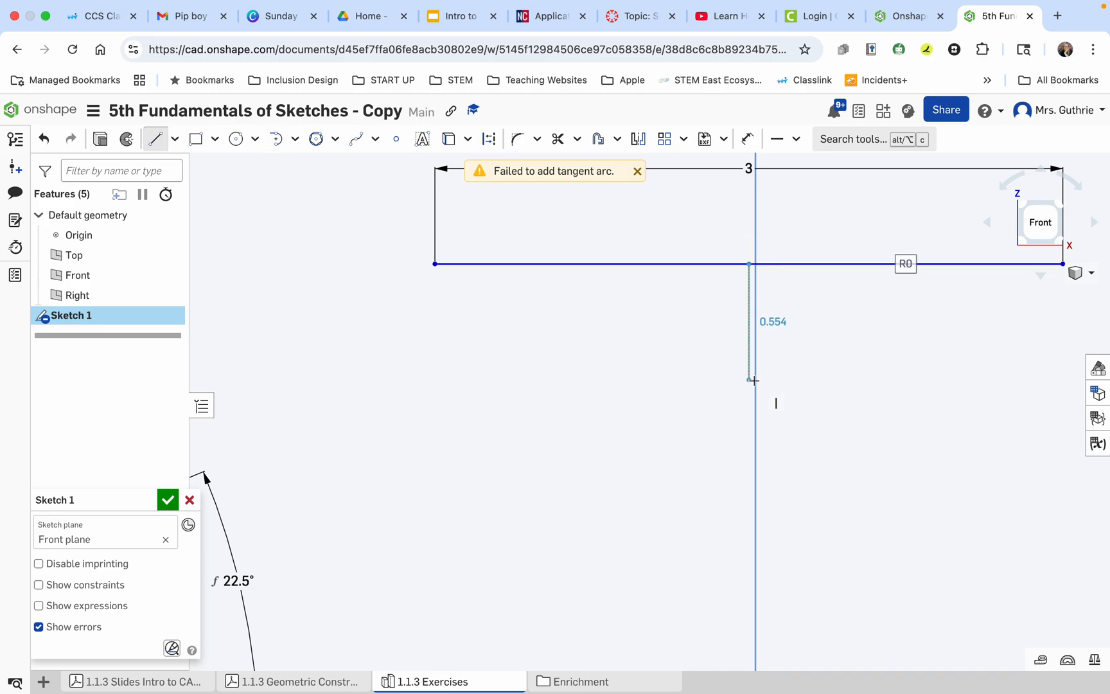
{"action": "scroll", "coordinate": [749, 645], "scroll_direction": "down", "scroll_amount": 1}
{"action": "left_click", "coordinate": [749, 645]}
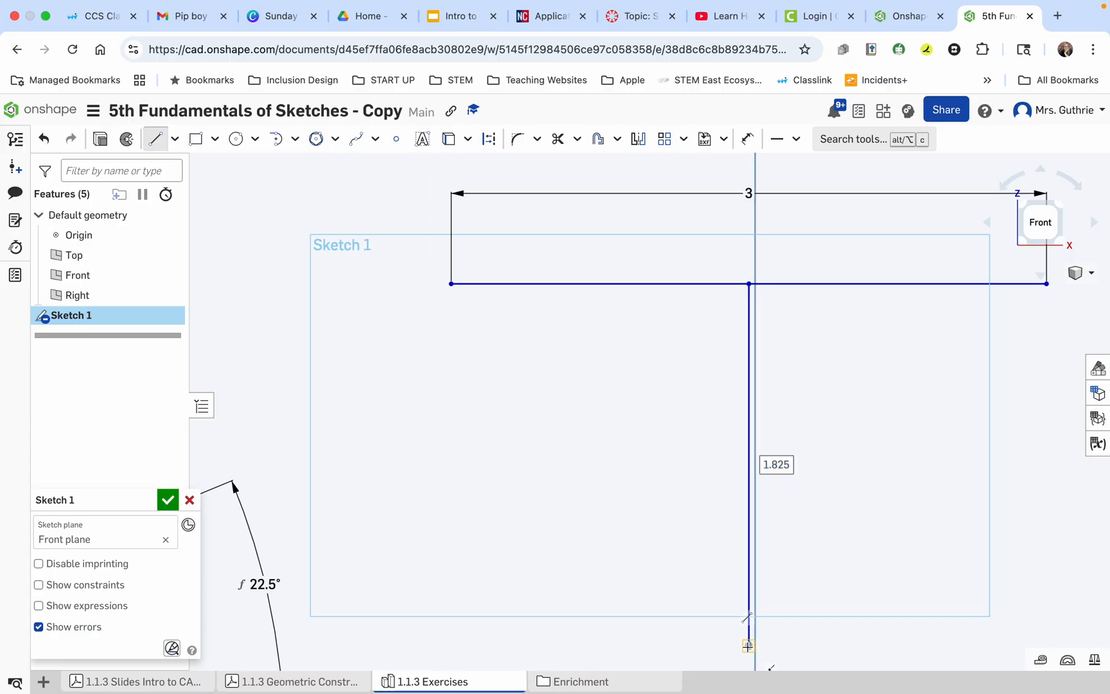
{"action": "type", "text": "2.121"}
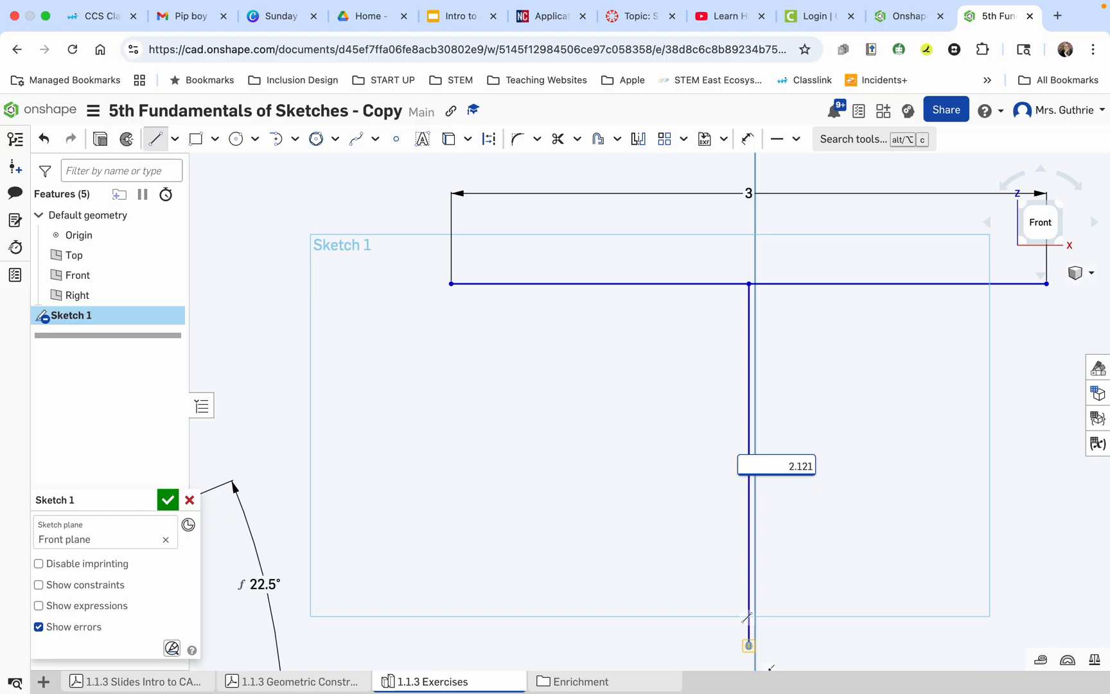
{"action": "key", "text": "Return"}
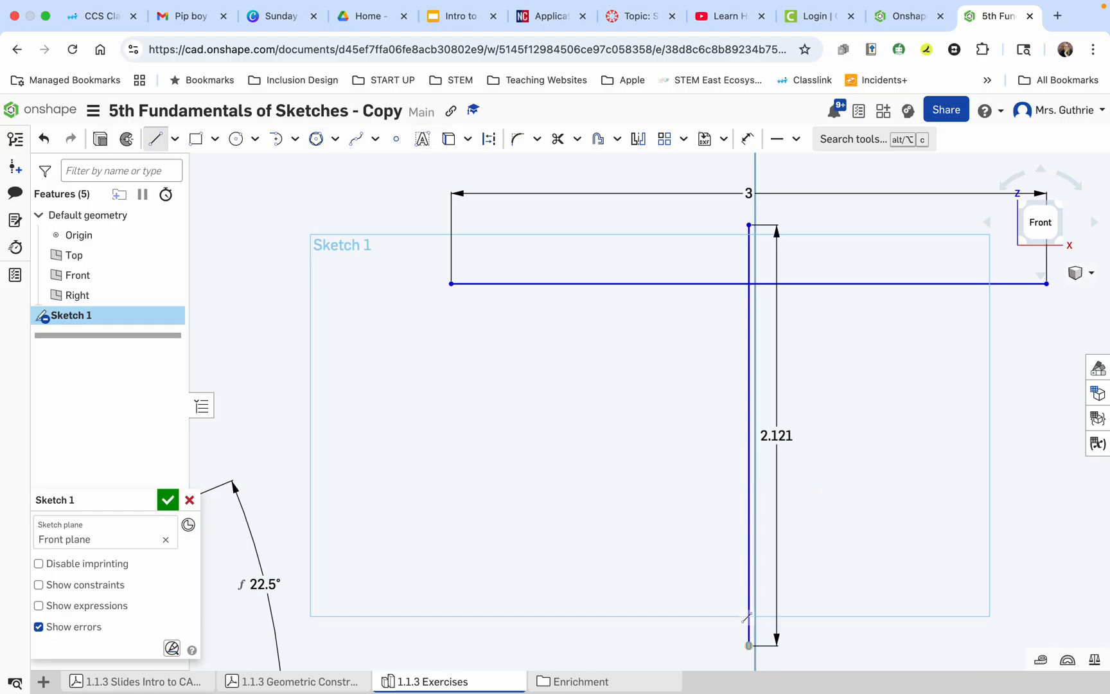
{"action": "left_click", "coordinate": [749, 644]}
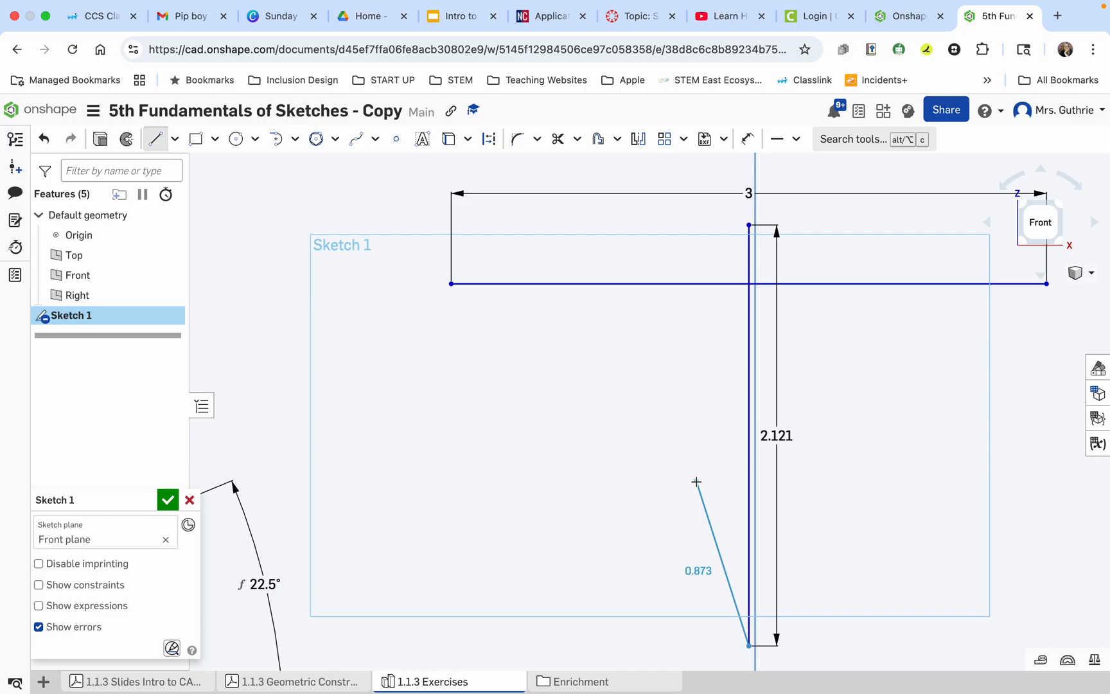
{"action": "key", "text": "Escape"}
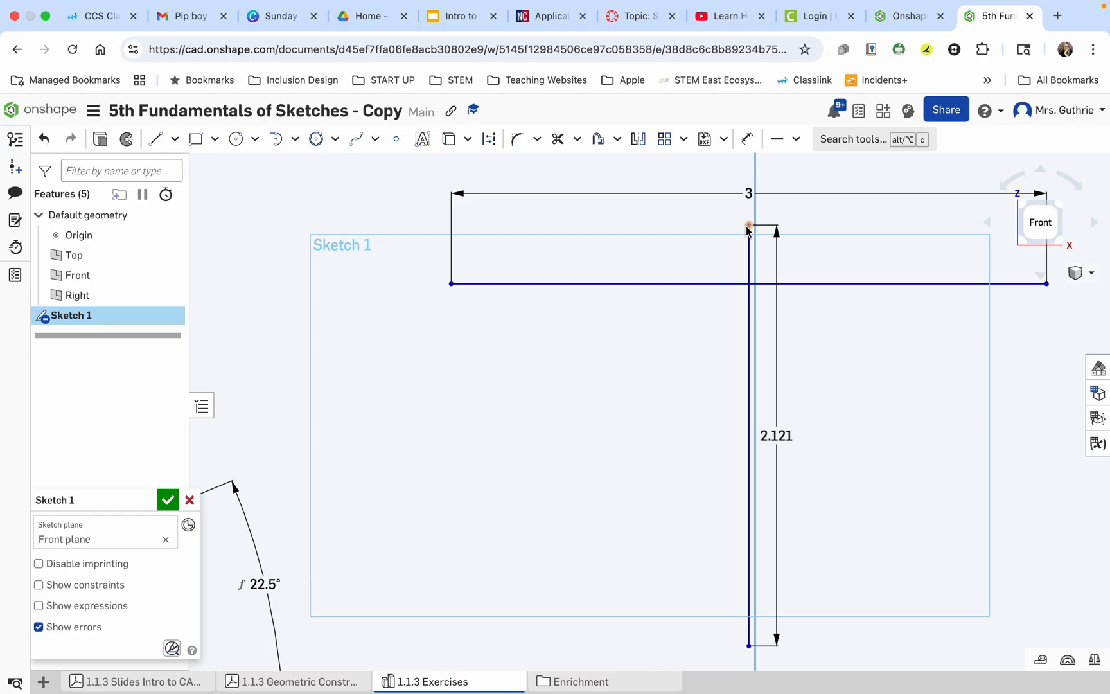
Apply a Coincident constraint between the vertical line's upper endpoint and the horizontal line.
{"action": "scroll", "coordinate": [748, 421], "scroll_direction": "down", "scroll_amount": 4}
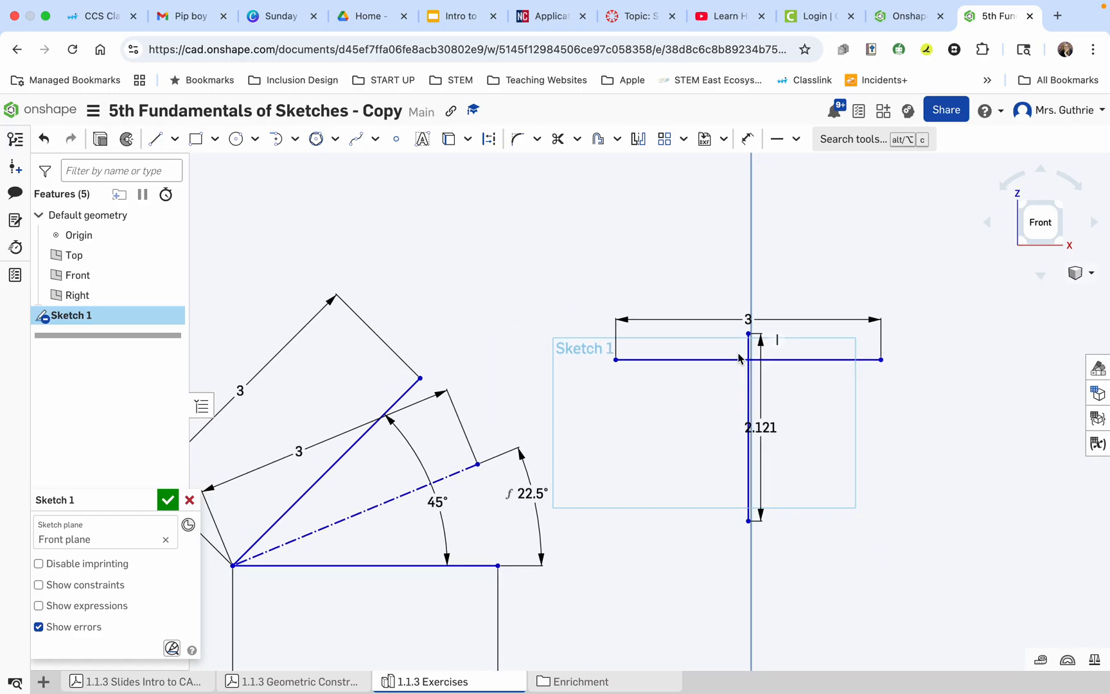
{"action": "scroll", "coordinate": [744, 361], "scroll_direction": "up", "scroll_amount": 4}
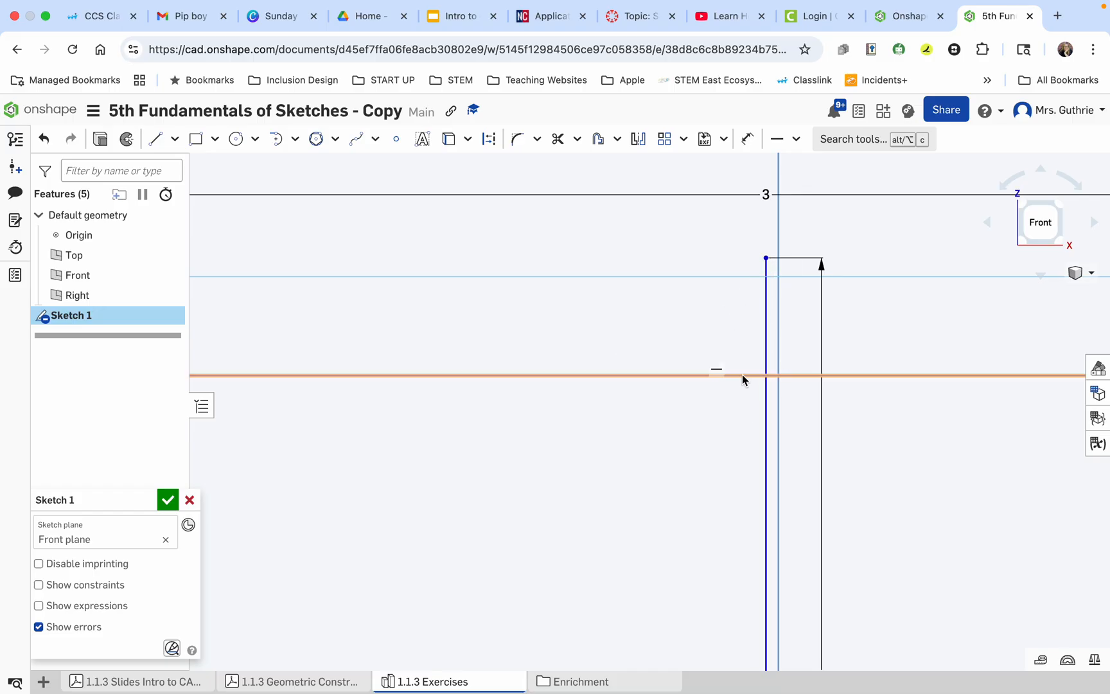
{"action": "left_click", "coordinate": [795, 138]}
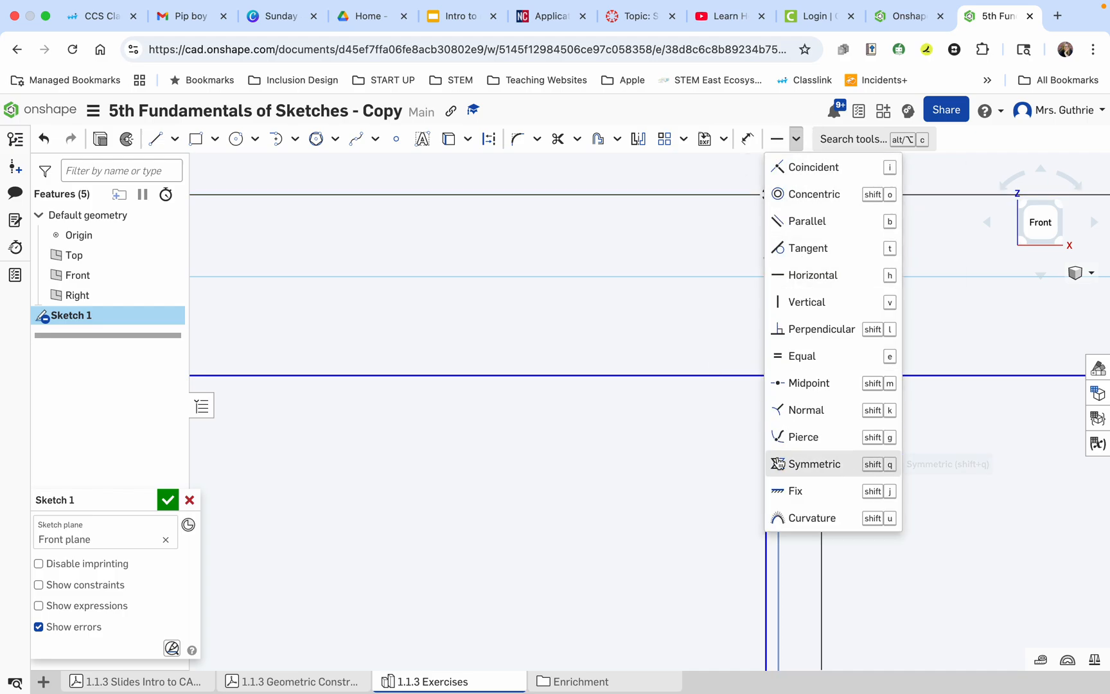
{"action": "left_click", "coordinate": [814, 169]}
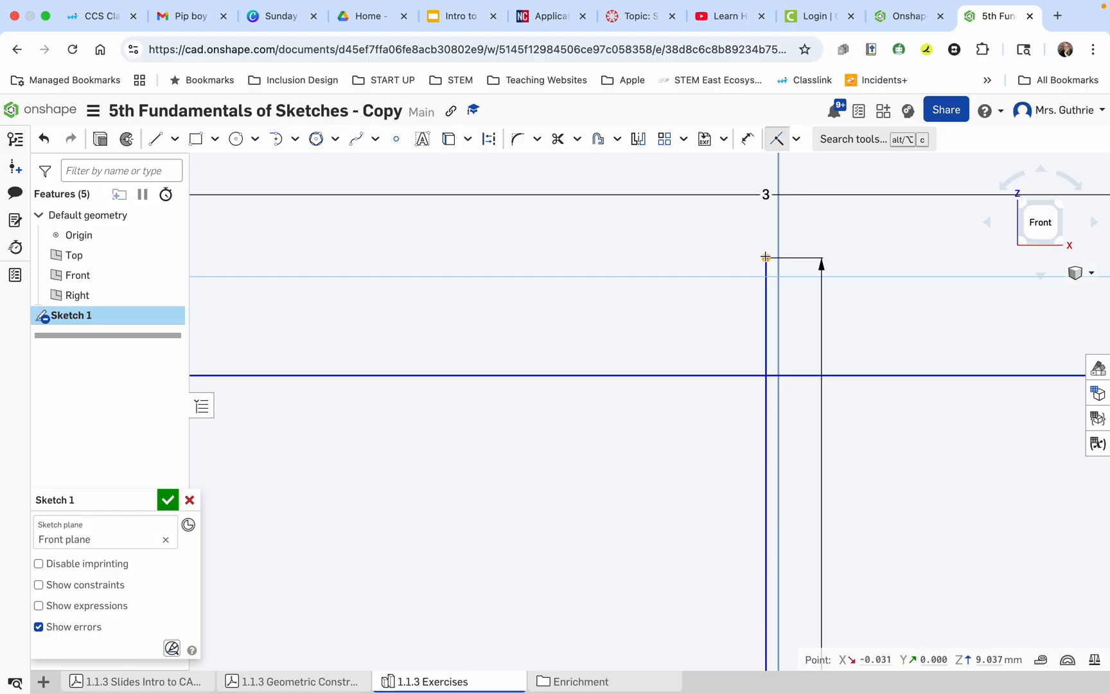
{"action": "left_click", "coordinate": [755, 376]}
{"action": "scroll", "coordinate": [756, 376], "scroll_direction": "down", "scroll_amount": 10}
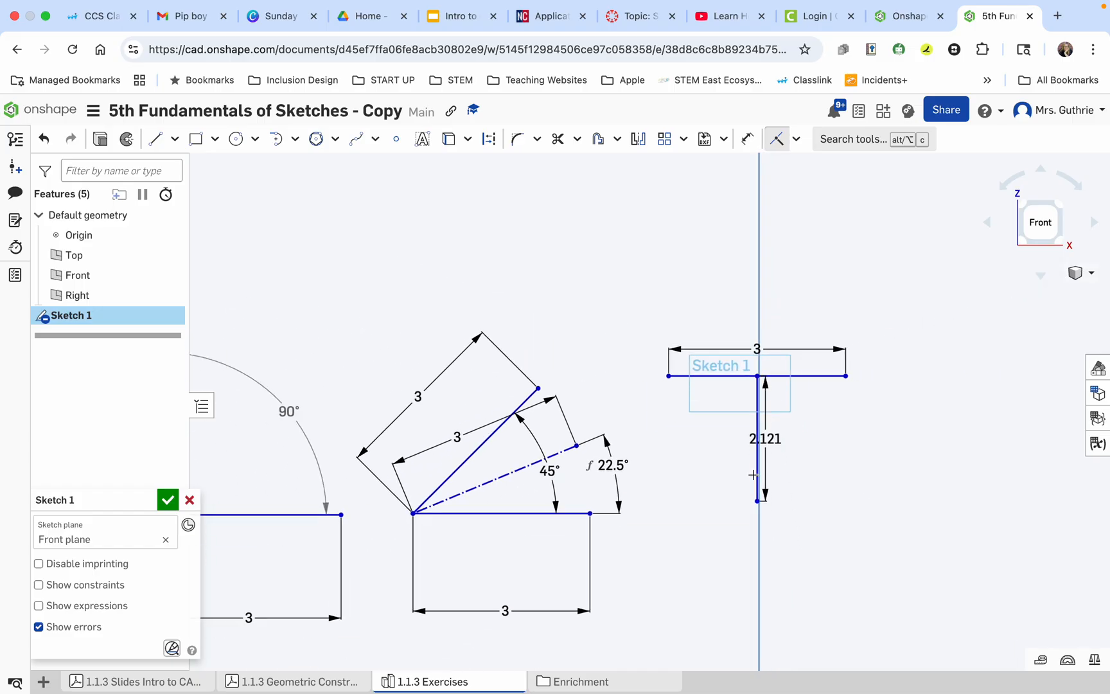
{"action": "scroll", "coordinate": [758, 391], "scroll_direction": "up", "scroll_amount": 5}
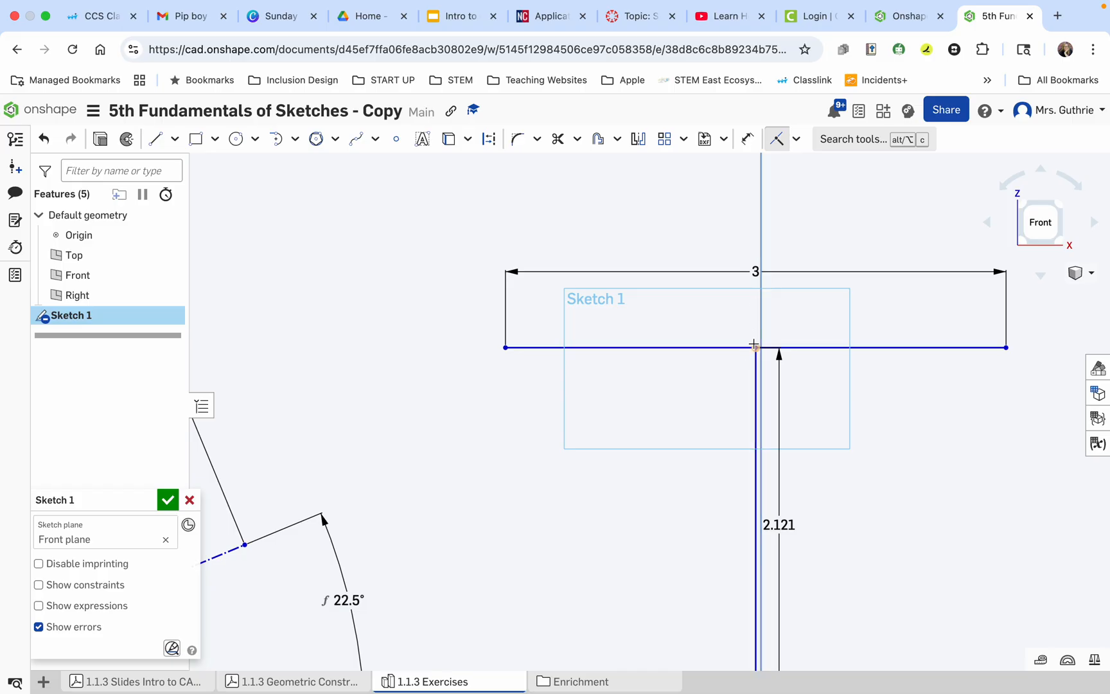
{"action": "scroll", "coordinate": [753, 346], "scroll_direction": "down", "scroll_amount": 2}
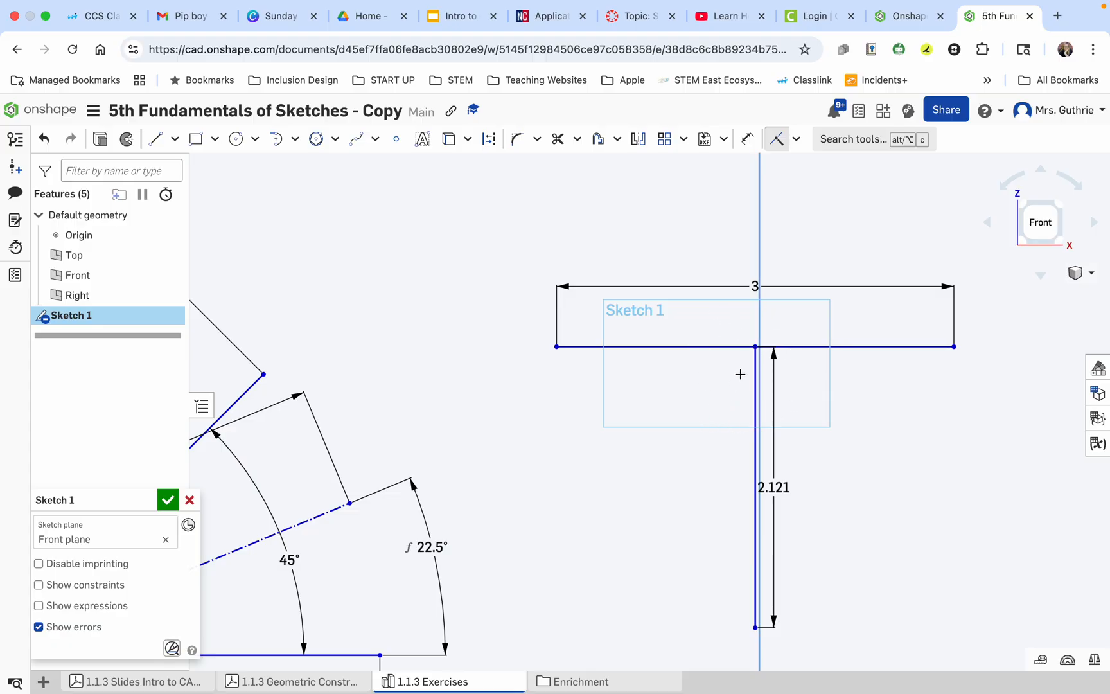
{"action": "key", "text": "Escape"}
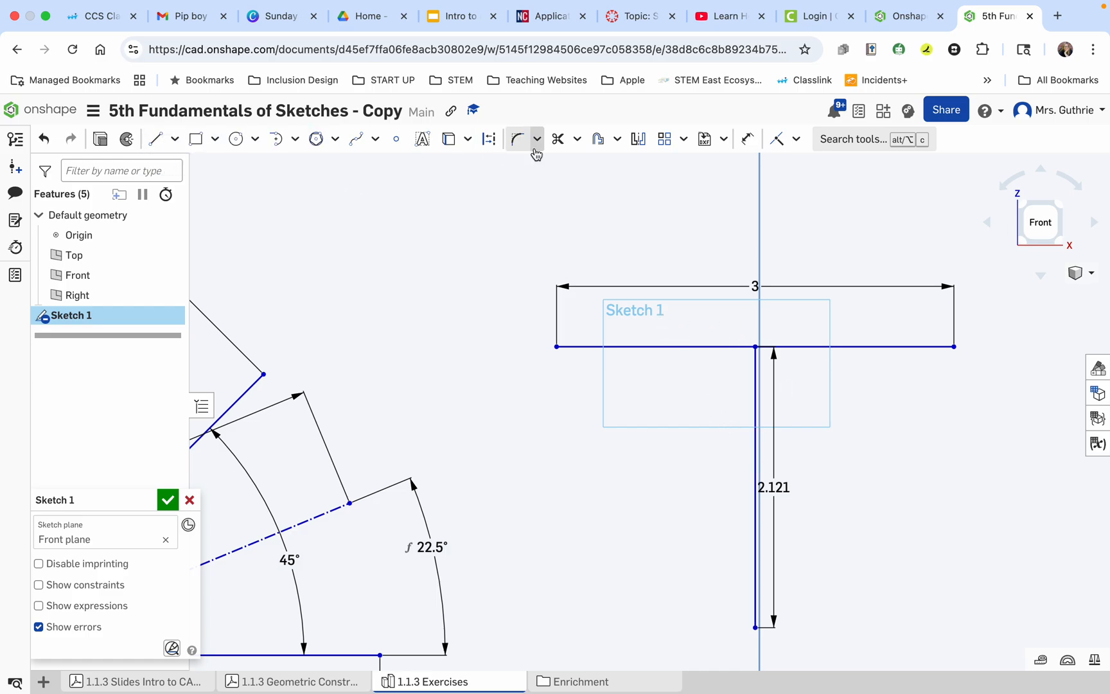
Convert the 2.121 mm vertical line to construction geometry and check the figure against exercise 3 in the Geometric Construction Exercises PDF.
{"action": "left_click", "coordinate": [755, 460]}
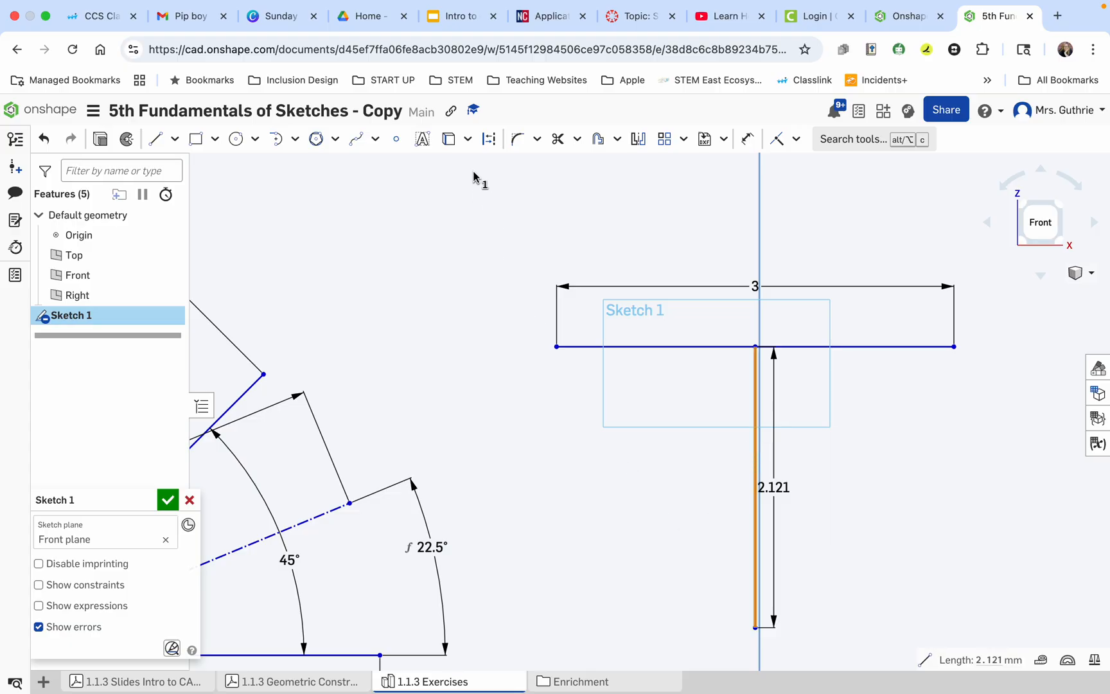
{"action": "left_click", "coordinate": [489, 139]}
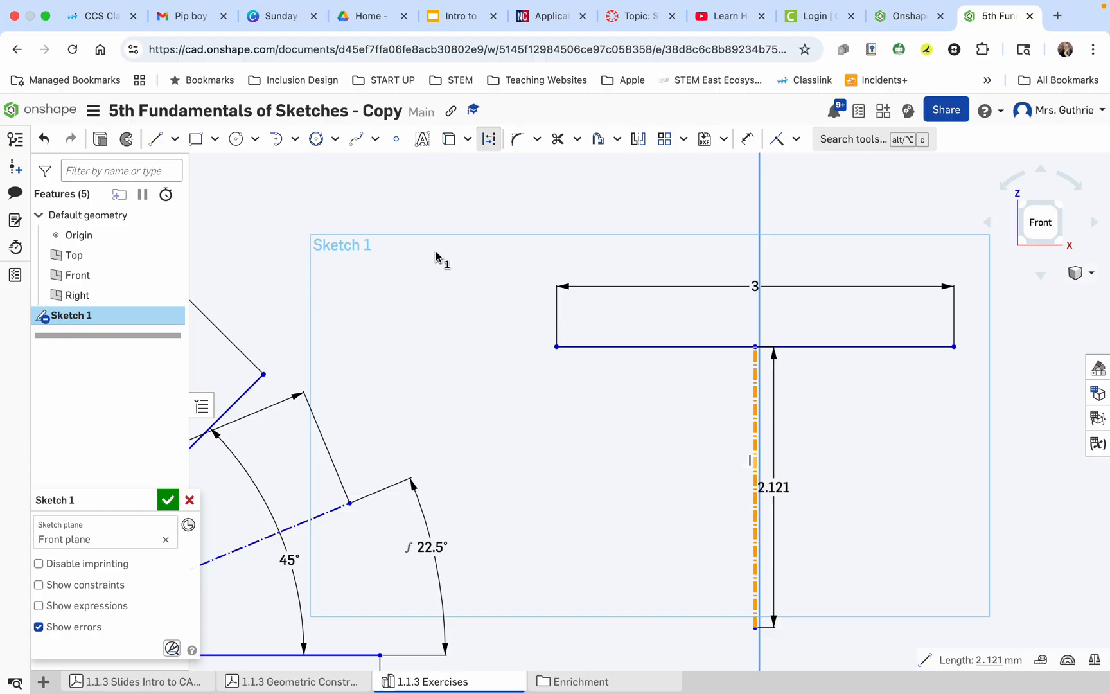
{"action": "left_click", "coordinate": [488, 140]}
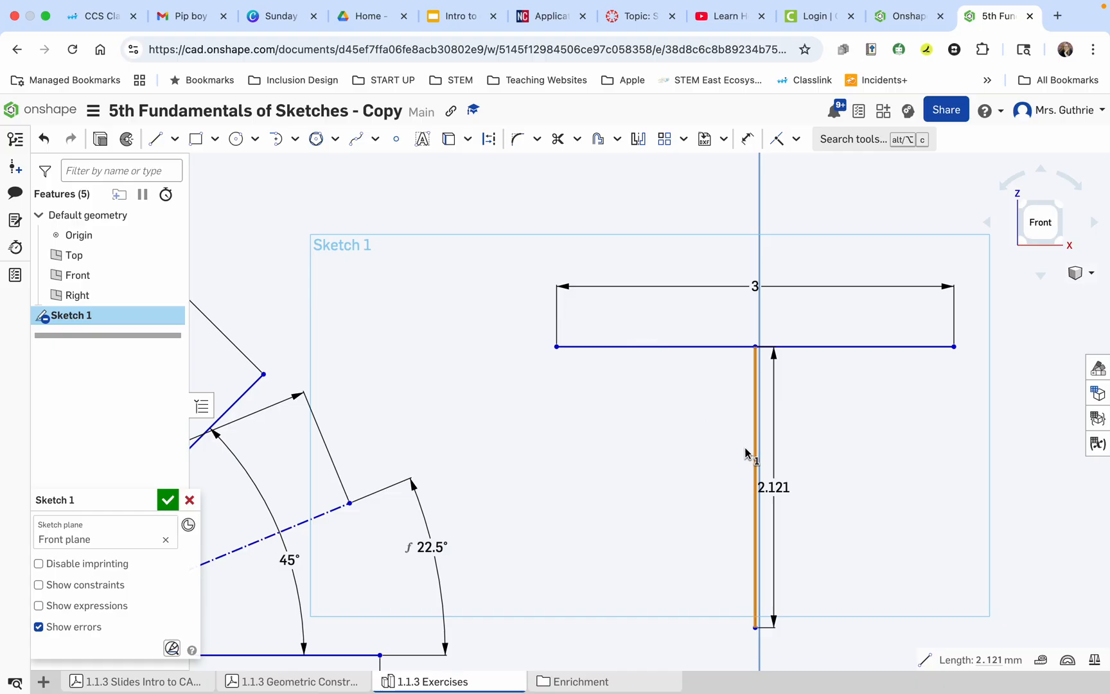
{"action": "left_click", "coordinate": [490, 142]}
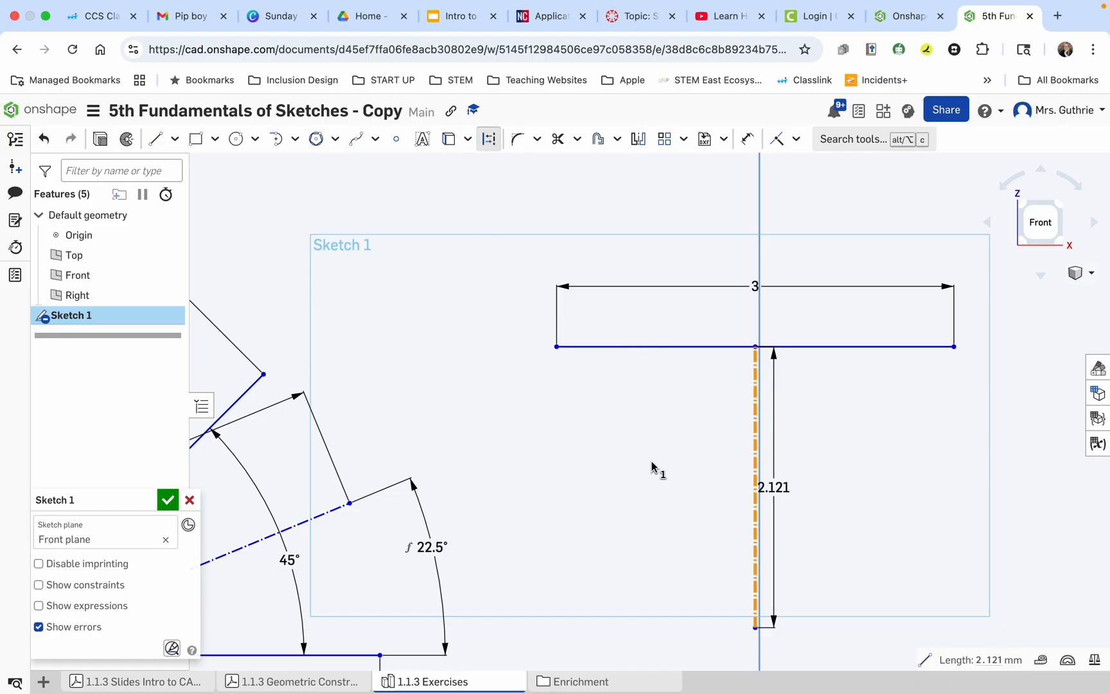
{"action": "key", "text": "Escape"}
{"action": "scroll", "coordinate": [788, 466], "scroll_direction": "down", "scroll_amount": 5}
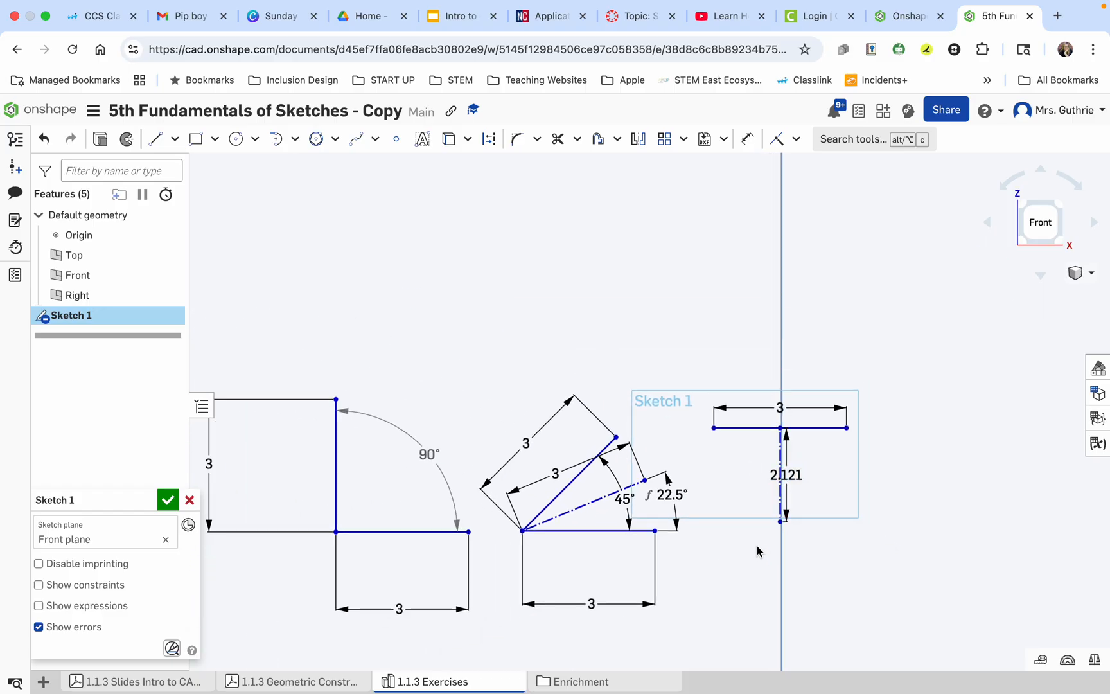
{"action": "scroll", "coordinate": [735, 563], "scroll_direction": "down", "scroll_amount": 2}
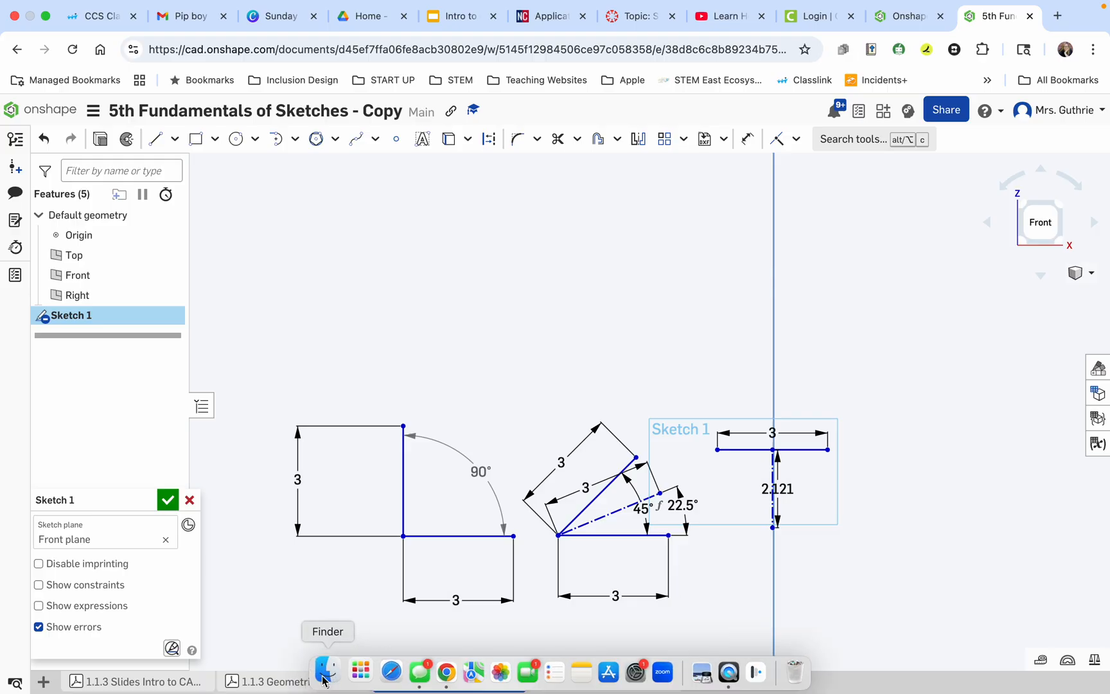
{"action": "left_click", "coordinate": [270, 681]}
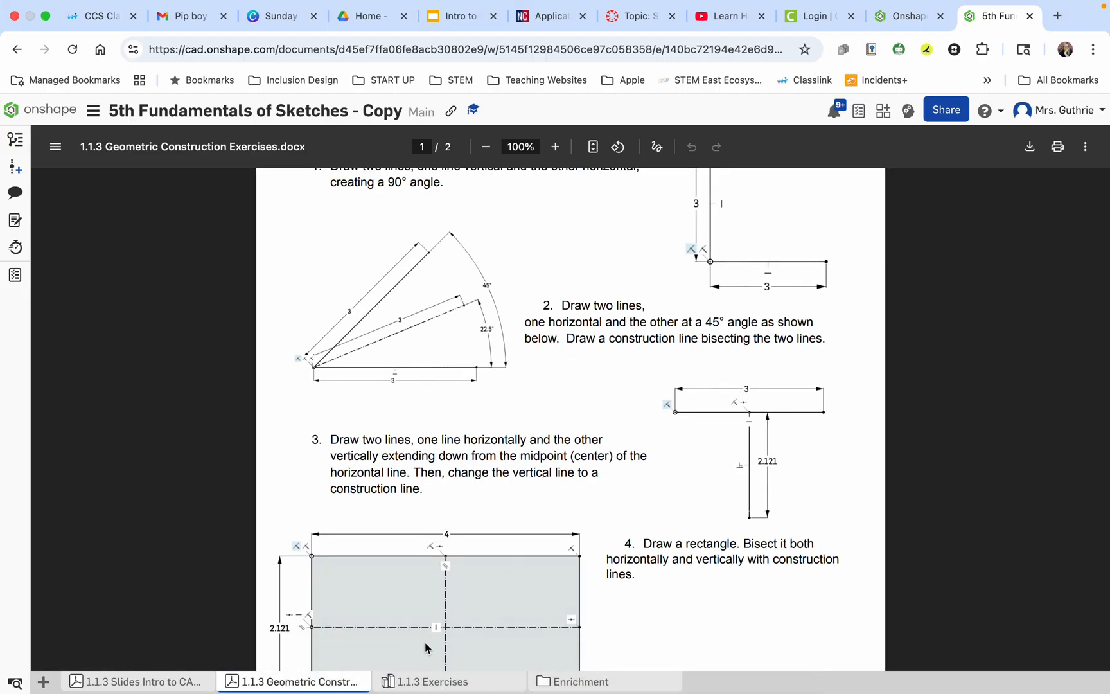
{"action": "left_click", "coordinate": [425, 679]}
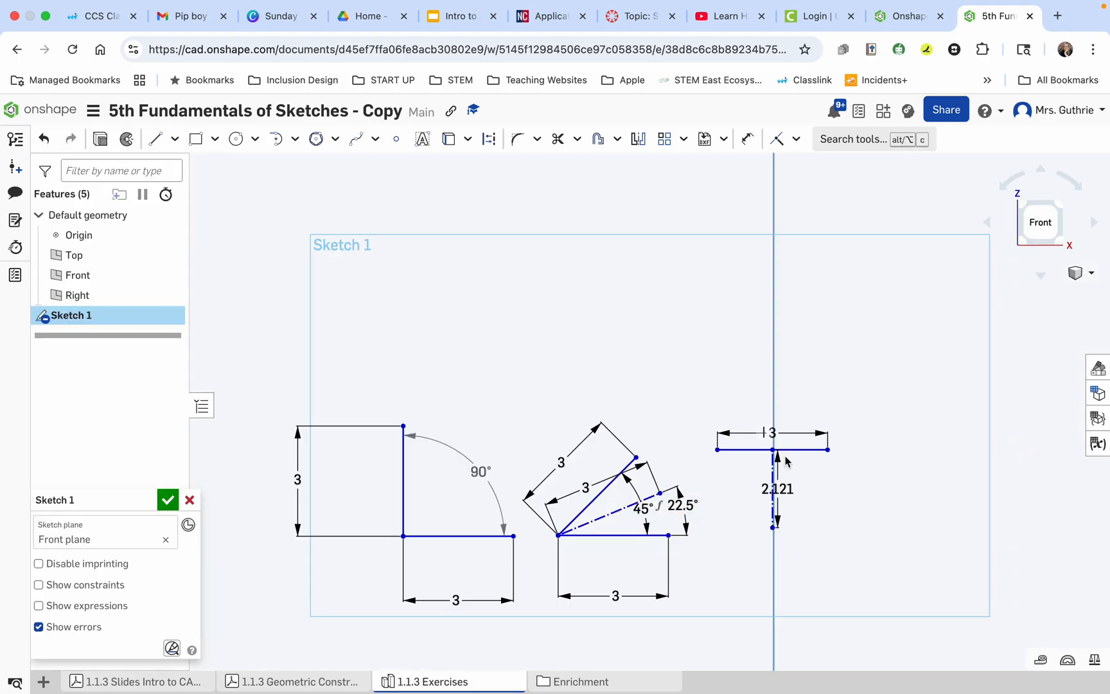
Dimension the distance from the construction line's upper endpoint to the horizontal line's right endpoint as 1.5 mm, placed between the line and its 3 mm dimension.
{"action": "scroll", "coordinate": [784, 461], "scroll_direction": "up", "scroll_amount": 10}
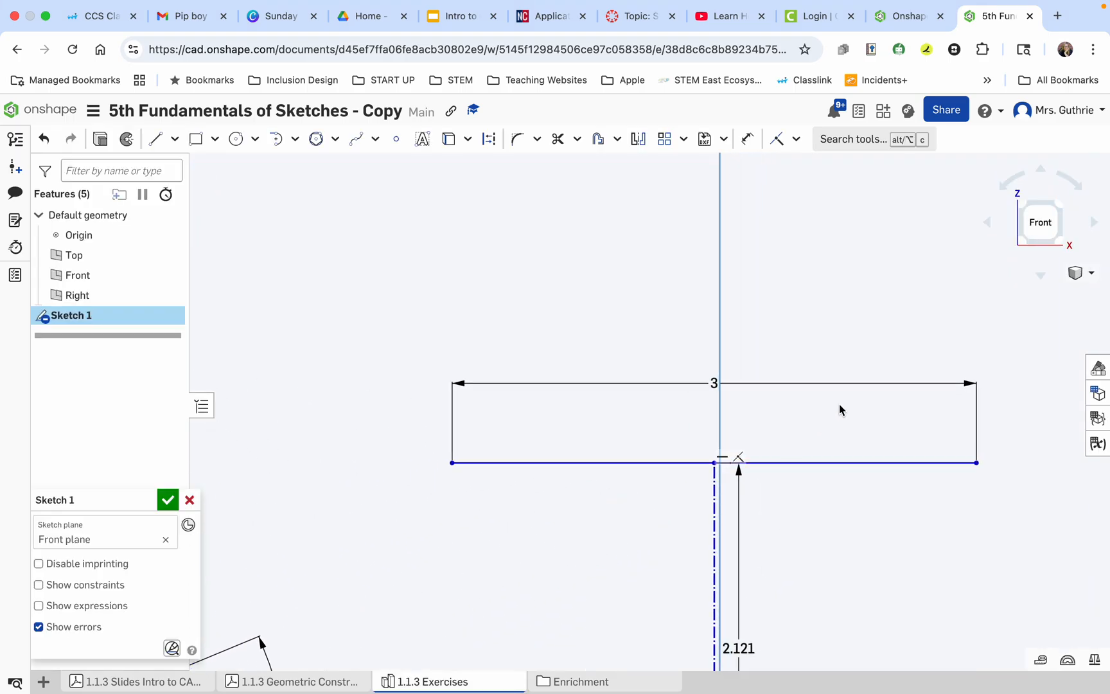
{"action": "left_click", "coordinate": [747, 139]}
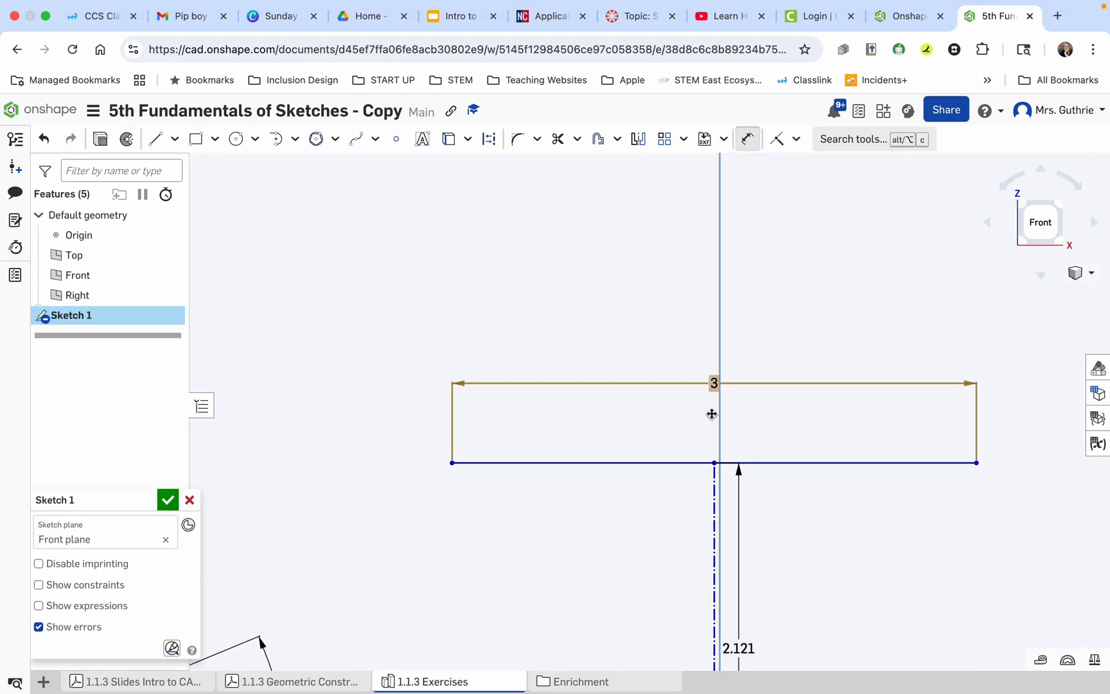
{"action": "left_click", "coordinate": [714, 462]}
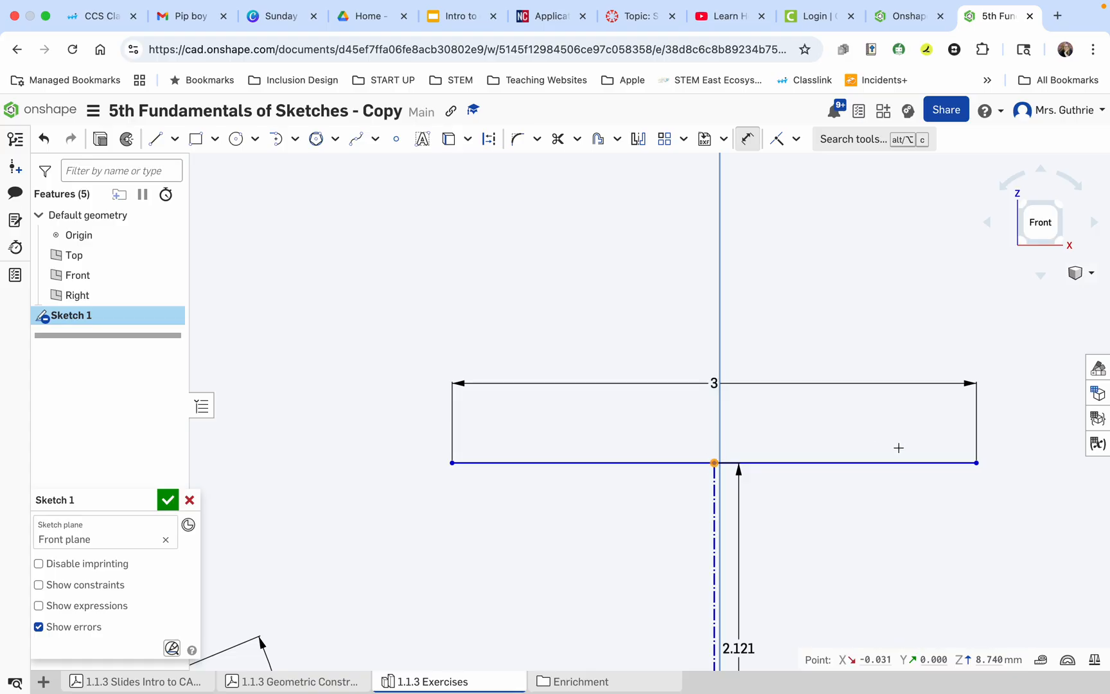
{"action": "left_click", "coordinate": [976, 463]}
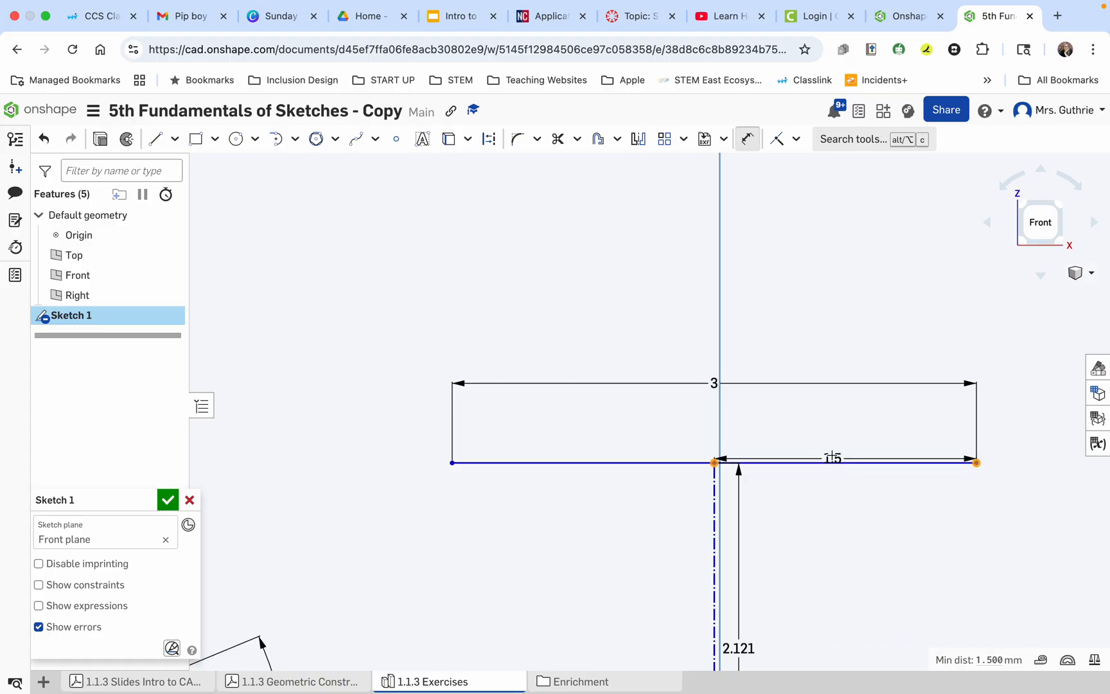
{"action": "left_click", "coordinate": [848, 433]}
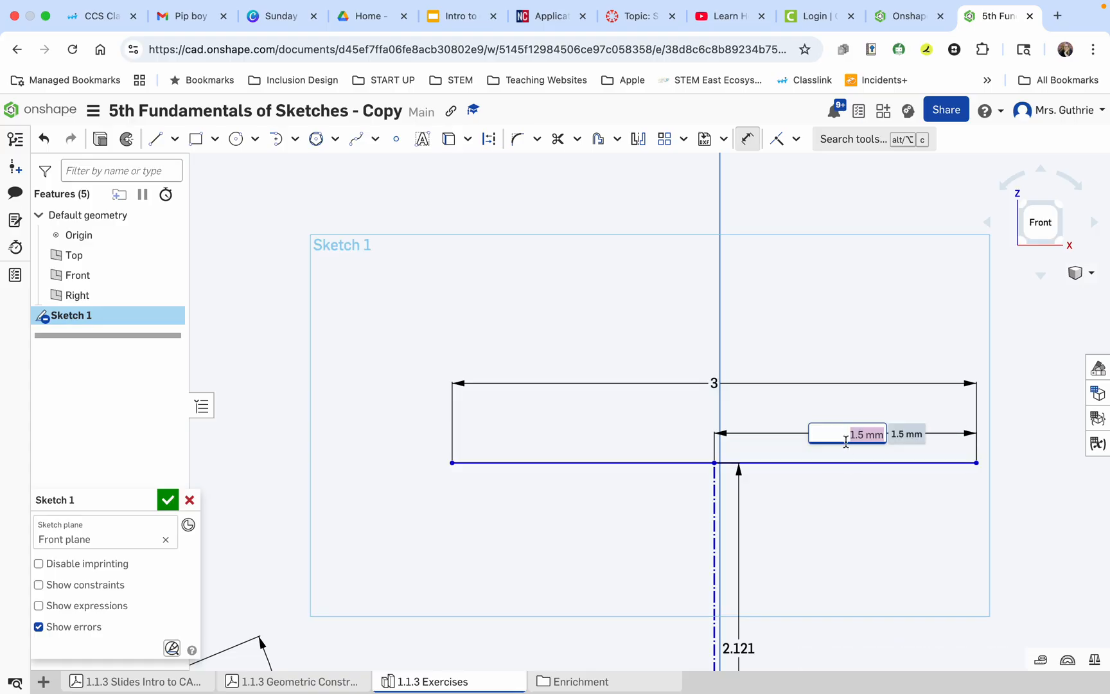
{"action": "key", "text": "Return"}
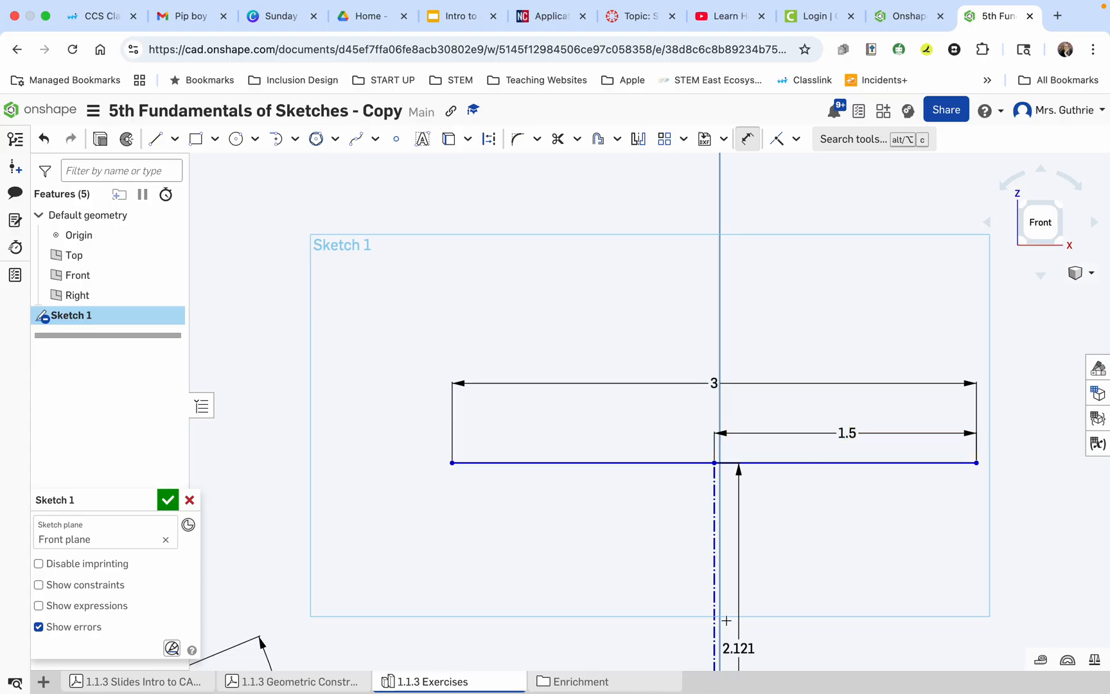
Set the half-length dimension on the horizontal line to the expression 3/2.
{"action": "double_click", "coordinate": [856, 431]}
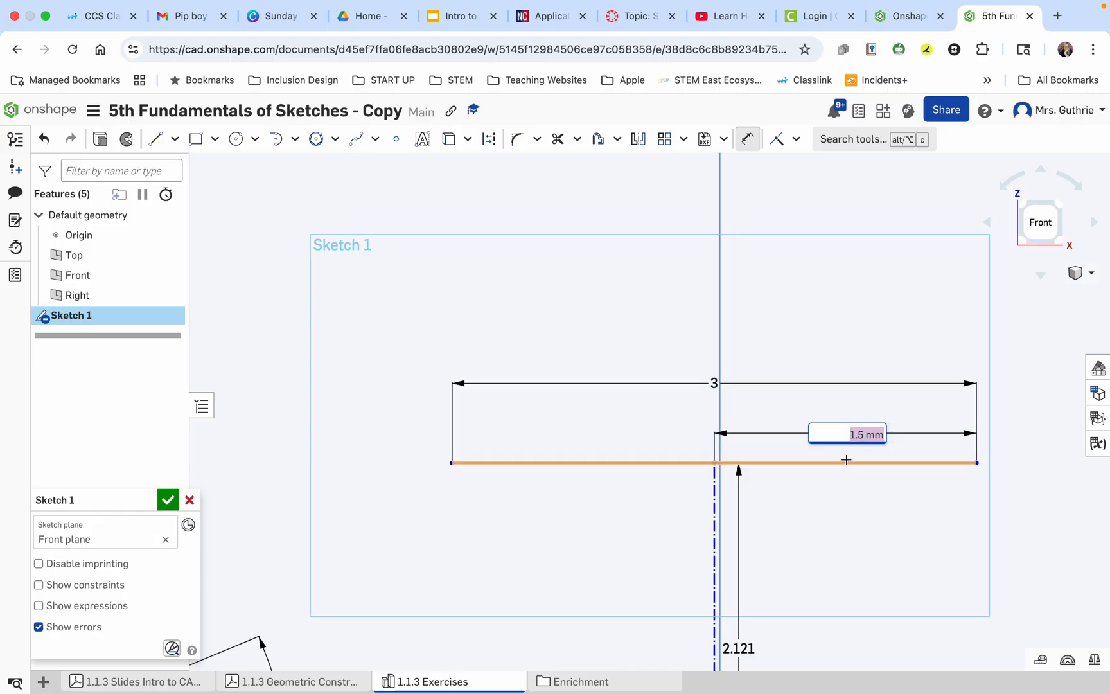
{"action": "type", "text": "3/2"}
{"action": "key", "text": "Return"}
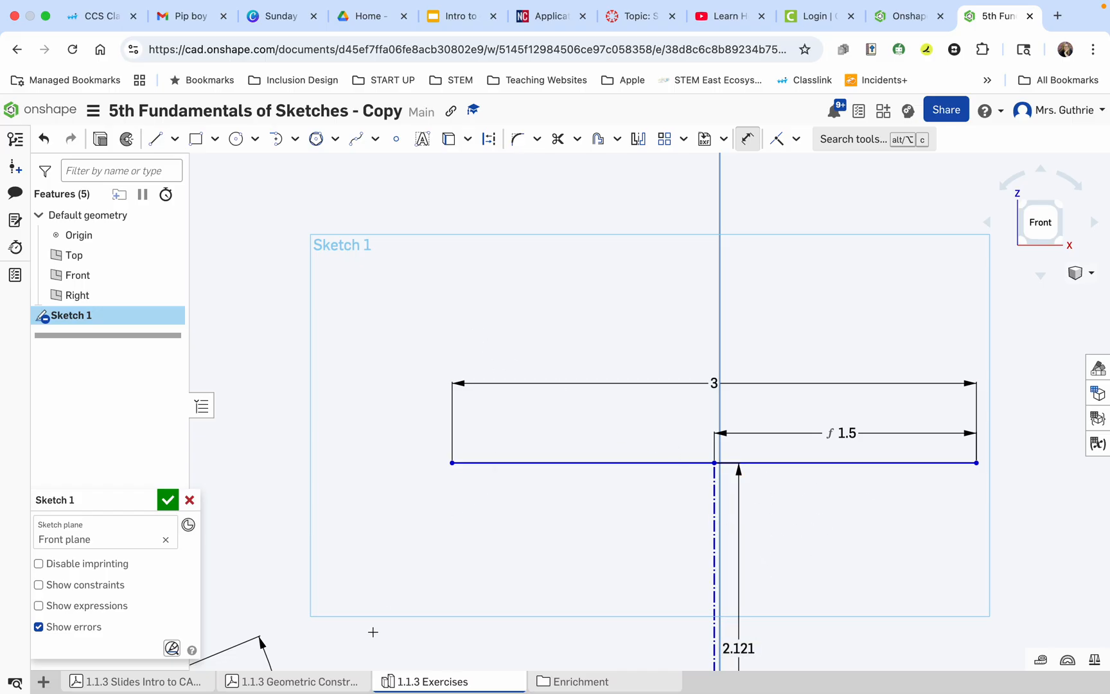
Check exercise 4 in the Geometric Construction Exercises PDF for the rectangle's layout and dimensions, and return to the exercises sketch.
{"action": "left_click", "coordinate": [309, 688]}
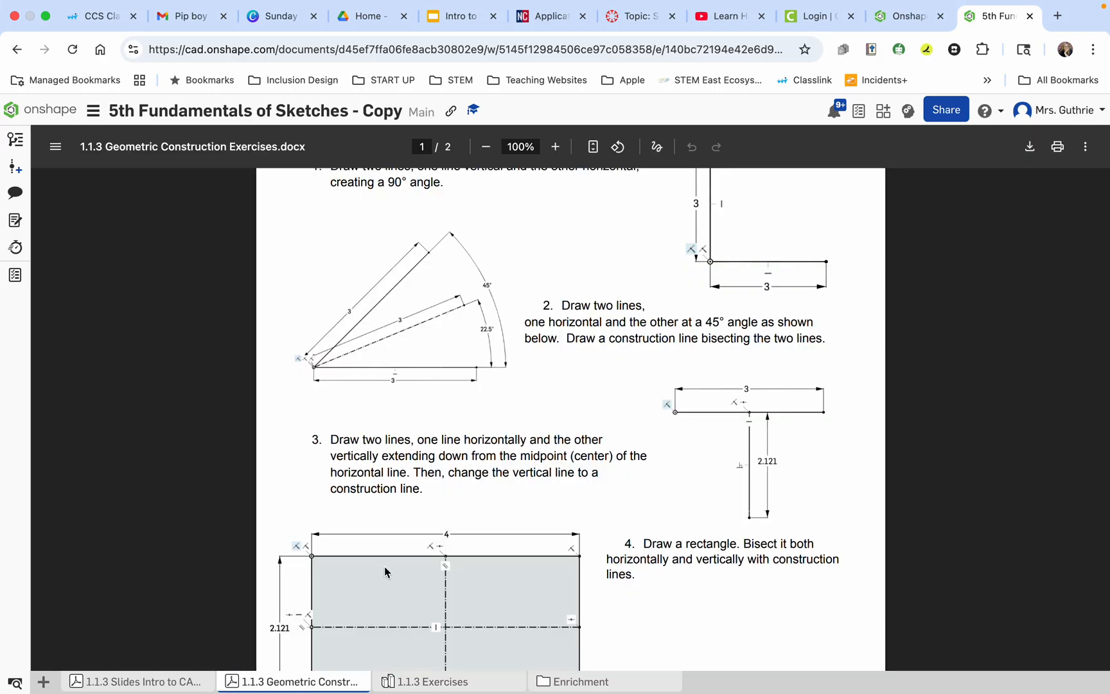
{"action": "scroll", "coordinate": [431, 514], "scroll_direction": "down", "scroll_amount": 5}
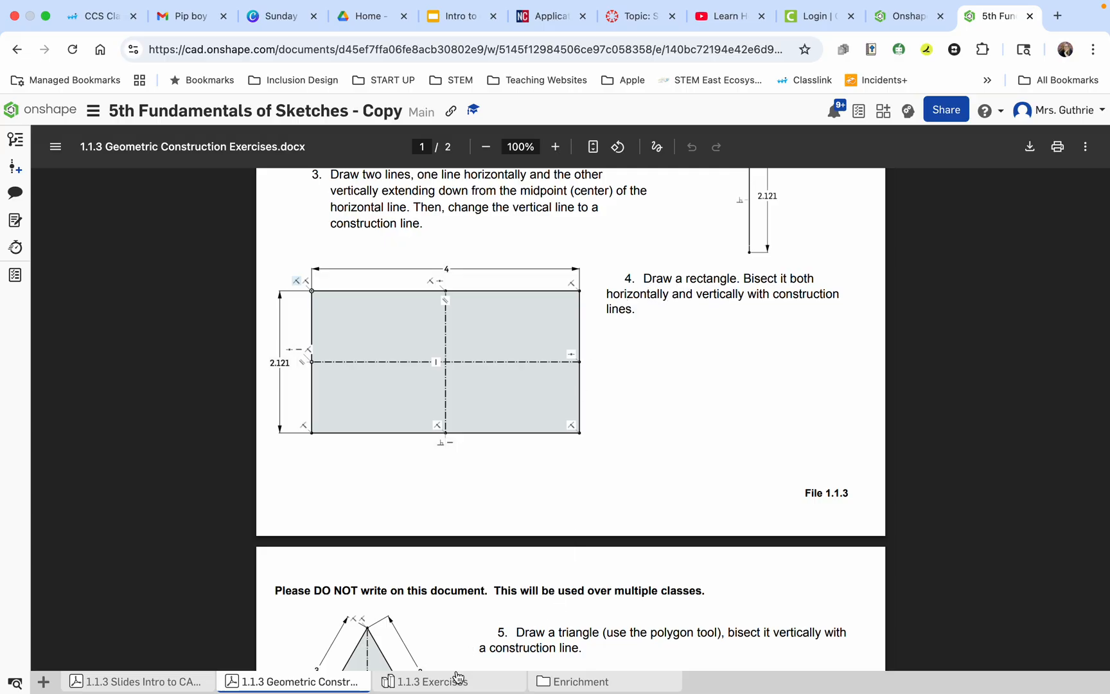
{"action": "left_click", "coordinate": [421, 681]}
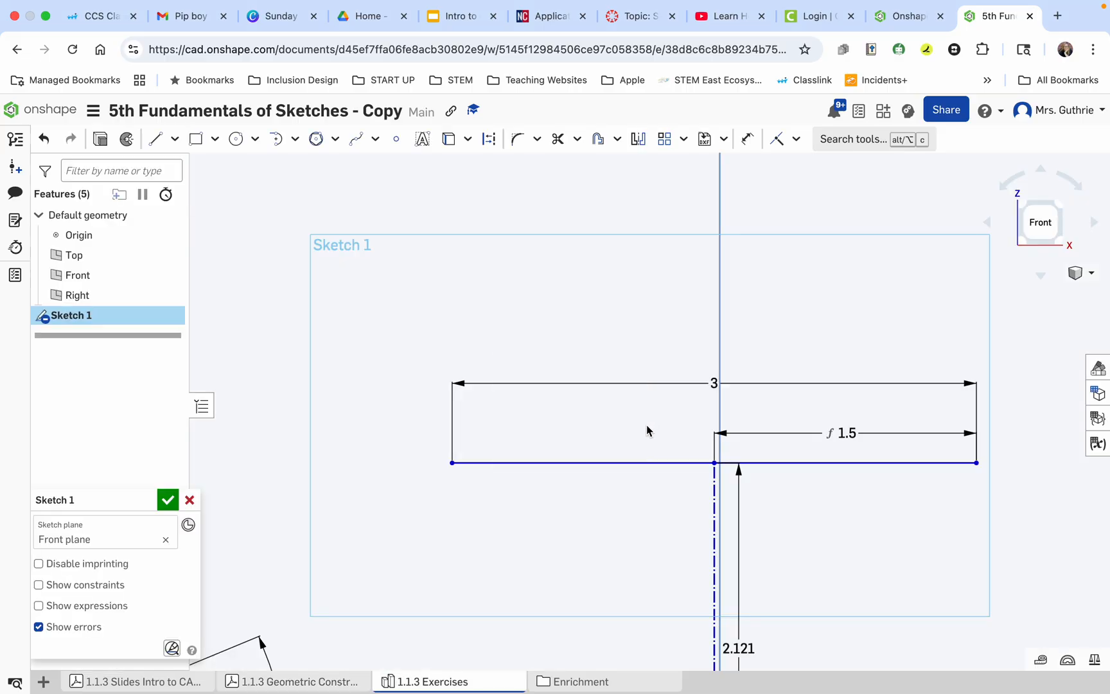
Draw a center point rectangle about 3.24 wide and 1.92 high in the empty space right of the exercise 3 figure.
{"action": "scroll", "coordinate": [630, 461], "scroll_direction": "down", "scroll_amount": 10}
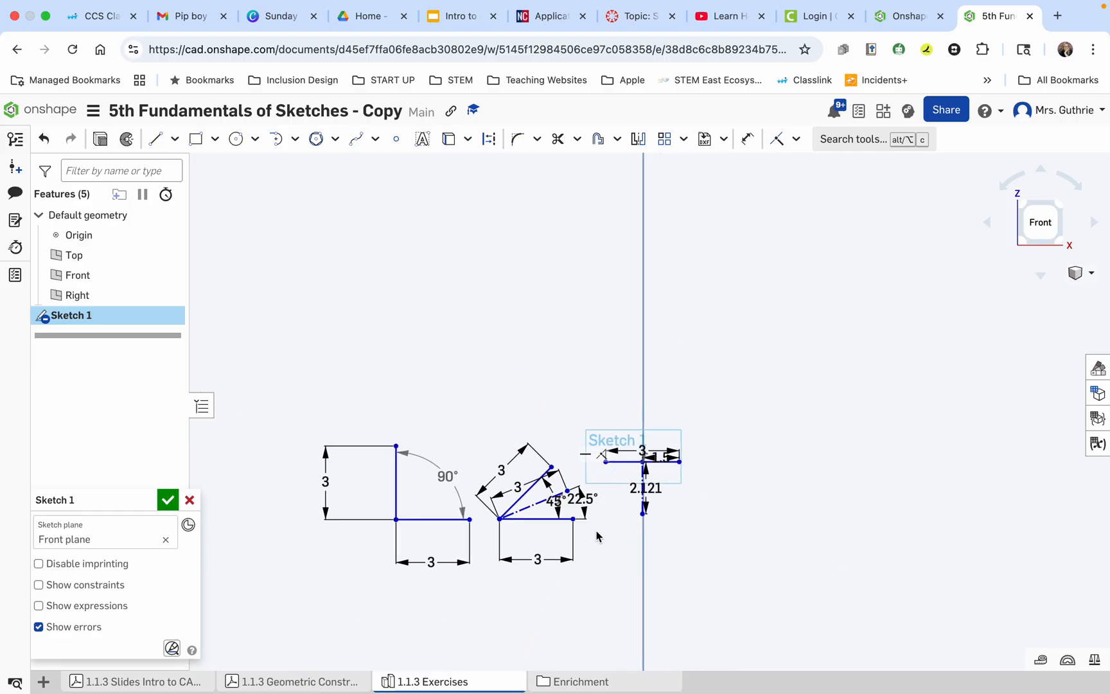
{"action": "scroll", "coordinate": [418, 587], "scroll_direction": "down", "scroll_amount": 1}
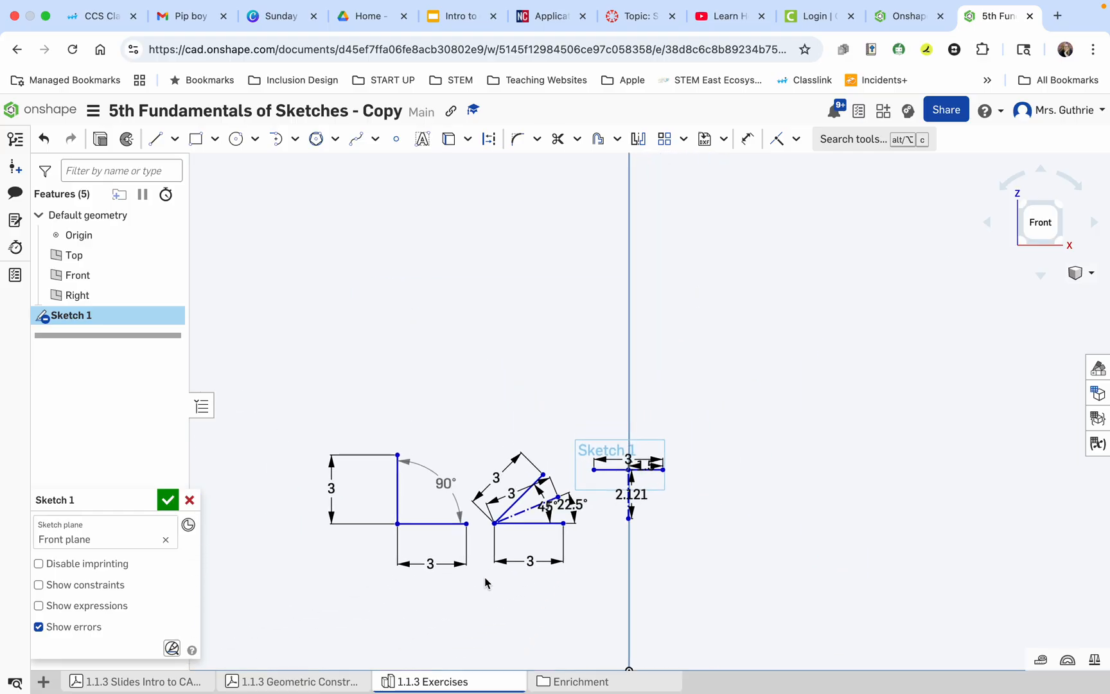
{"action": "scroll", "coordinate": [720, 508], "scroll_direction": "up", "scroll_amount": 3}
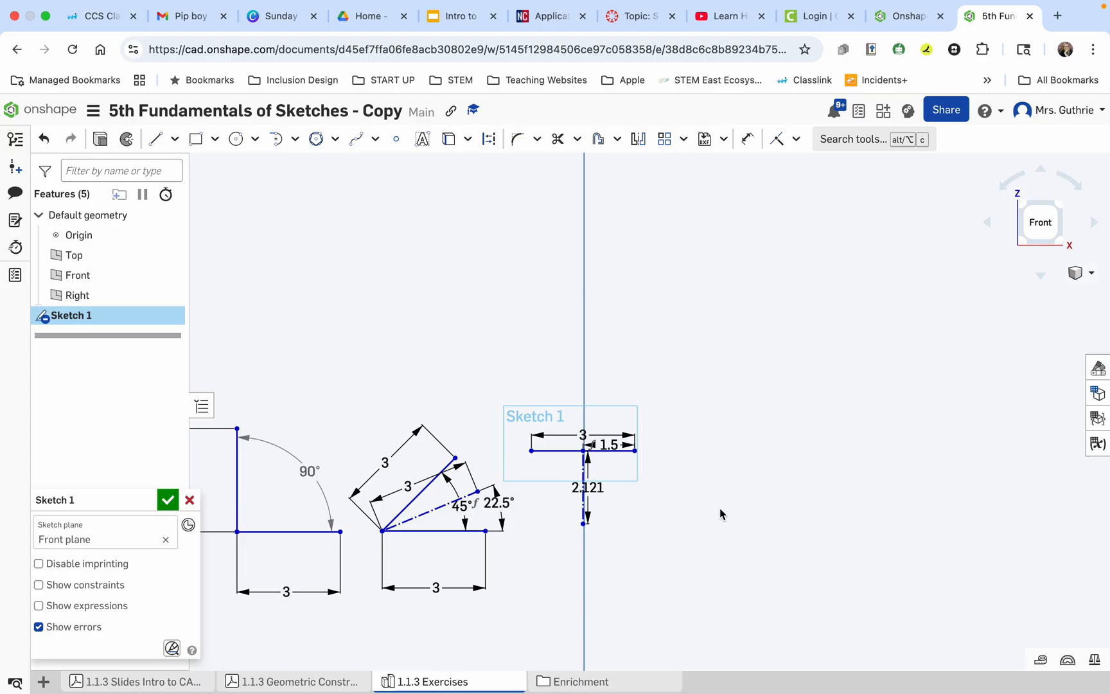
{"action": "scroll", "coordinate": [719, 507], "scroll_direction": "up", "scroll_amount": 5}
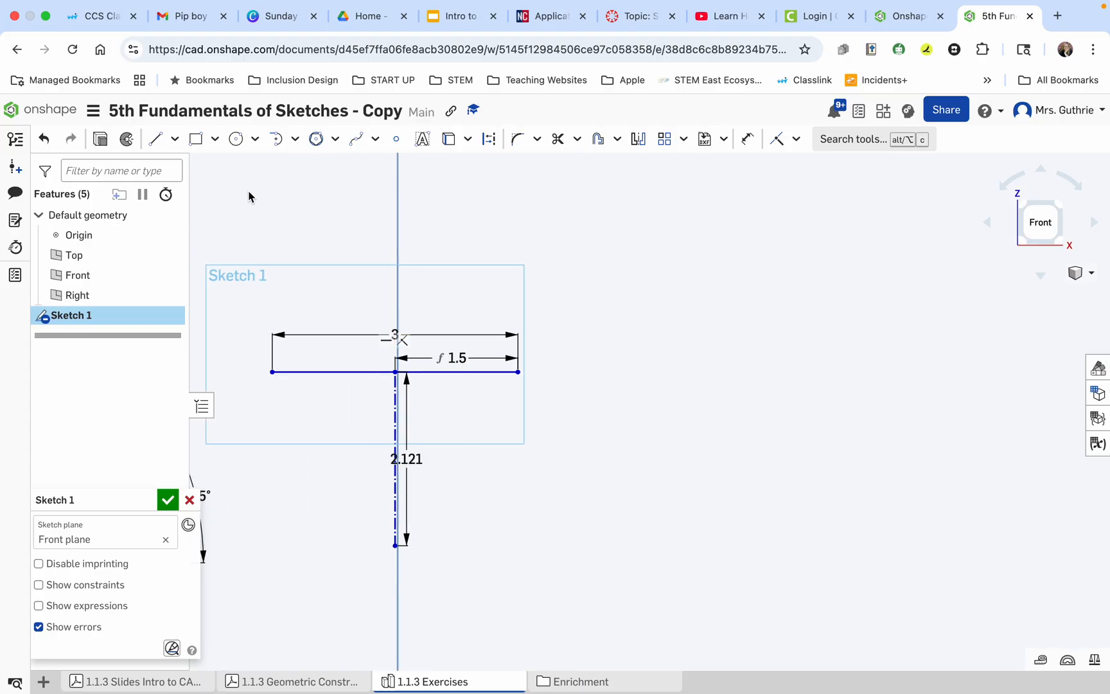
{"action": "left_click", "coordinate": [200, 145]}
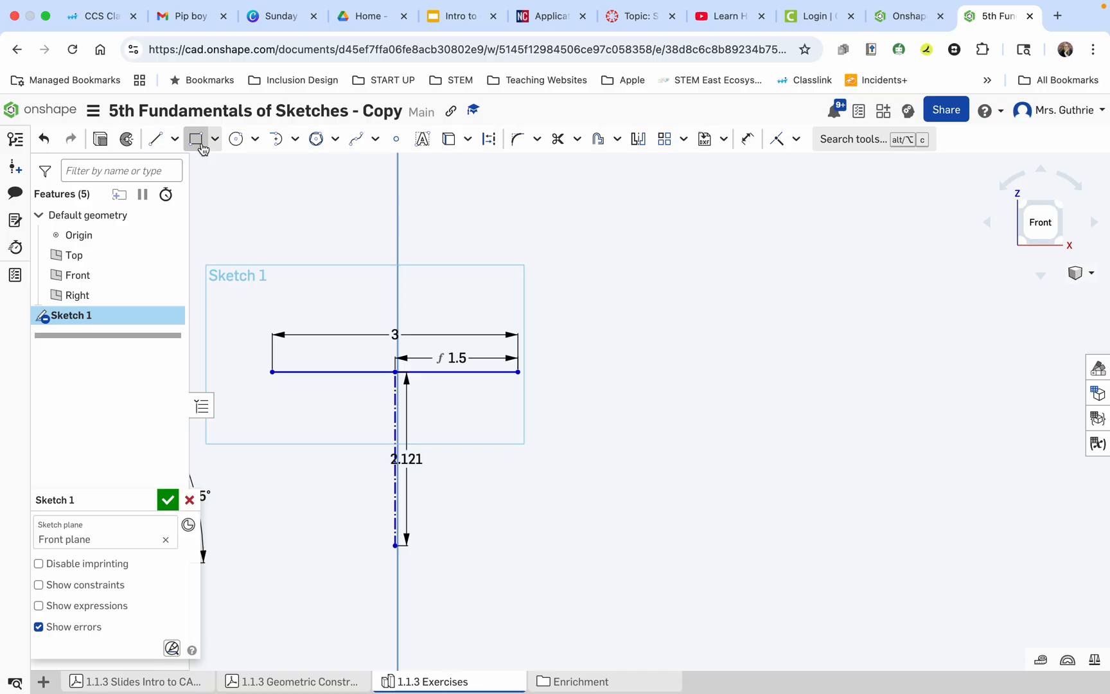
{"action": "left_click", "coordinate": [215, 141]}
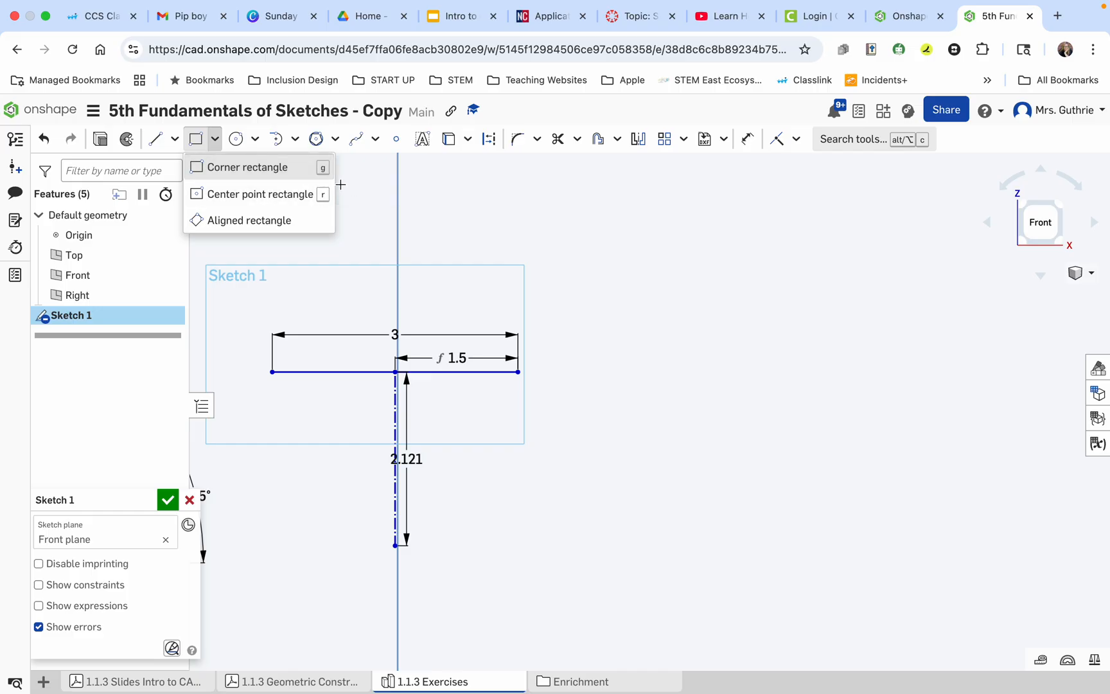
{"action": "left_click", "coordinate": [259, 193]}
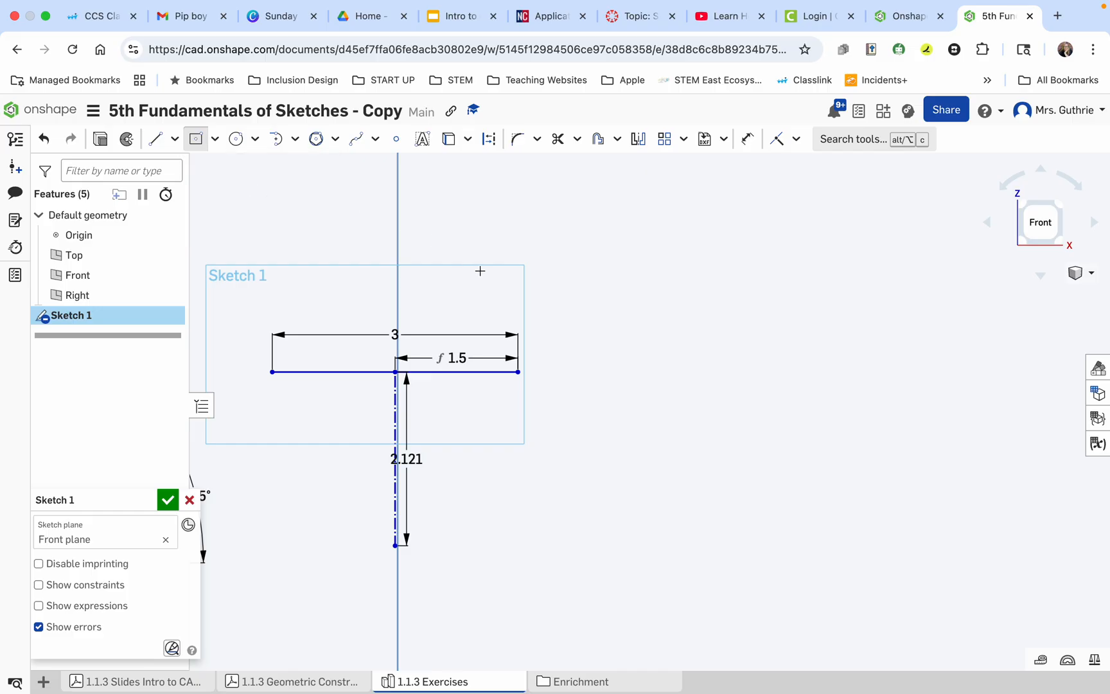
{"action": "left_click", "coordinate": [754, 462]}
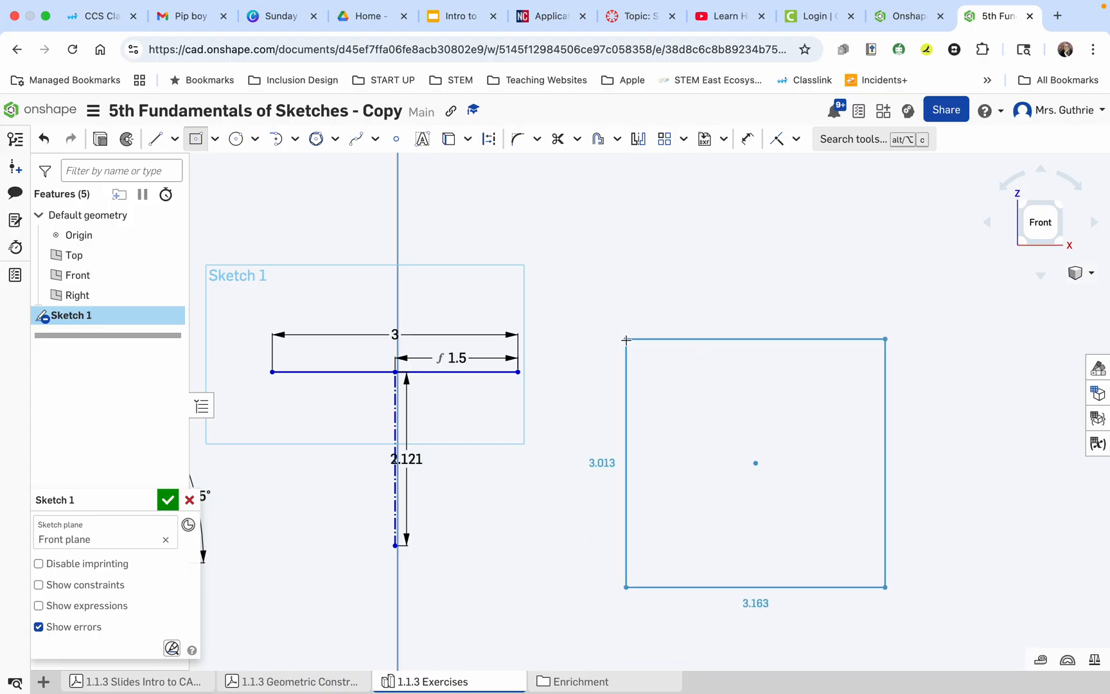
{"action": "left_click", "coordinate": [622, 384]}
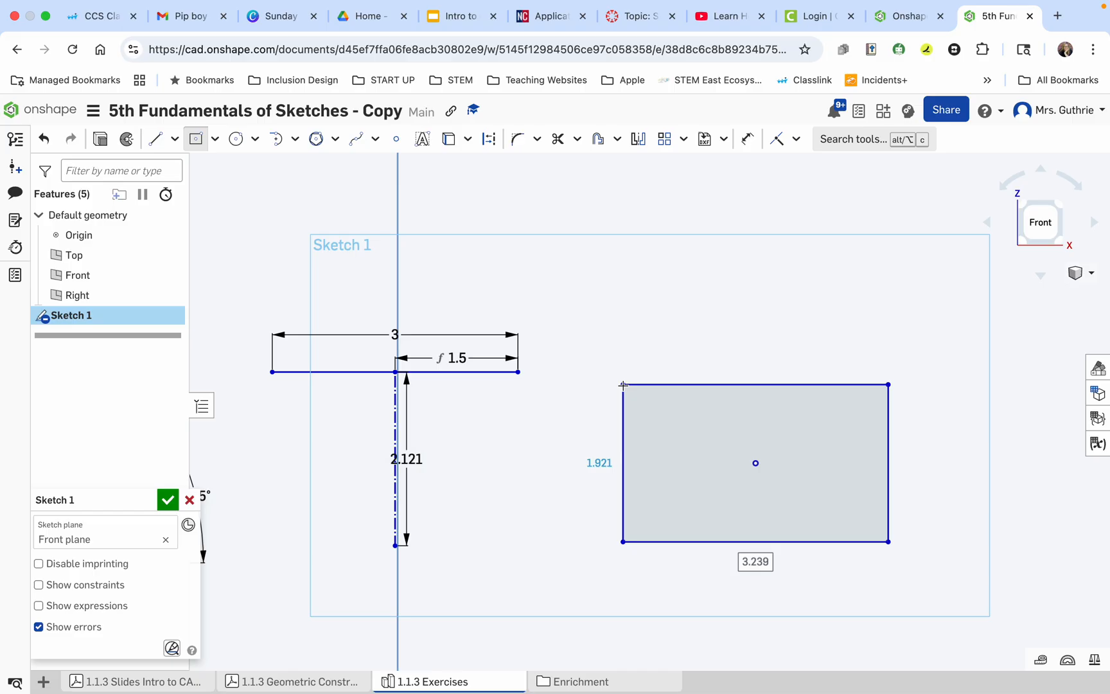
Set the rectangle's width to 4 and height to 2.121, and place both dimensions clear of its outline.
{"action": "type", "text": "4"}
{"action": "key", "text": "Tab"}
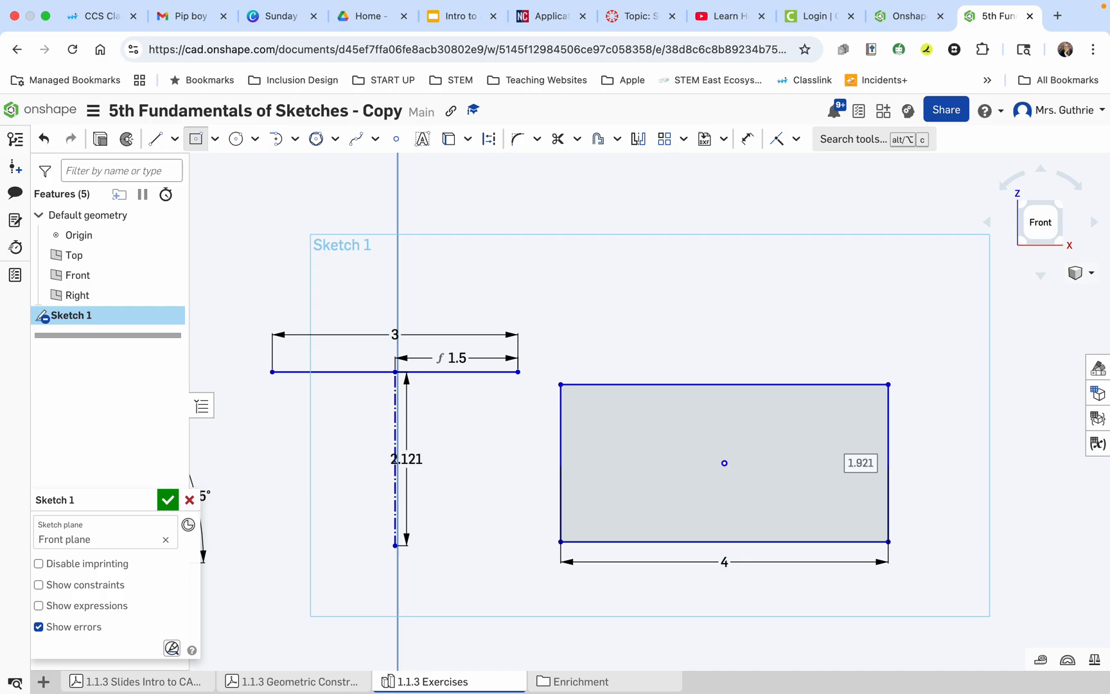
{"action": "type", "text": "2."}
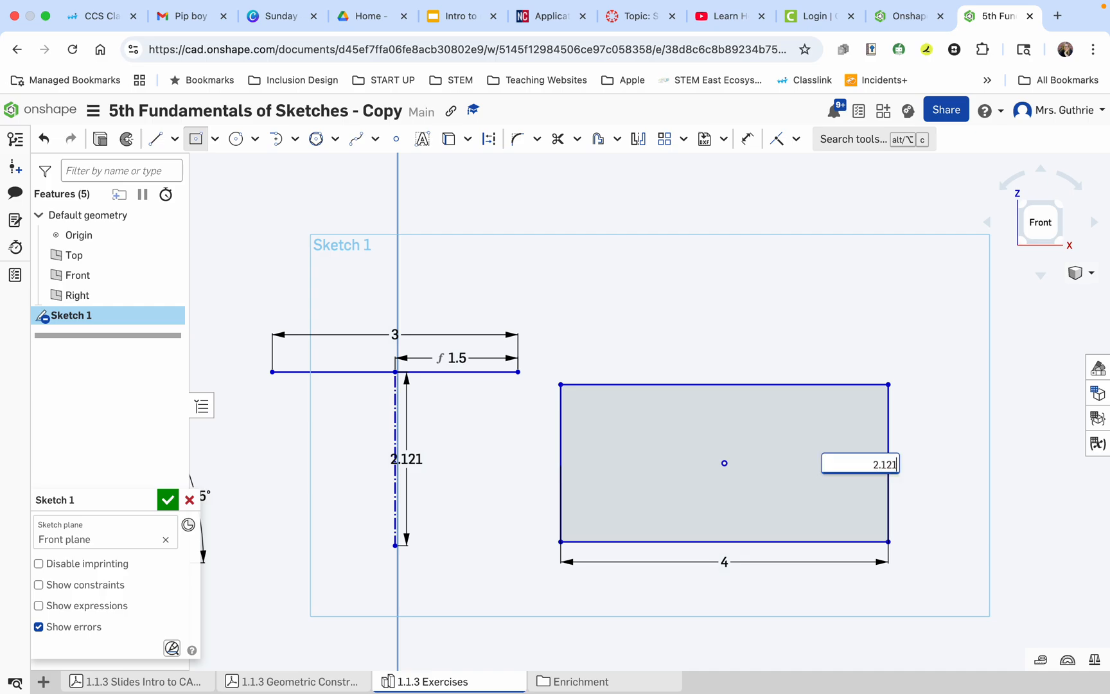
{"action": "key", "text": "Return"}
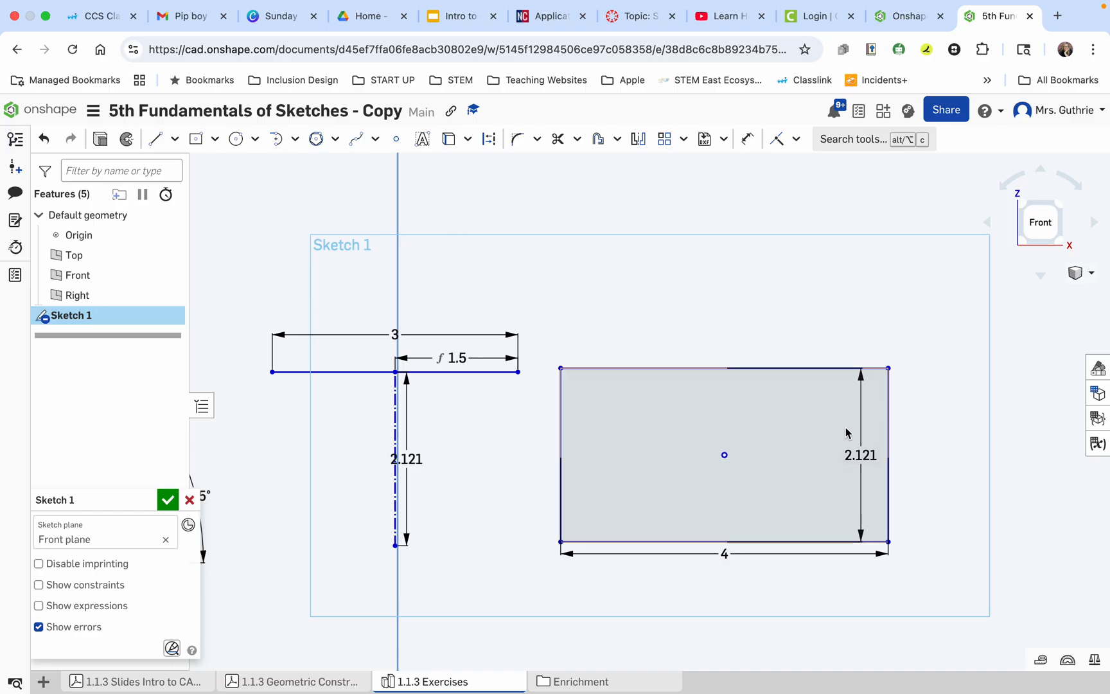
{"action": "left_click_drag", "start_coordinate": [863, 454], "coordinate": [926, 459]}
{"action": "left_click_drag", "start_coordinate": [723, 553], "coordinate": [724, 576]}
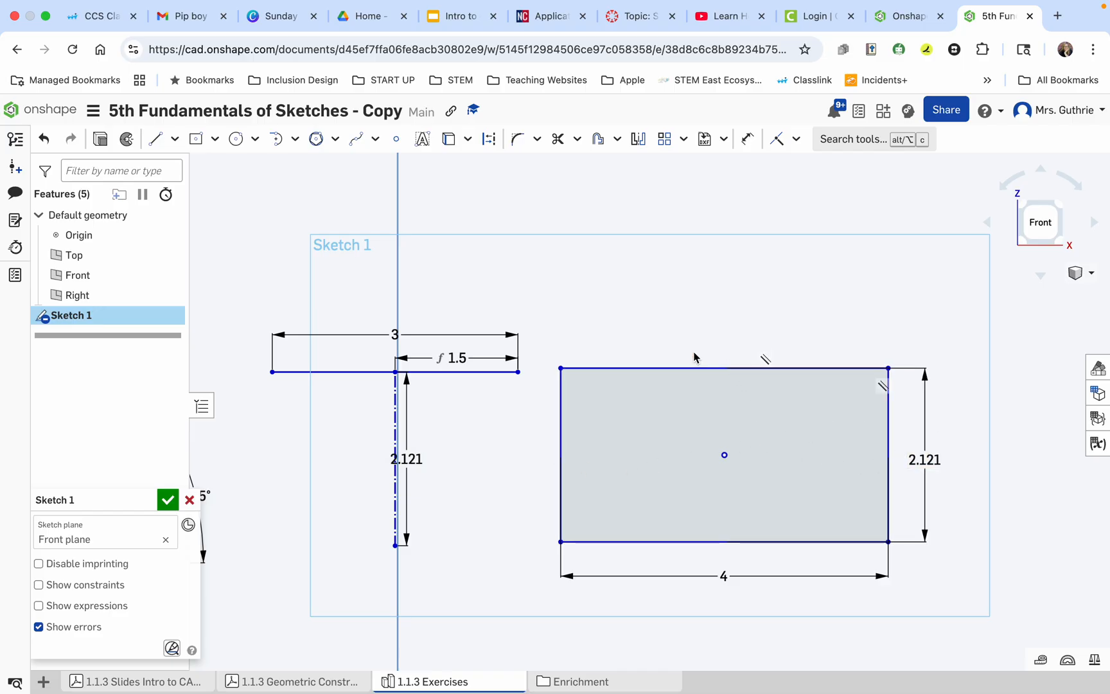
Draw a horizontal construction line across the rectangle, from its left side's midpoint to its right side's midpoint.
{"action": "left_click", "coordinate": [156, 145]}
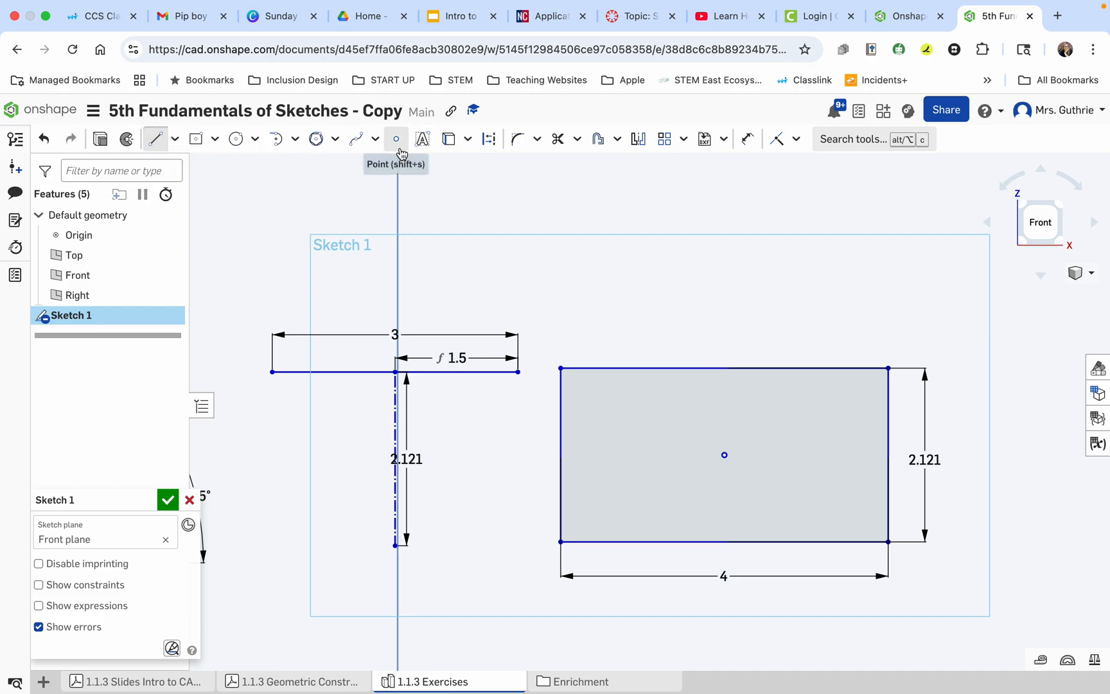
{"action": "left_click", "coordinate": [490, 141]}
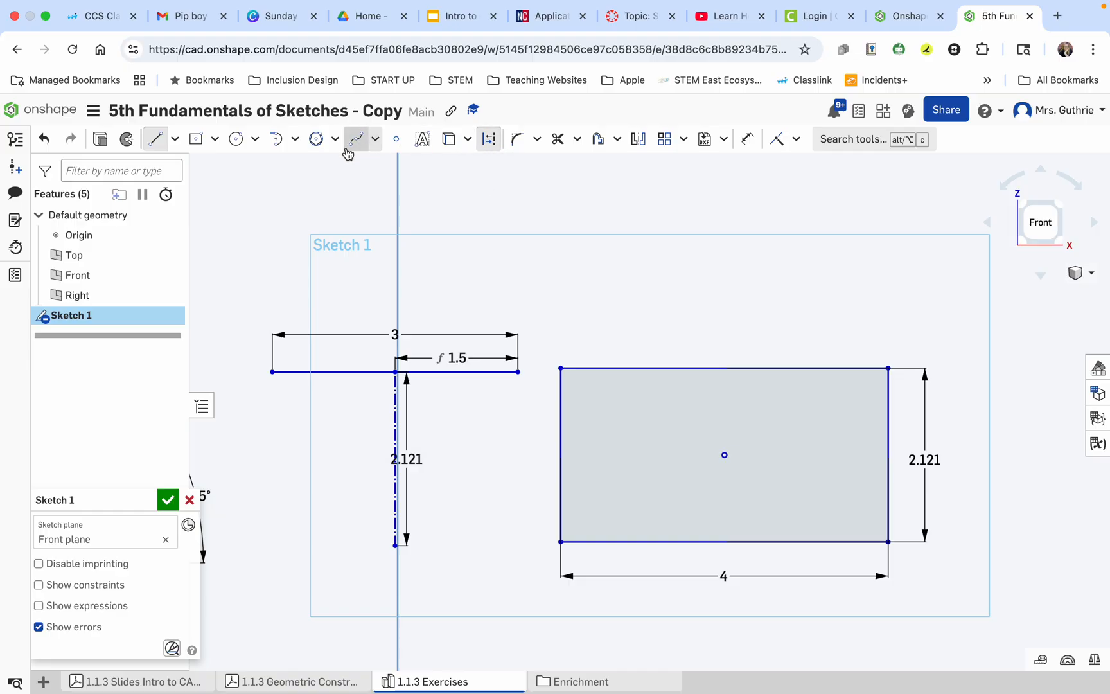
{"action": "left_click", "coordinate": [561, 455]}
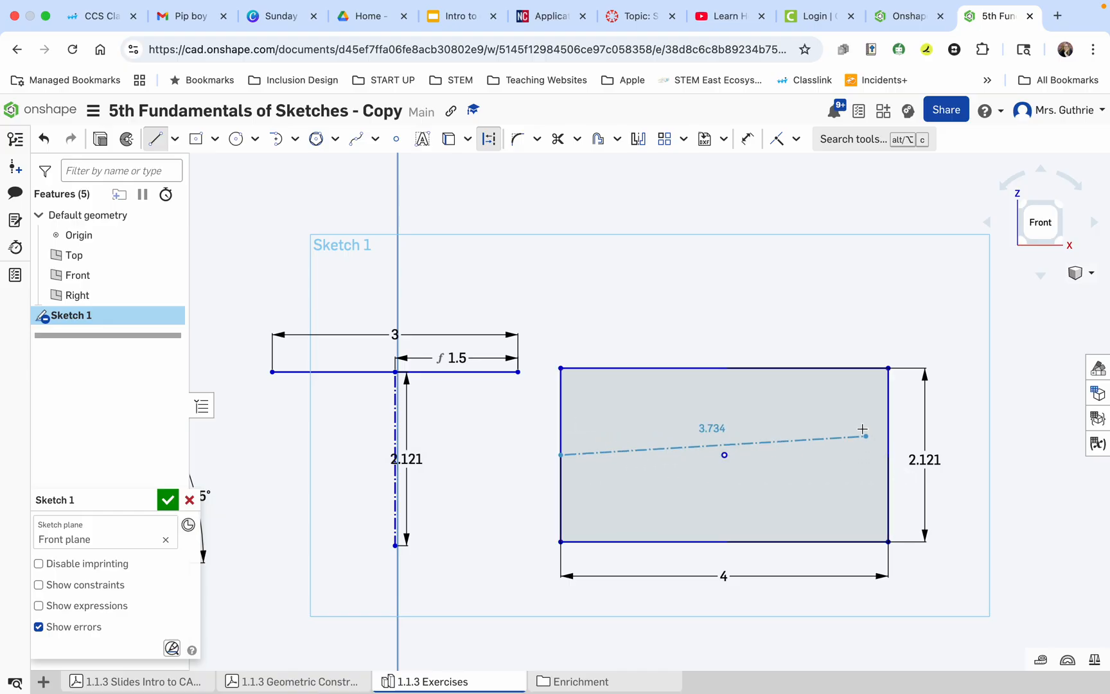
{"action": "left_click", "coordinate": [887, 455]}
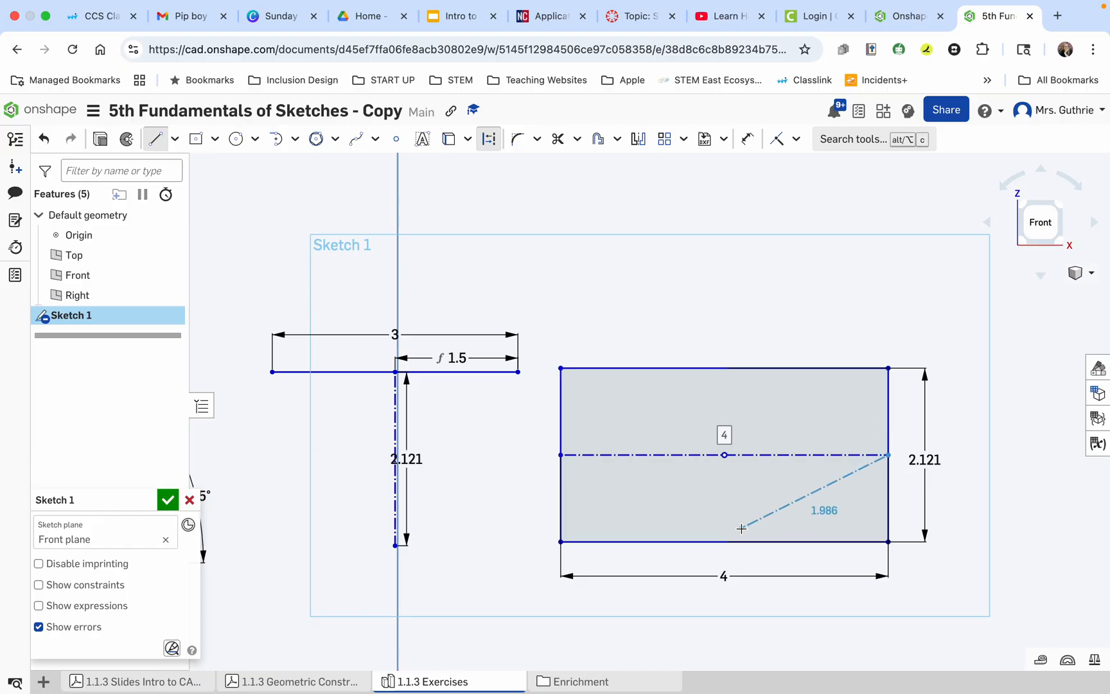
{"action": "key", "text": "Escape"}
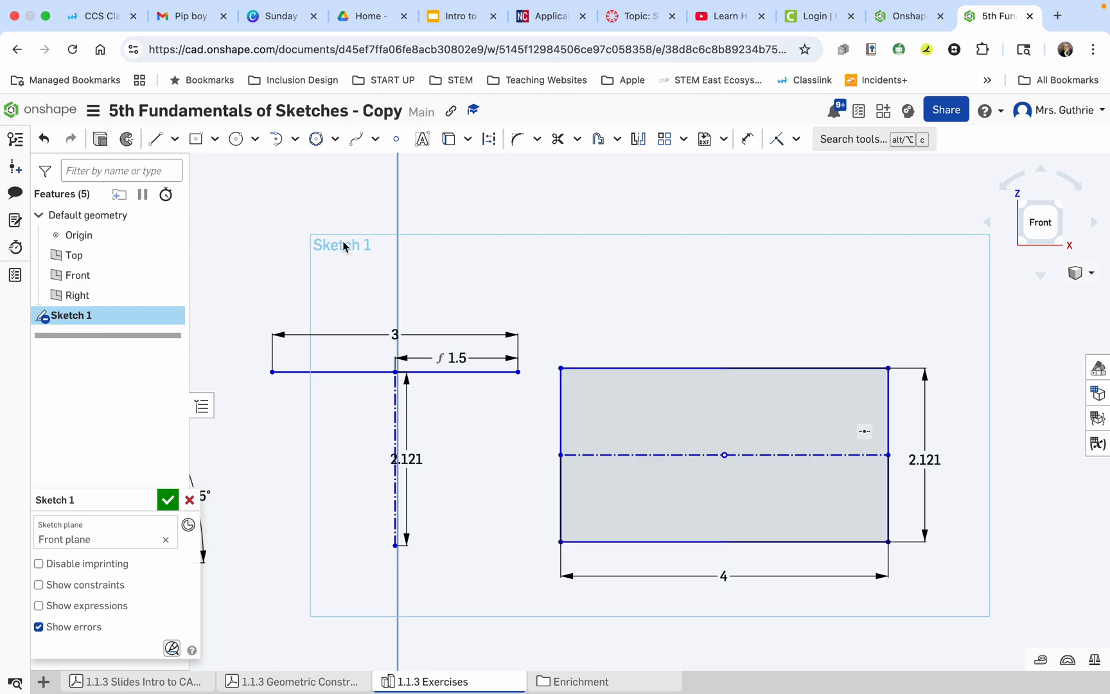
Draw a vertical construction line from the midpoint of the rectangle's top edge to the midpoint of its bottom edge.
{"action": "left_click", "coordinate": [155, 136]}
{"action": "left_click", "coordinate": [489, 139]}
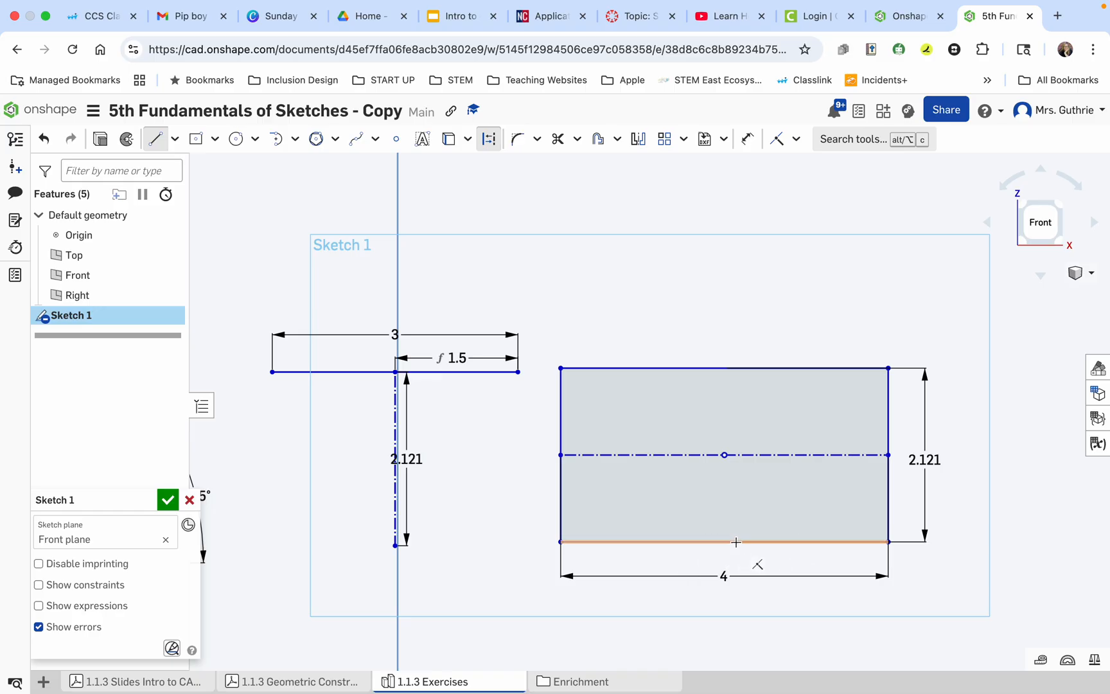
{"action": "left_click", "coordinate": [725, 367]}
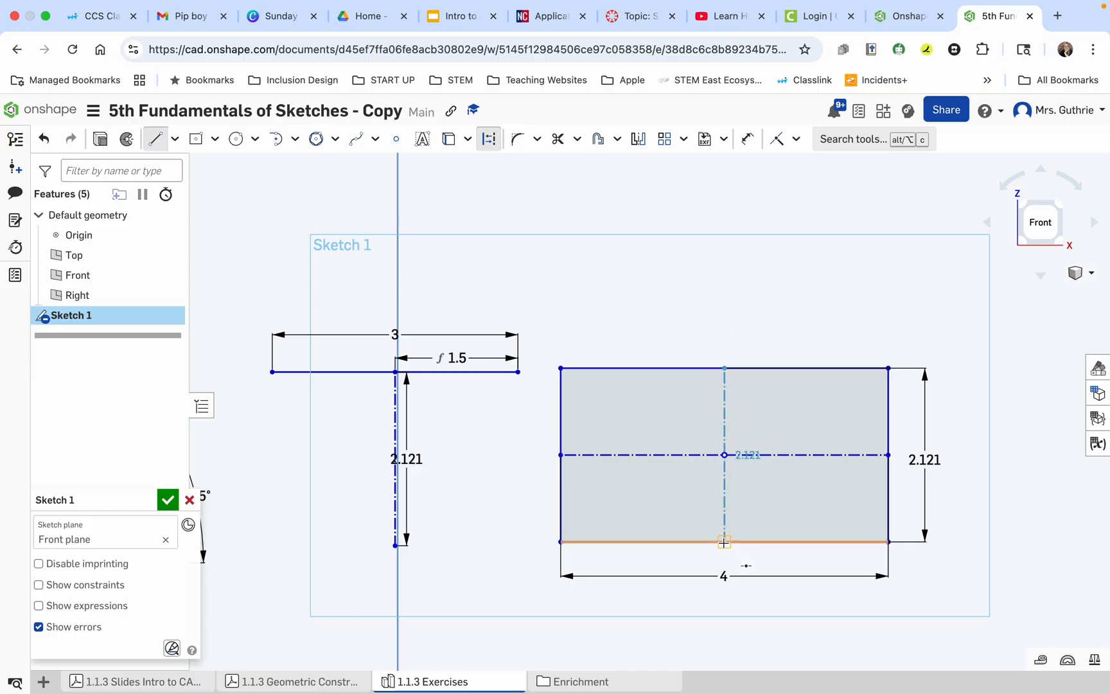
{"action": "left_click", "coordinate": [724, 541]}
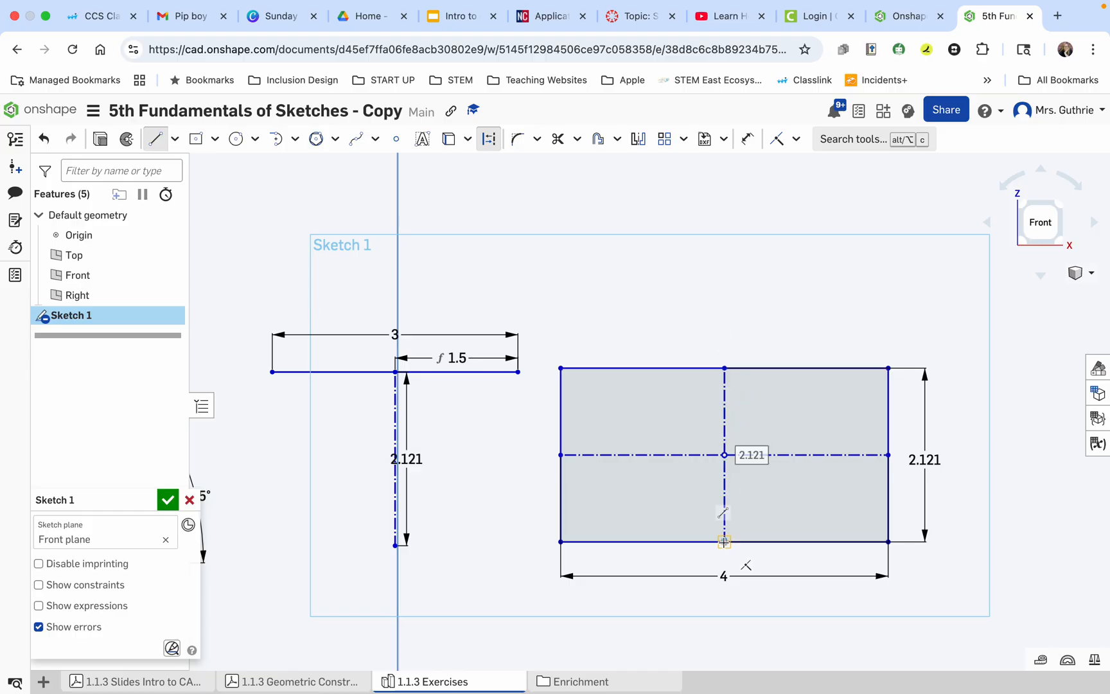
{"action": "key", "text": "Escape"}
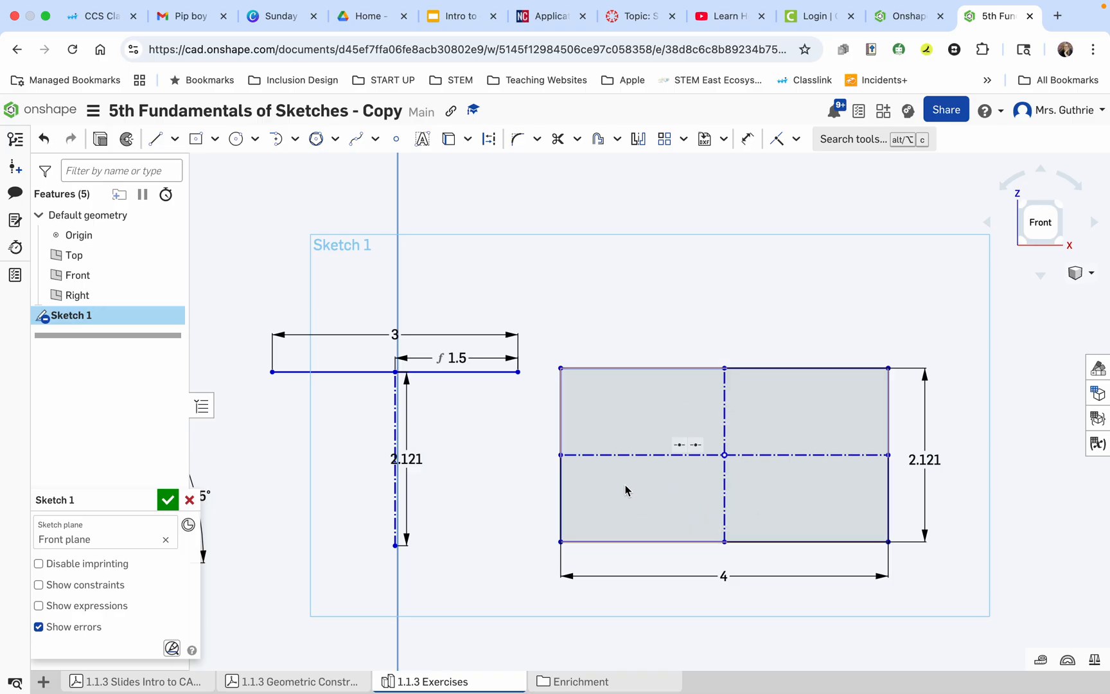
Hide the feature list to show all four exercise figures together.
{"action": "scroll", "coordinate": [488, 450], "scroll_direction": "down", "scroll_amount": 5}
{"action": "scroll", "coordinate": [269, 526], "scroll_direction": "down", "scroll_amount": 3}
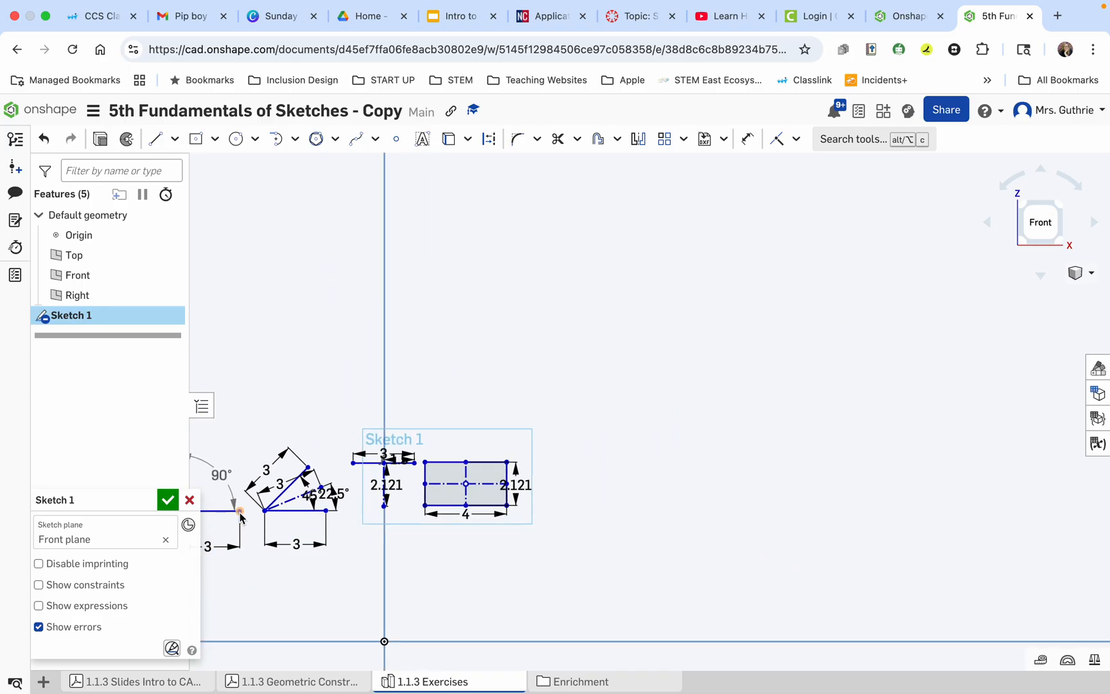
{"action": "scroll", "coordinate": [238, 514], "scroll_direction": "up", "scroll_amount": 5}
{"action": "scroll", "coordinate": [241, 519], "scroll_direction": "down", "scroll_amount": 2}
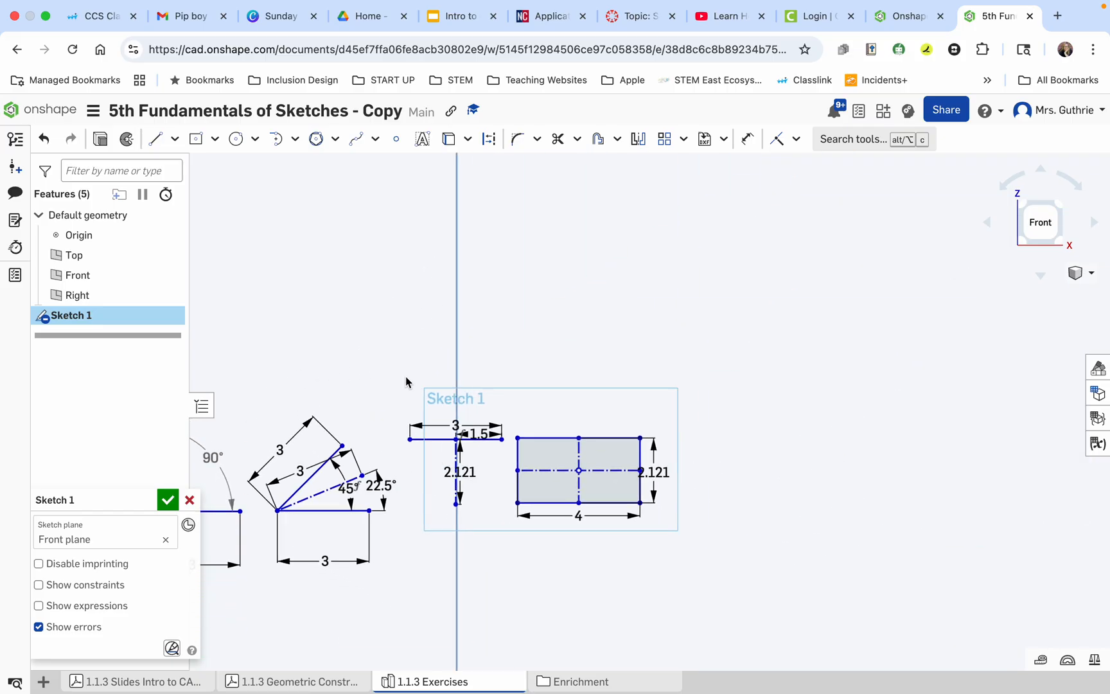
{"action": "left_click", "coordinate": [205, 406]}
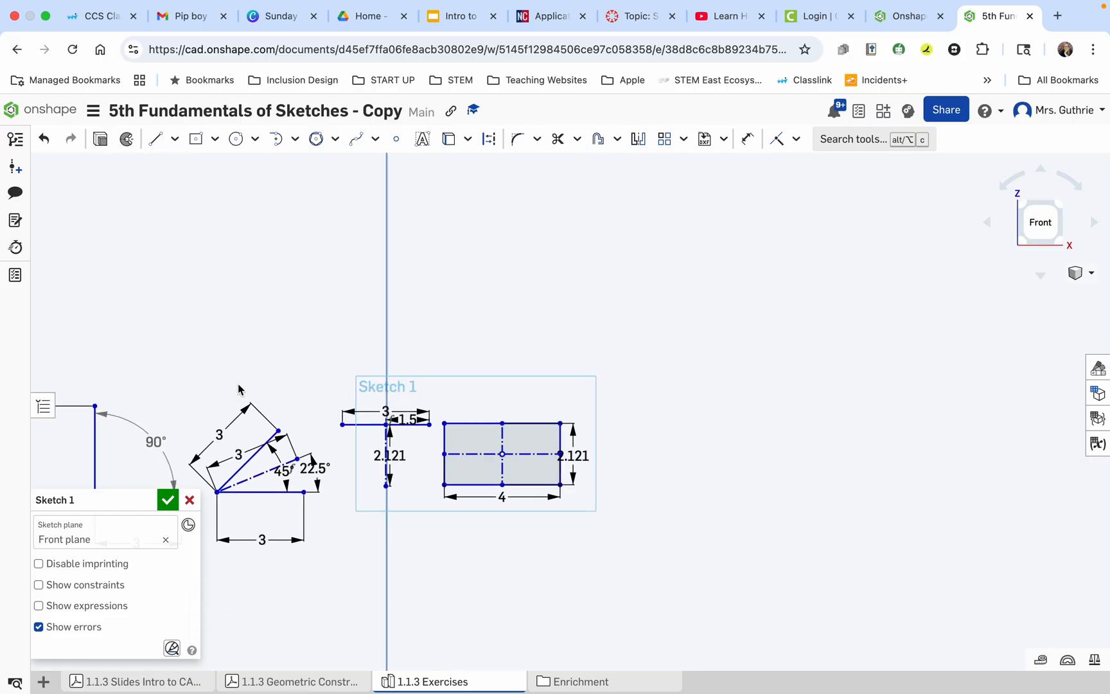
{"action": "scroll", "coordinate": [239, 388], "scroll_direction": "down", "scroll_amount": 5}
{"action": "scroll", "coordinate": [239, 388], "scroll_direction": "down", "scroll_amount": 1}
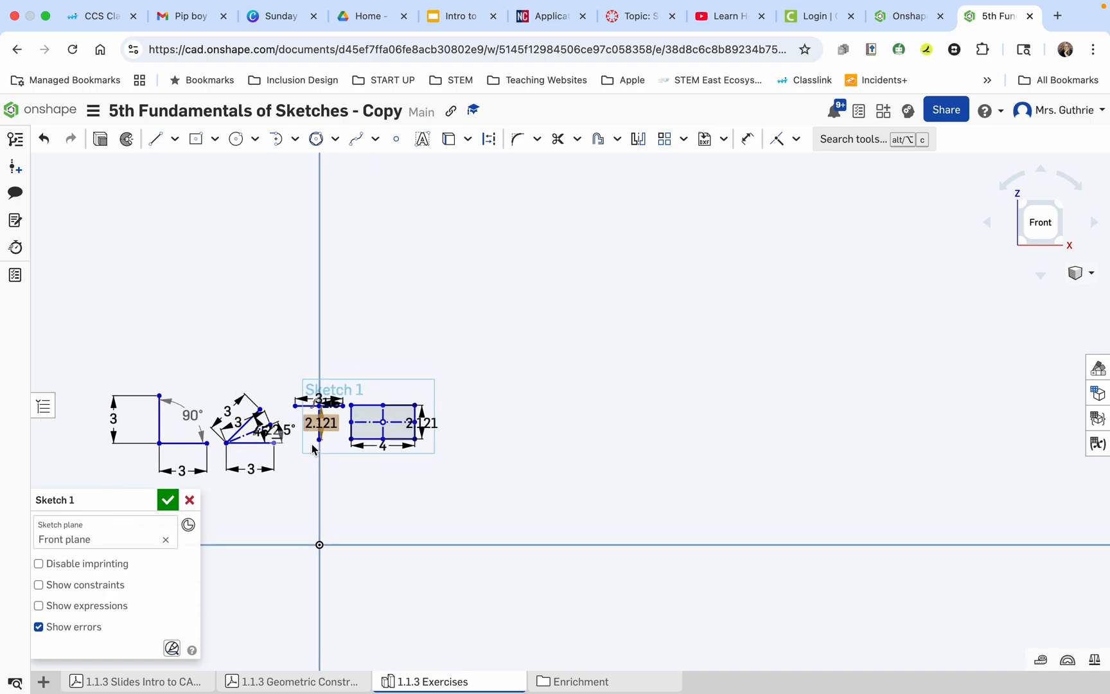
Read exercise 5 in the Geometric Construction Exercises PDF for the triangle's dimensions and bisector, and return to the exercises sketch.
{"action": "left_click", "coordinate": [294, 682]}
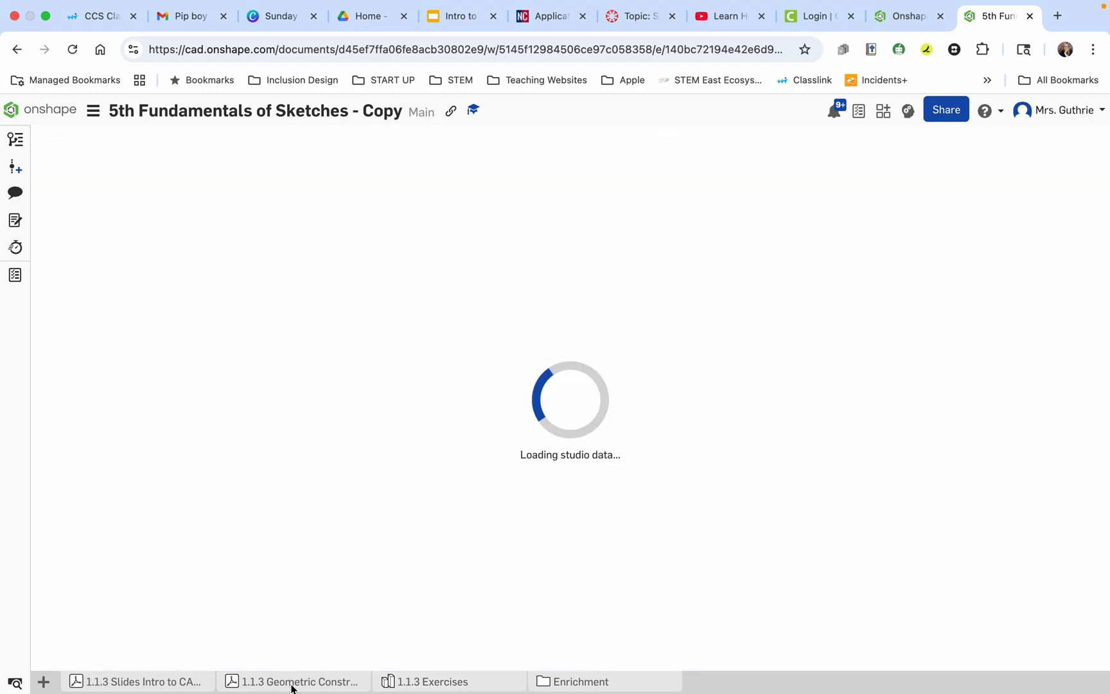
{"action": "scroll", "coordinate": [457, 473], "scroll_direction": "down", "scroll_amount": 5}
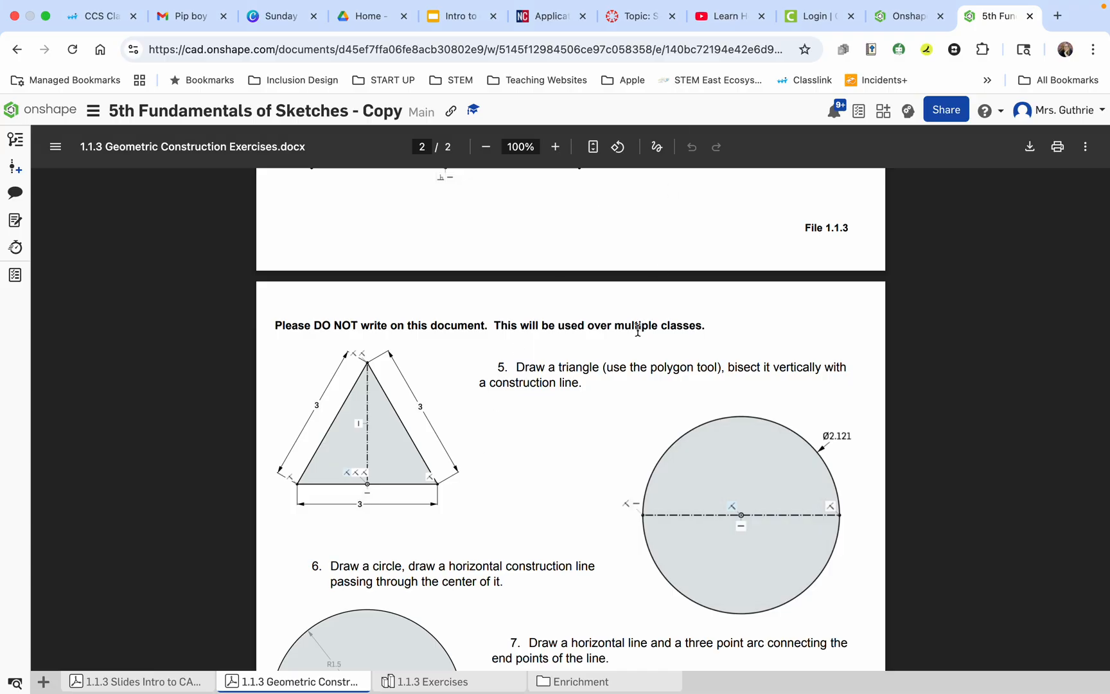
{"action": "left_click", "coordinate": [456, 683]}
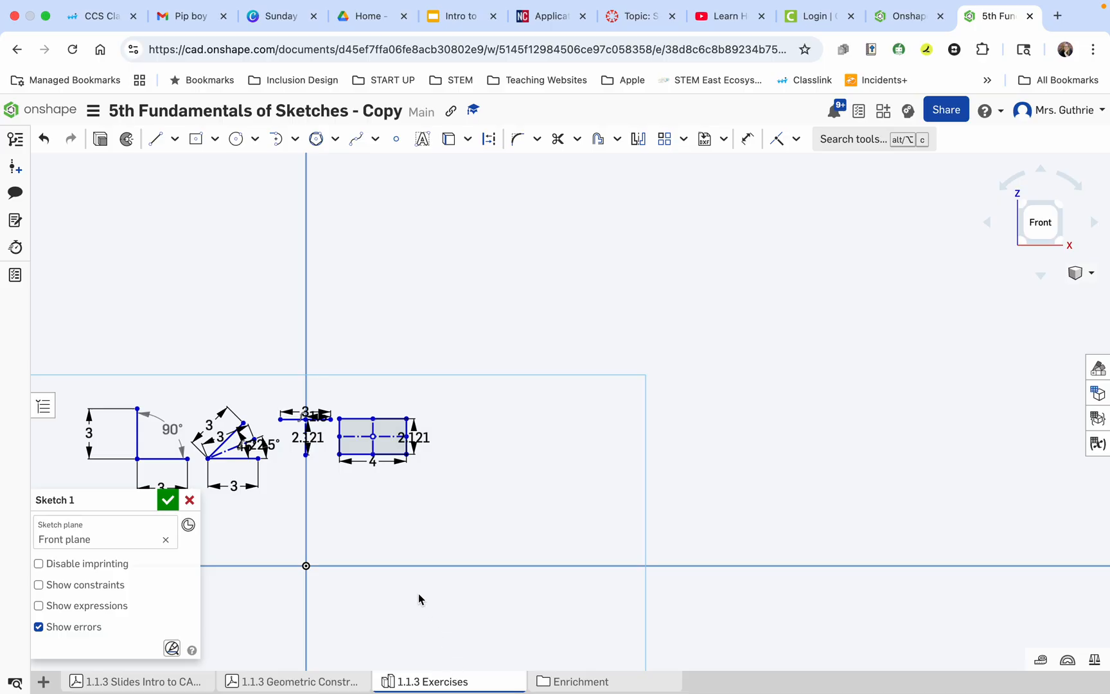
Draw a seven-sided circumscribed polygon about 3.28 mm in diameter in the empty area beside the bisected rectangle.
{"action": "scroll", "coordinate": [330, 534], "scroll_direction": "down", "scroll_amount": 3}
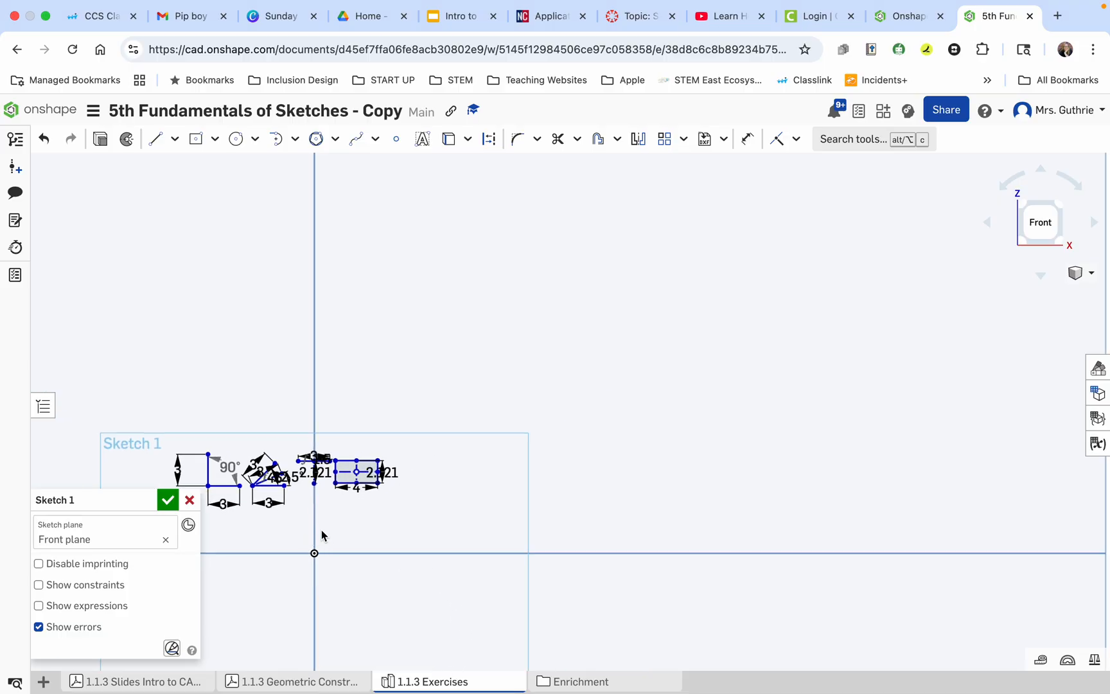
{"action": "scroll", "coordinate": [425, 476], "scroll_direction": "up", "scroll_amount": 5}
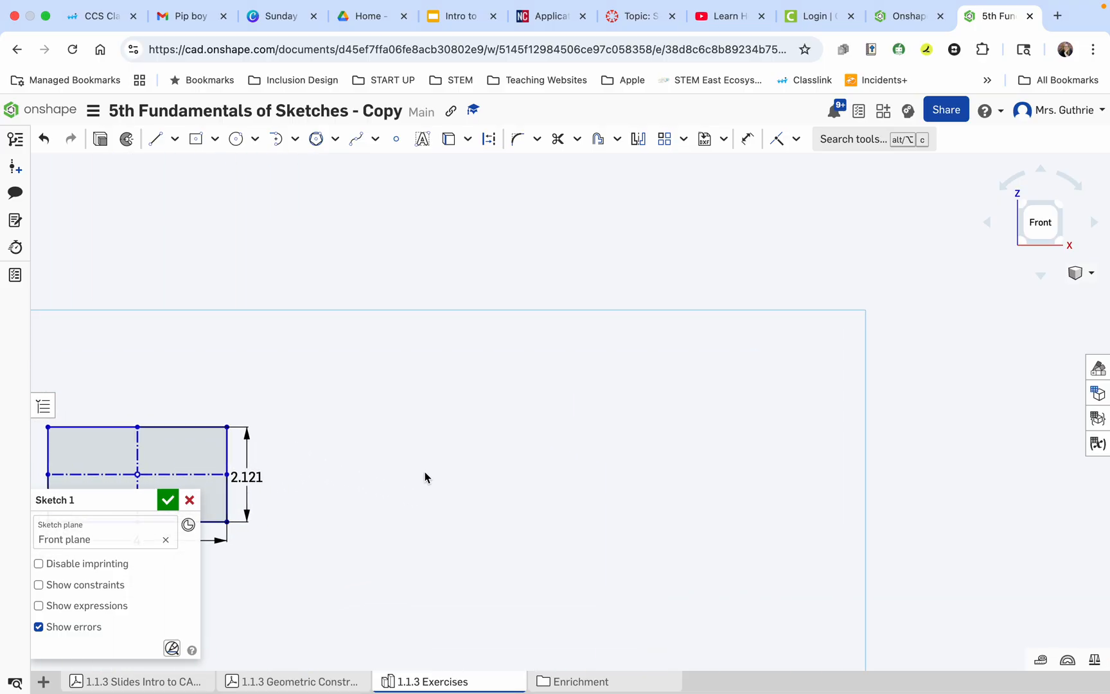
{"action": "left_click", "coordinate": [318, 142]}
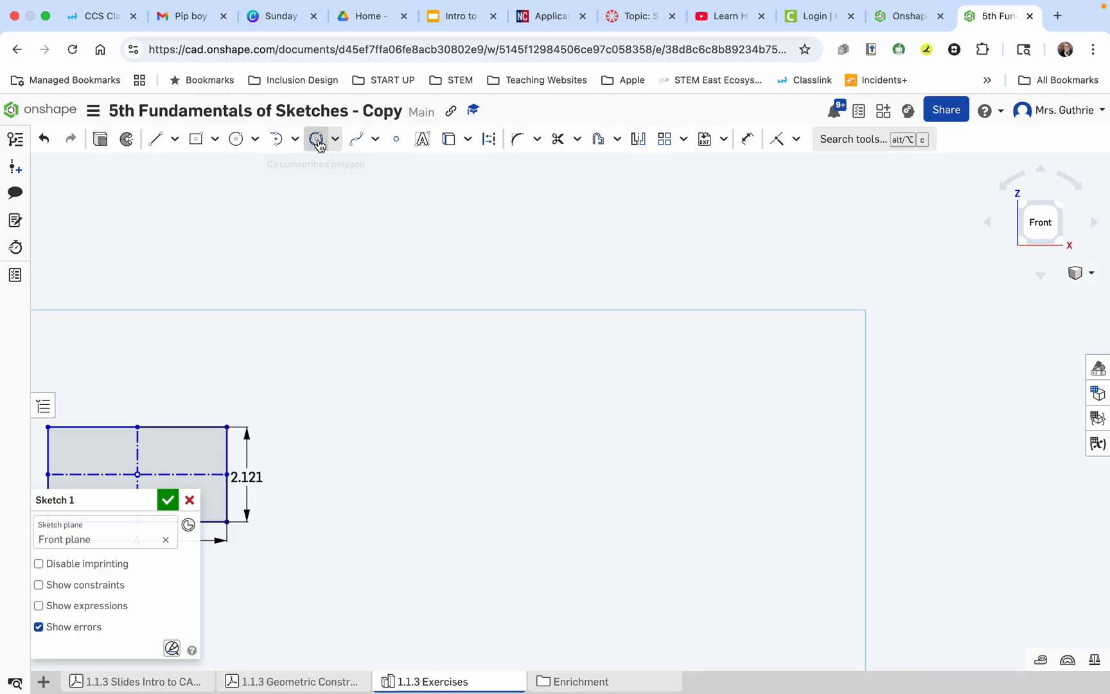
{"action": "left_click", "coordinate": [334, 141]}
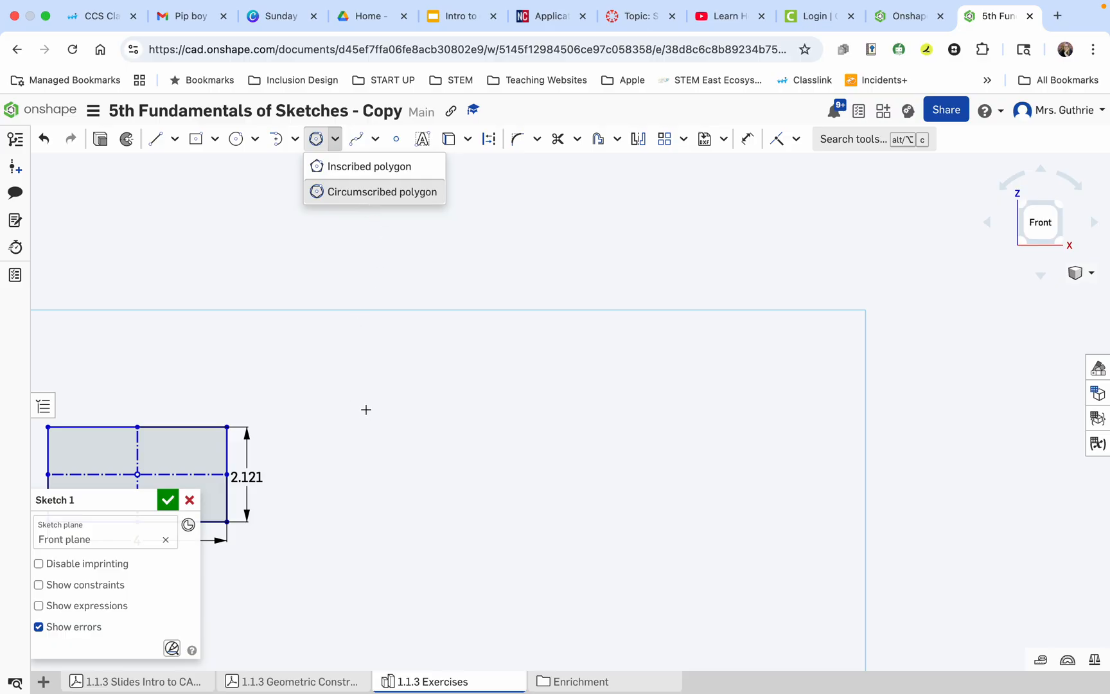
{"action": "left_click", "coordinate": [366, 409]}
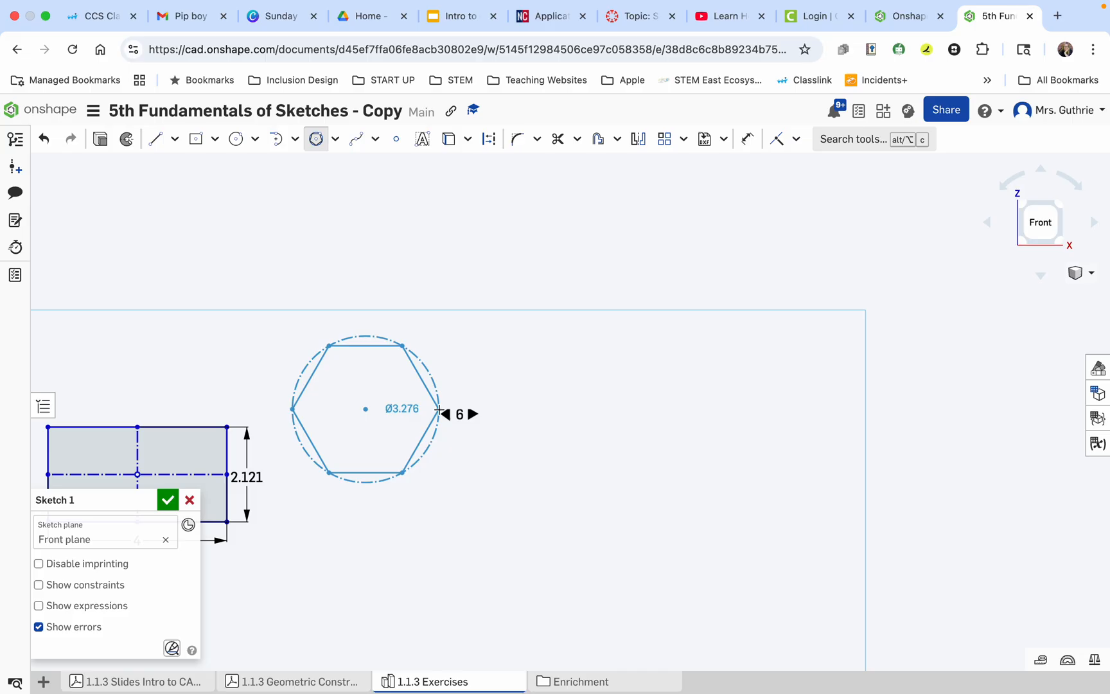
{"action": "left_click", "coordinate": [444, 413]}
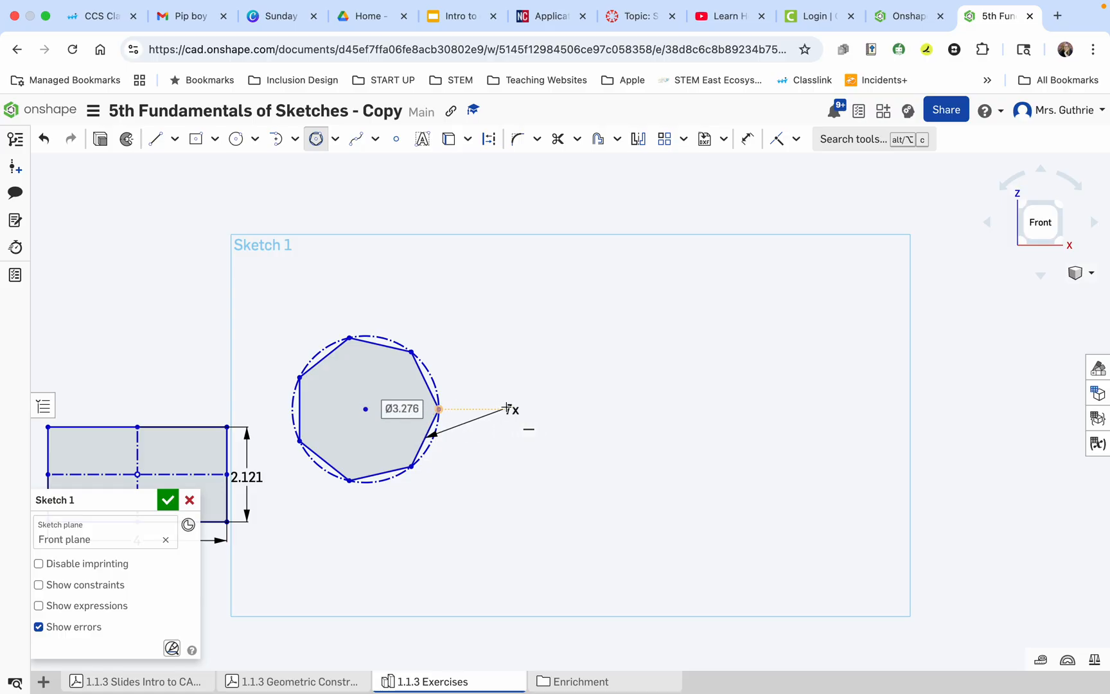
{"action": "key", "text": "Escape"}
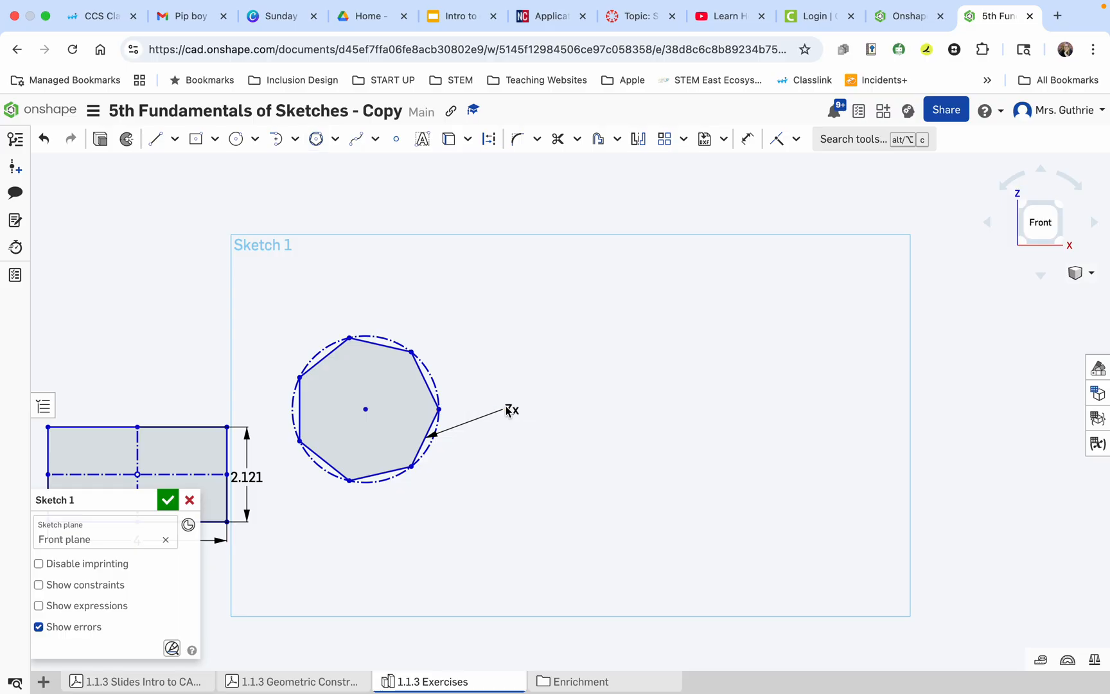
Set the polygon's number of sides to 3 to make it a triangle.
{"action": "double_click", "coordinate": [517, 410]}
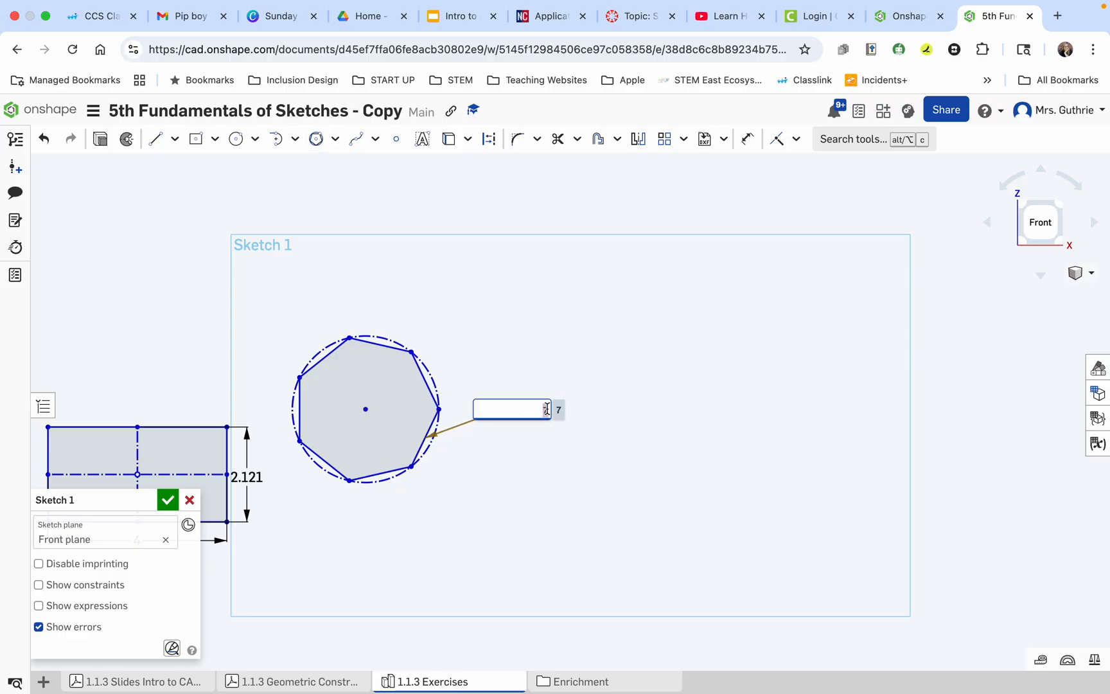
{"action": "type", "text": "3"}
{"action": "key", "text": "Return"}
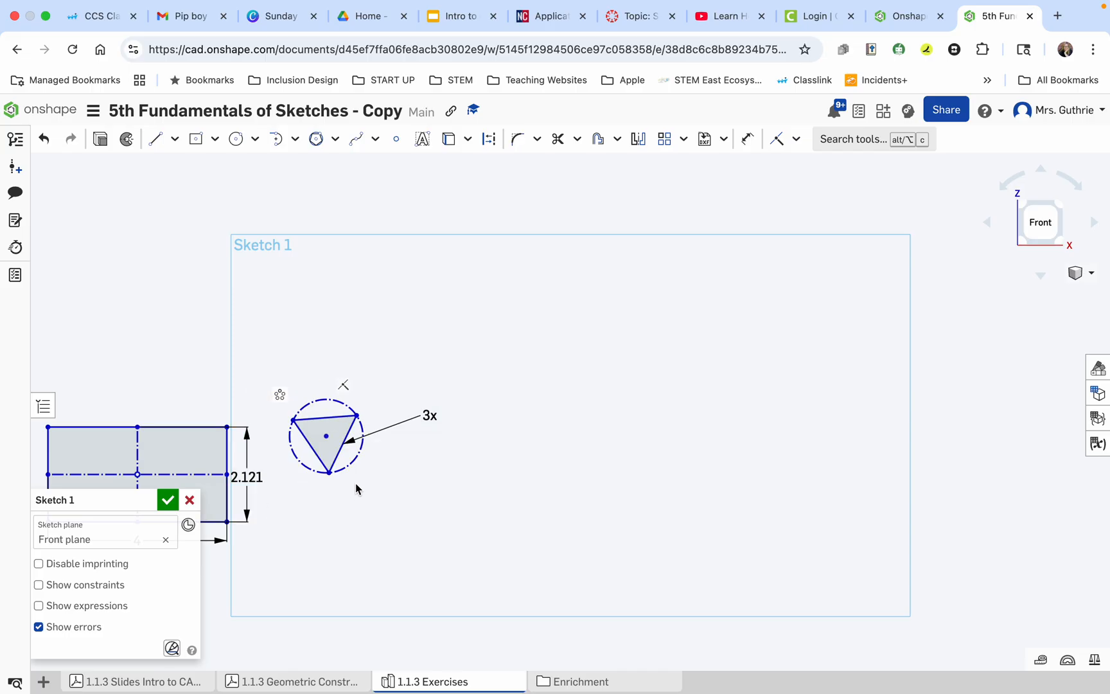
Apply a Horizontal constraint to one side of the triangle so it forms the base, and briefly display the sketch constraints.
{"action": "left_click", "coordinate": [323, 419]}
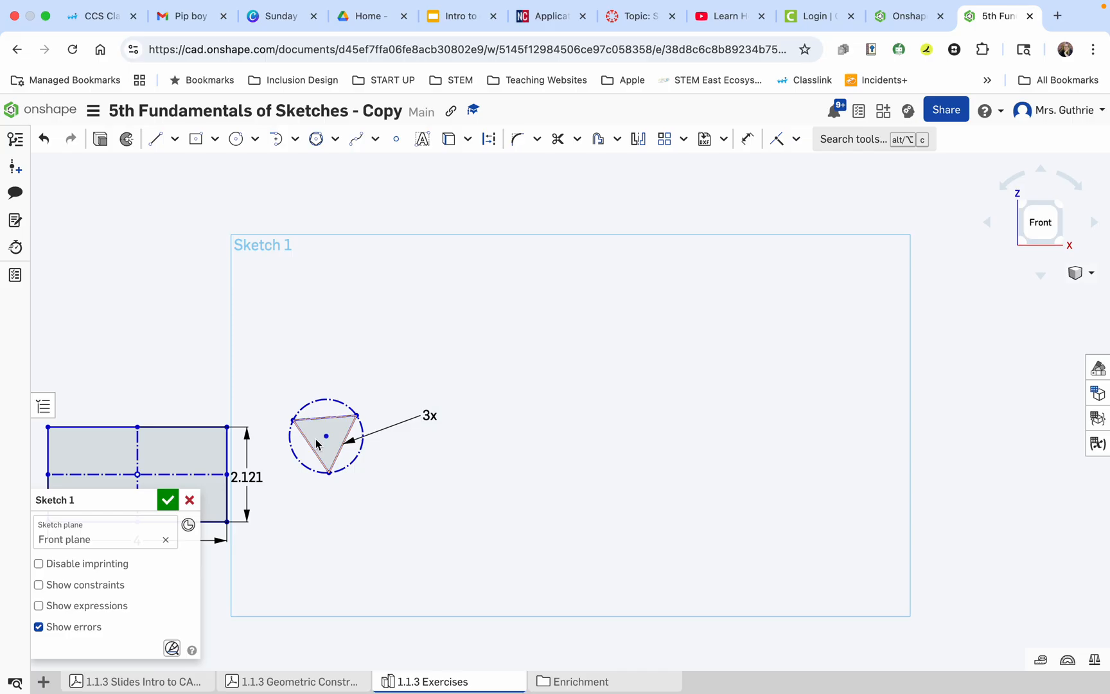
{"action": "left_click", "coordinate": [796, 143]}
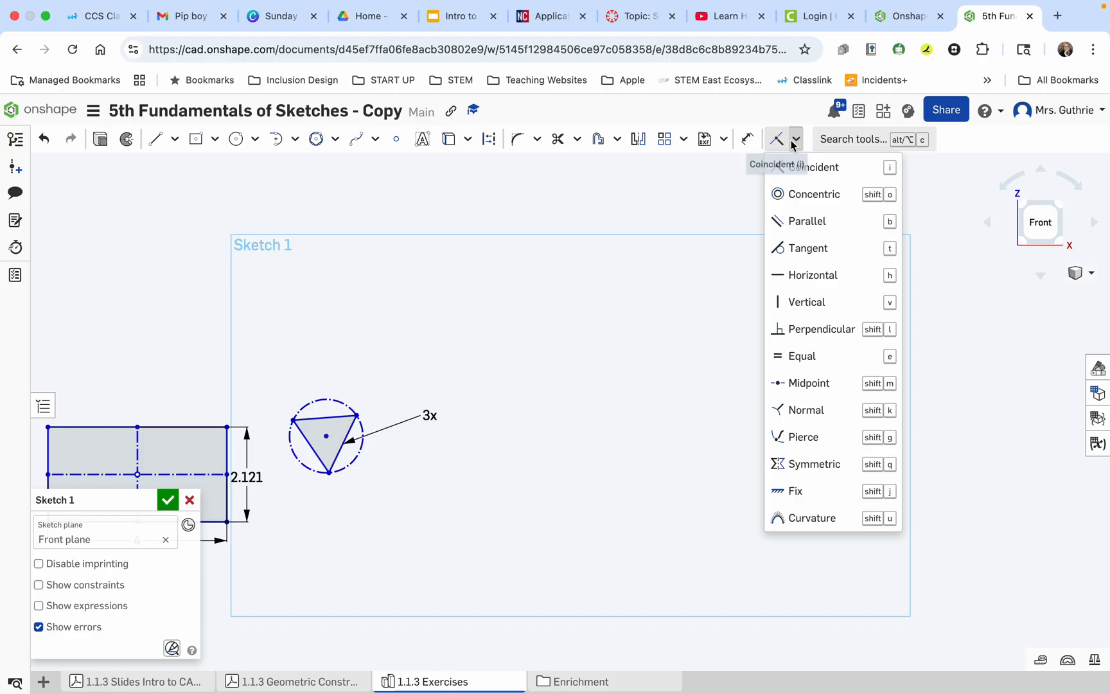
{"action": "left_click", "coordinate": [796, 274]}
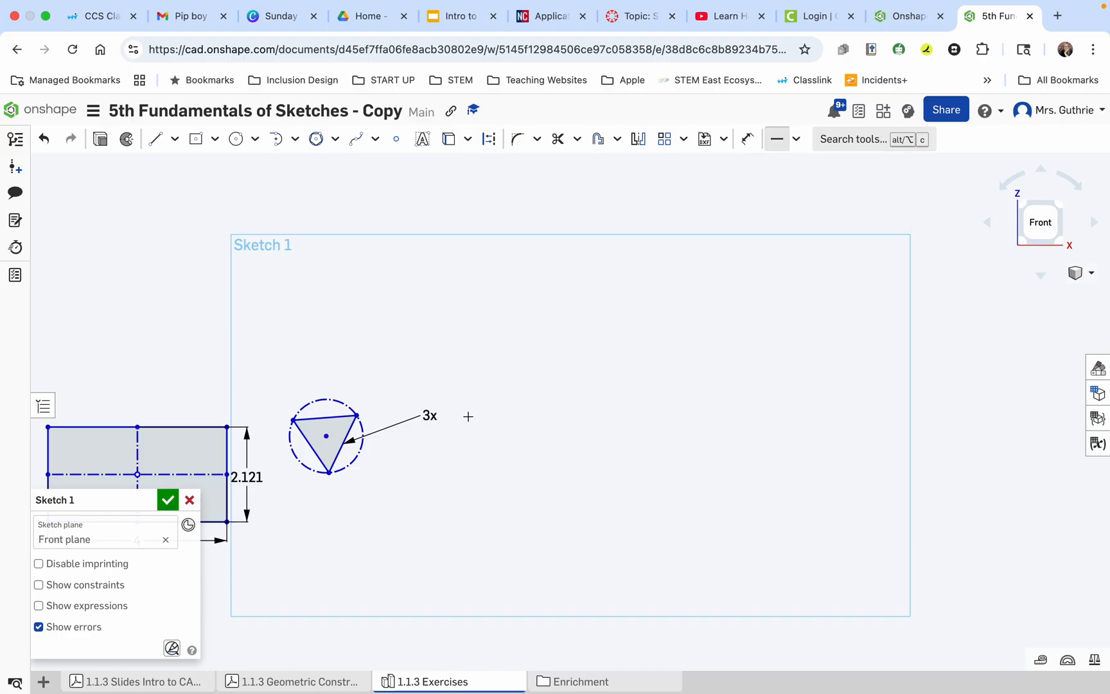
{"action": "left_click", "coordinate": [341, 450]}
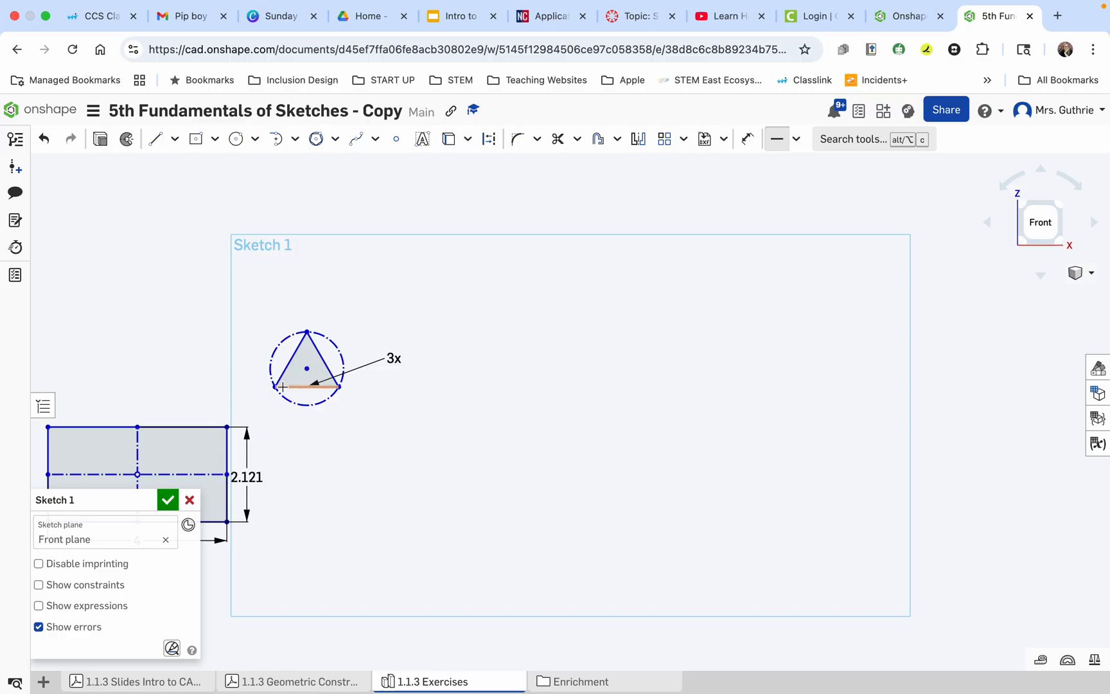
{"action": "left_click", "coordinate": [40, 584]}
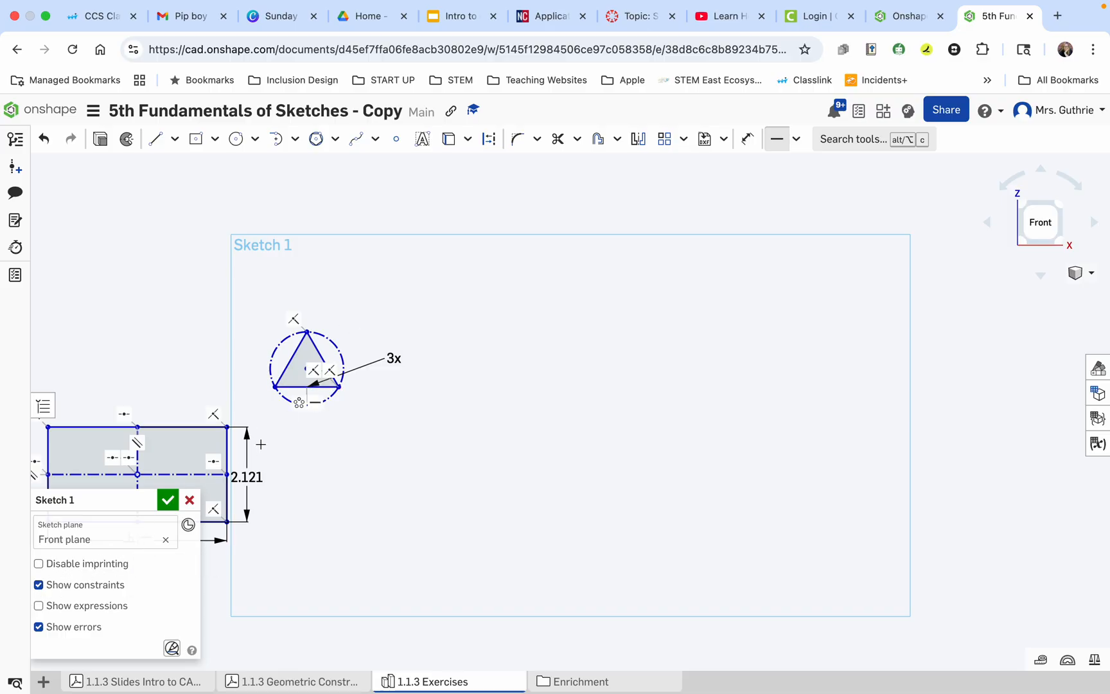
{"action": "left_click", "coordinate": [38, 584]}
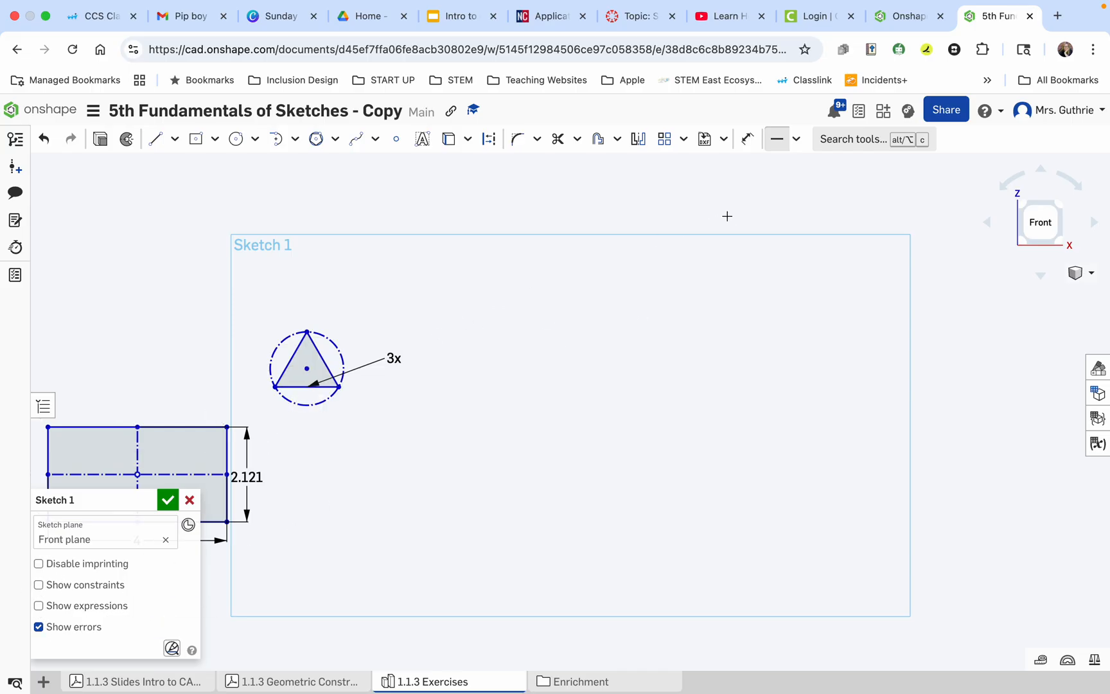
Dimension the triangle's right slanted side to 3 mm.
{"action": "left_click", "coordinate": [747, 138]}
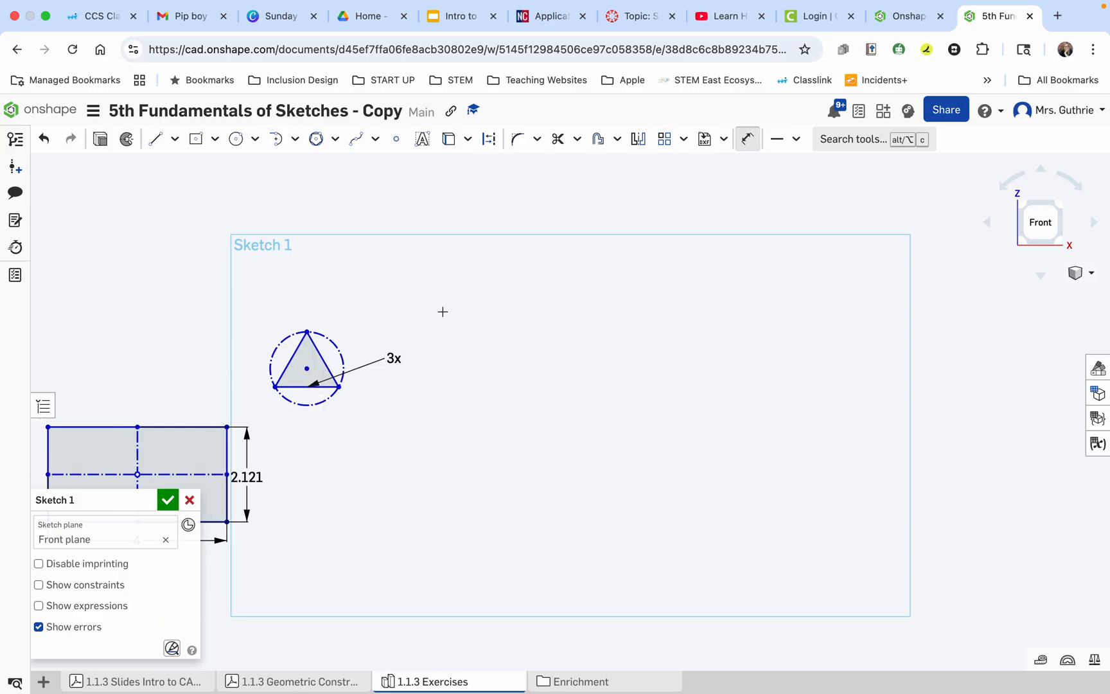
{"action": "left_click", "coordinate": [318, 355]}
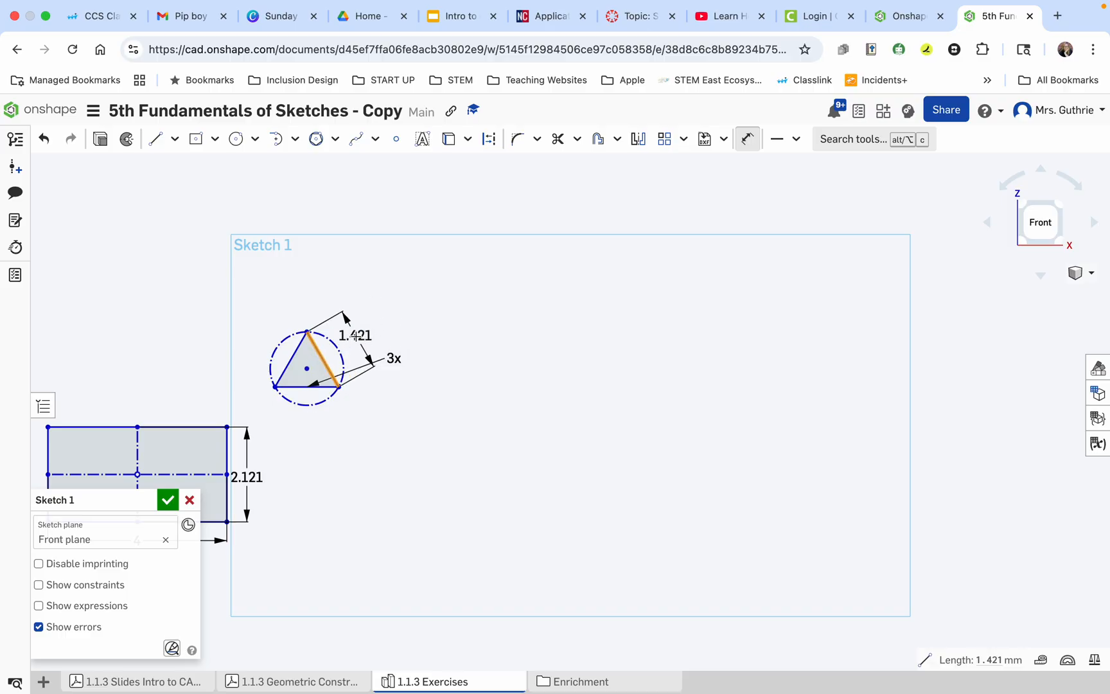
{"action": "left_click", "coordinate": [356, 336]}
{"action": "type", "text": "3"}
{"action": "key", "text": "Return"}
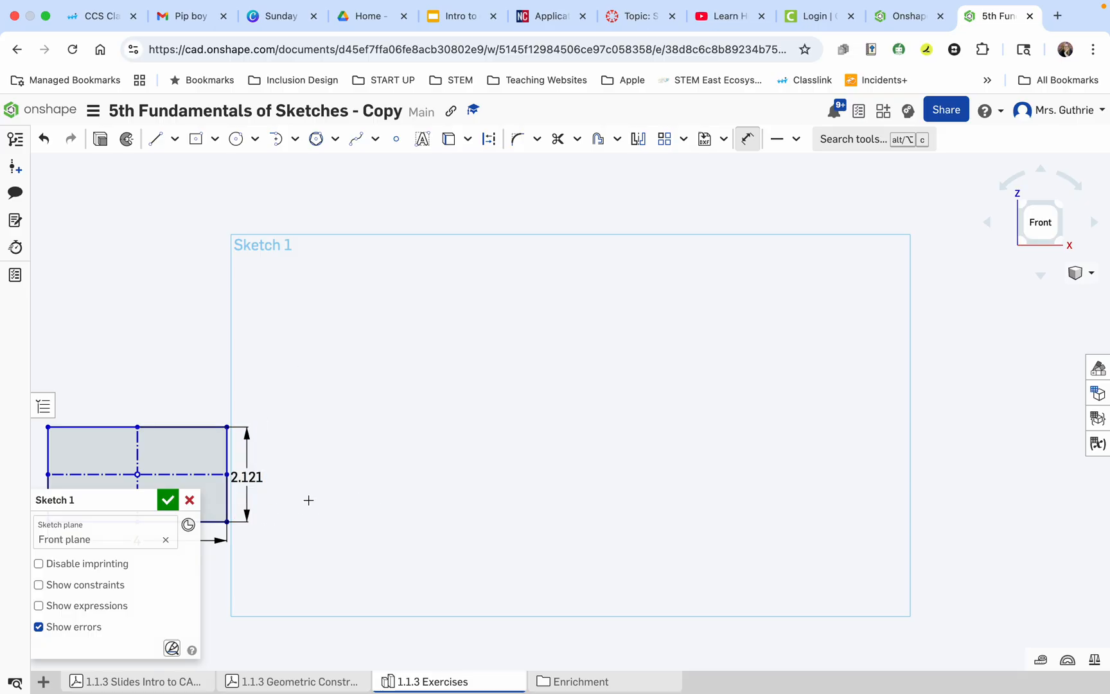
{"action": "scroll", "coordinate": [309, 500], "scroll_direction": "down", "scroll_amount": 8}
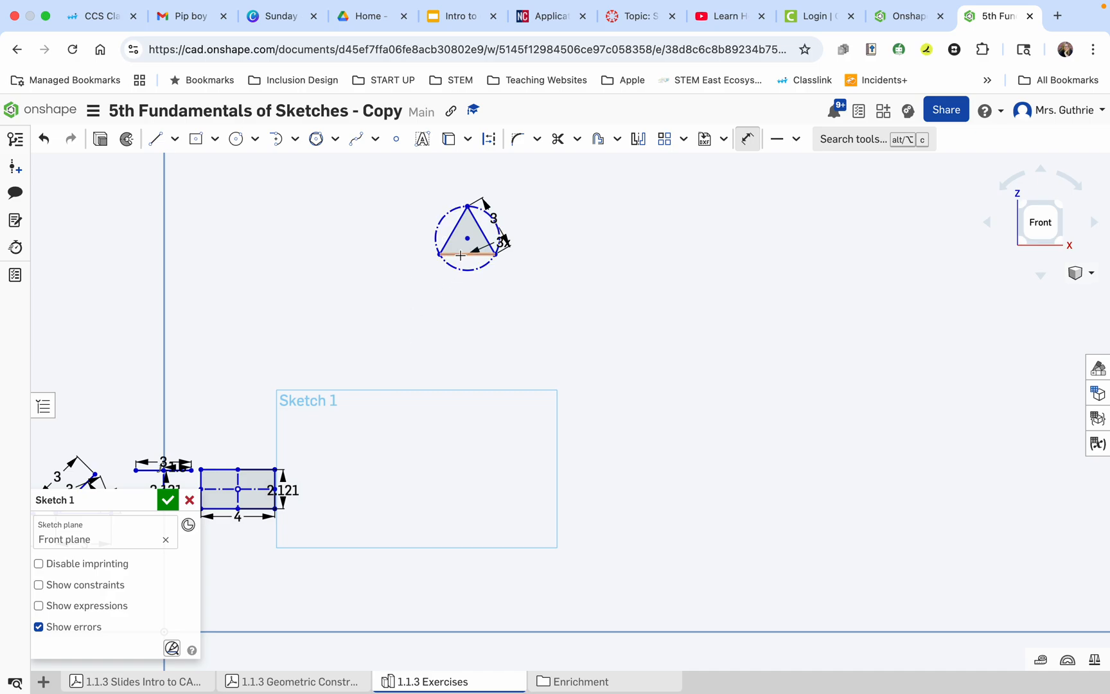
Bisect the triangle with a vertical construction line from its top vertex to the midpoint of its base.
{"action": "scroll", "coordinate": [467, 219], "scroll_direction": "up", "scroll_amount": 5}
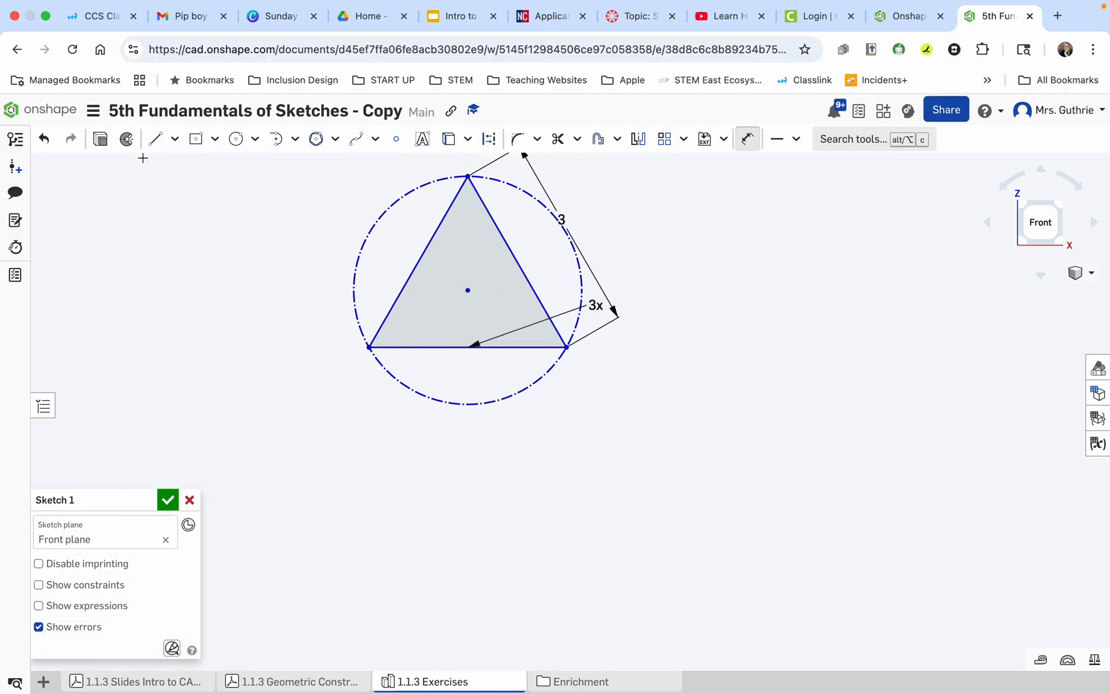
{"action": "left_click", "coordinate": [155, 138]}
{"action": "left_click", "coordinate": [493, 147]}
{"action": "left_click", "coordinate": [468, 177]}
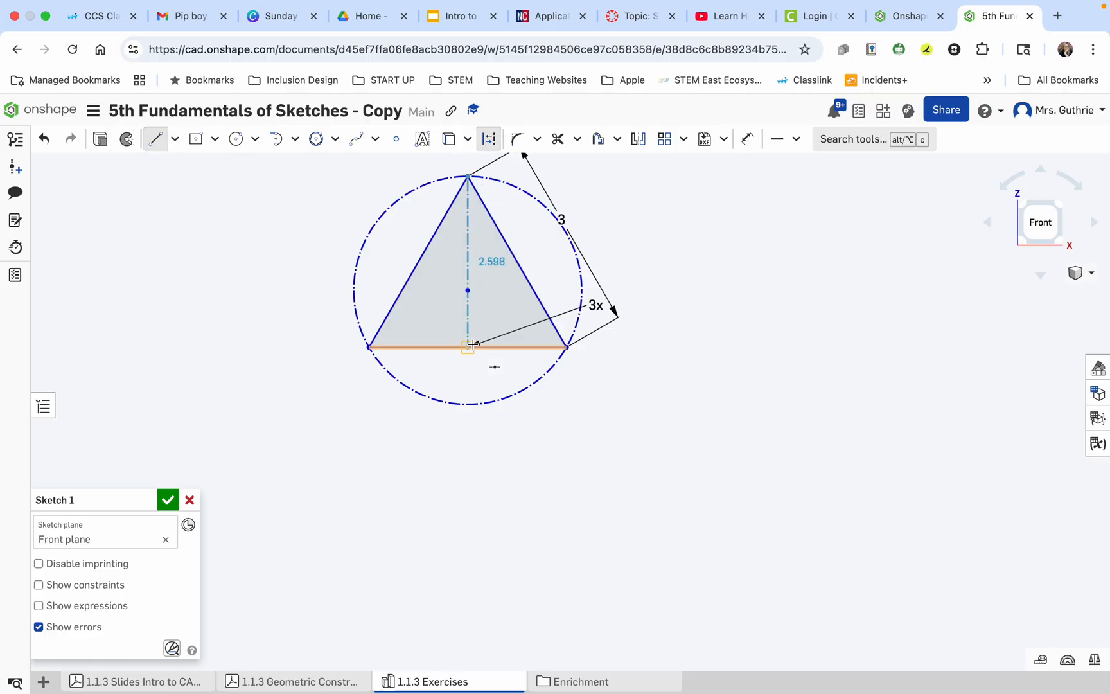
{"action": "left_click", "coordinate": [470, 344]}
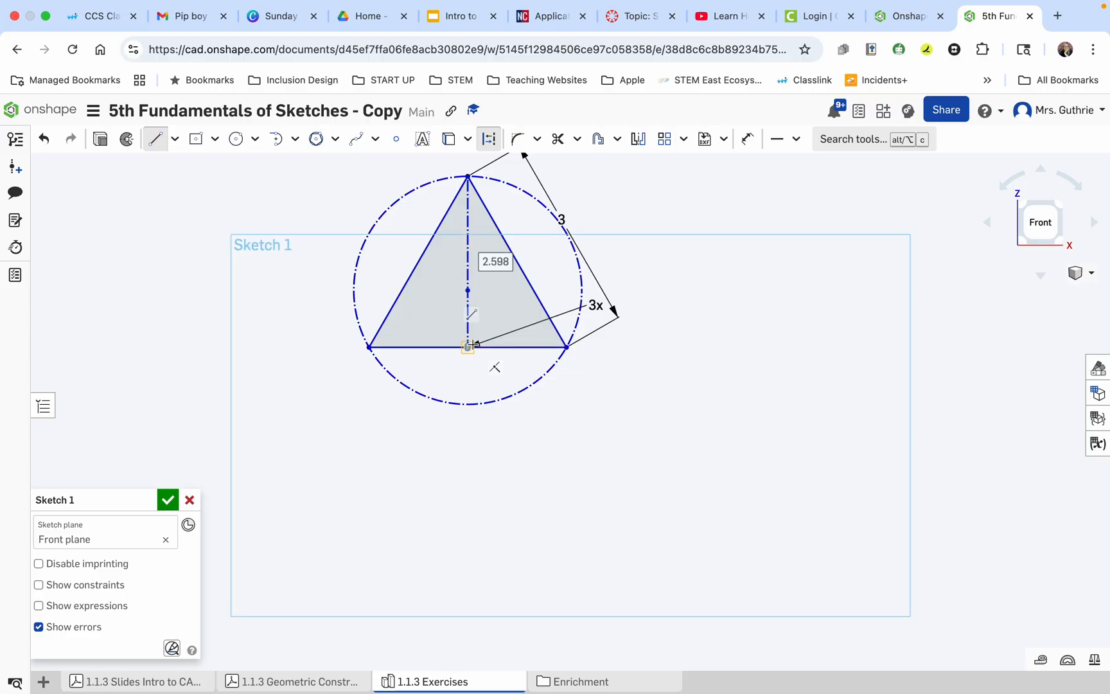
{"action": "key", "text": "Escape"}
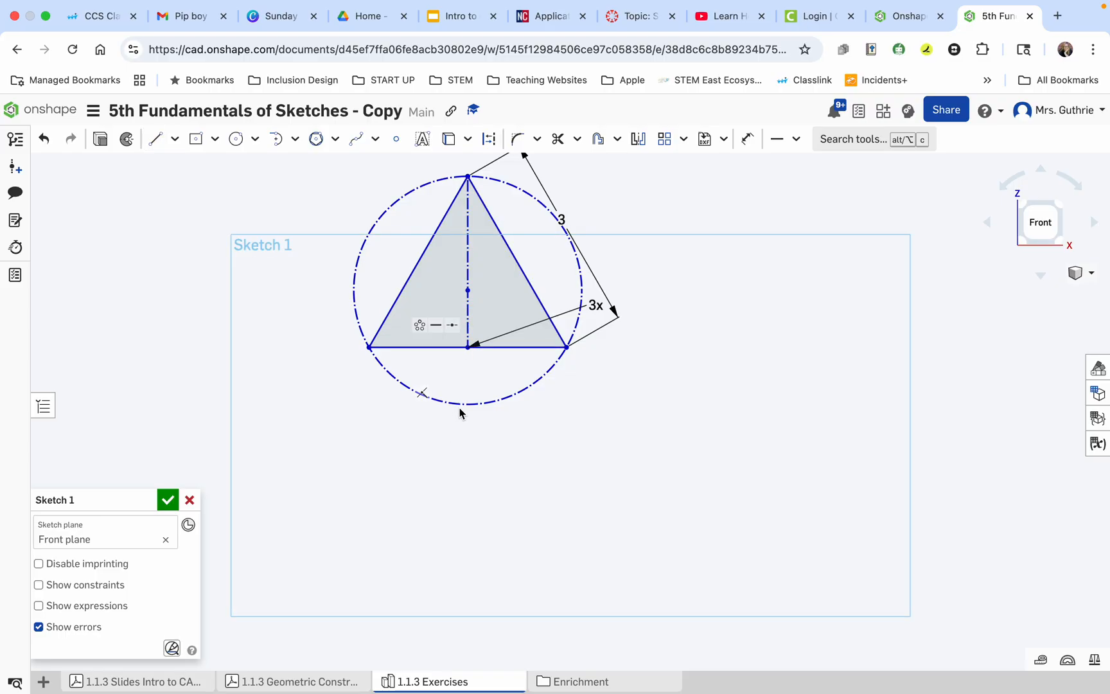
Add dimensions to the triangle's base and left slanted side, and compare the figure with exercise 5 in the PDF.
{"action": "left_click", "coordinate": [747, 139]}
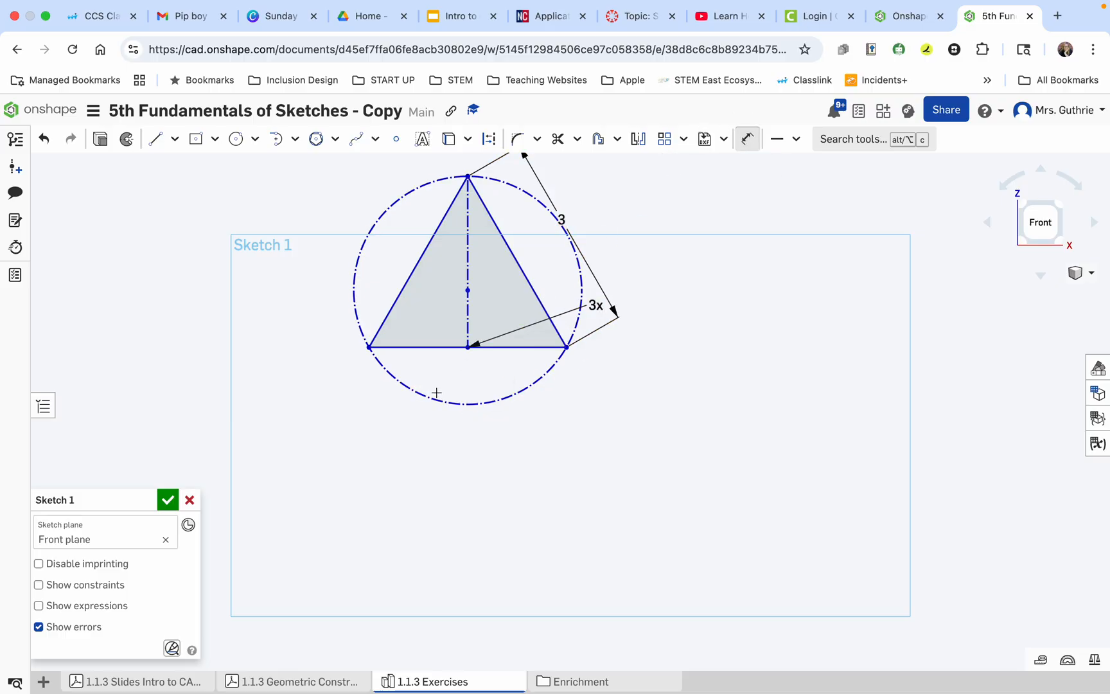
{"action": "left_click", "coordinate": [446, 350]}
{"action": "left_click", "coordinate": [464, 424]}
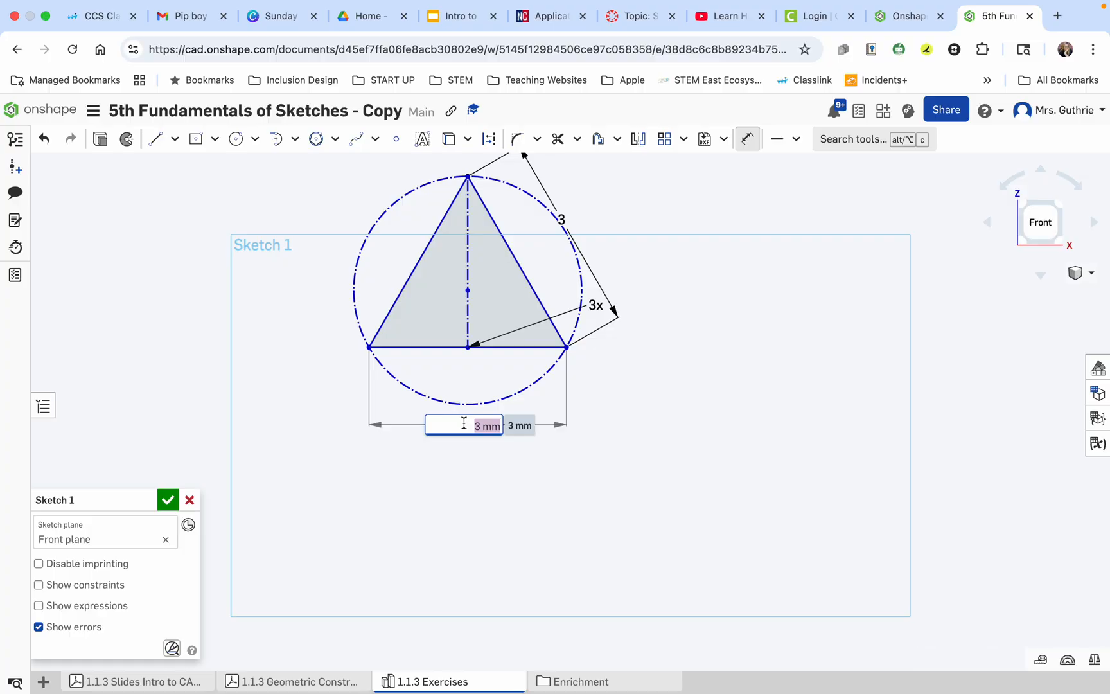
{"action": "key", "text": "Return"}
{"action": "left_click", "coordinate": [406, 282]}
{"action": "left_click", "coordinate": [351, 229]}
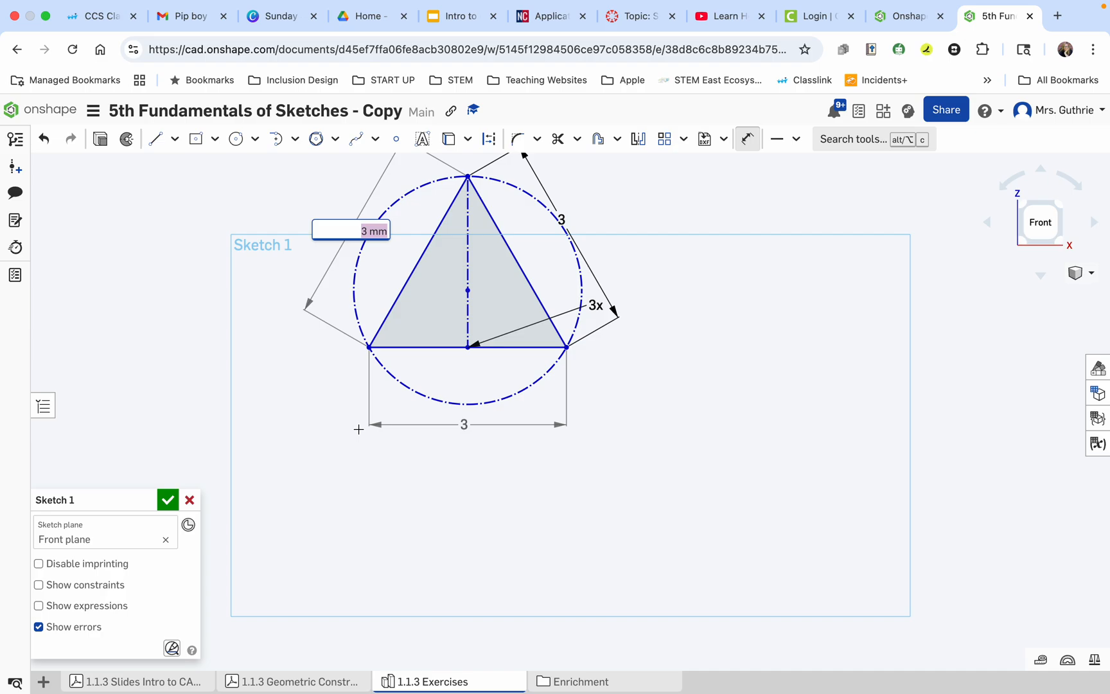
{"action": "key", "text": "Return"}
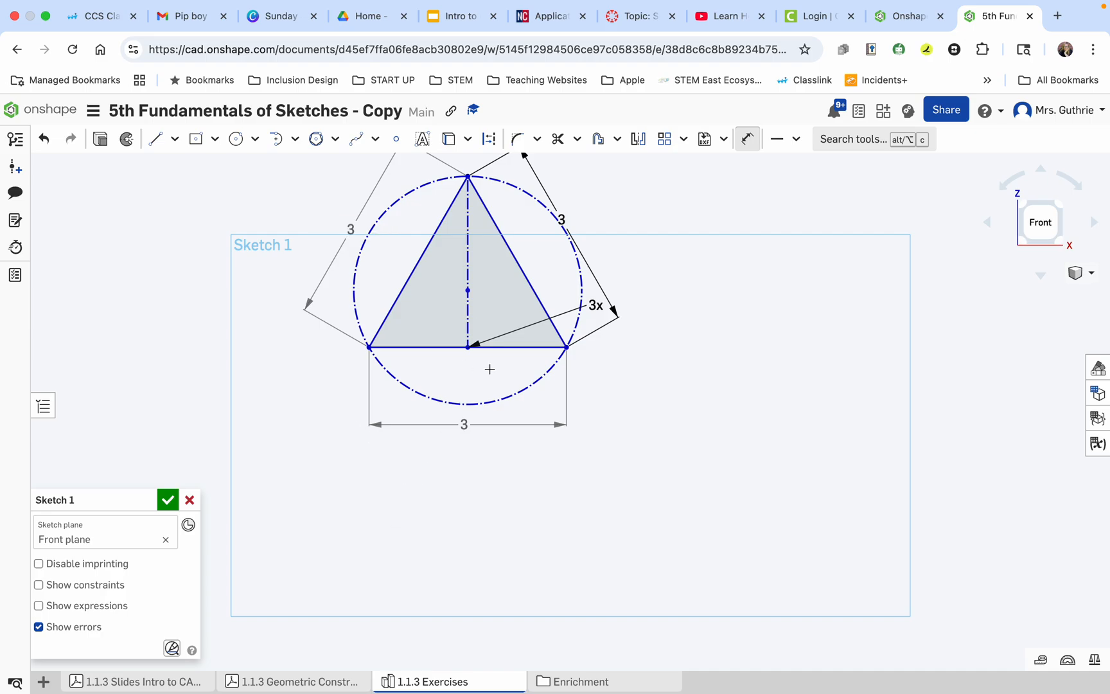
{"action": "left_click", "coordinate": [321, 682]}
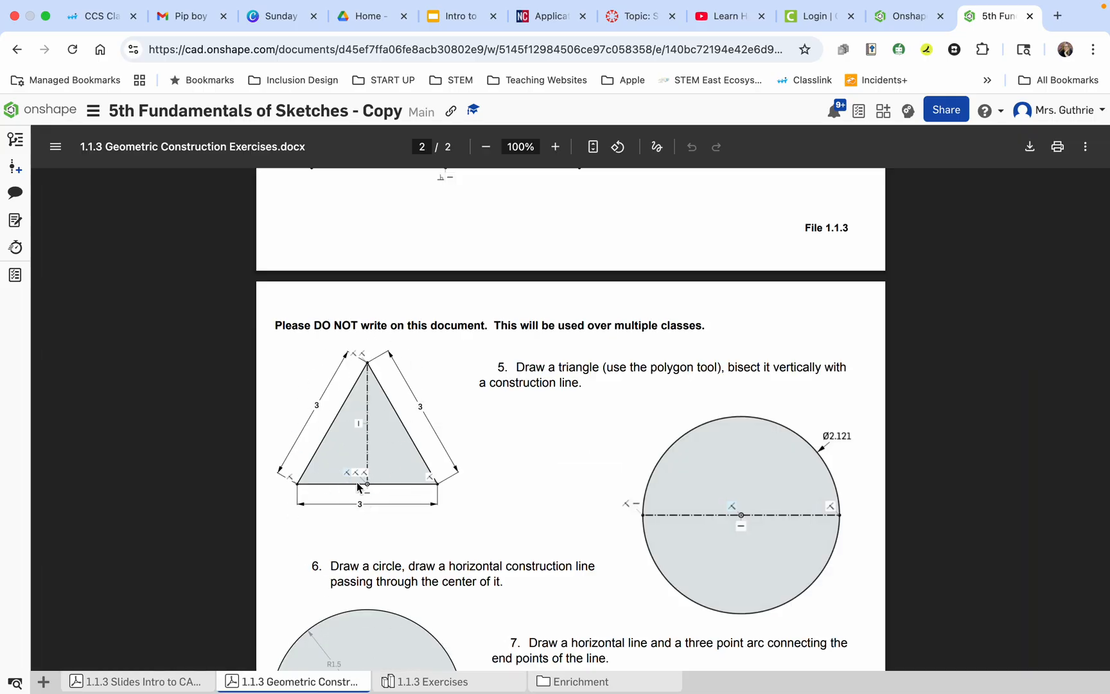
{"action": "left_click", "coordinate": [438, 681]}
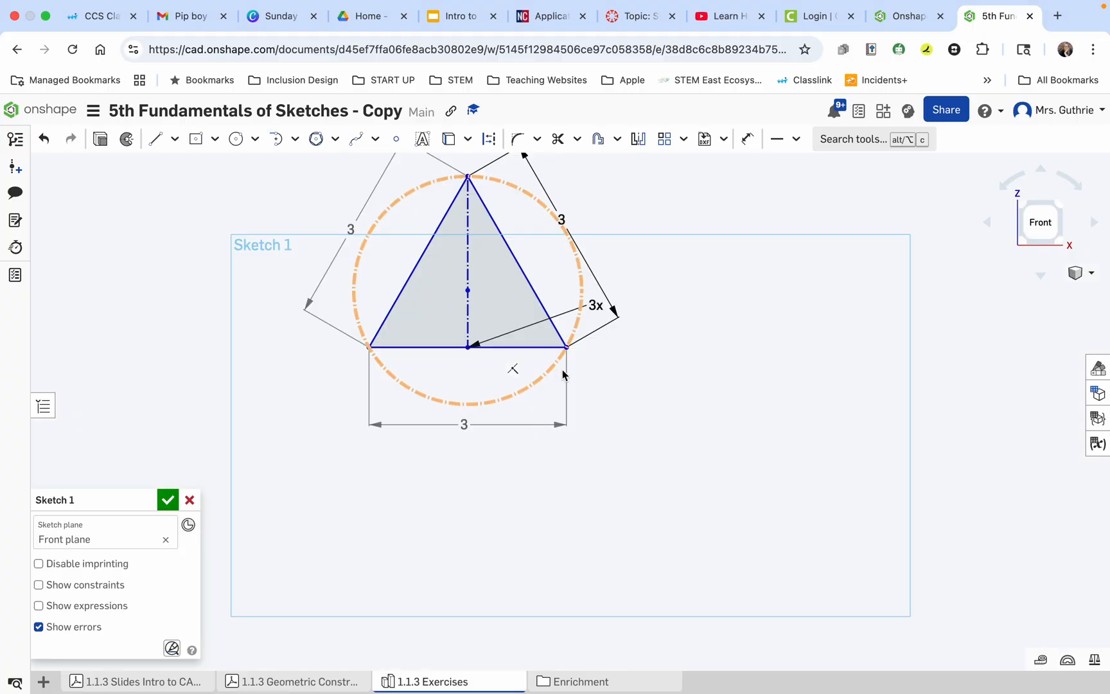
Move the triangle next to the bisected rectangle, level with it and leaving a gap between the two figures.
{"action": "scroll", "coordinate": [515, 371], "scroll_direction": "down", "scroll_amount": 5}
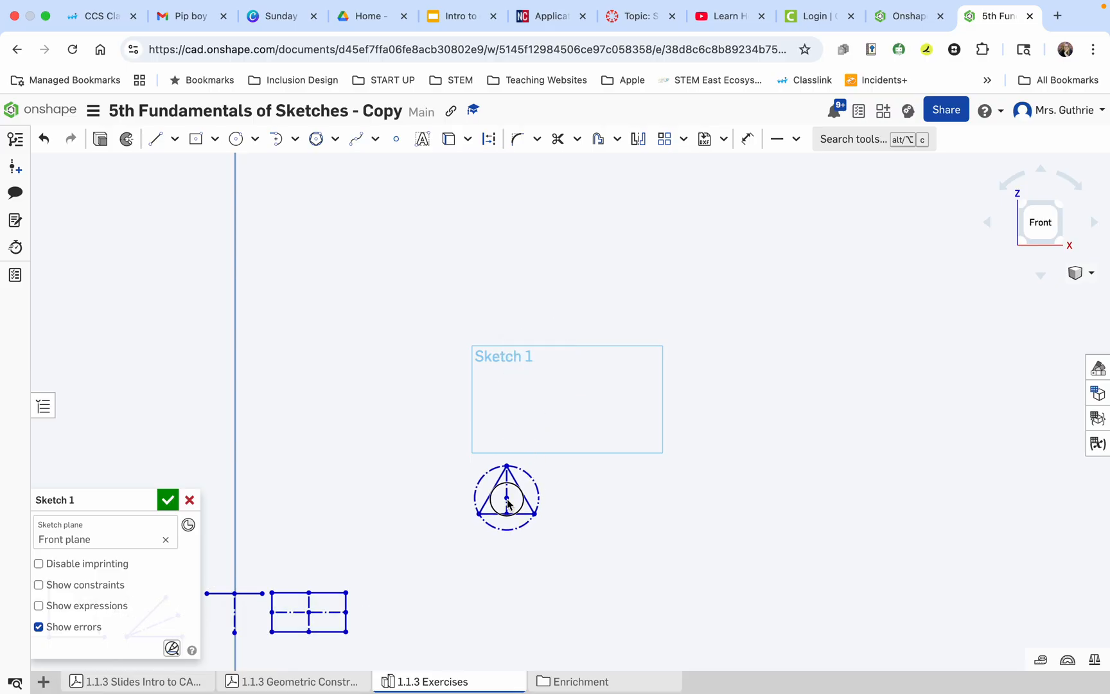
{"action": "mouse_move", "coordinate": [508, 503]}
{"action": "left_mouse_down"}
{"action": "mouse_move", "coordinate": [425, 630]}
{"action": "mouse_move", "coordinate": [402, 615]}
{"action": "left_mouse_up"}
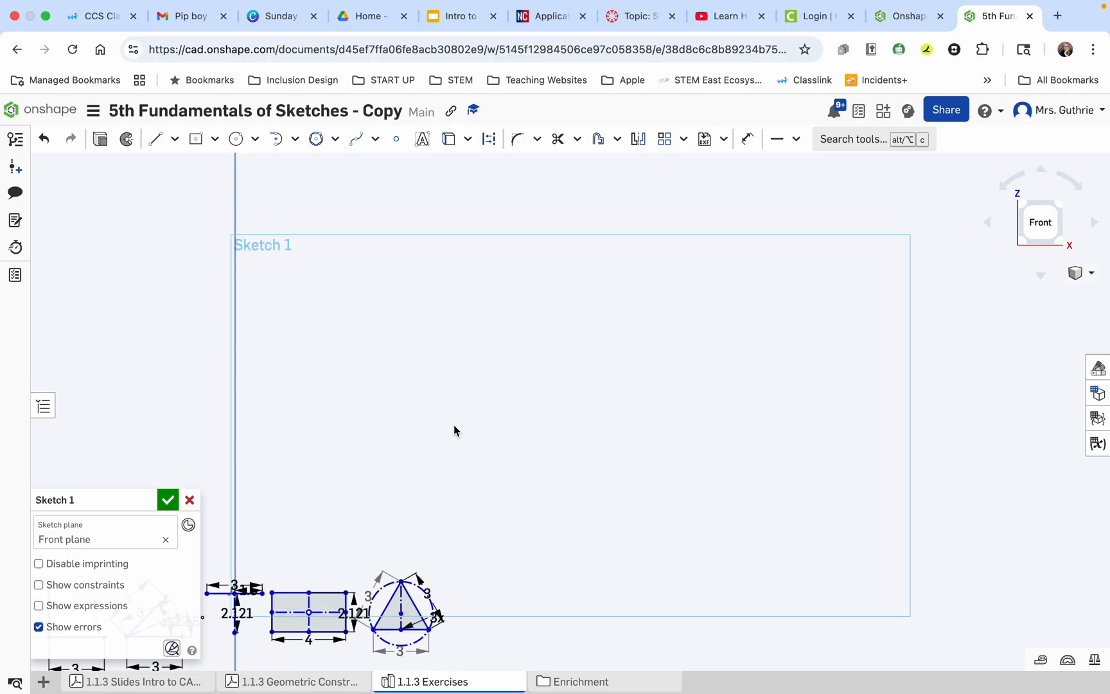
{"action": "left_click", "coordinate": [428, 612]}
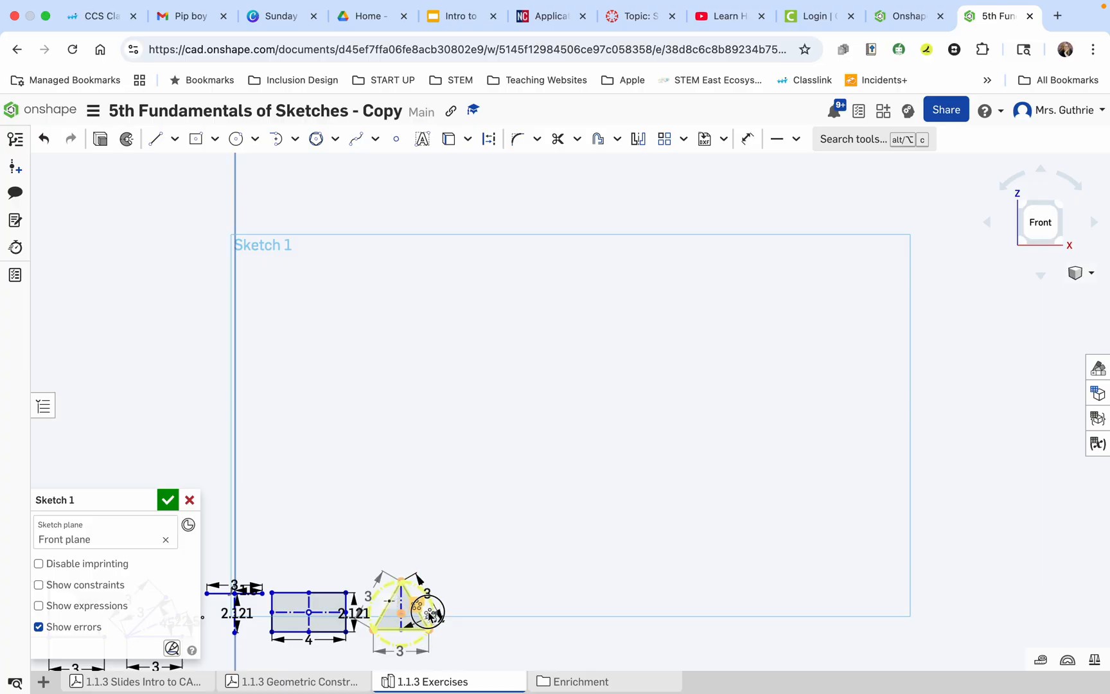
{"action": "left_click", "coordinate": [486, 532]}
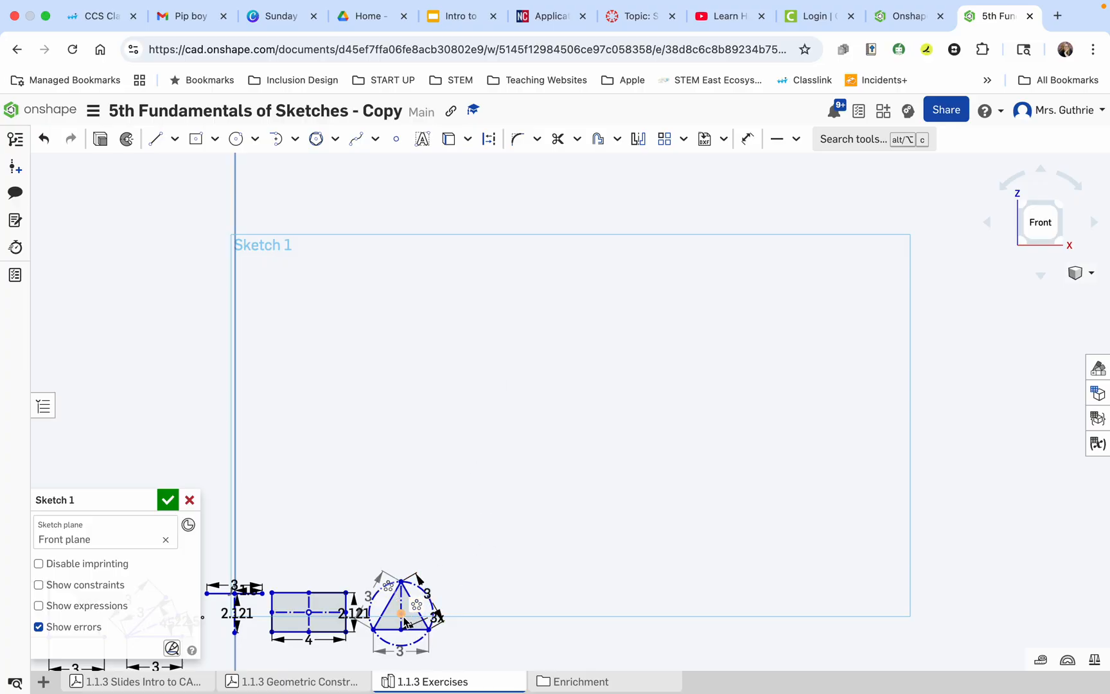
{"action": "left_click_drag", "start_coordinate": [405, 622], "coordinate": [425, 612]}
{"action": "scroll", "coordinate": [438, 505], "scroll_direction": "down", "scroll_amount": 5}
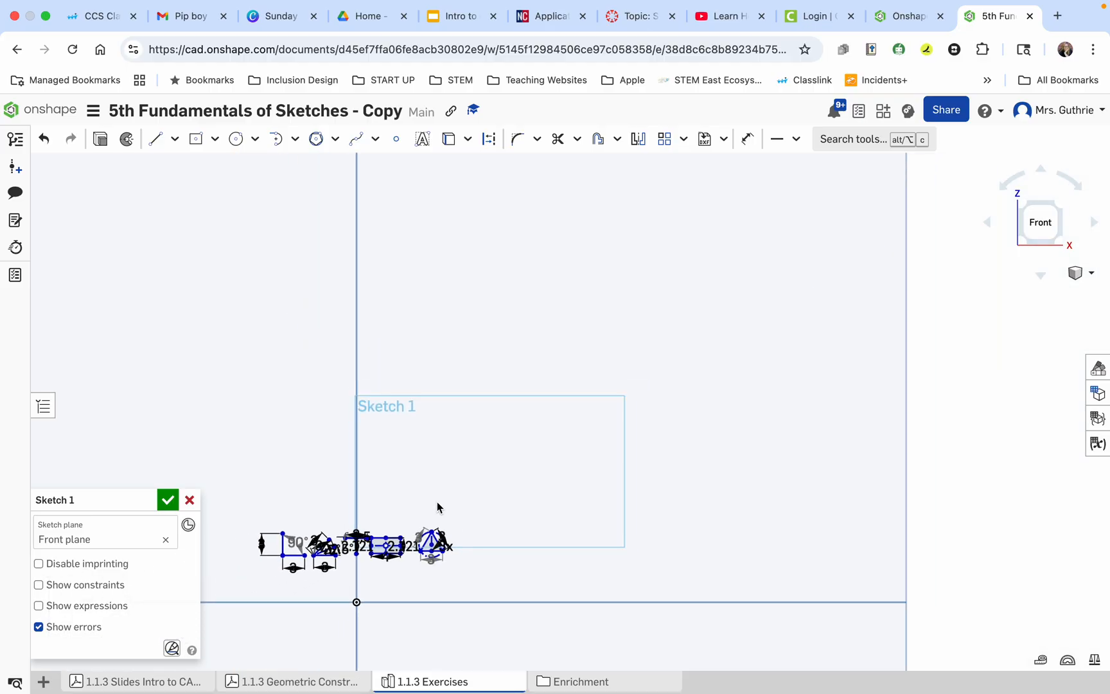
{"action": "scroll", "coordinate": [411, 549], "scroll_direction": "up", "scroll_amount": 5}
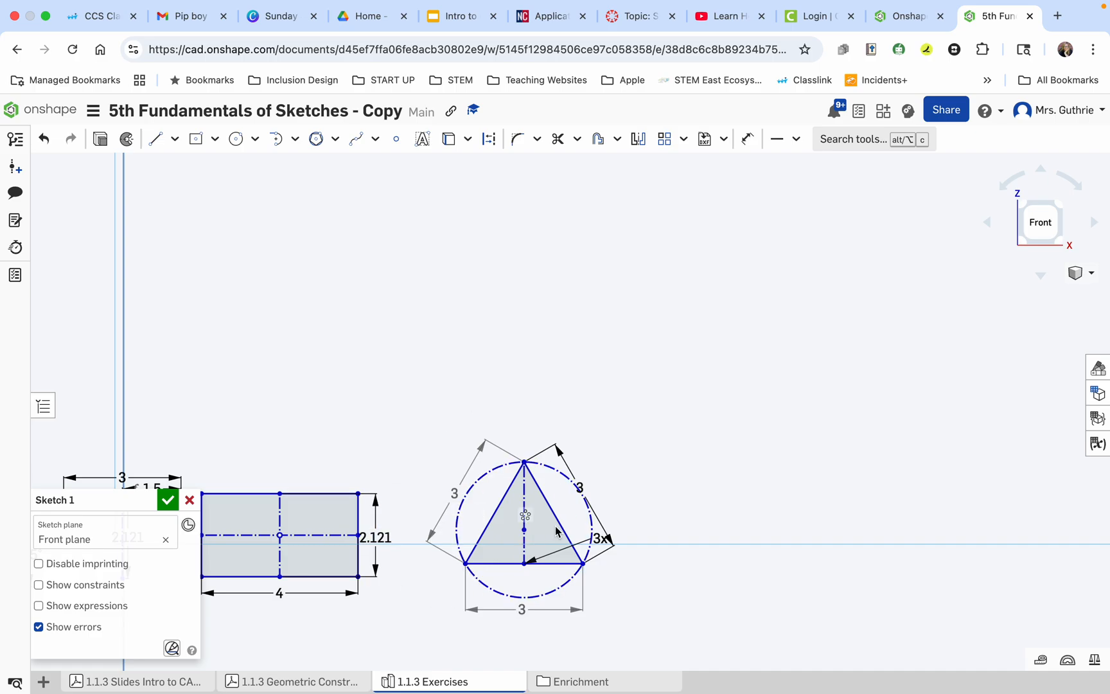
Apply a Fix constraint to the triangle's lower-left vertex.
{"action": "left_click", "coordinate": [466, 563]}
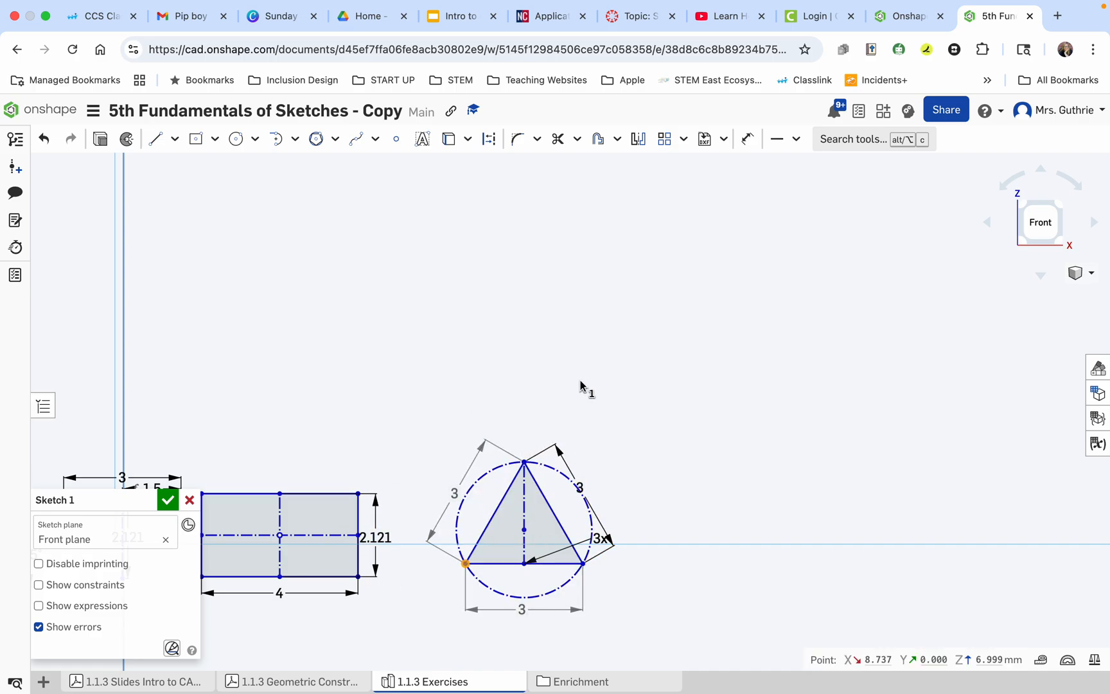
{"action": "left_click", "coordinate": [795, 140]}
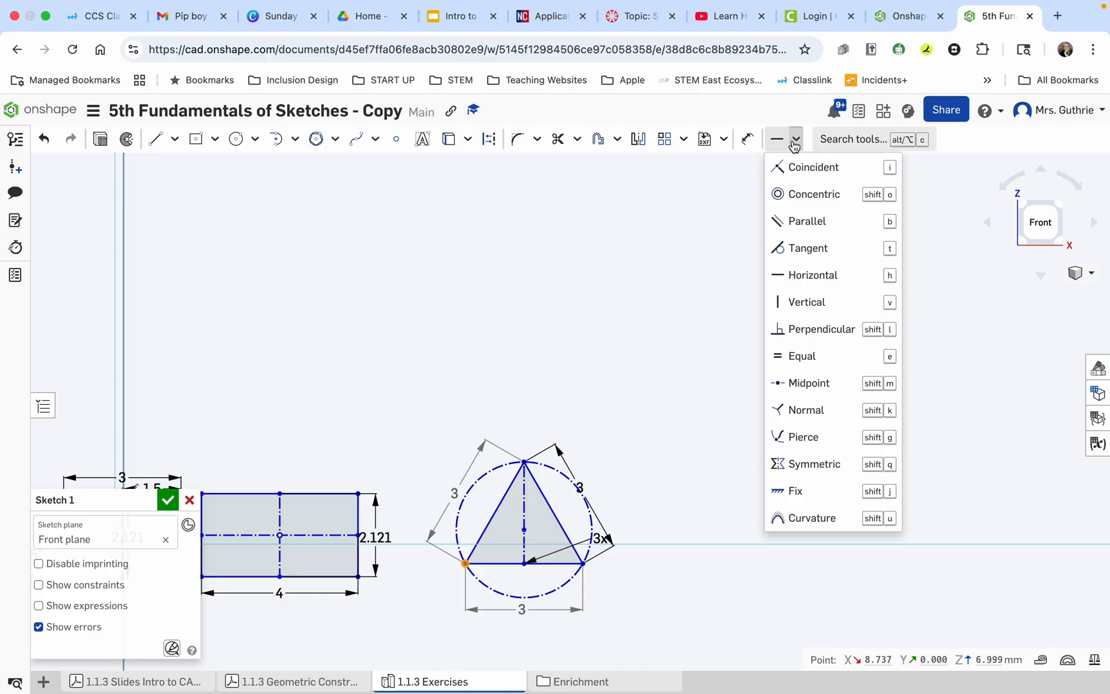
{"action": "left_click", "coordinate": [793, 489]}
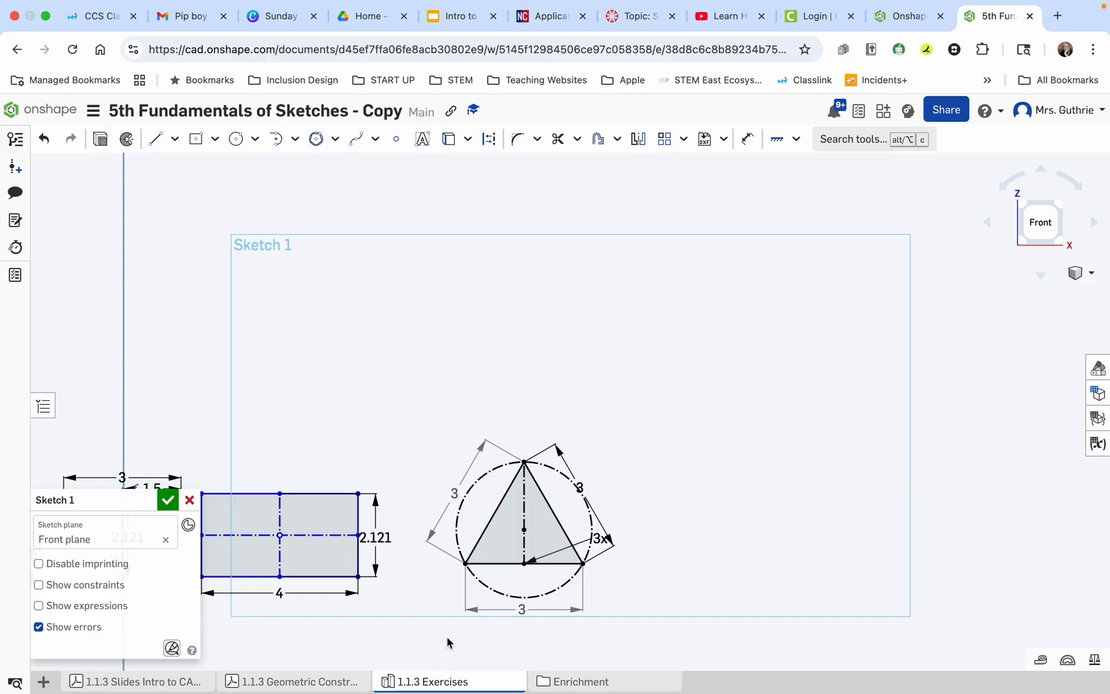
Check exercise 6 in the PDF and sketch a center point circle about 3.3 mm in diameter beside the triangle, leaving a gap between them.
{"action": "left_click", "coordinate": [307, 686]}
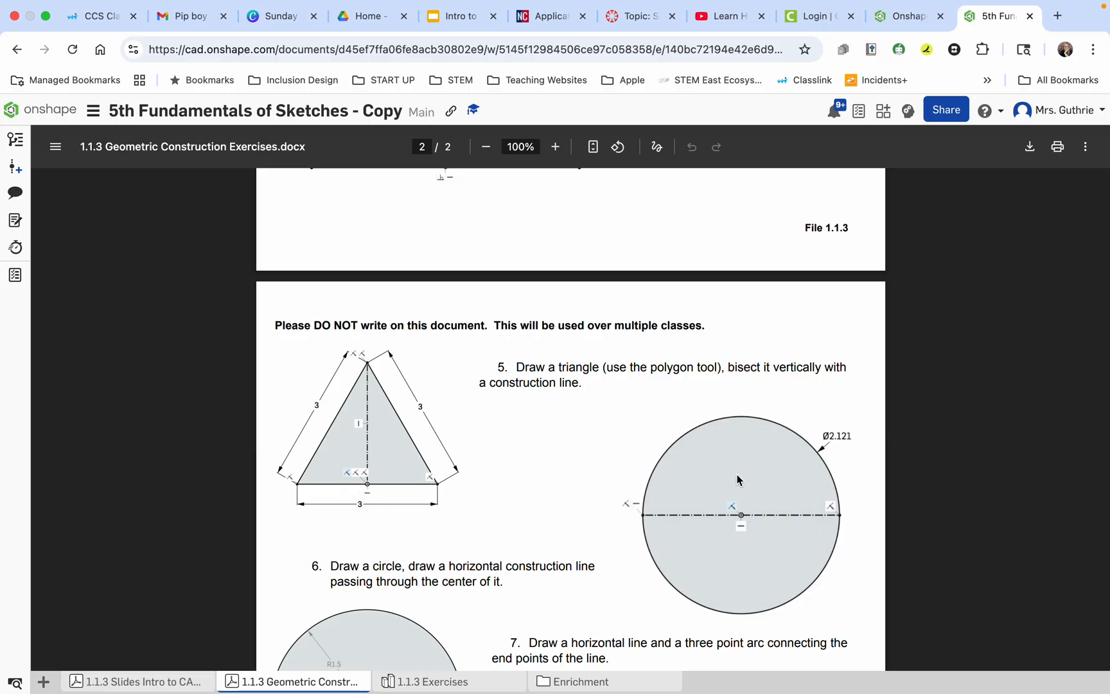
{"action": "scroll", "coordinate": [688, 562], "scroll_direction": "down", "scroll_amount": 3}
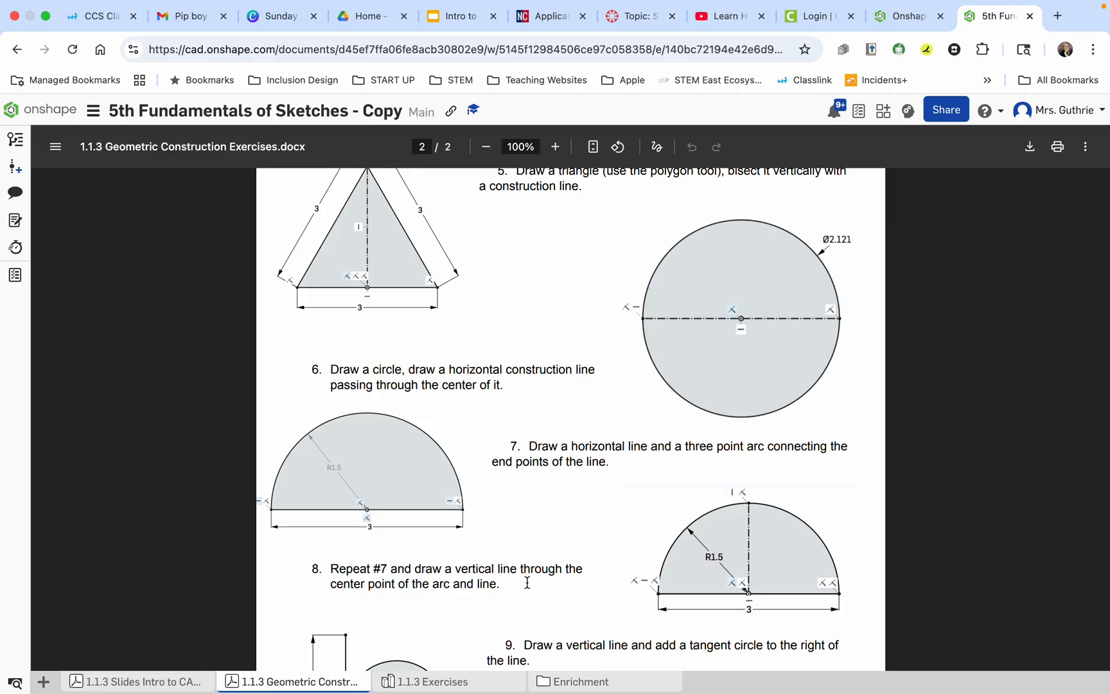
{"action": "left_click", "coordinate": [442, 681]}
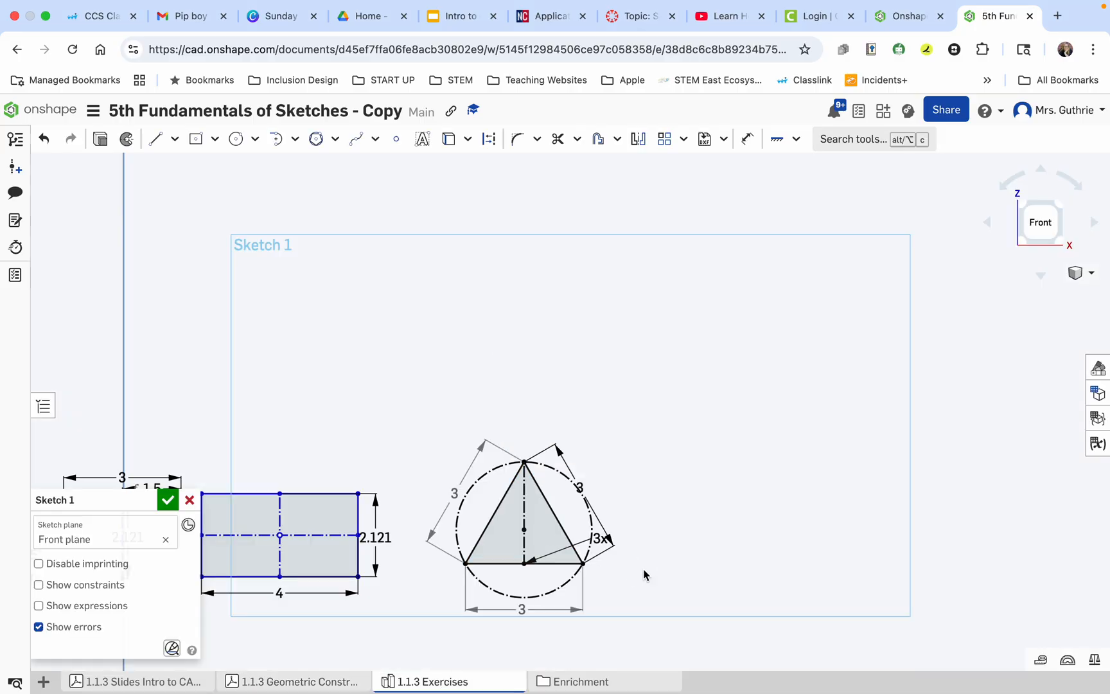
{"action": "left_click", "coordinate": [255, 139]}
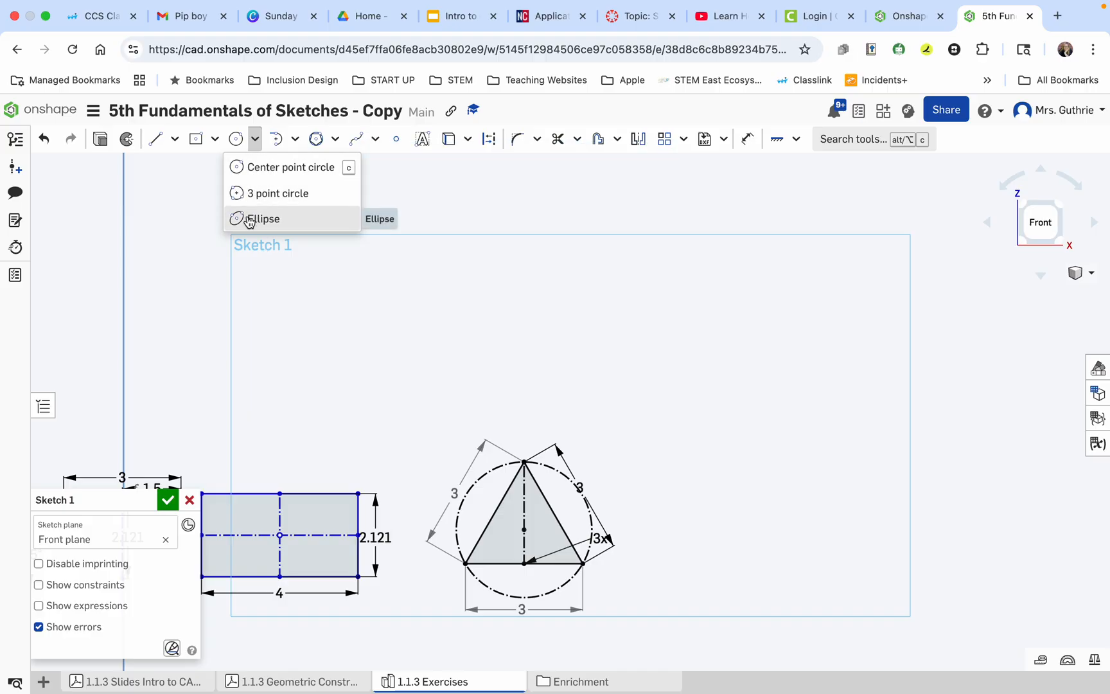
{"action": "left_click", "coordinate": [277, 169]}
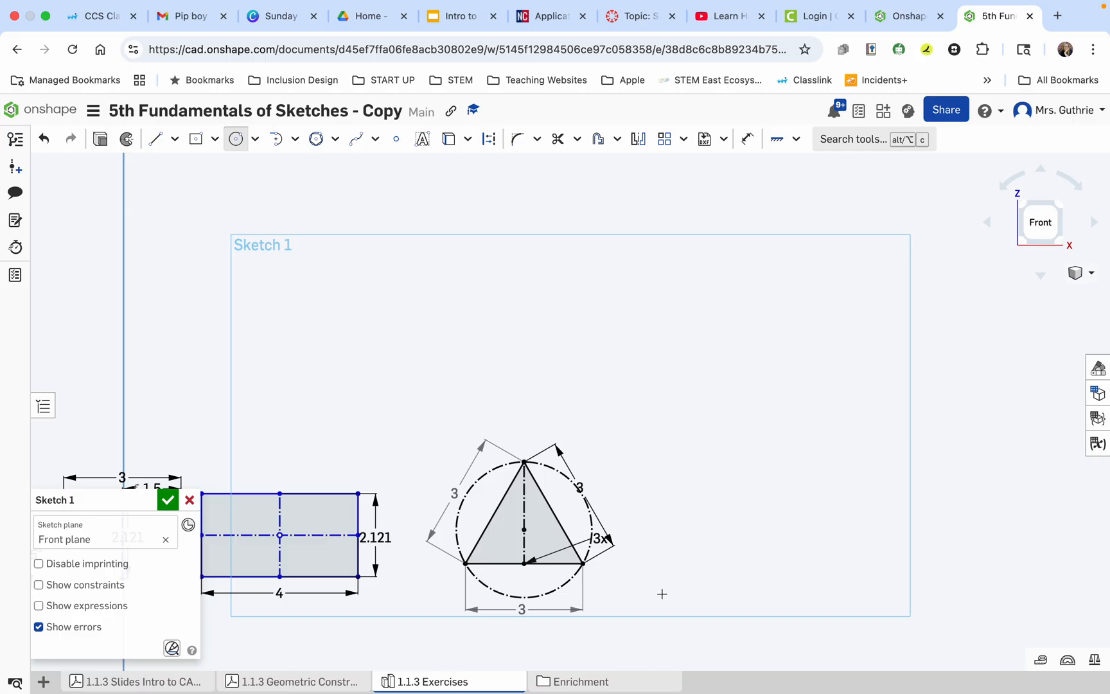
{"action": "left_click", "coordinate": [705, 544]}
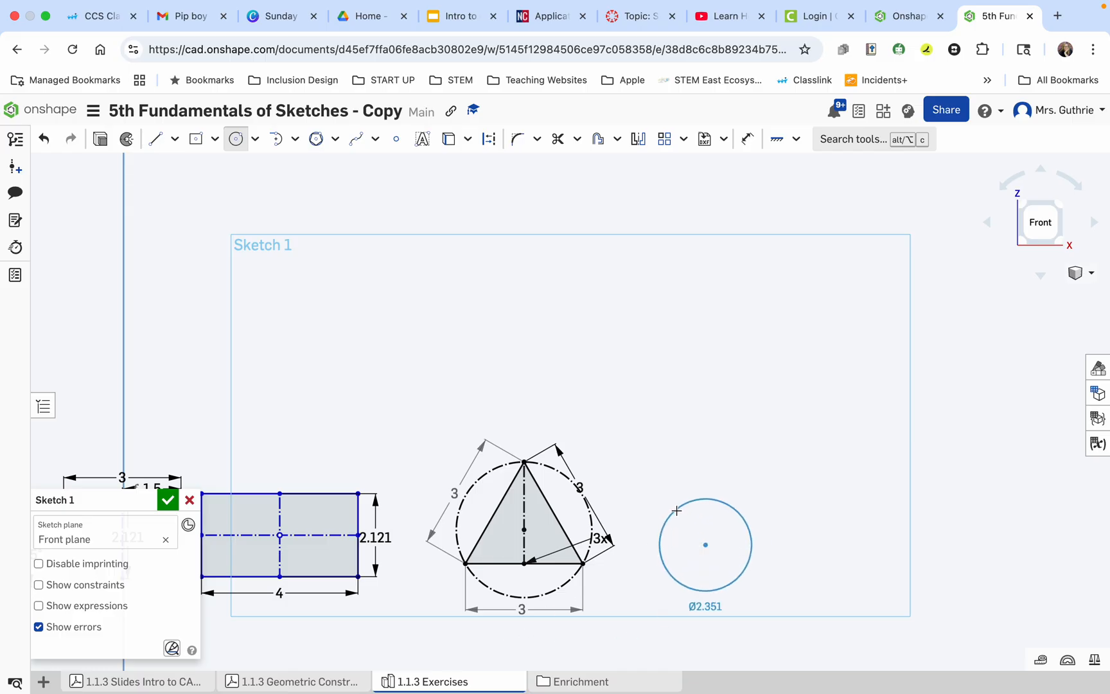
{"action": "left_click", "coordinate": [664, 494]}
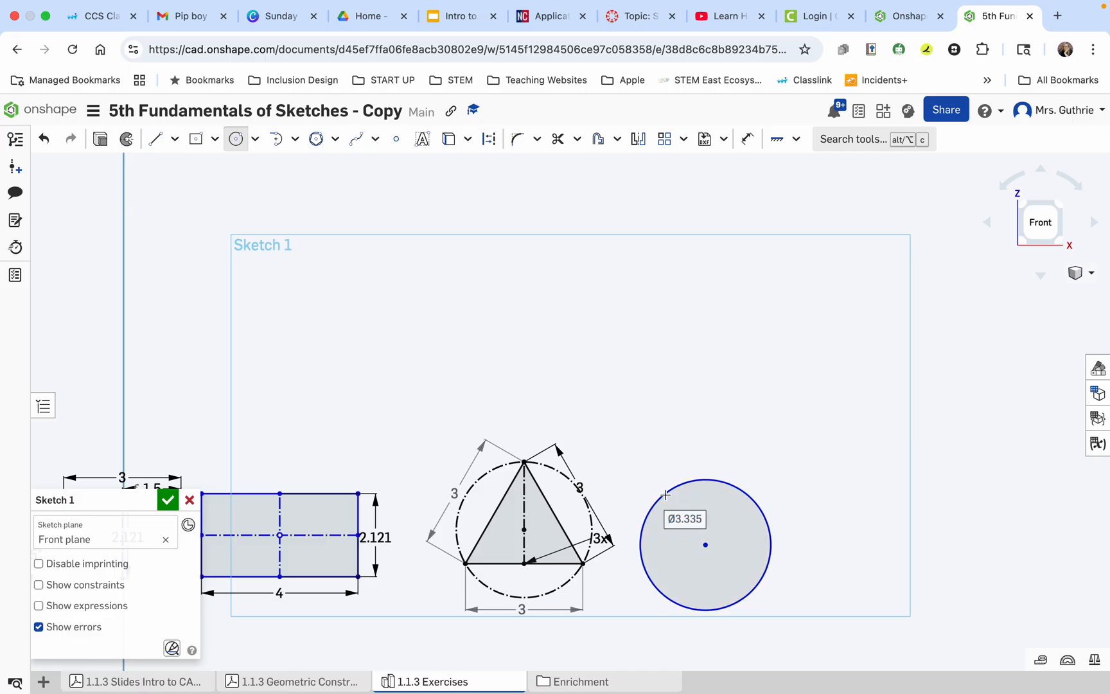
Set the circle's diameter to 2.121 mm and place its dimension outside the circle, on its right side.
{"action": "type", "text": "2"}
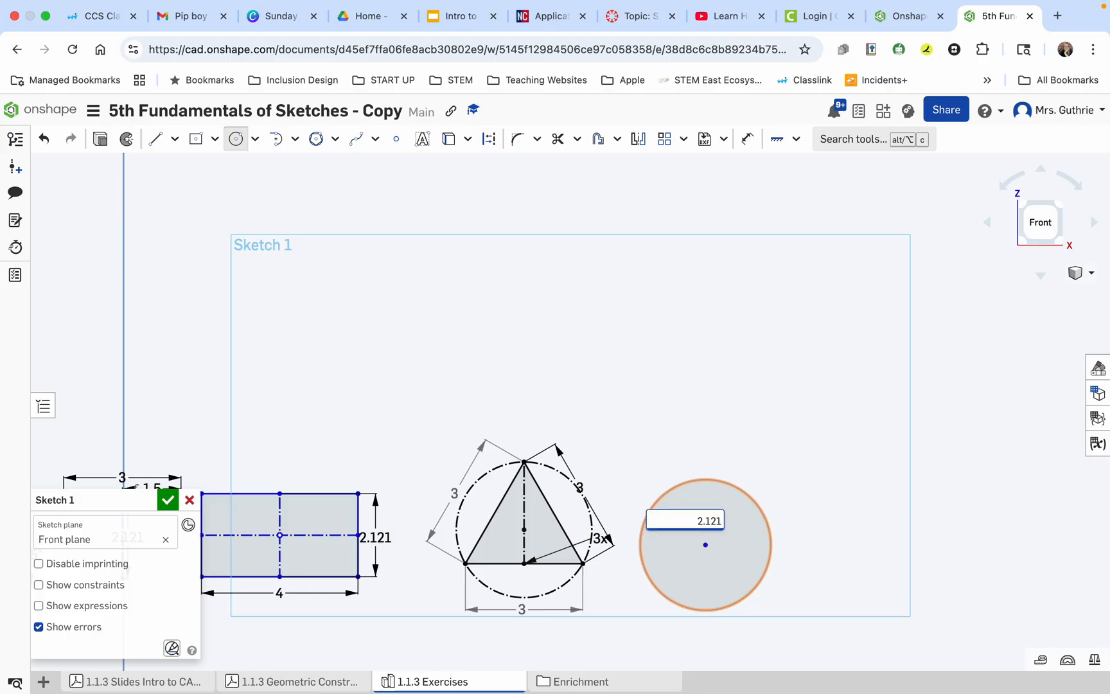
{"action": "type", "text": ".121"}
{"action": "key", "text": "Return"}
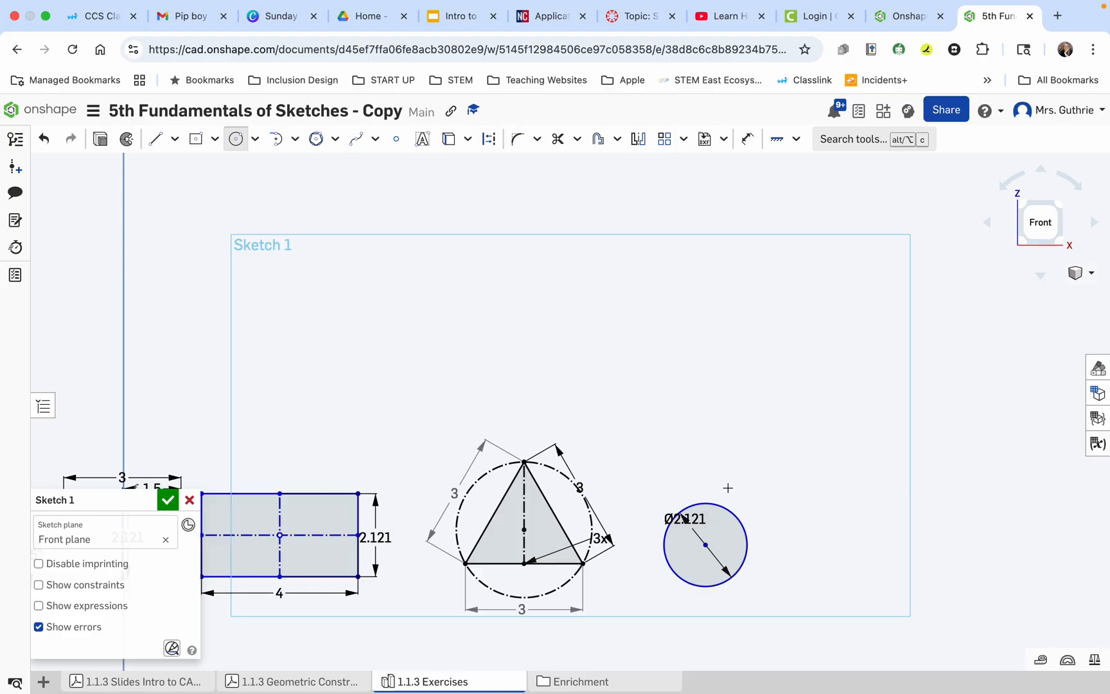
{"action": "key", "text": "Escape"}
{"action": "left_click_drag", "start_coordinate": [697, 517], "coordinate": [812, 534]}
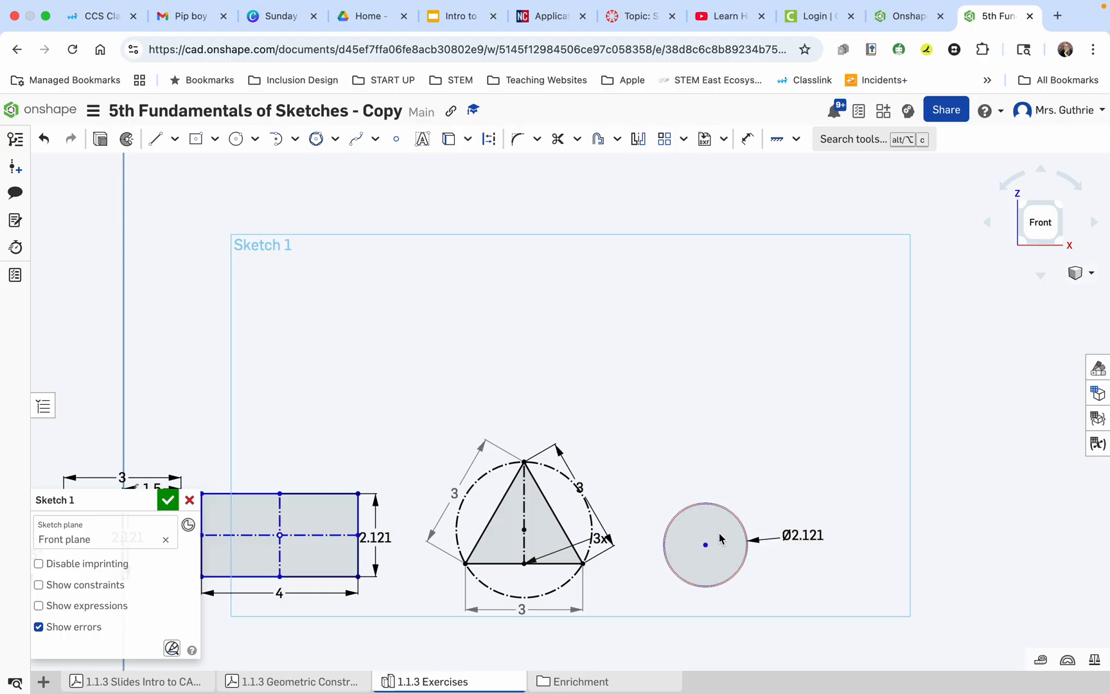
Draw a horizontal line across the circle through its center, with both endpoints on the circumference.
{"action": "left_click", "coordinate": [156, 145]}
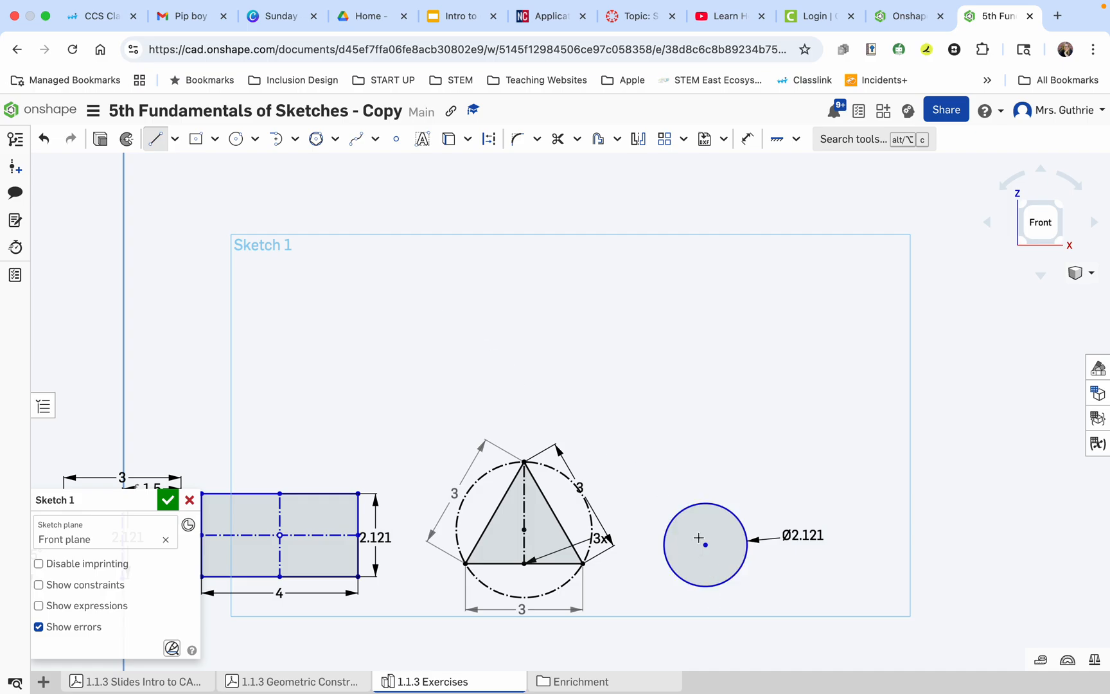
{"action": "scroll", "coordinate": [698, 537], "scroll_direction": "up", "scroll_amount": 5}
{"action": "left_click", "coordinate": [604, 557]}
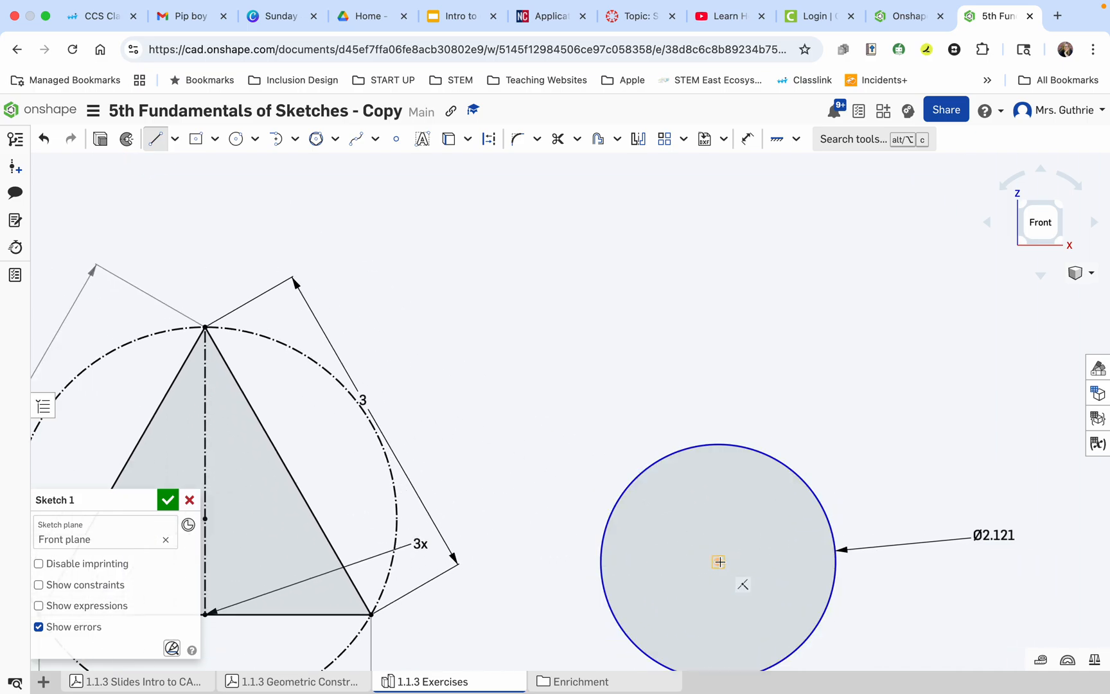
{"action": "left_click", "coordinate": [600, 562]}
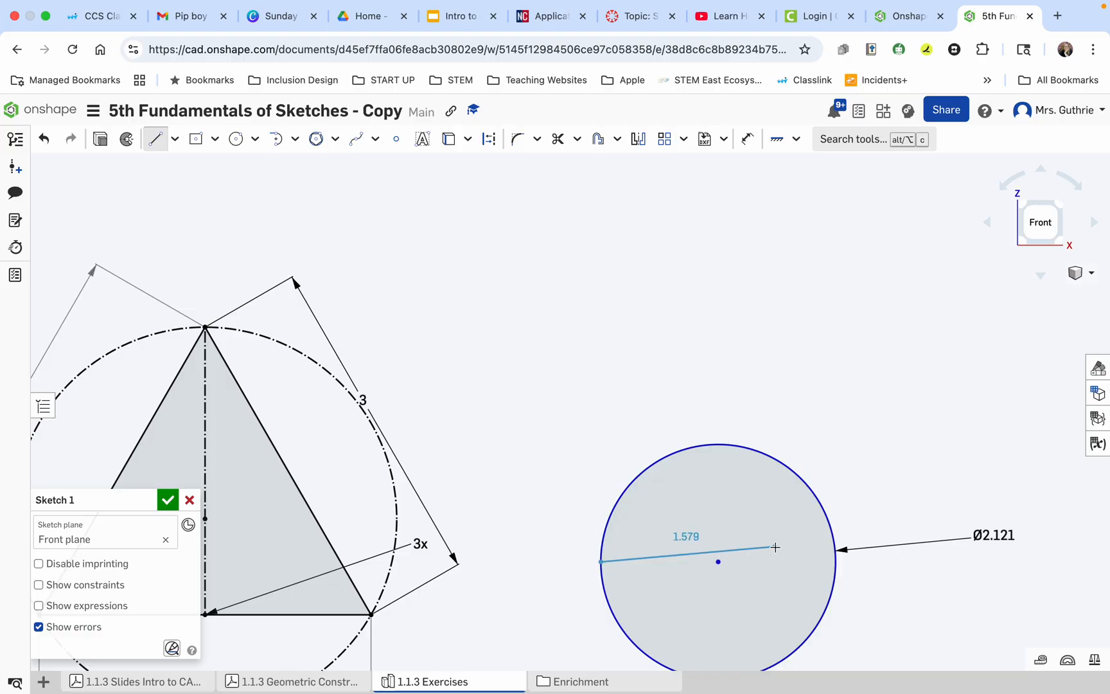
{"action": "left_click", "coordinate": [835, 562]}
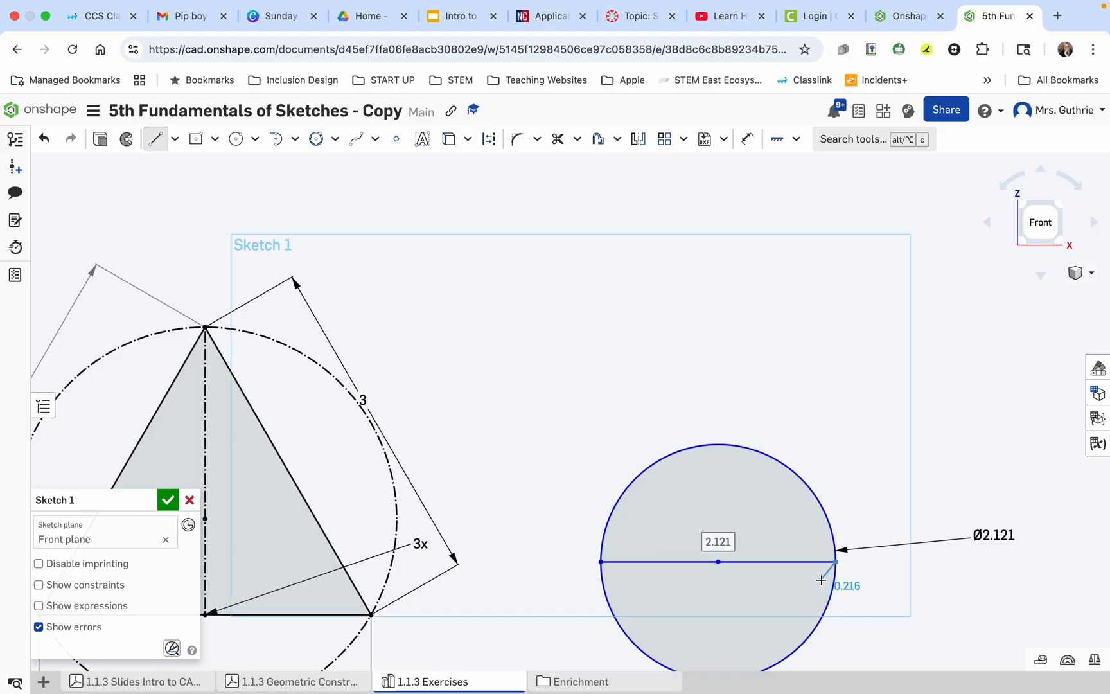
{"action": "key", "text": "Escape"}
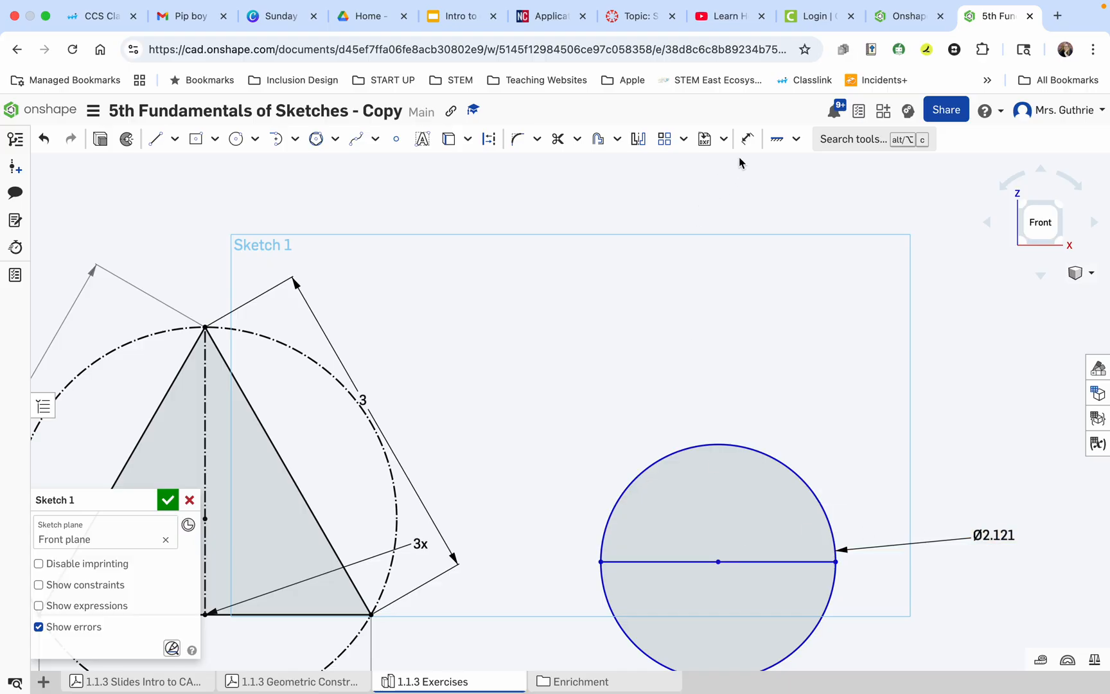
Try to dimension the horizontal line through the circle to 3 mm.
{"action": "left_click", "coordinate": [747, 139]}
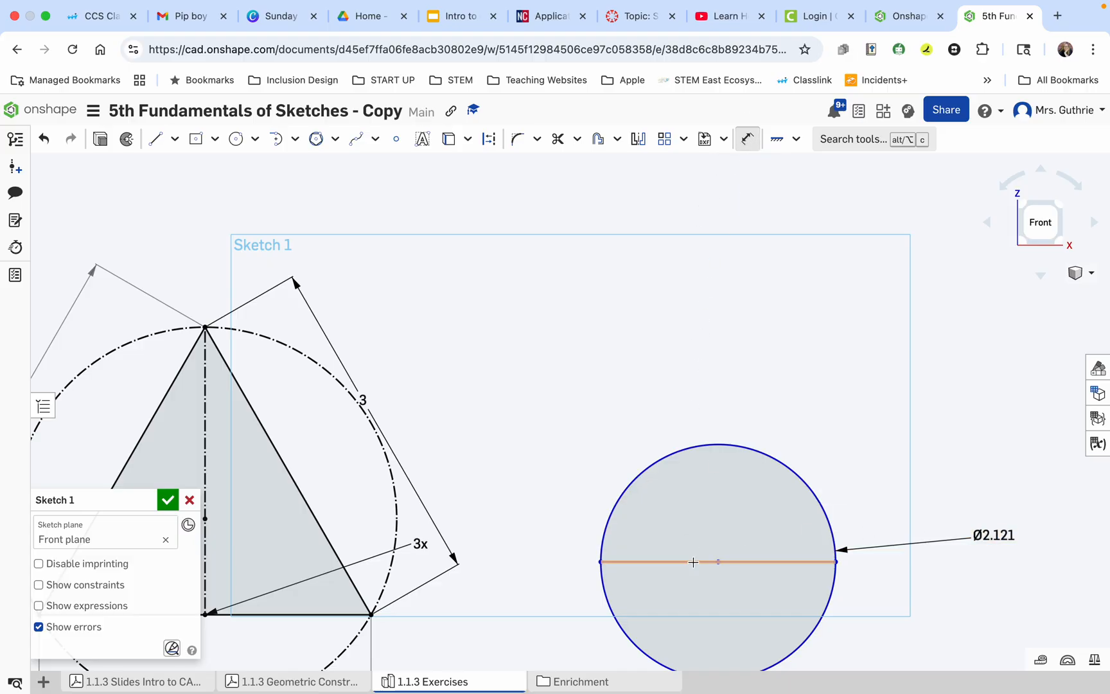
{"action": "left_click", "coordinate": [694, 561]}
{"action": "left_click", "coordinate": [715, 530]}
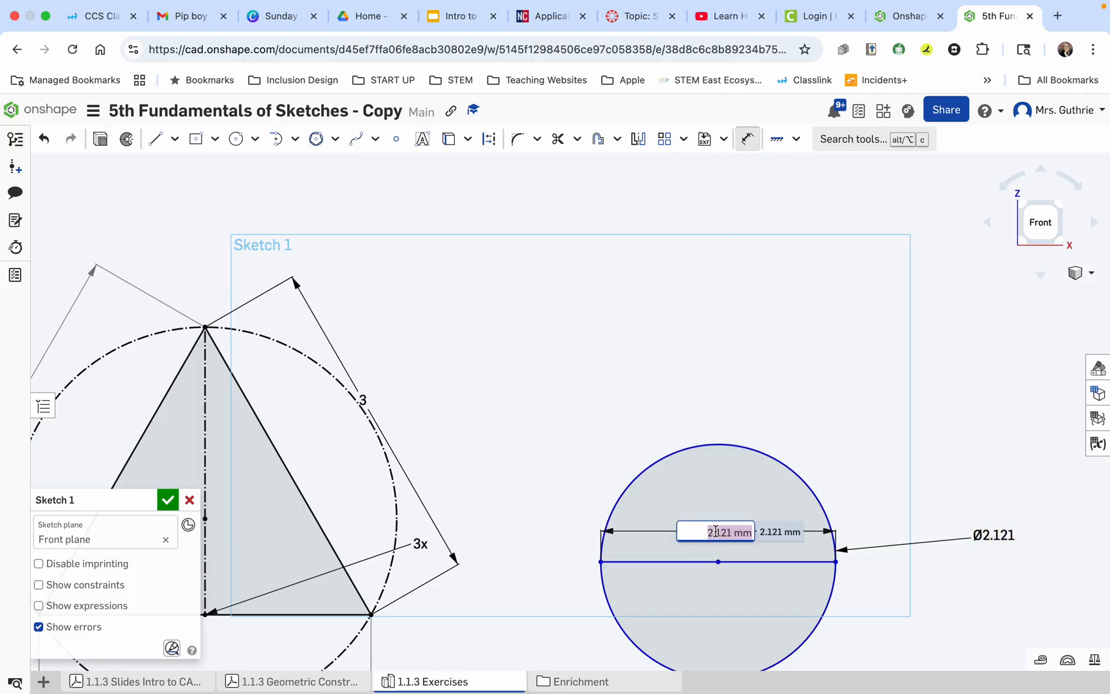
{"action": "type", "text": "3"}
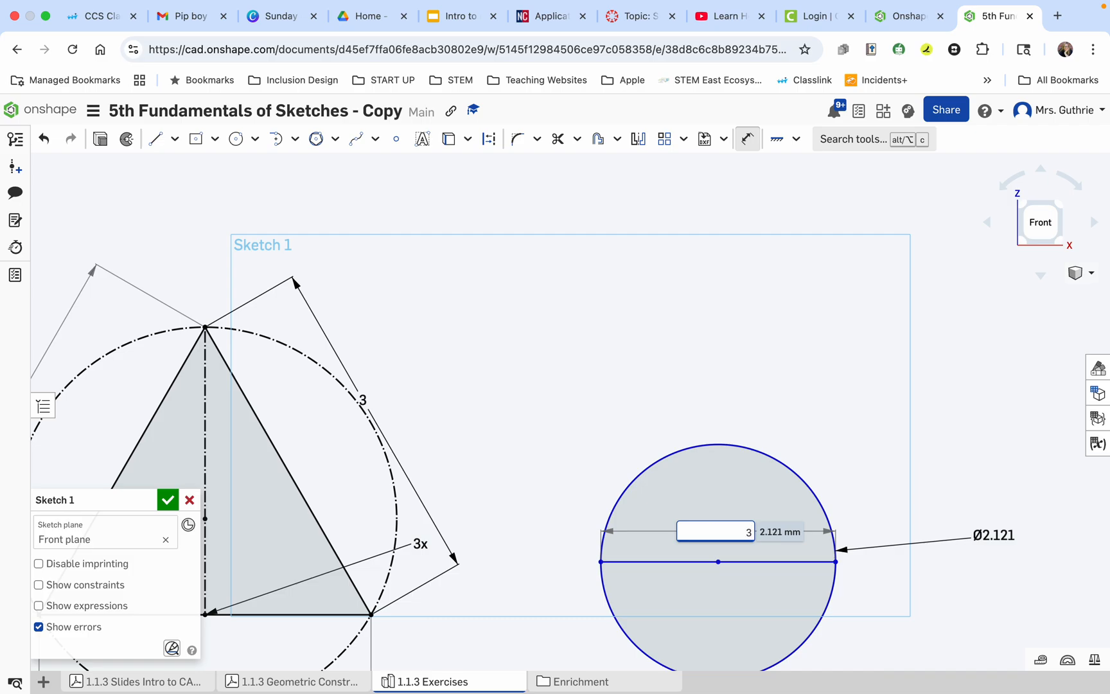
{"action": "key", "text": "Return"}
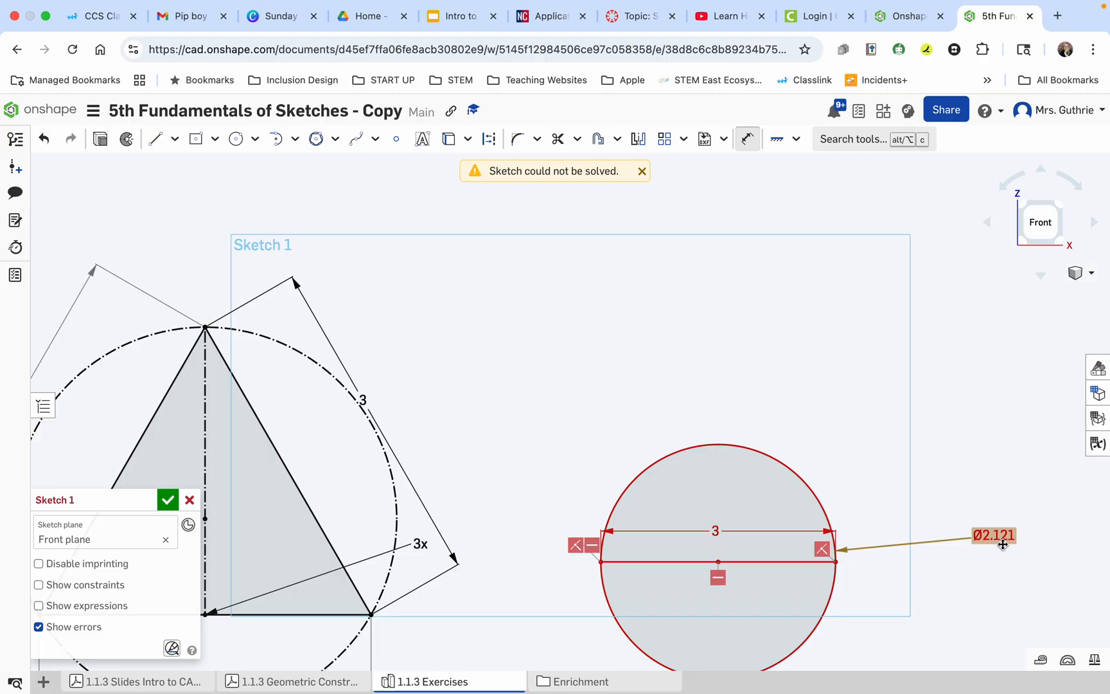
{"action": "left_click", "coordinate": [713, 530]}
{"action": "key", "text": "Escape"}
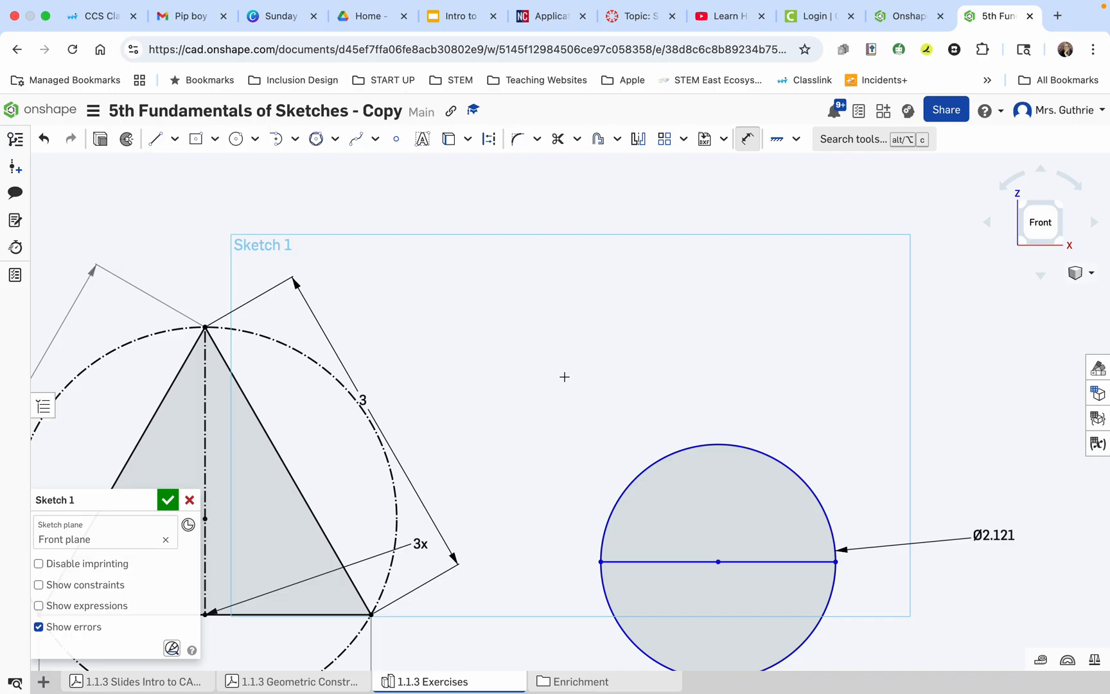
{"action": "left_click", "coordinate": [702, 561]}
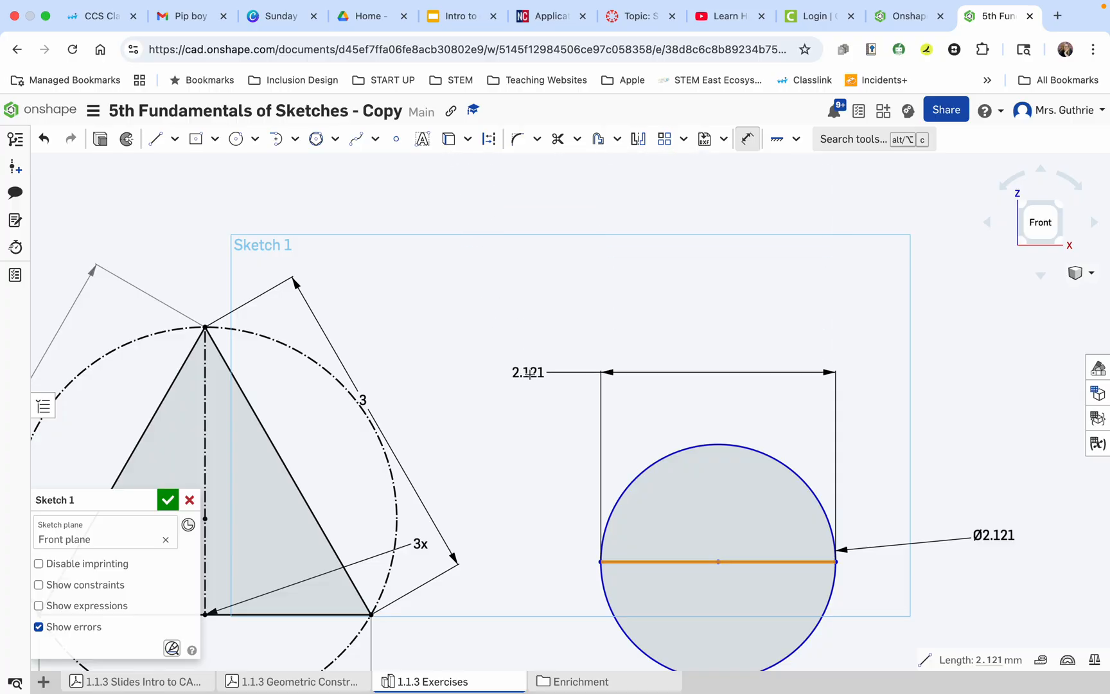
{"action": "key", "text": "Escape"}
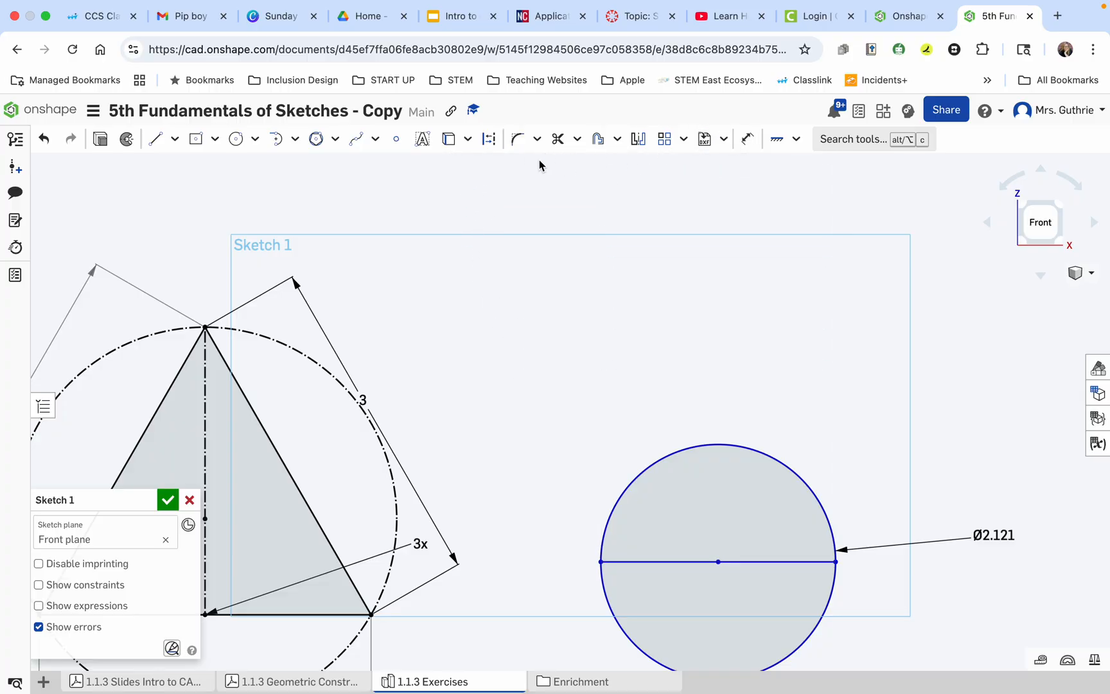
Convert the horizontal line through the circle's center to construction geometry.
{"action": "left_click", "coordinate": [488, 140]}
{"action": "left_click", "coordinate": [682, 562]}
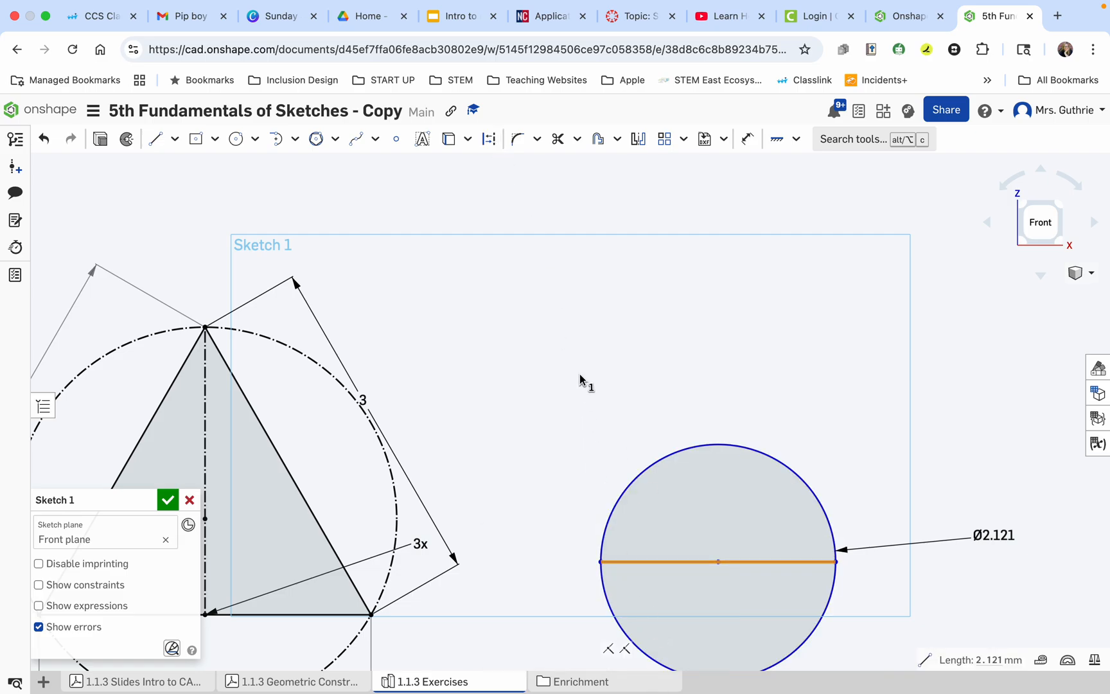
{"action": "left_click", "coordinate": [489, 139]}
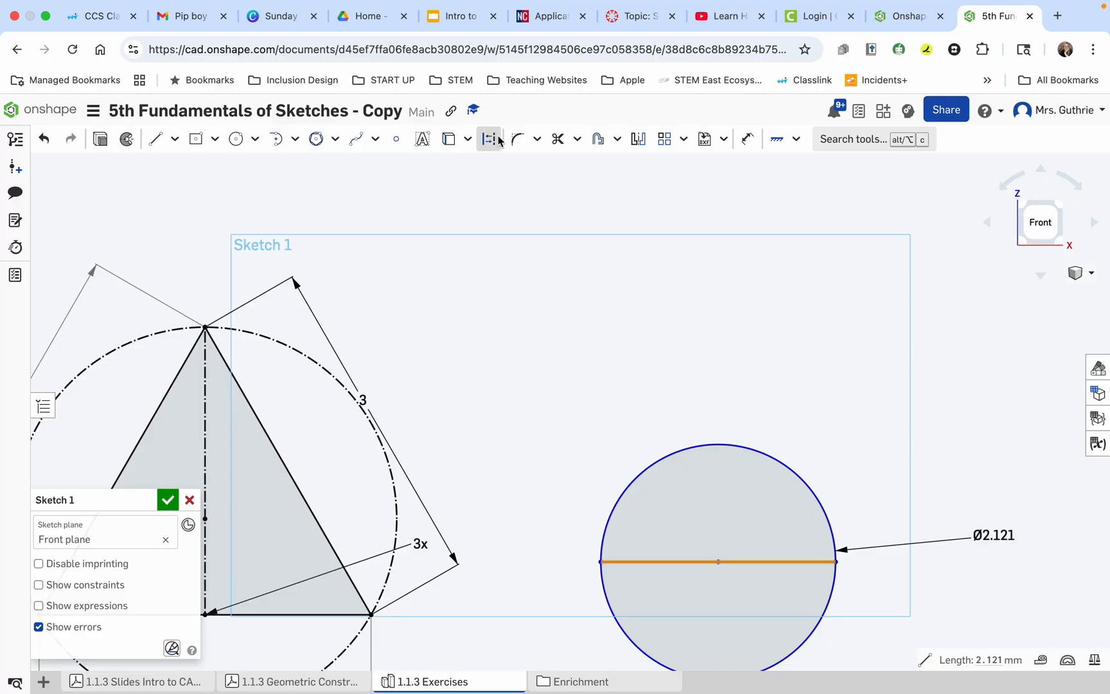
{"action": "left_click", "coordinate": [545, 517]}
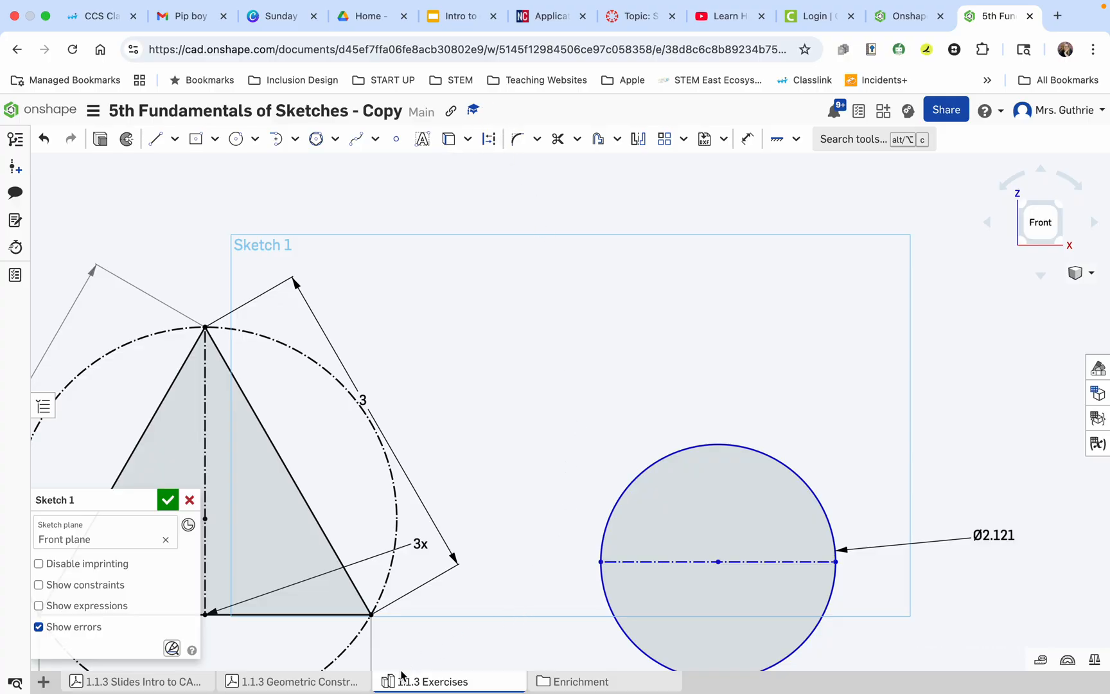
Read exercises 7 to 10 in the Geometric Construction Exercises PDF and return to the exercises sketch.
{"action": "left_click", "coordinate": [327, 681]}
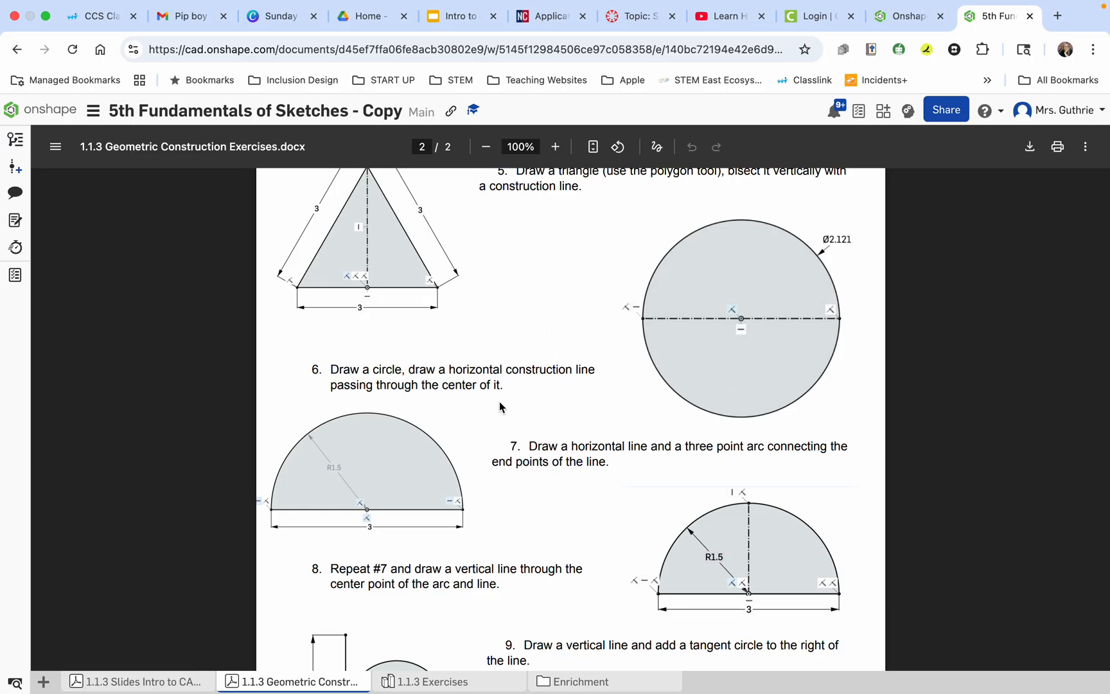
{"action": "scroll", "coordinate": [500, 406], "scroll_direction": "down", "scroll_amount": 5}
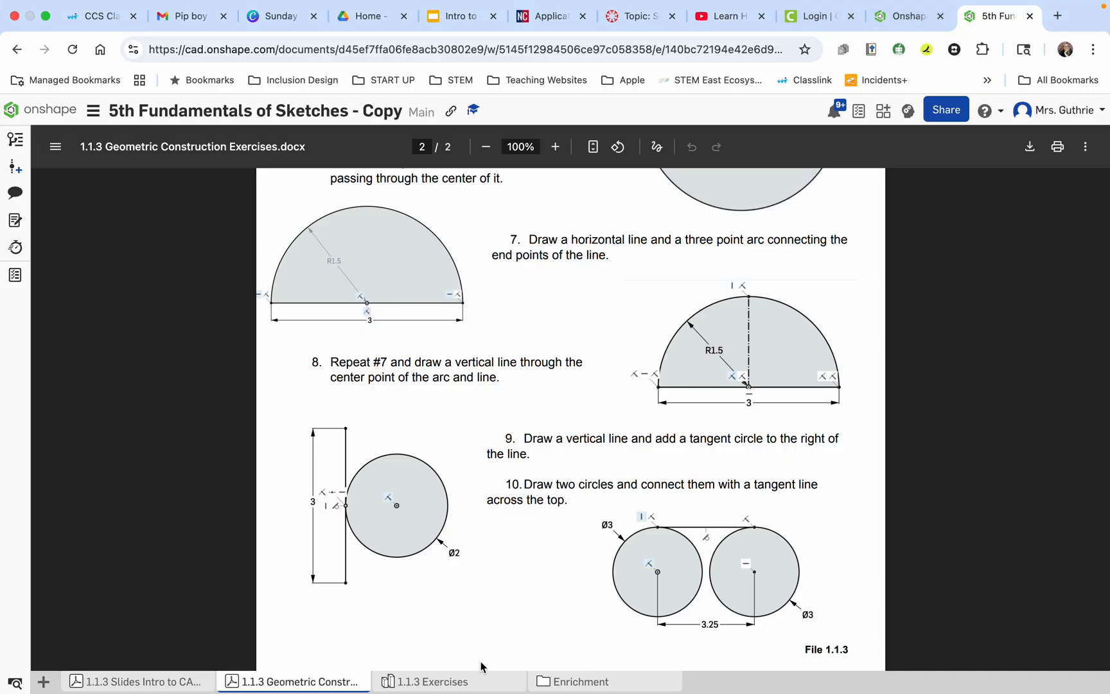
{"action": "left_click", "coordinate": [449, 683]}
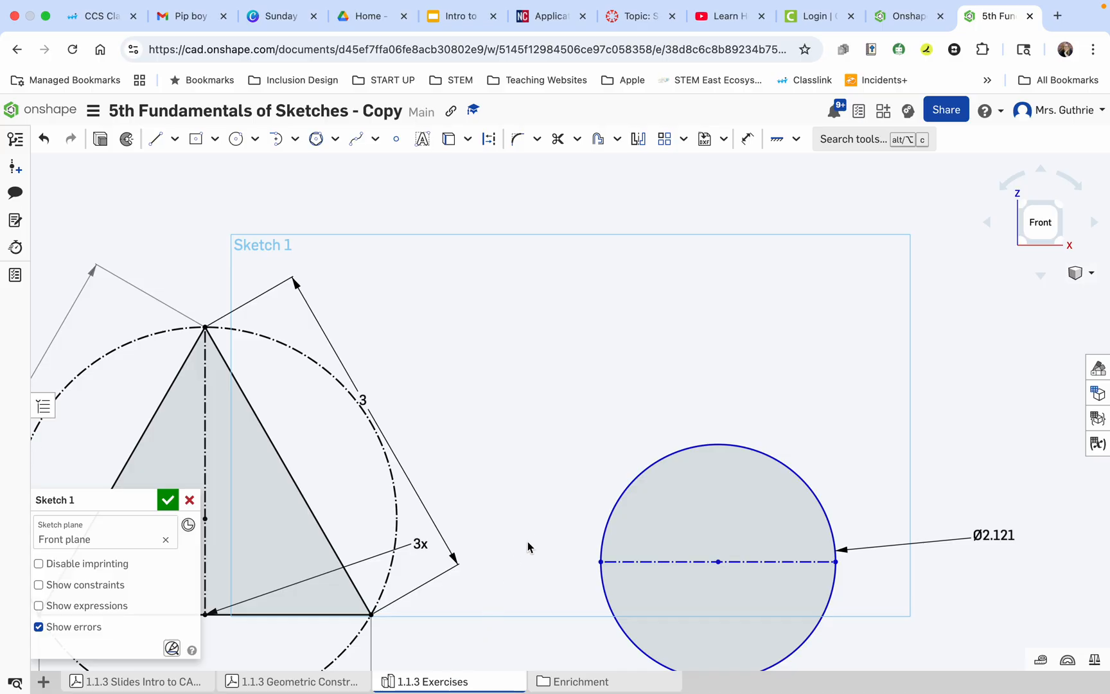
{"action": "scroll", "coordinate": [535, 540], "scroll_direction": "down", "scroll_amount": 8}
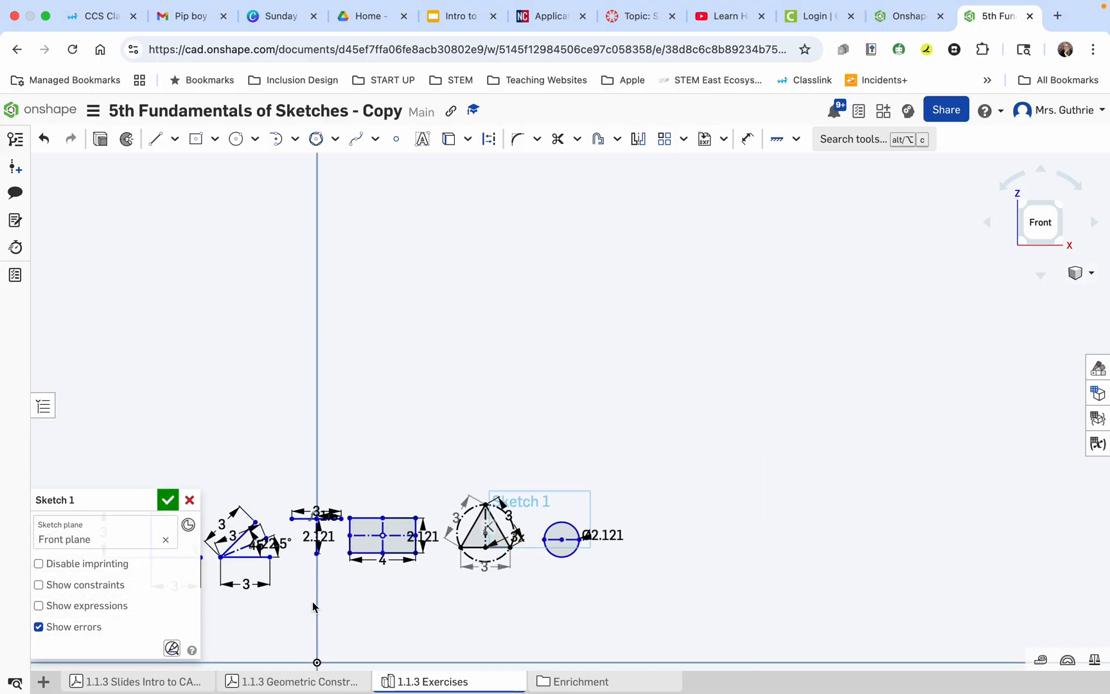
{"action": "scroll", "coordinate": [240, 616], "scroll_direction": "up", "scroll_amount": 5}
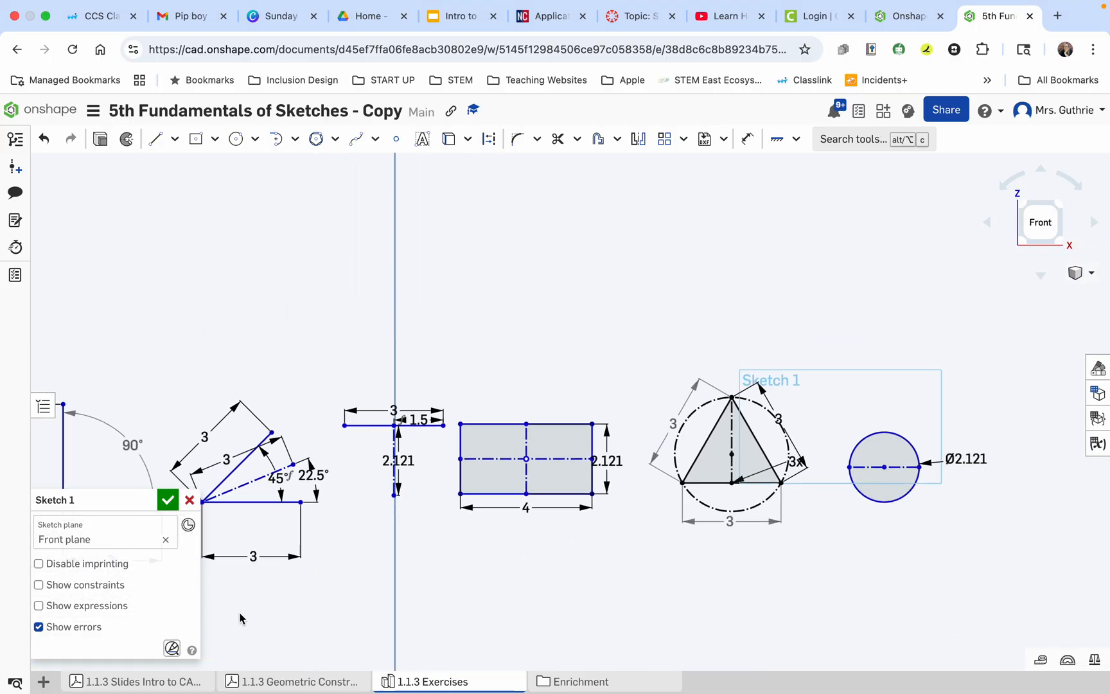
{"action": "mouse_move", "coordinate": [257, 616]}
{"action": "right_mouse_down"}
{"action": "mouse_move", "coordinate": [314, 612]}
{"action": "mouse_move", "coordinate": [304, 615]}
{"action": "right_mouse_up"}
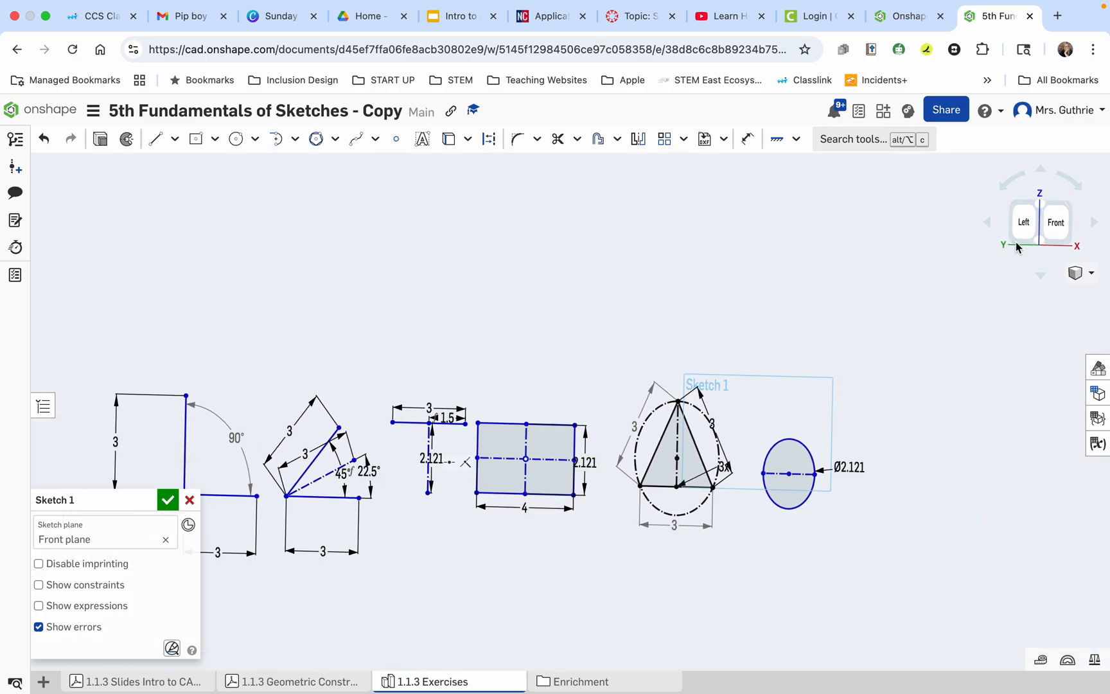
{"action": "left_click", "coordinate": [1054, 221]}
{"action": "scroll", "coordinate": [556, 409], "scroll_direction": "up", "scroll_amount": 1}
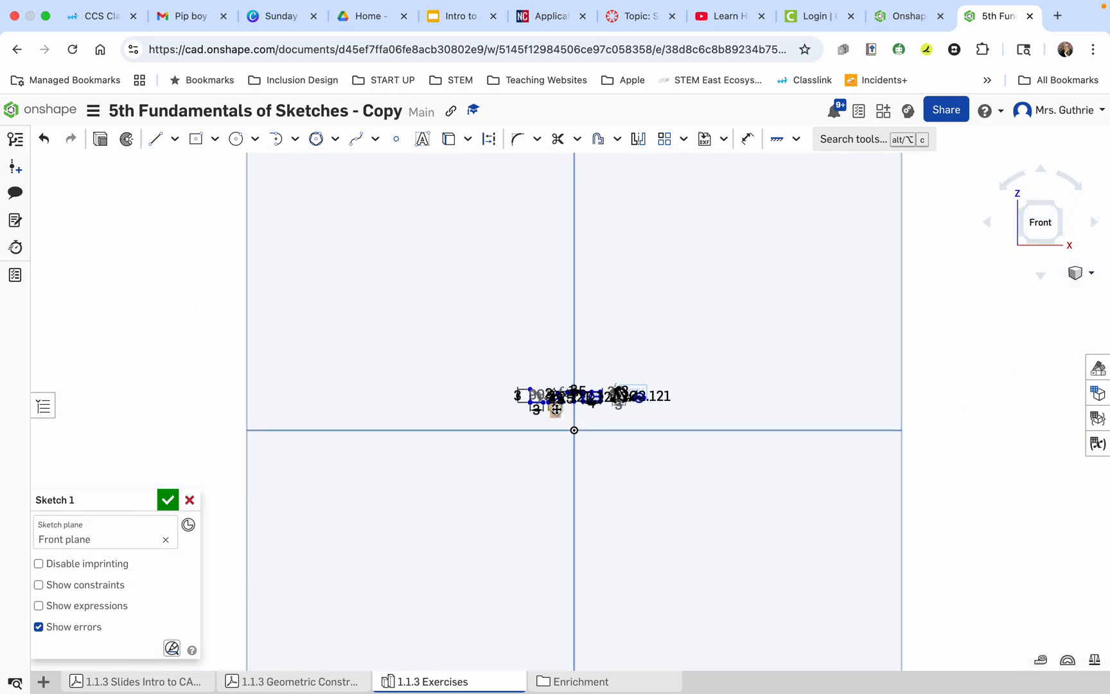
Draw a horizontal line in the empty area below the right-angle exercise and set its length to 3 mm.
{"action": "scroll", "coordinate": [556, 409], "scroll_direction": "up", "scroll_amount": 5}
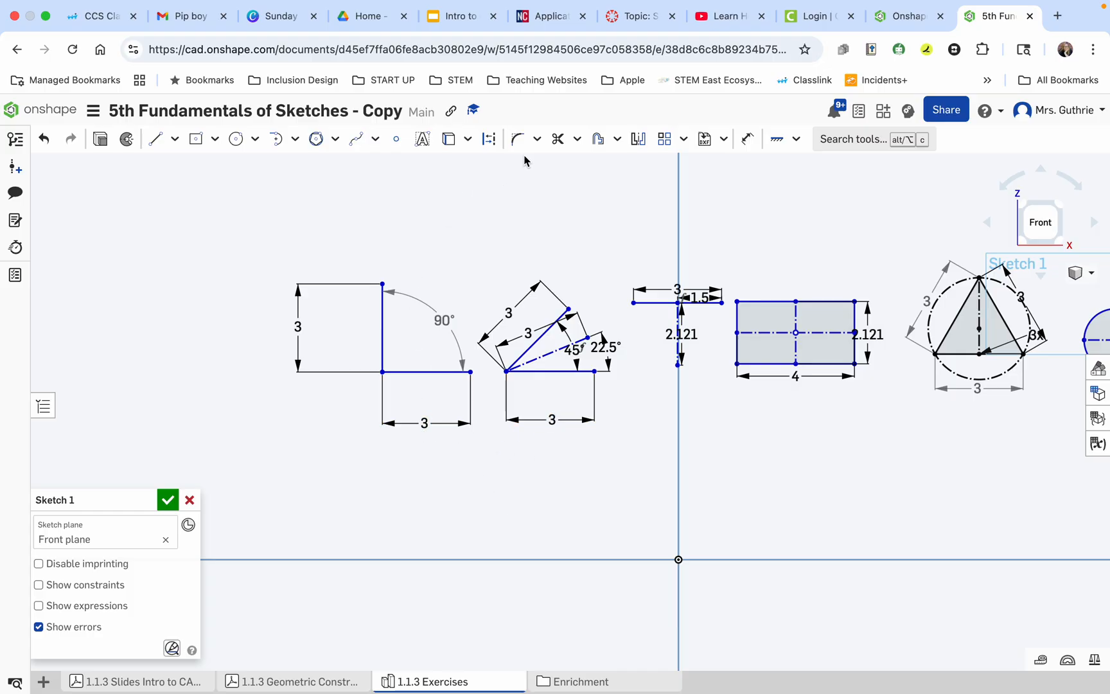
{"action": "left_click", "coordinate": [156, 147]}
{"action": "left_click", "coordinate": [366, 532]}
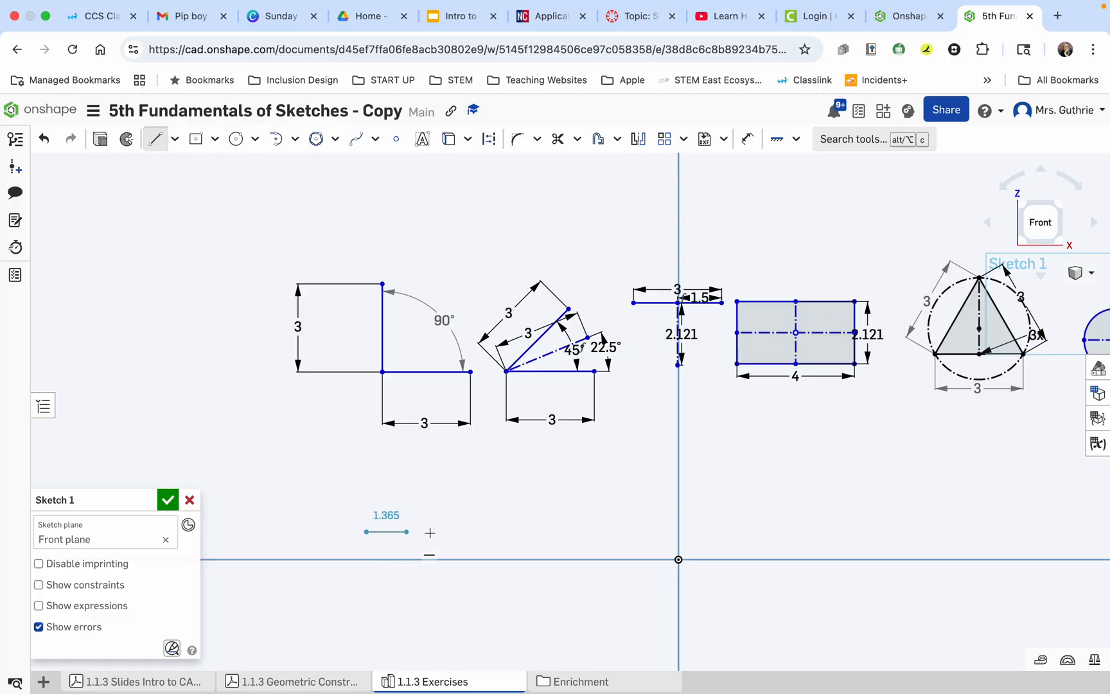
{"action": "left_click", "coordinate": [489, 532]}
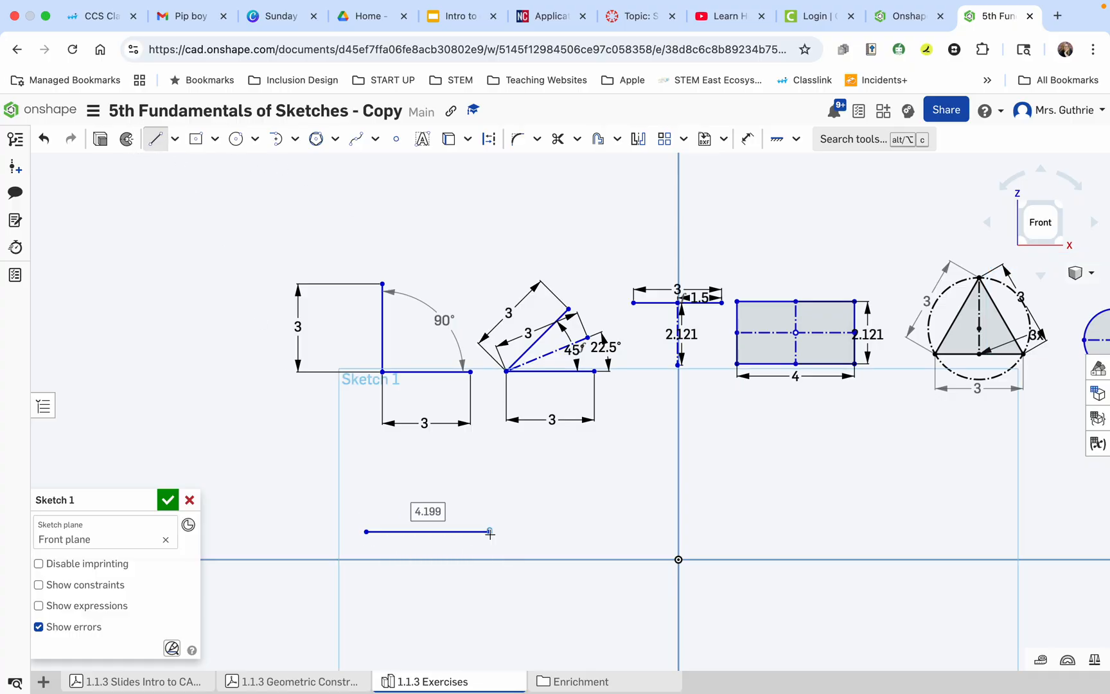
{"action": "type", "text": "3"}
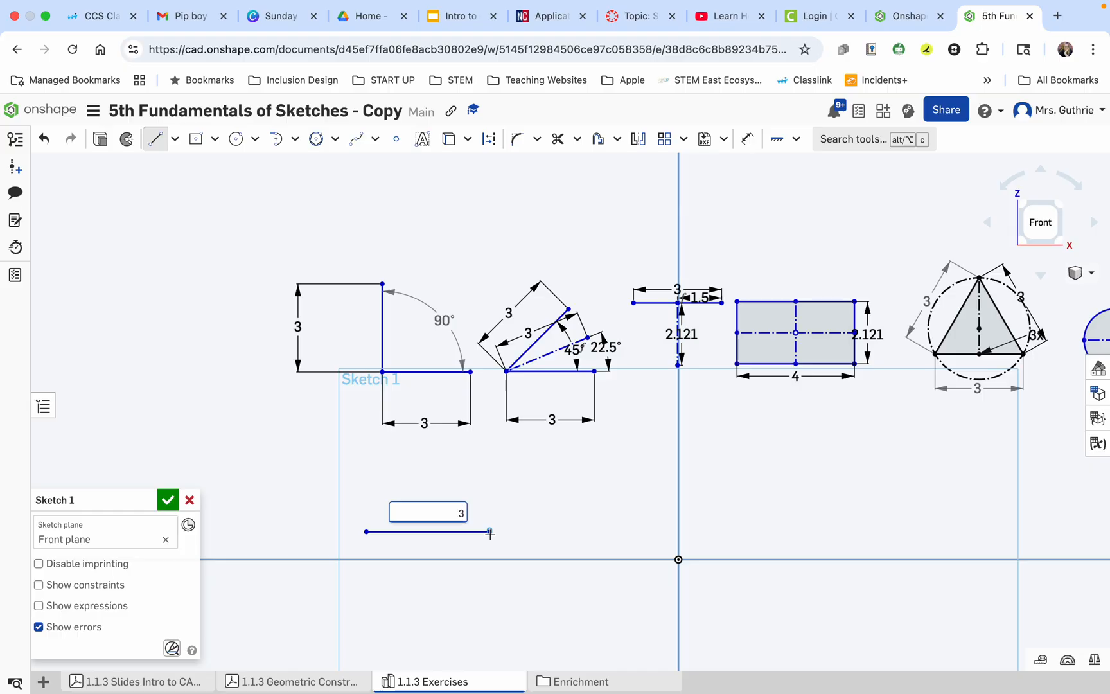
{"action": "key", "text": "Return"}
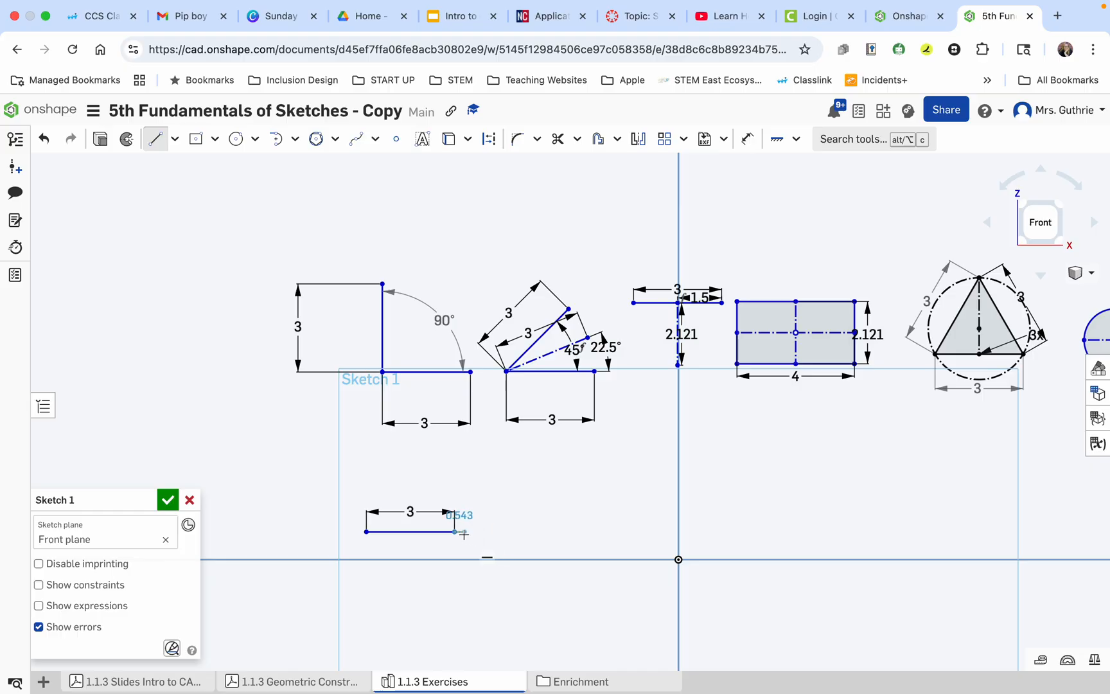
Draw a three-point arc above the new 3 mm line, connecting its two endpoints with a radius of about 1.5 mm.
{"action": "key", "text": "t"}
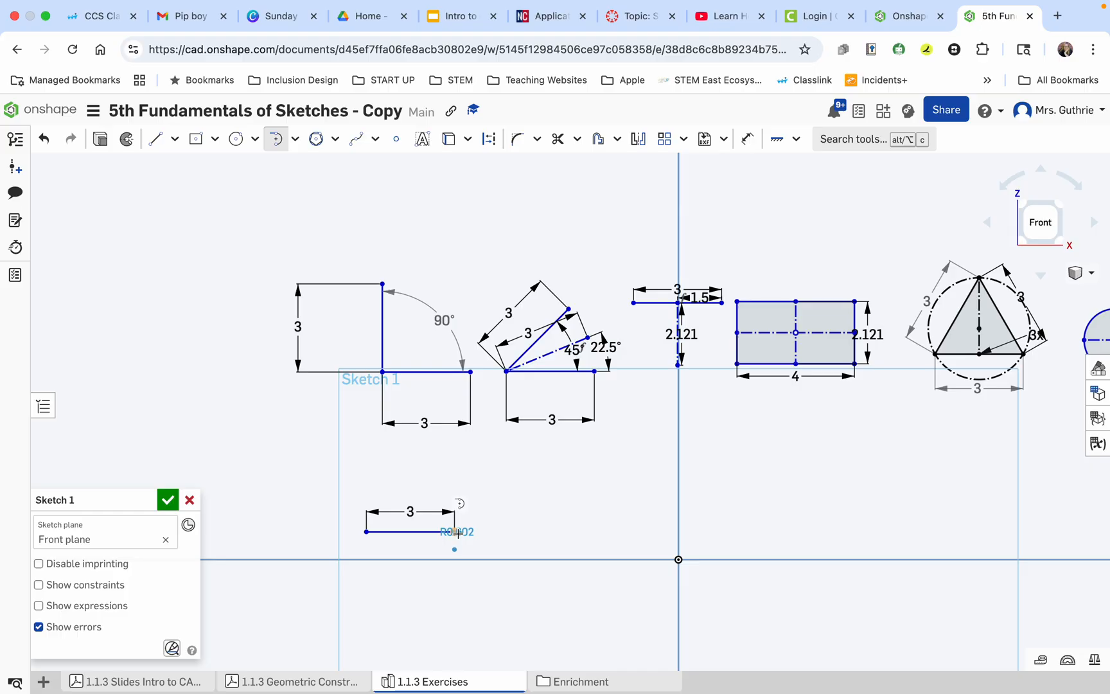
{"action": "key", "text": "Escape"}
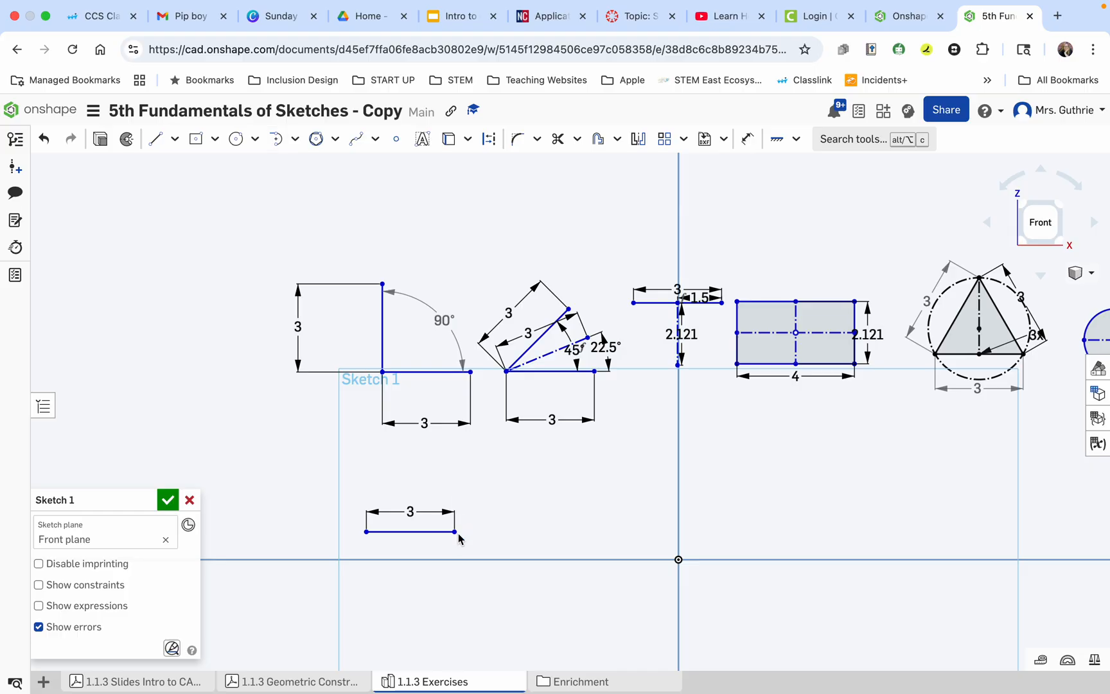
{"action": "left_click", "coordinate": [295, 141]}
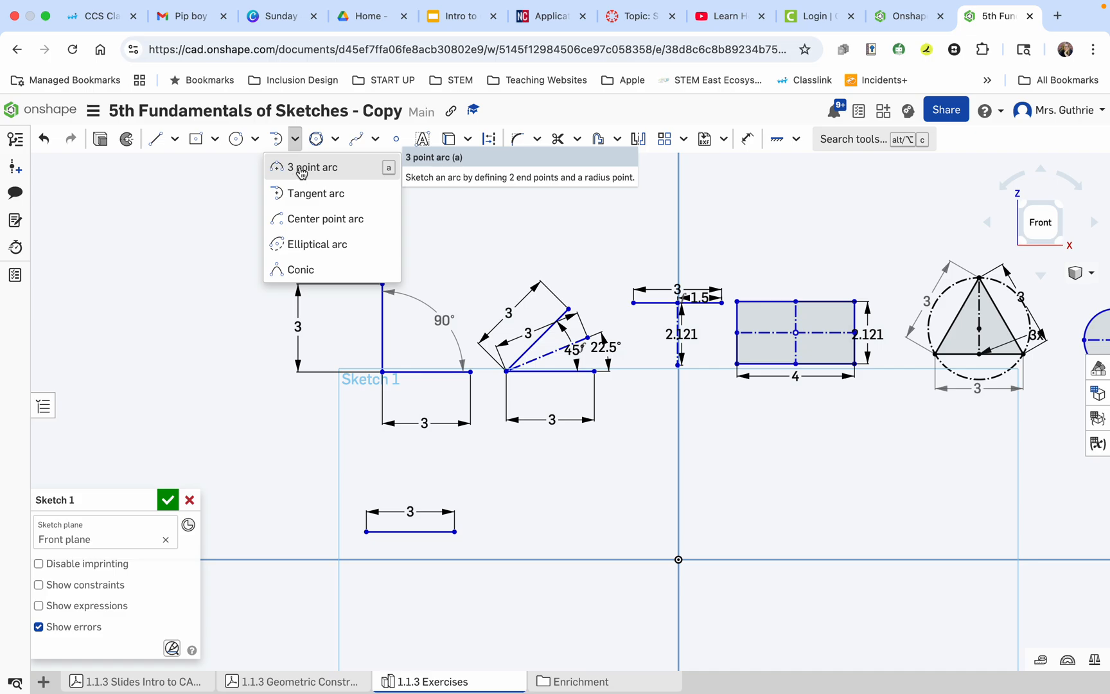
{"action": "left_click", "coordinate": [286, 168]}
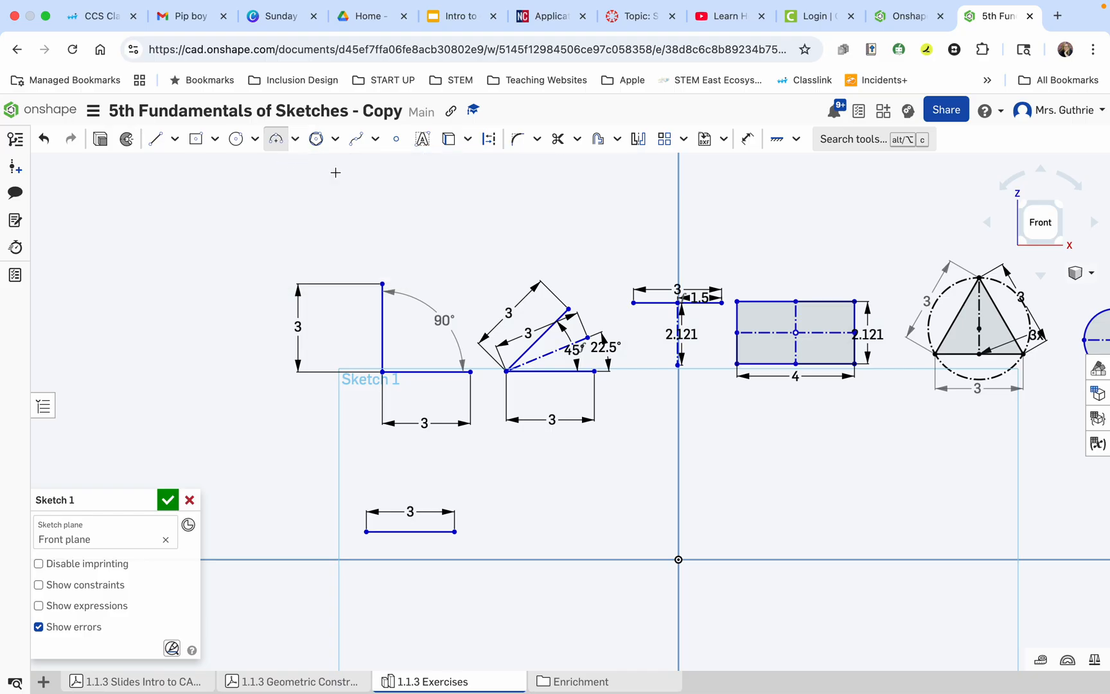
{"action": "left_click", "coordinate": [454, 531]}
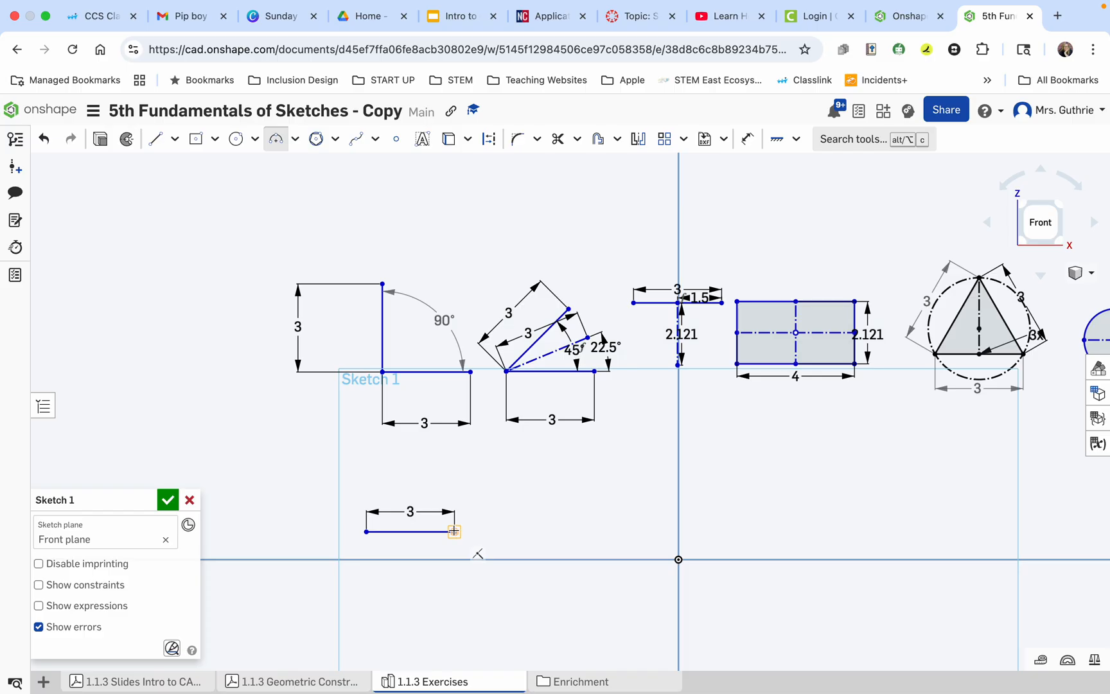
{"action": "left_click", "coordinate": [366, 531]}
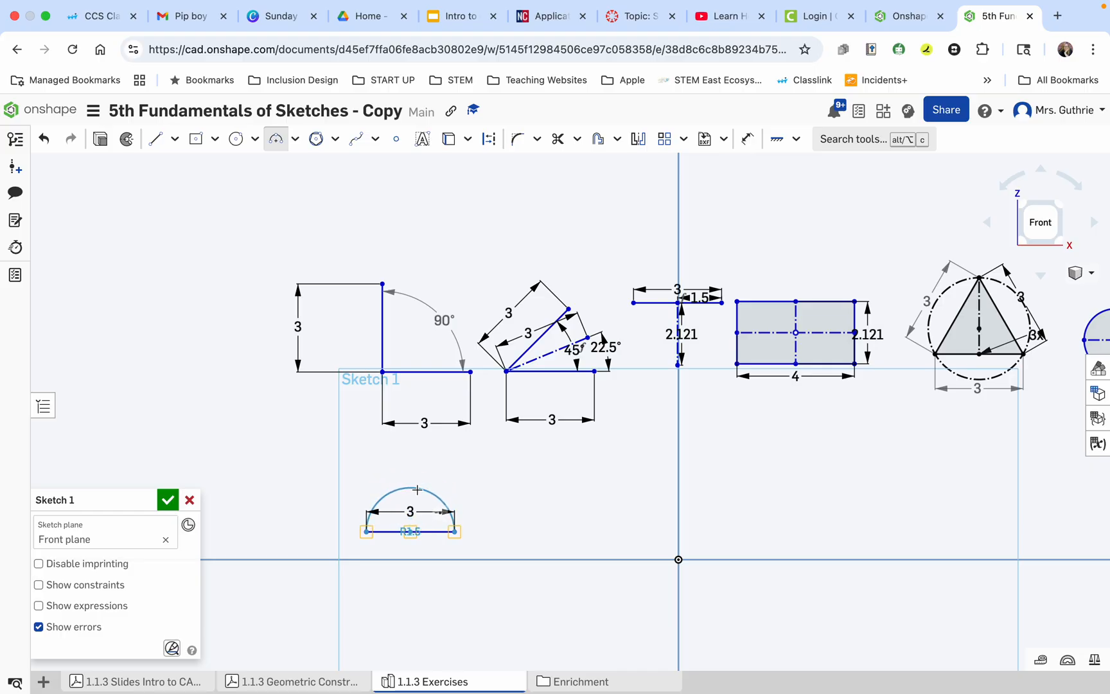
{"action": "left_click", "coordinate": [417, 489]}
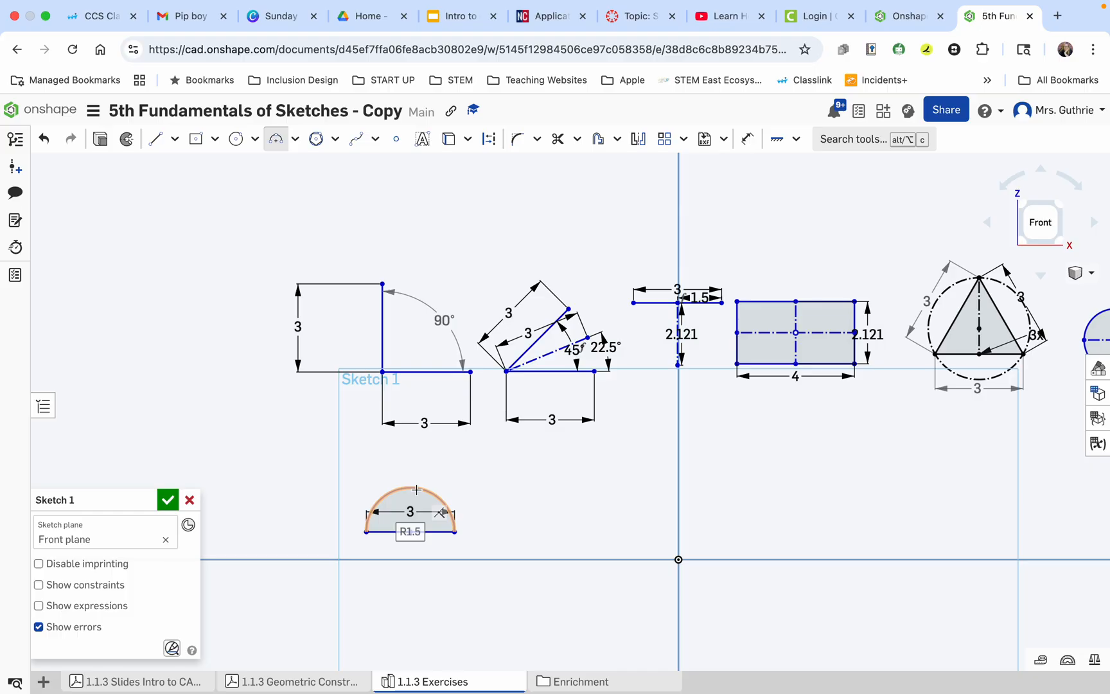
{"action": "key", "text": "Escape"}
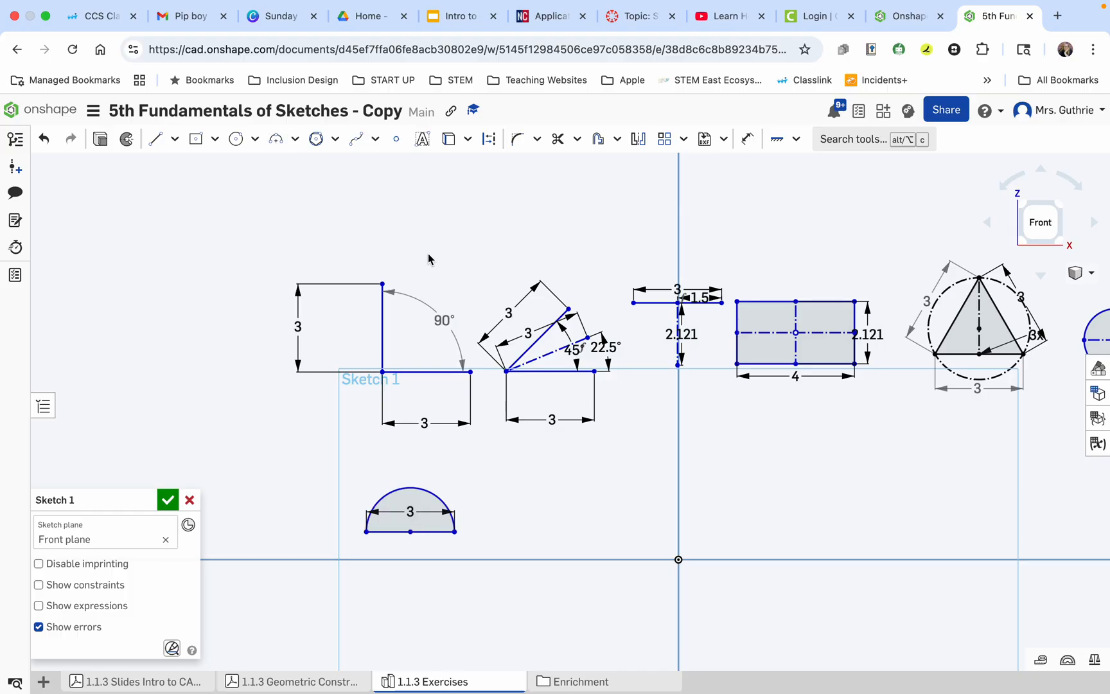
Check exercises 7 and 8 in the Geometric Construction Exercises PDF and return to the exercises sketch.
{"action": "left_click", "coordinate": [299, 682]}
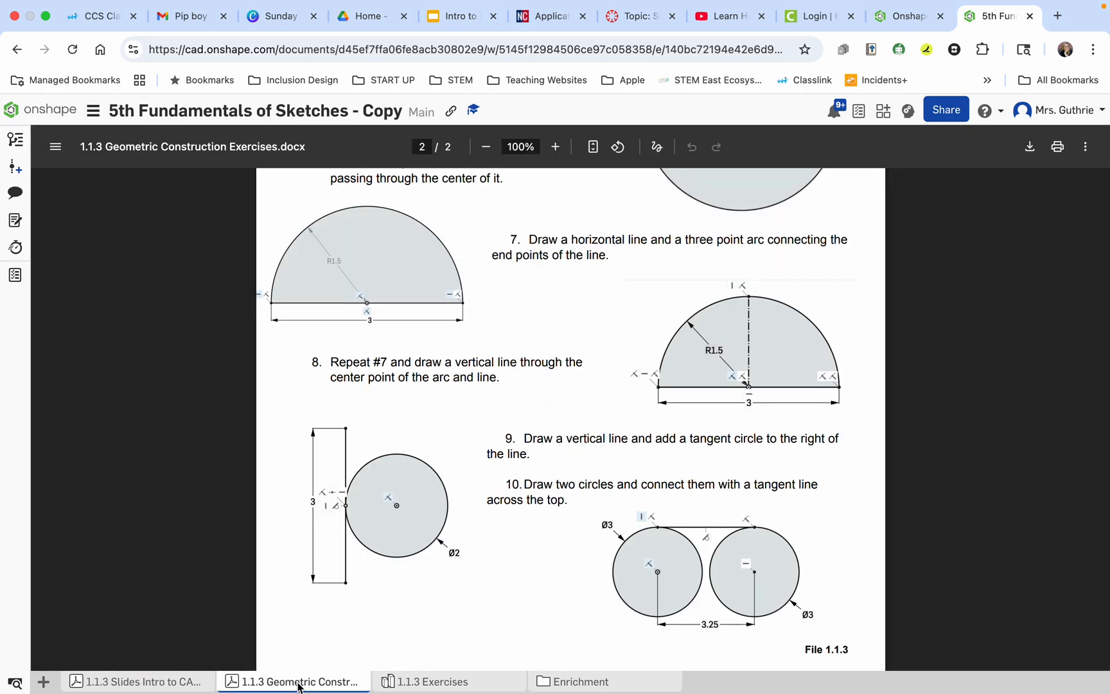
{"action": "left_click", "coordinate": [429, 684]}
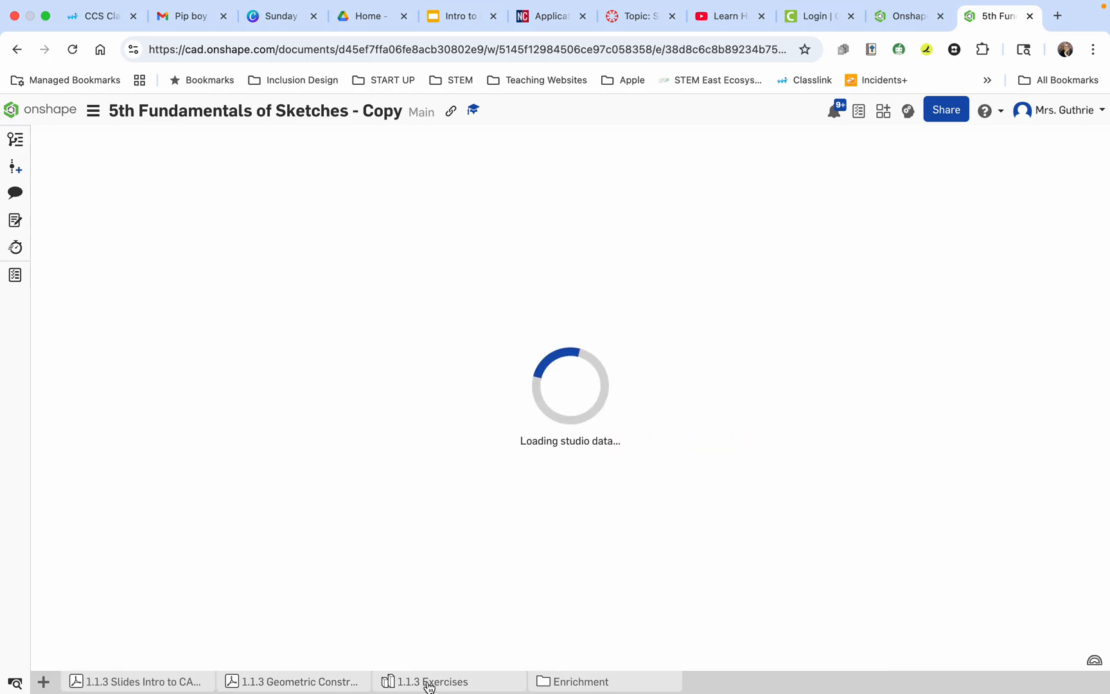
{"action": "scroll", "coordinate": [426, 528], "scroll_direction": "up", "scroll_amount": 5}
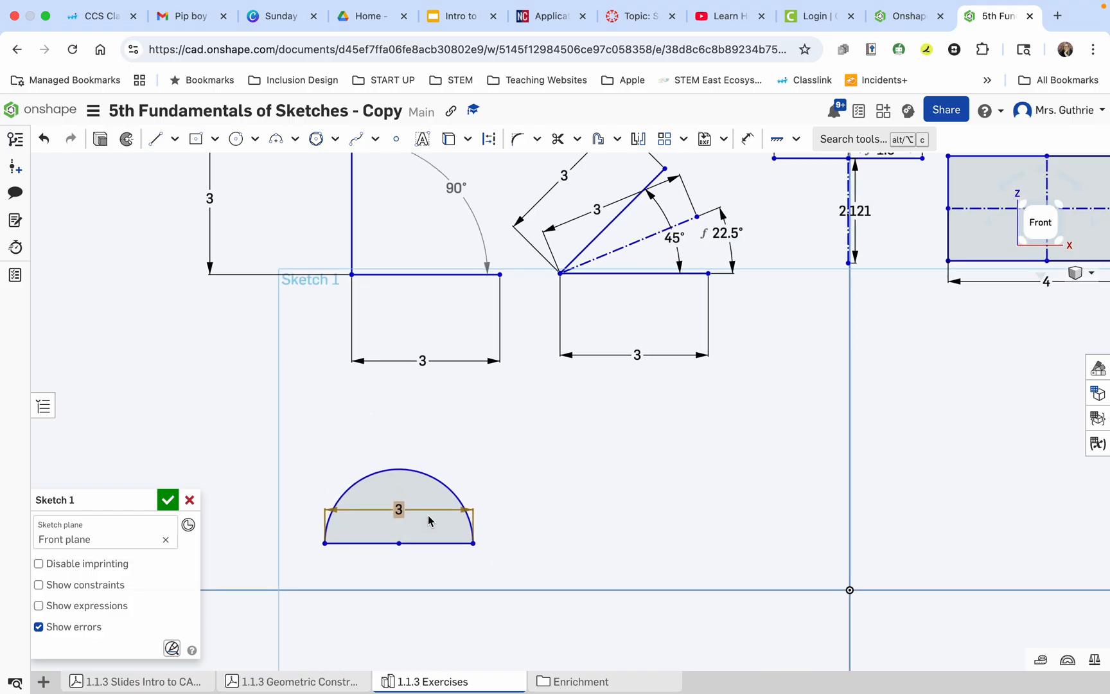
{"action": "scroll", "coordinate": [427, 514], "scroll_direction": "down", "scroll_amount": 3}
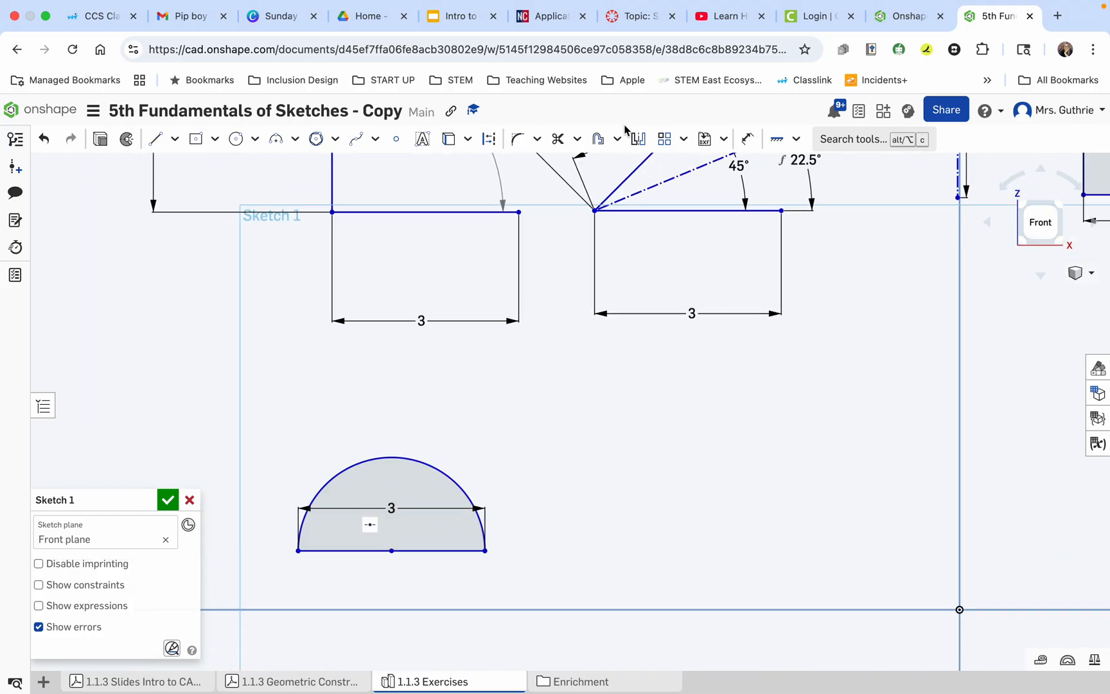
{"action": "left_click", "coordinate": [745, 140]}
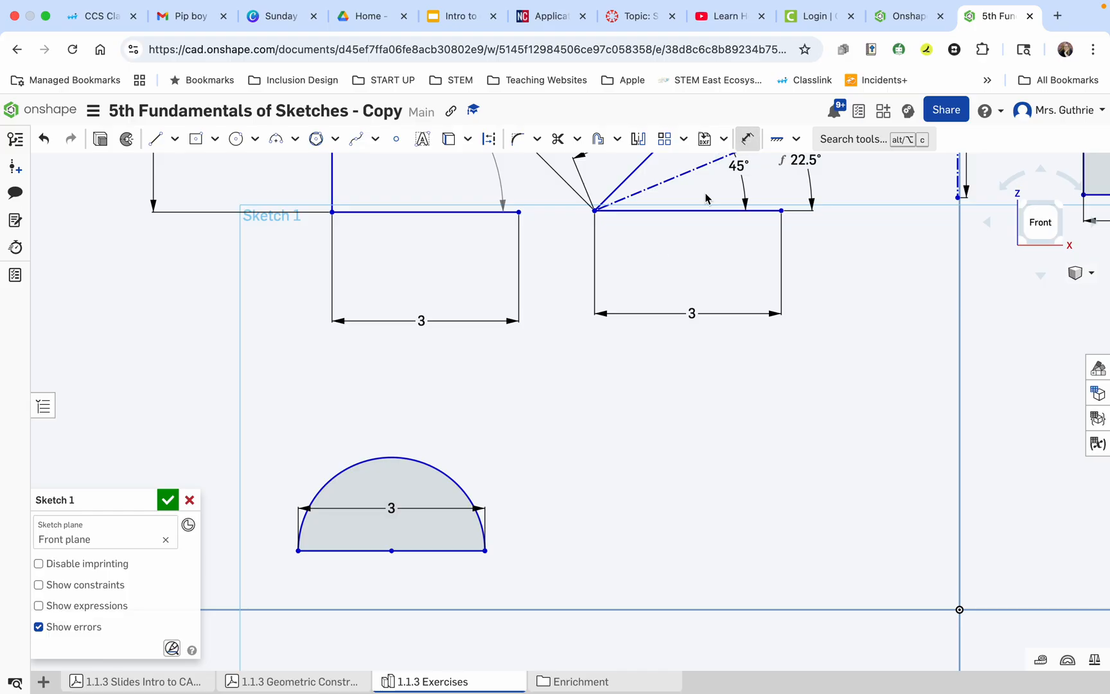
{"action": "left_click", "coordinate": [392, 550]}
{"action": "key", "text": "d"}
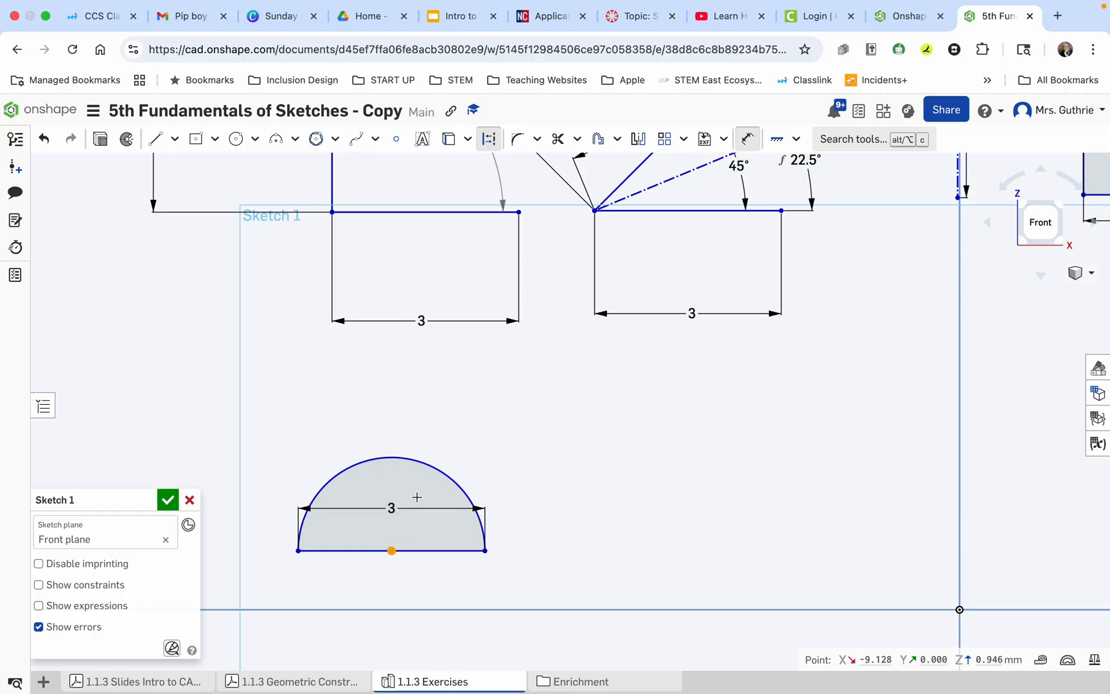
{"action": "left_click", "coordinate": [436, 470]}
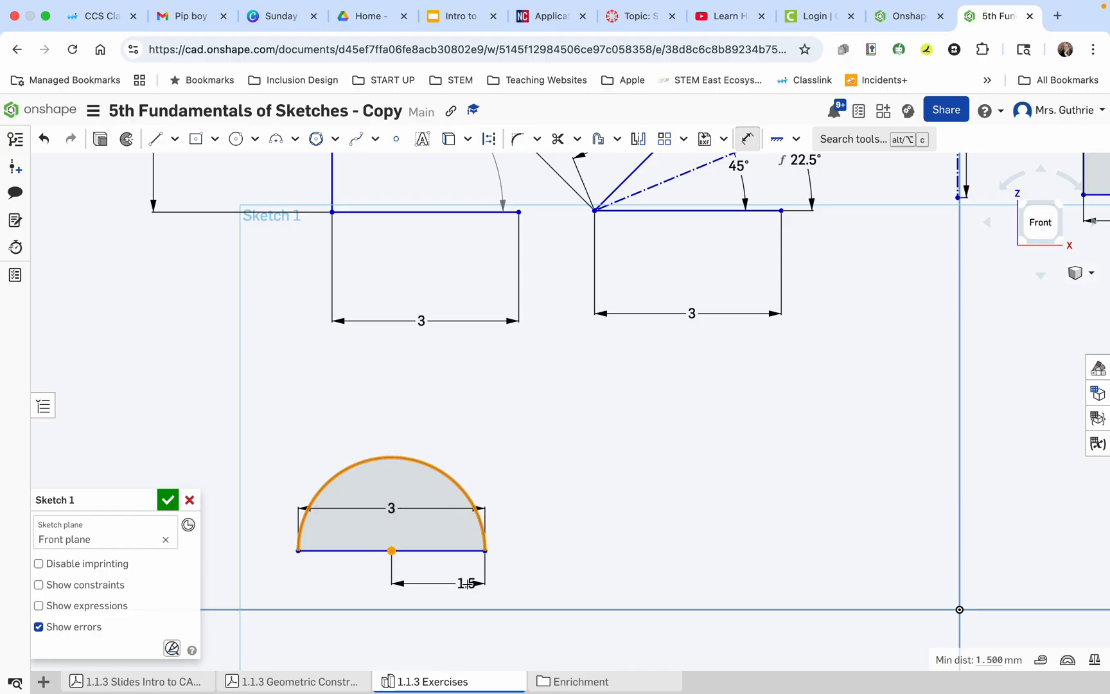
{"action": "key", "text": "Escape"}
{"action": "left_click", "coordinate": [466, 589]}
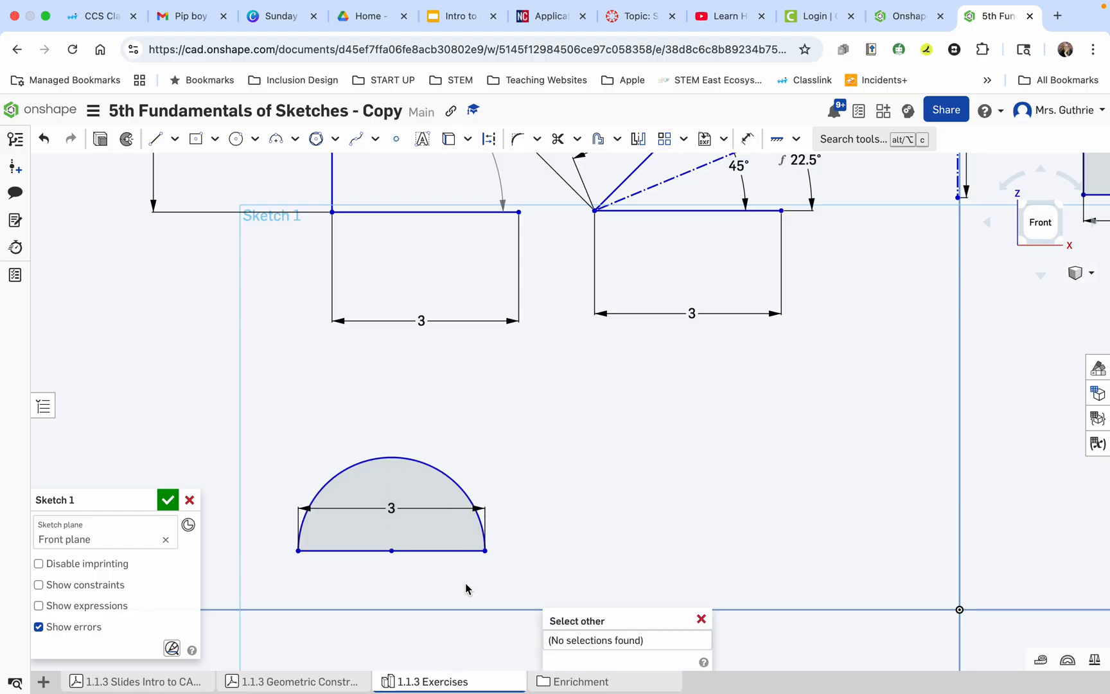
Dimension the radius of the three-point arc, placing the dimension inside the semicircle.
{"action": "left_click", "coordinate": [747, 138]}
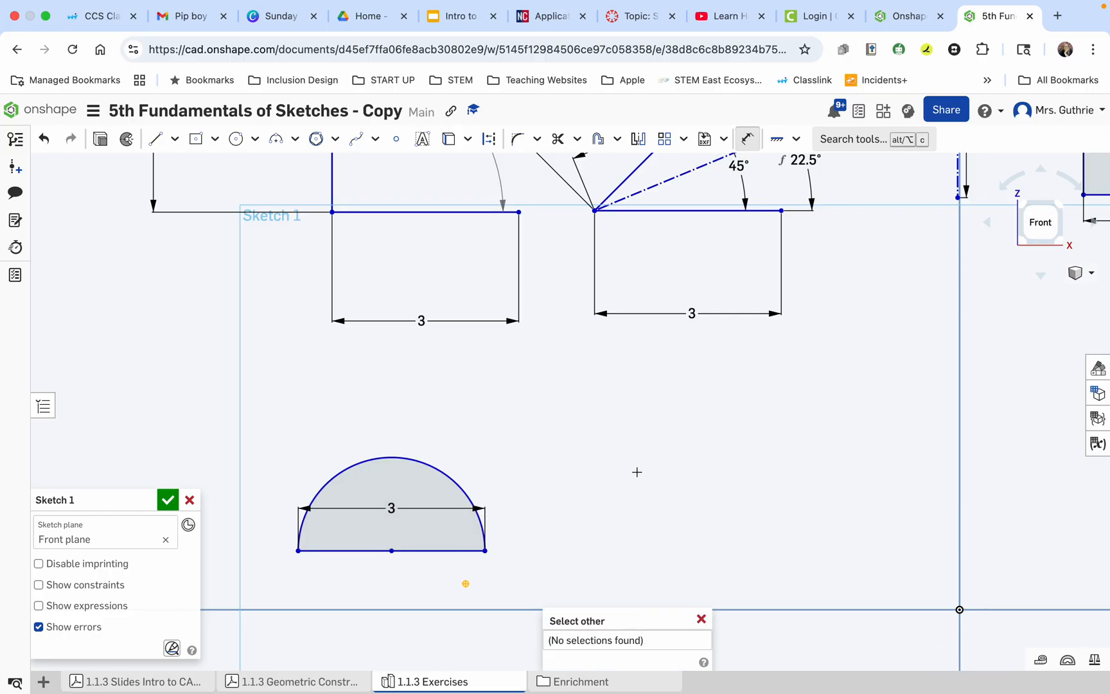
{"action": "left_click", "coordinate": [701, 618]}
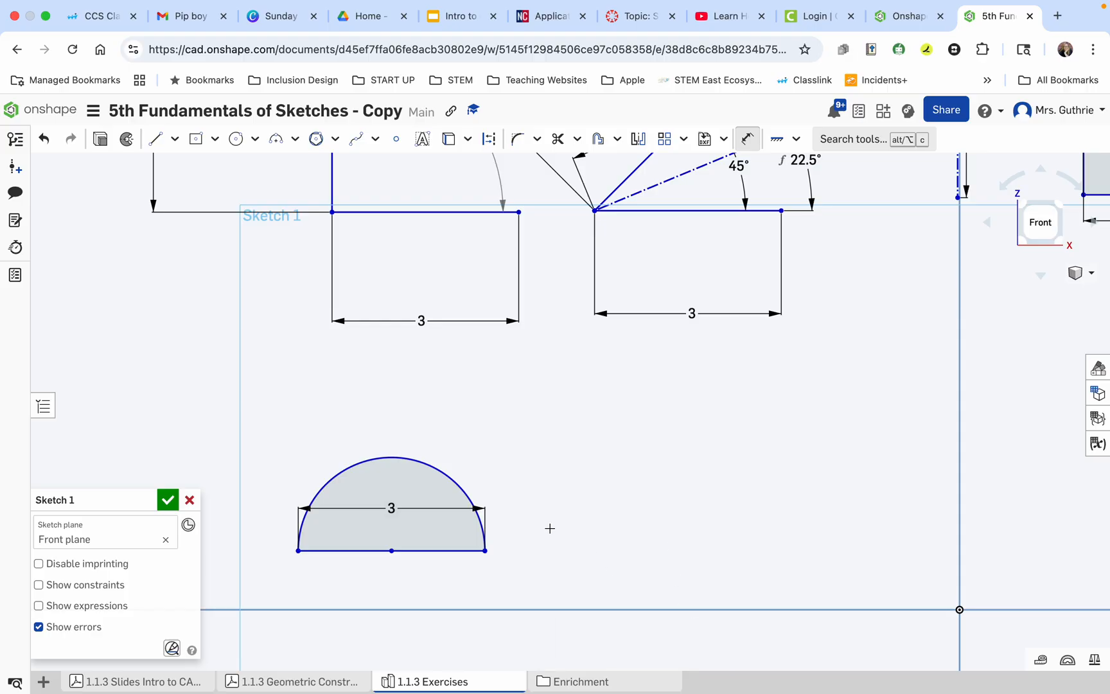
{"action": "left_click", "coordinate": [432, 470]}
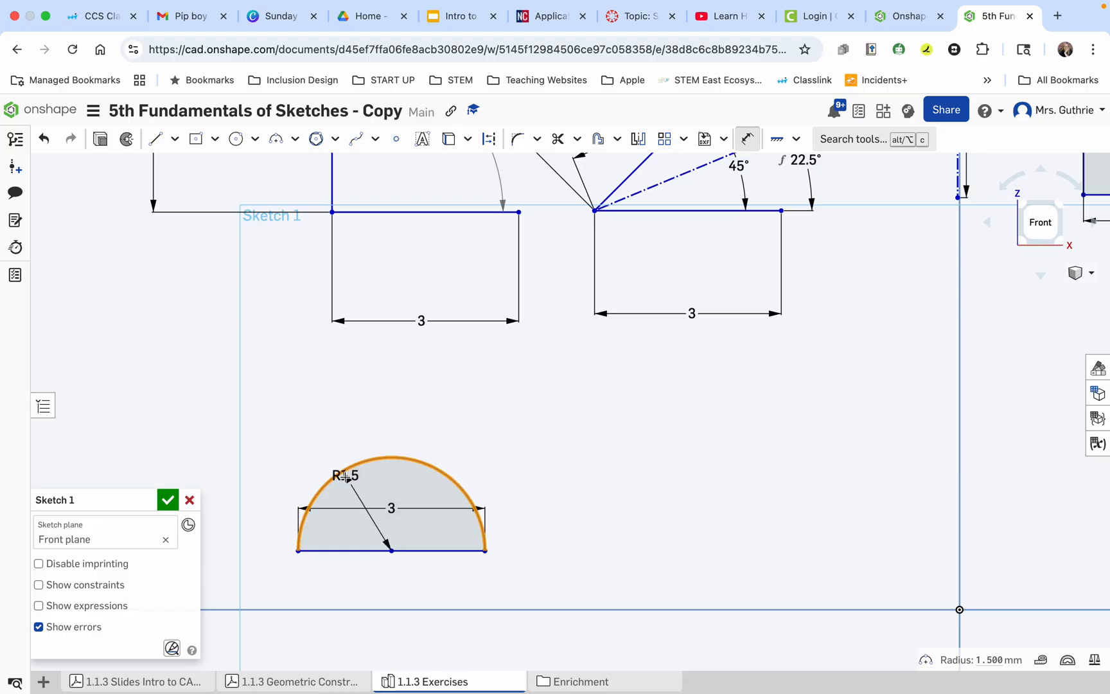
{"action": "key", "text": "Escape"}
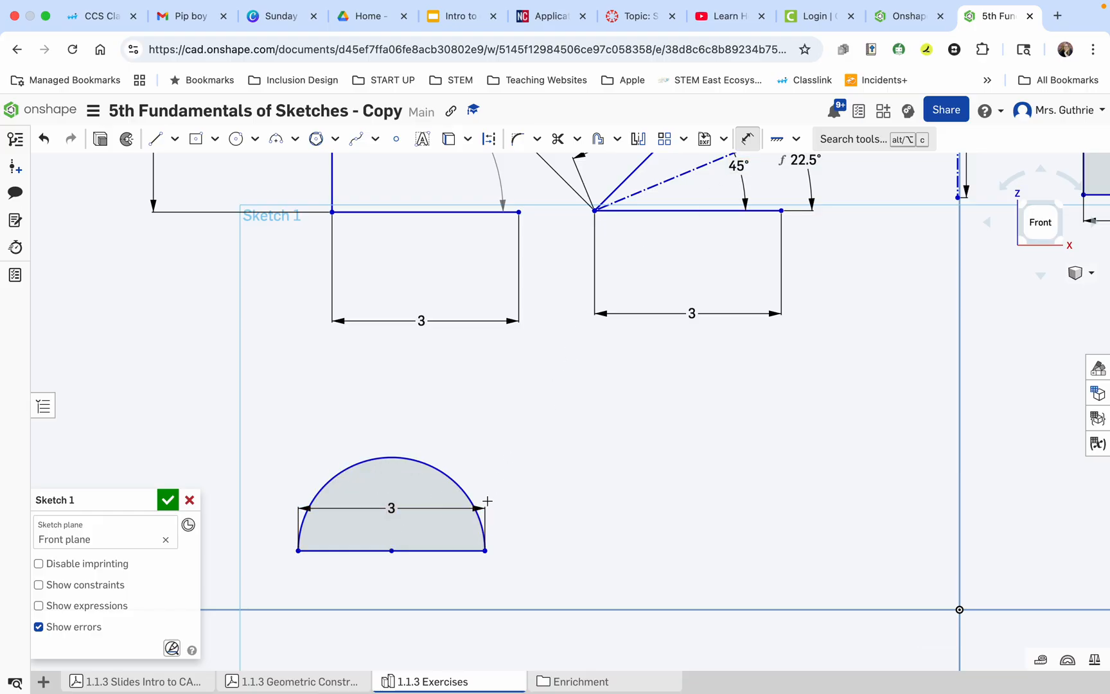
{"action": "left_click", "coordinate": [456, 486]}
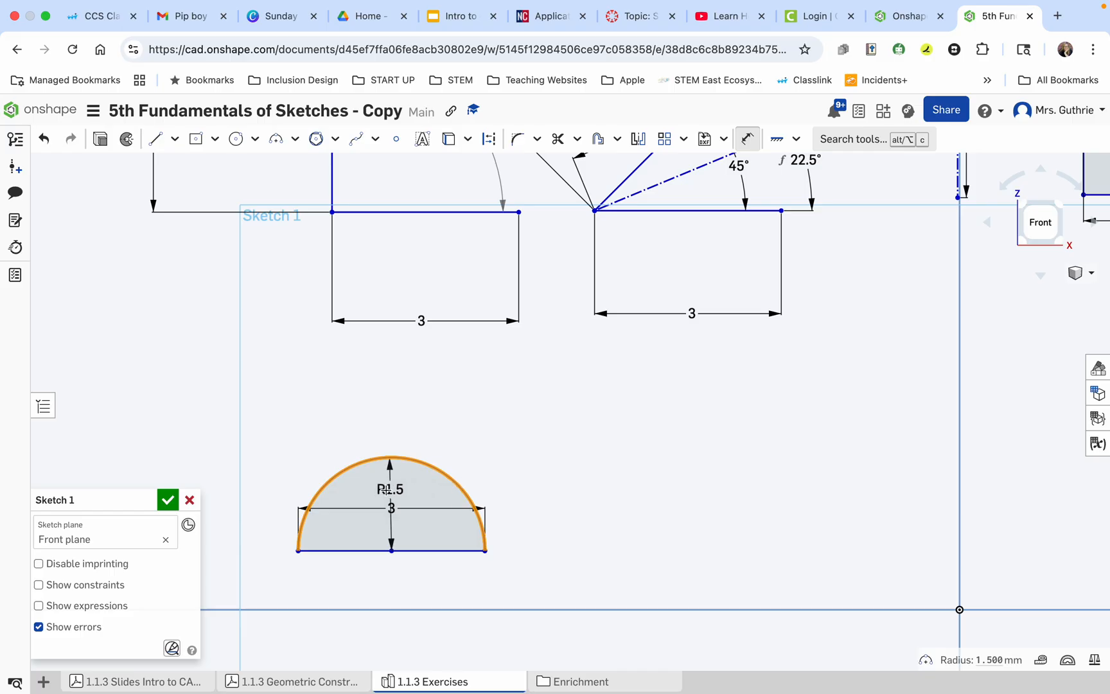
{"action": "left_click", "coordinate": [366, 485]}
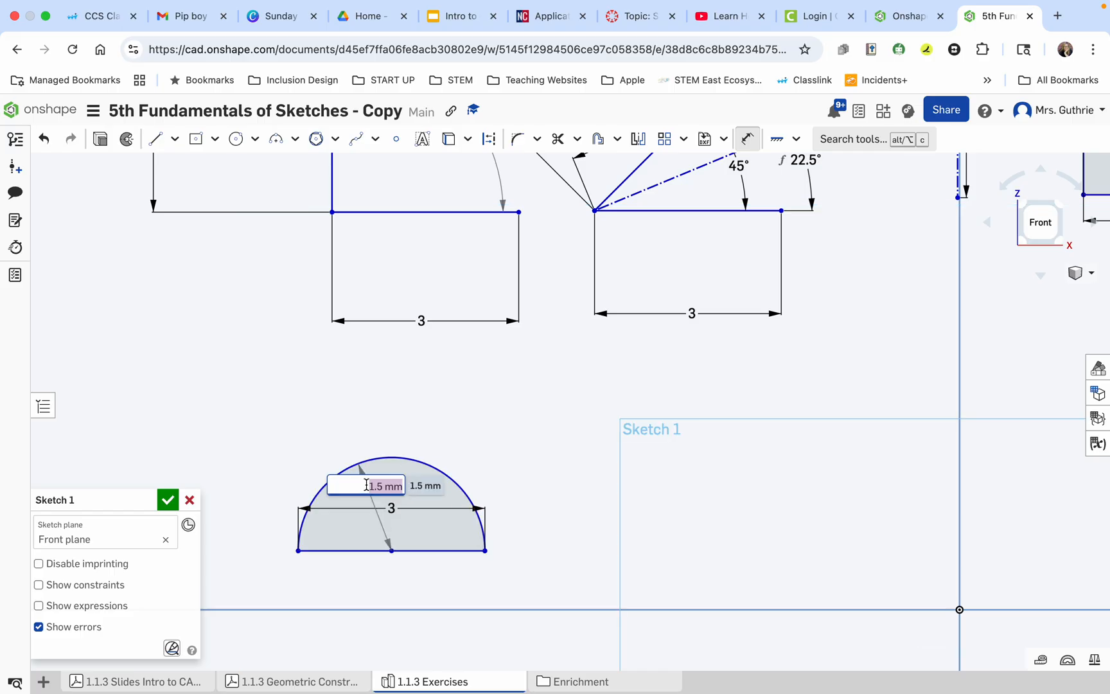
{"action": "key", "text": "Return"}
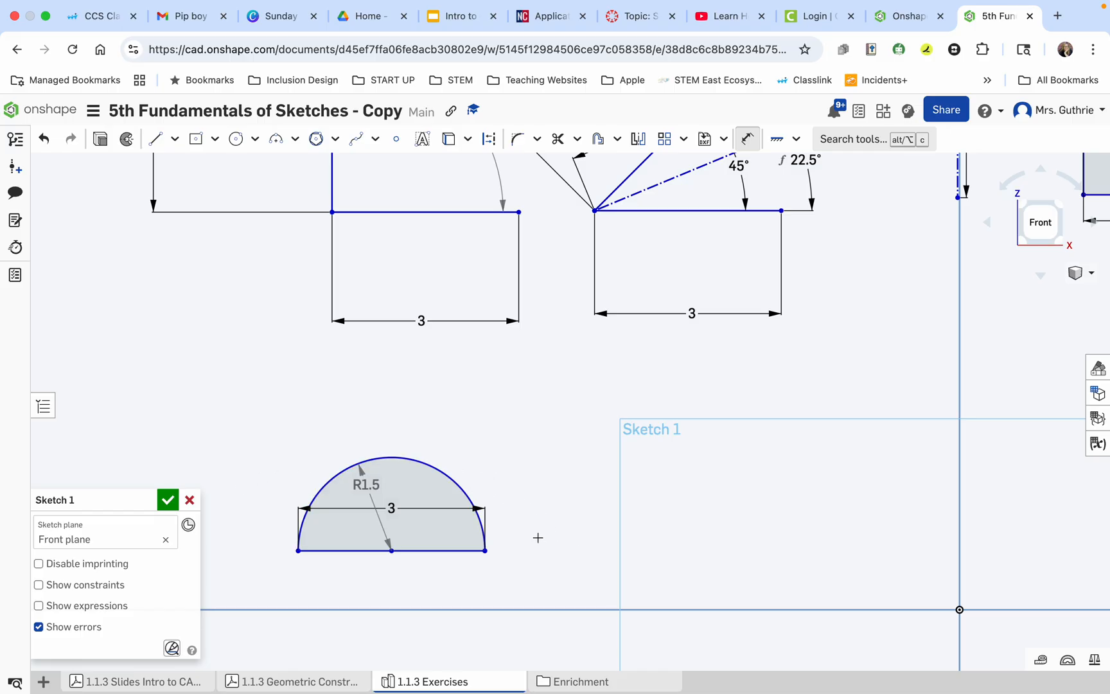
Draw a second horizontal line to the right of the semicircle and set its length to 3 mm.
{"action": "left_click", "coordinate": [155, 139]}
{"action": "left_click", "coordinate": [510, 548]}
{"action": "left_click", "coordinate": [763, 547]}
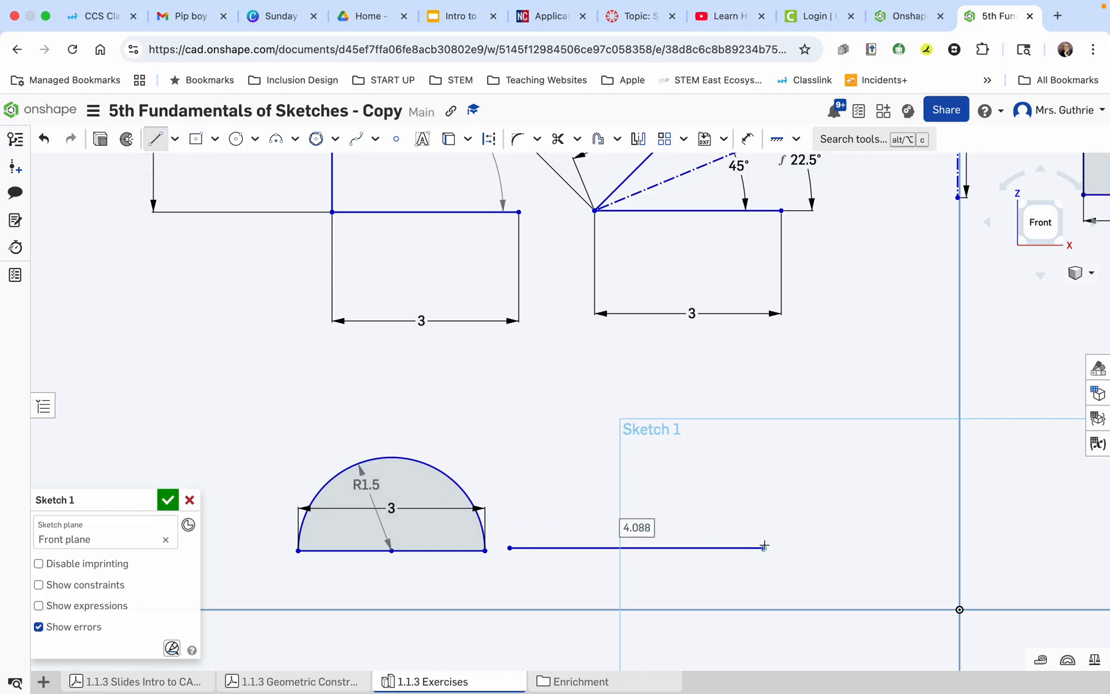
{"action": "type", "text": "3"}
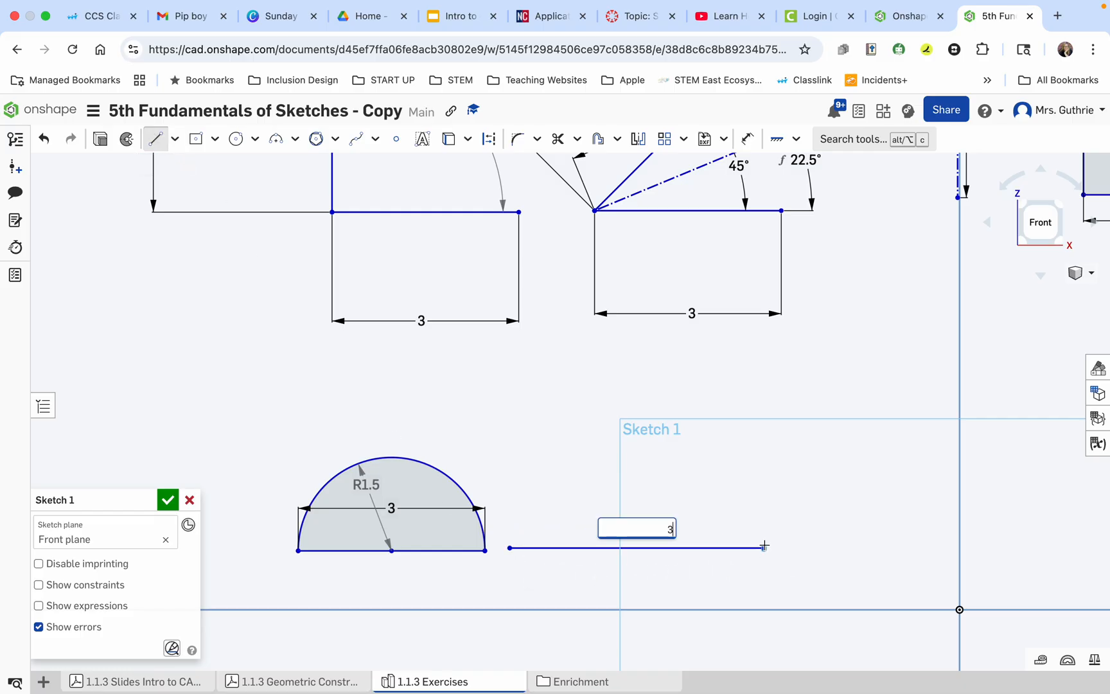
{"action": "key", "text": "Return"}
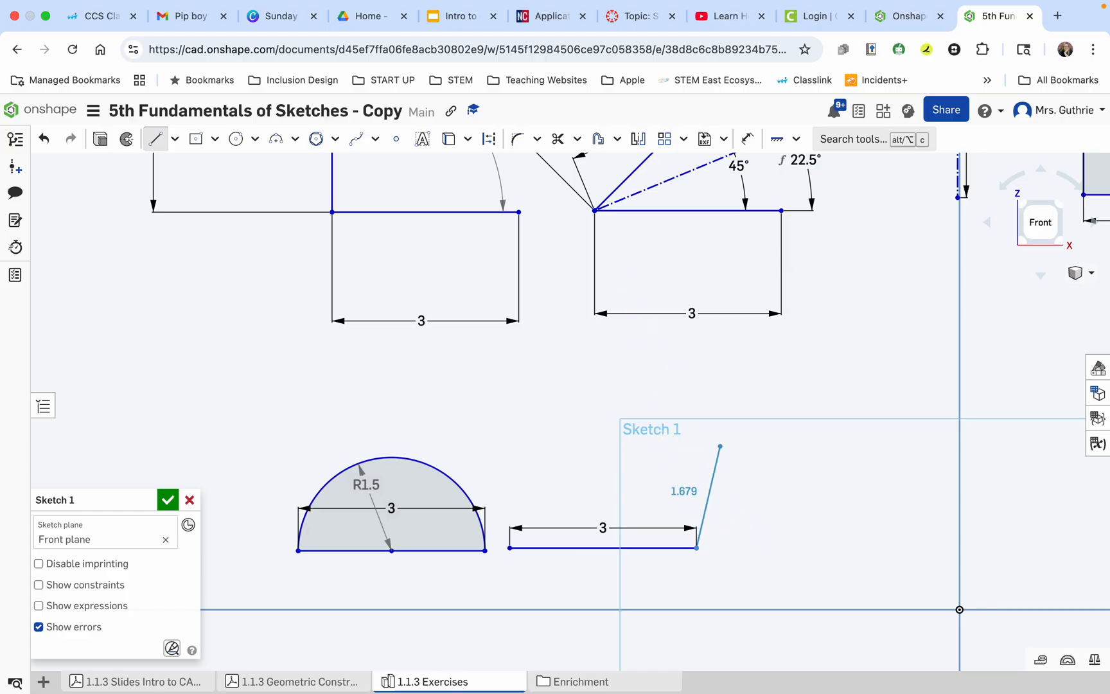
{"action": "key", "text": "Escape"}
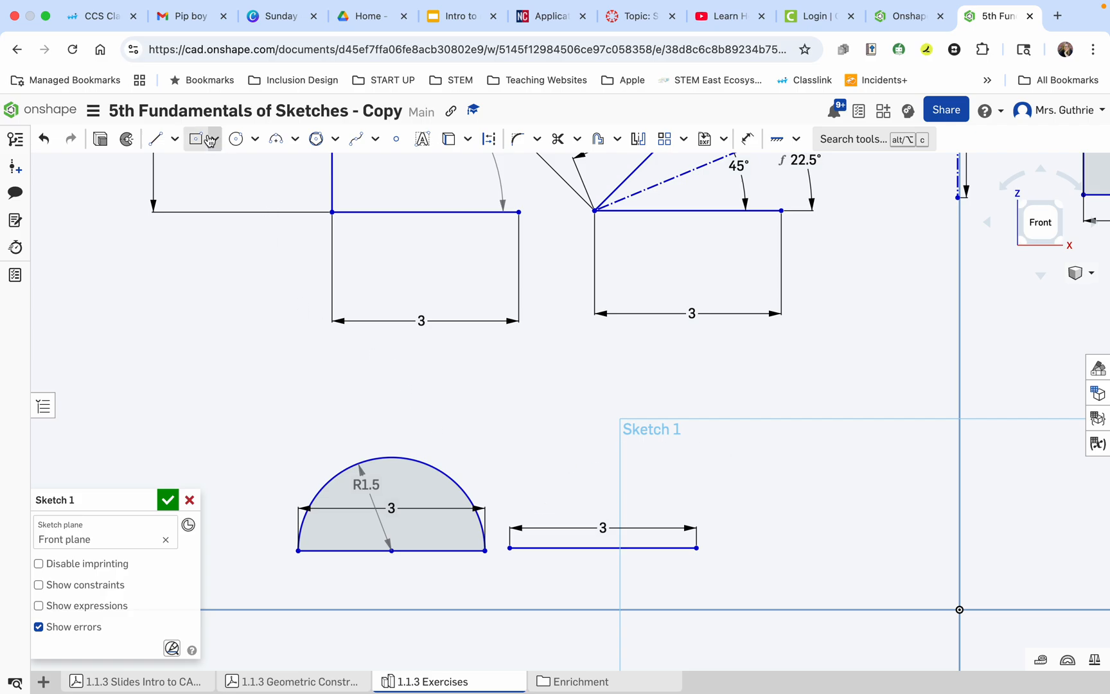
Connect the second line's endpoints with a three-point arc above it, with a radius of about 1.5 mm.
{"action": "left_click", "coordinate": [277, 145]}
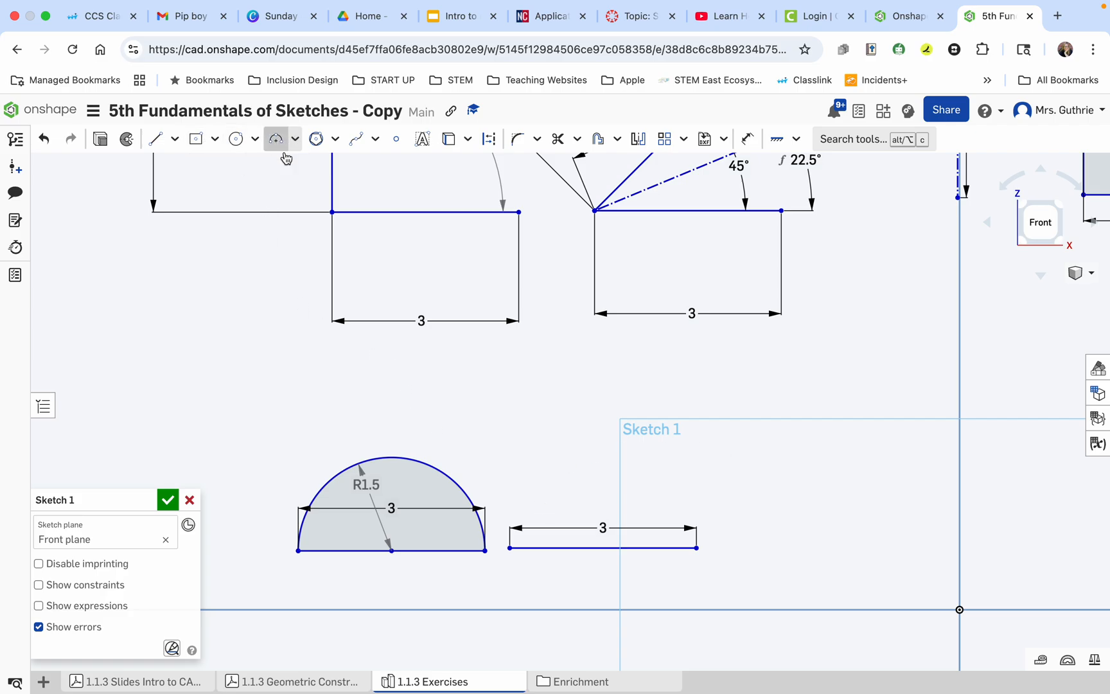
{"action": "left_click", "coordinate": [509, 548]}
{"action": "left_click", "coordinate": [696, 547]}
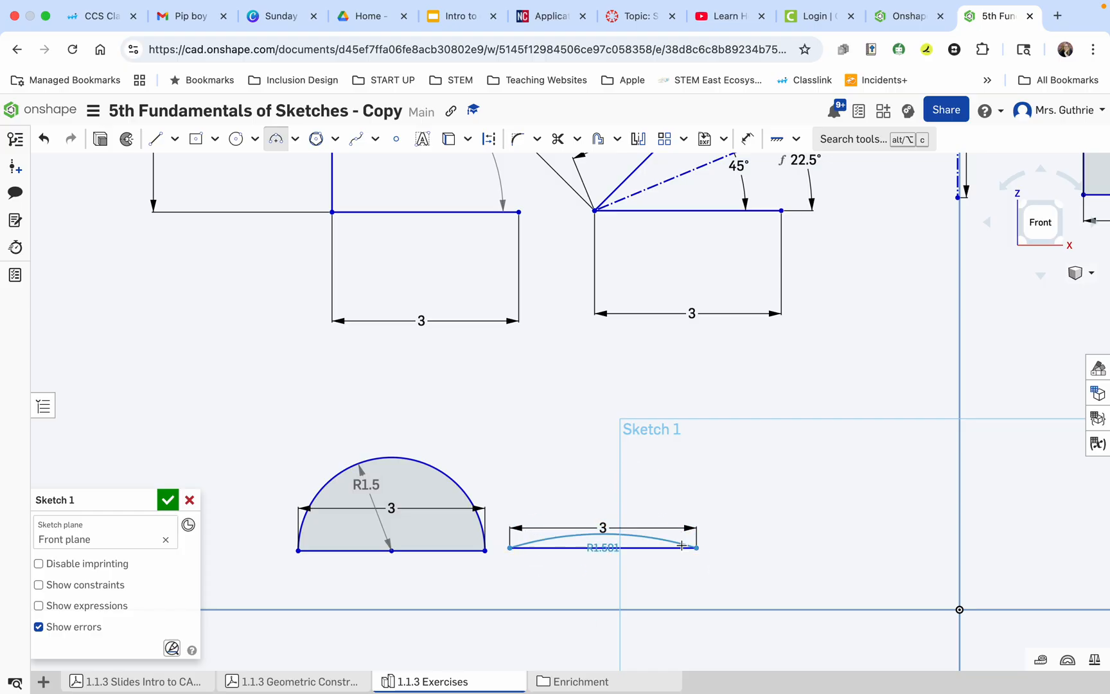
{"action": "left_click", "coordinate": [598, 454]}
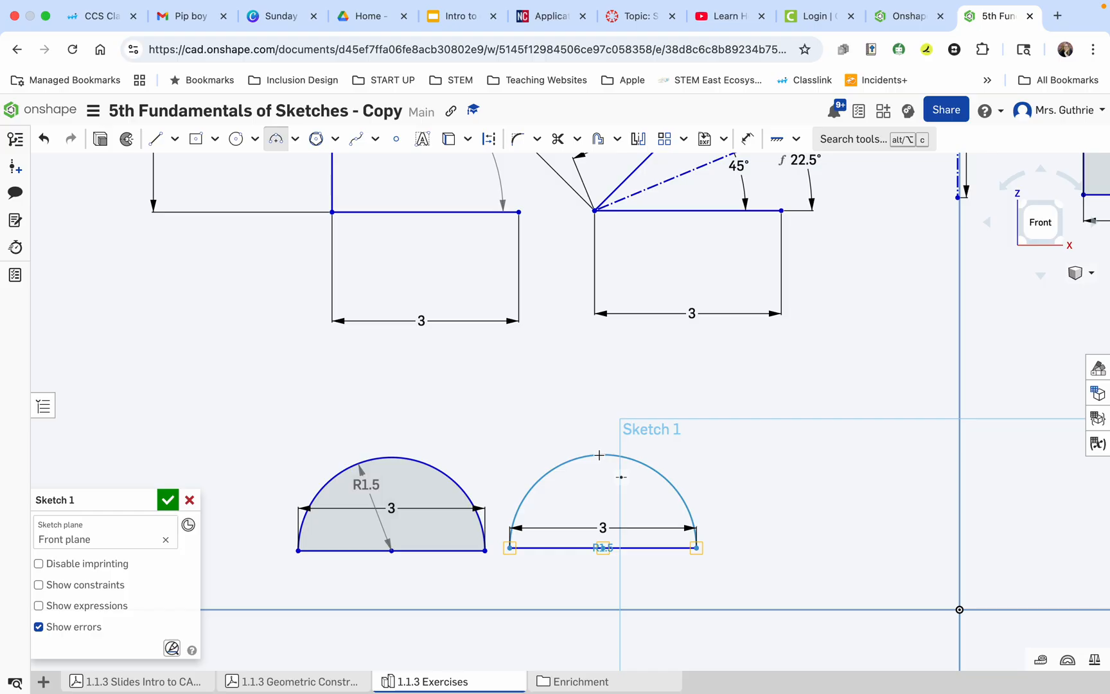
{"action": "mouse_move", "coordinate": [599, 455]}
{"action": "left_mouse_down"}
{"action": "mouse_move", "coordinate": [596, 484]}
{"action": "mouse_move", "coordinate": [599, 426]}
{"action": "mouse_move", "coordinate": [599, 456]}
{"action": "left_mouse_up"}
{"action": "left_click_drag", "start_coordinate": [602, 453], "coordinate": [603, 454]}
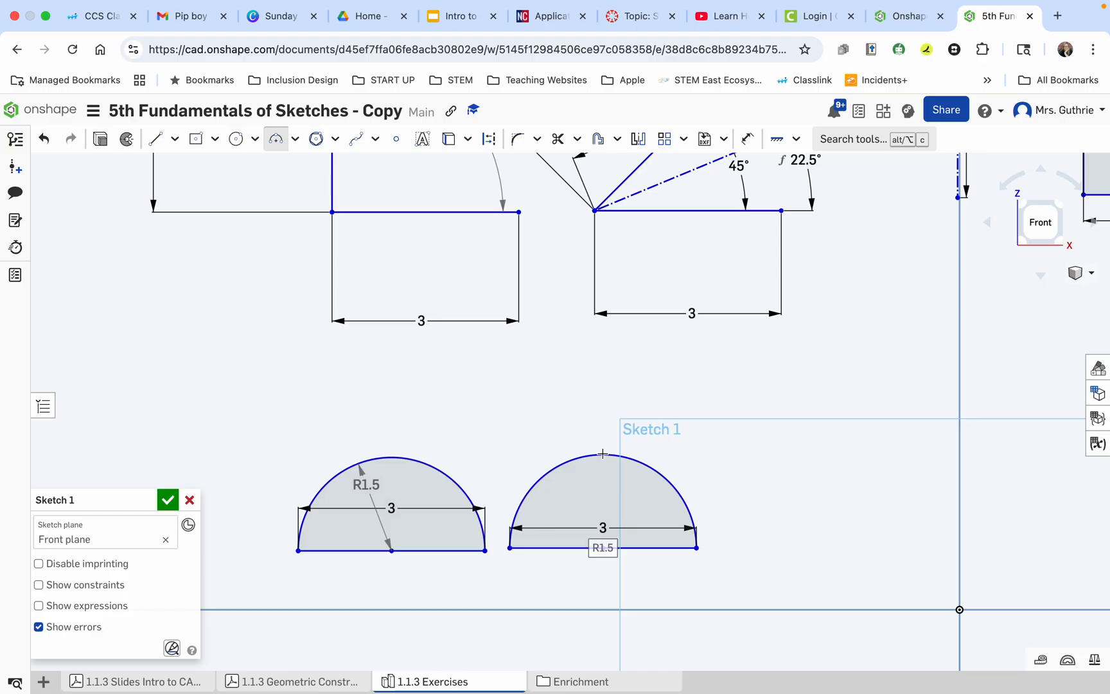
{"action": "key", "text": "Escape"}
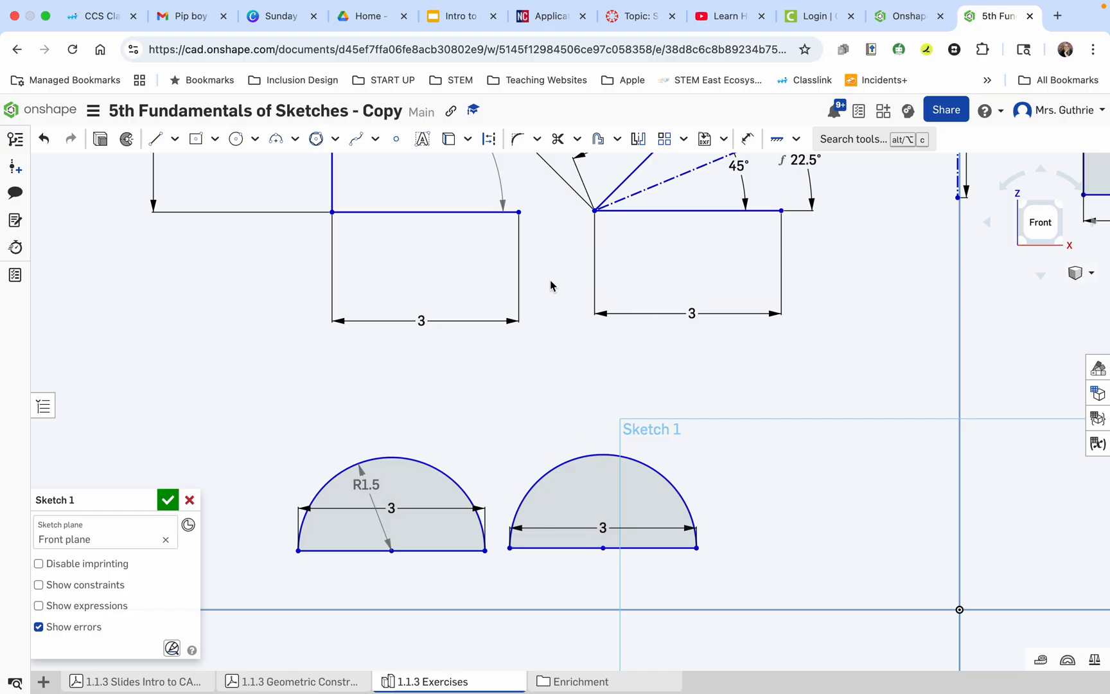
Draw a vertical construction line about 1.5 mm long from the midpoint of the second semicircle's base line up to the top of its arc.
{"action": "left_click", "coordinate": [156, 140]}
{"action": "left_click", "coordinate": [489, 139]}
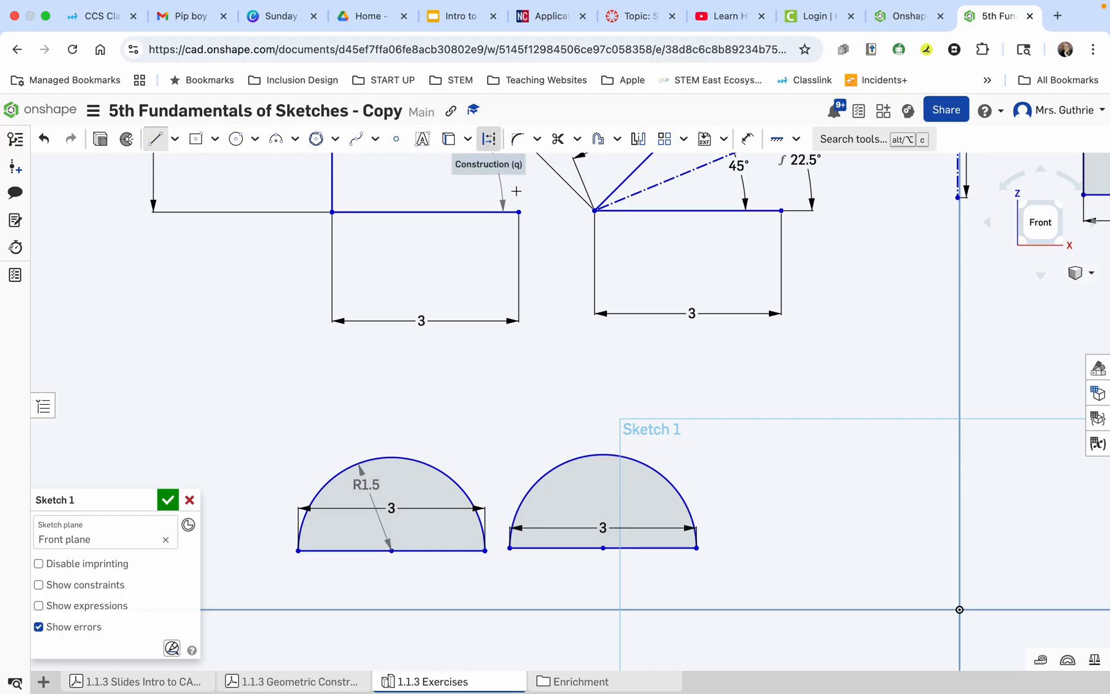
{"action": "left_click", "coordinate": [602, 548]}
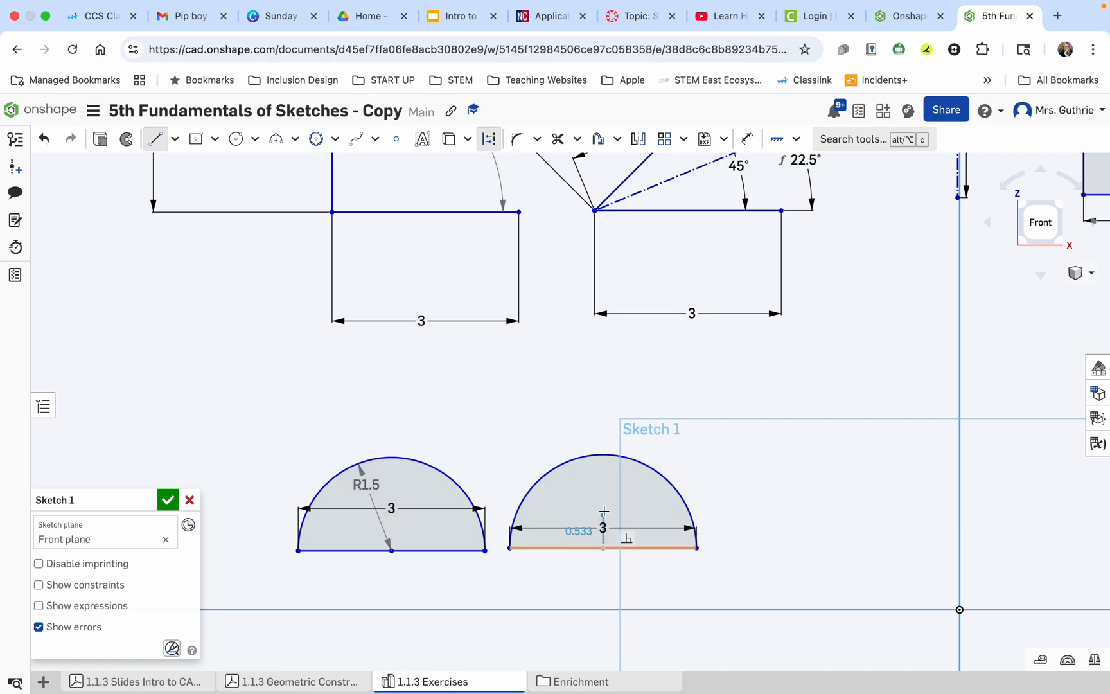
{"action": "left_click", "coordinate": [603, 456]}
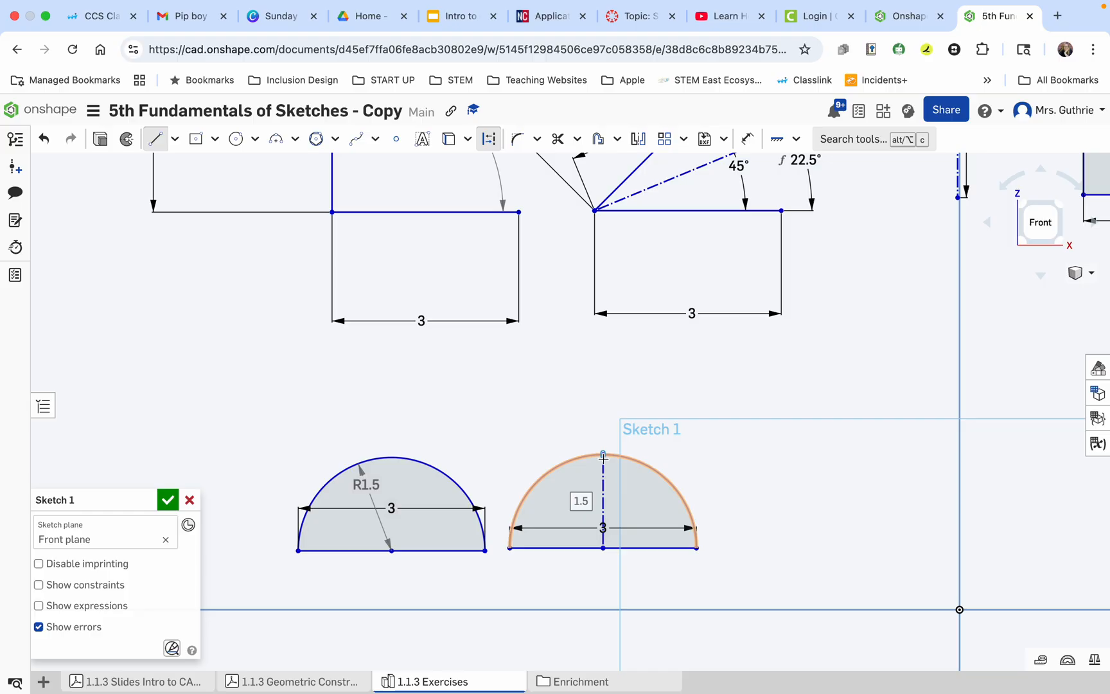
{"action": "key", "text": "Escape"}
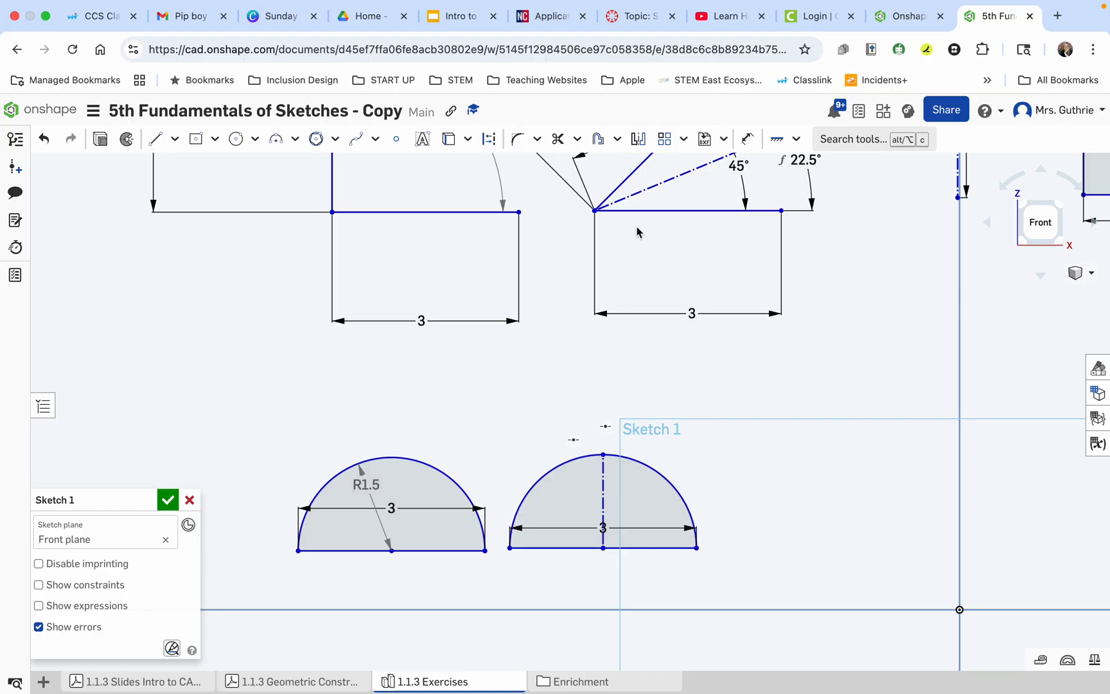
Check exercise 8 in the Geometric Construction Exercises PDF and dimension the second arc's radius inside its semicircle, to the right of the construction line.
{"action": "left_click", "coordinate": [292, 682]}
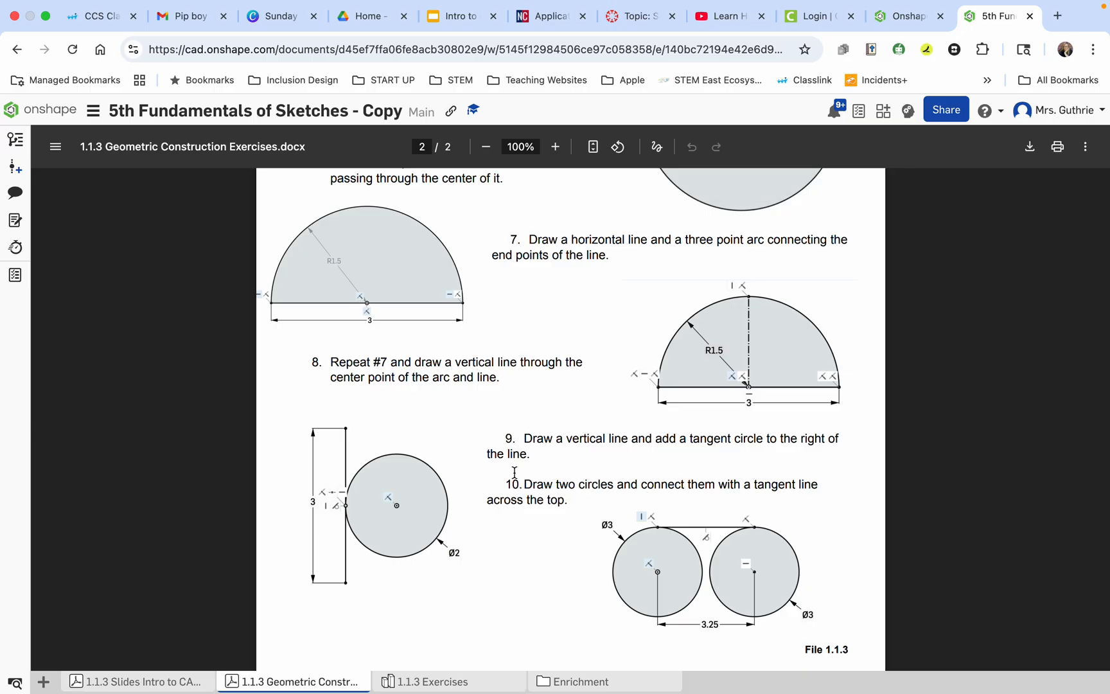
{"action": "left_click", "coordinate": [429, 682]}
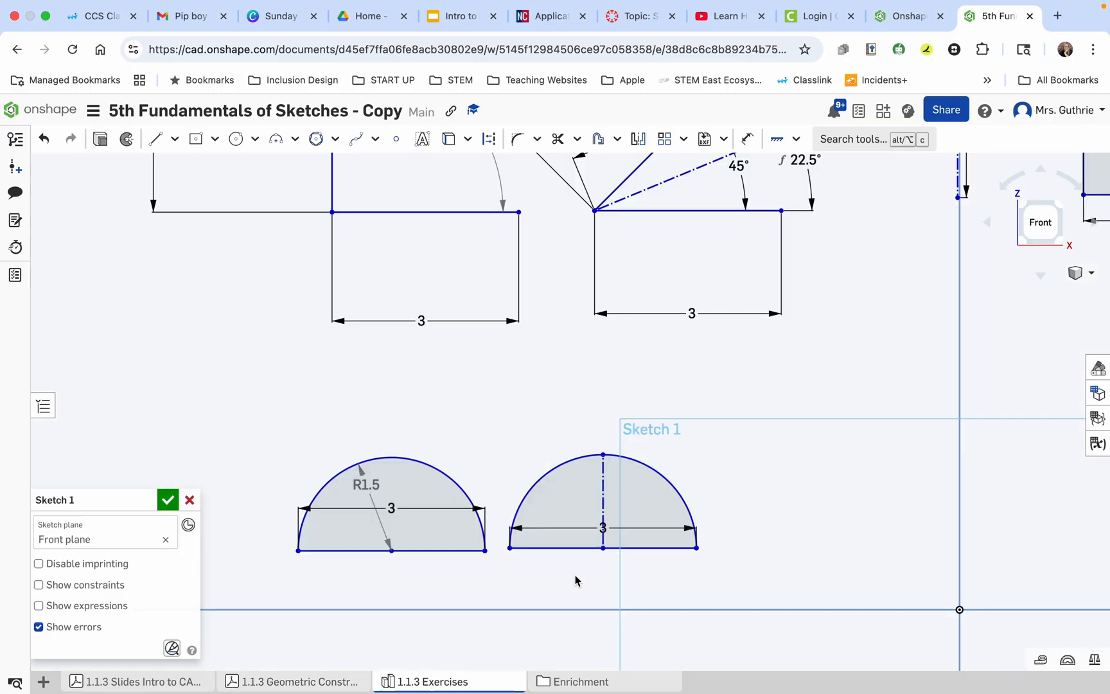
{"action": "left_click", "coordinate": [747, 138]}
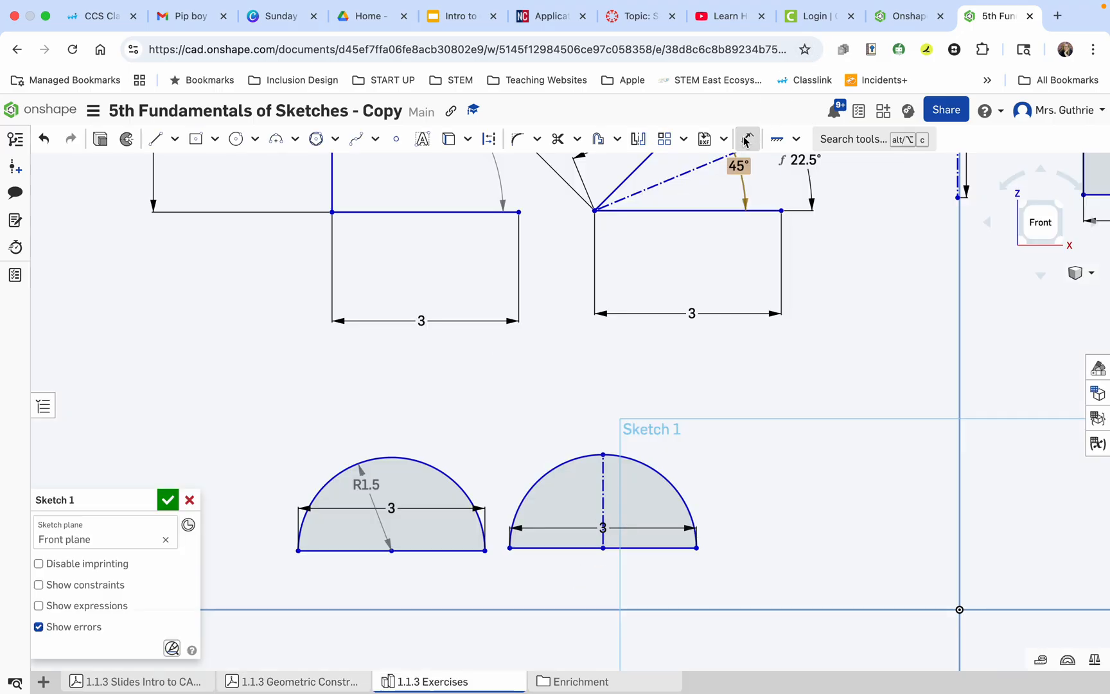
{"action": "left_click", "coordinate": [652, 468]}
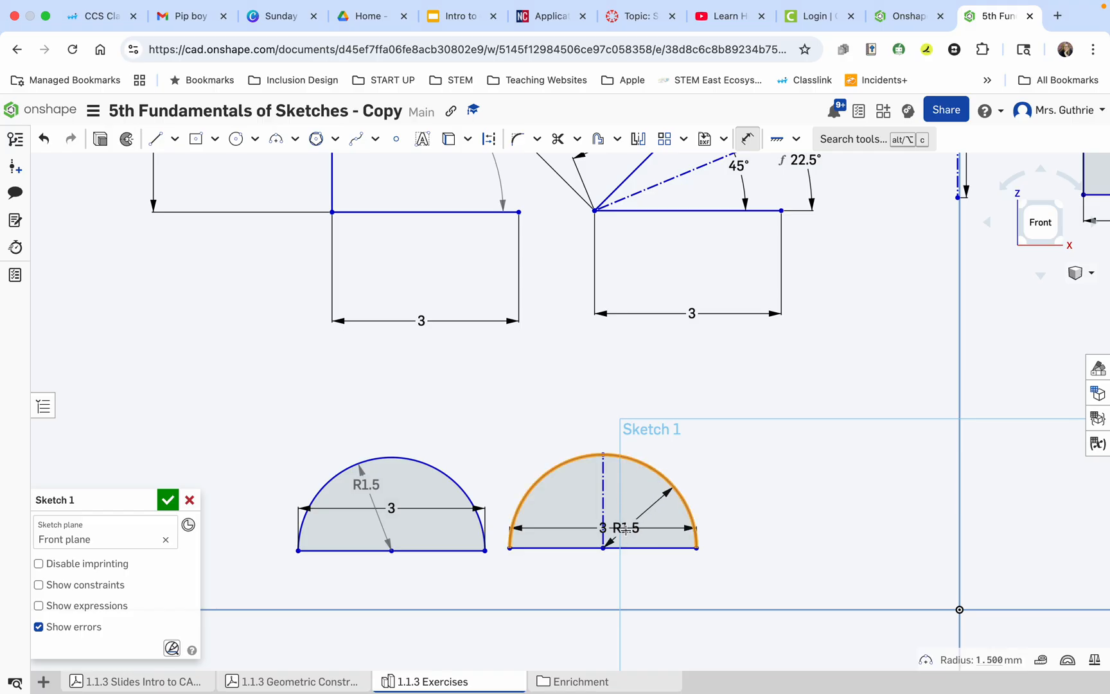
{"action": "left_click", "coordinate": [636, 504]}
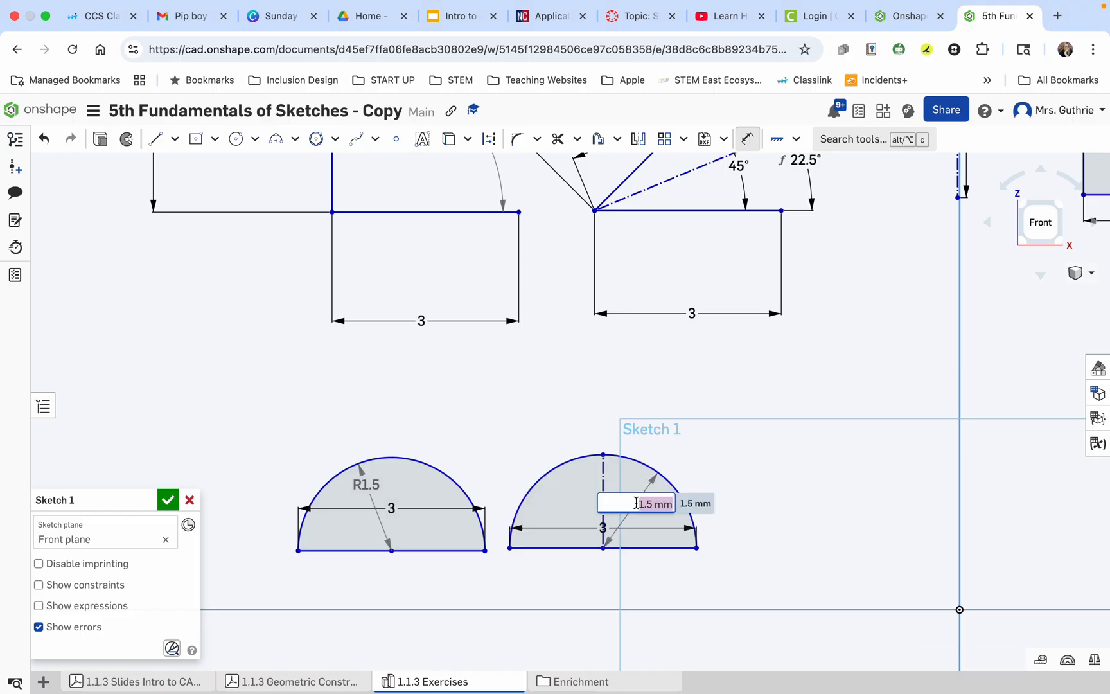
{"action": "key", "text": "Return"}
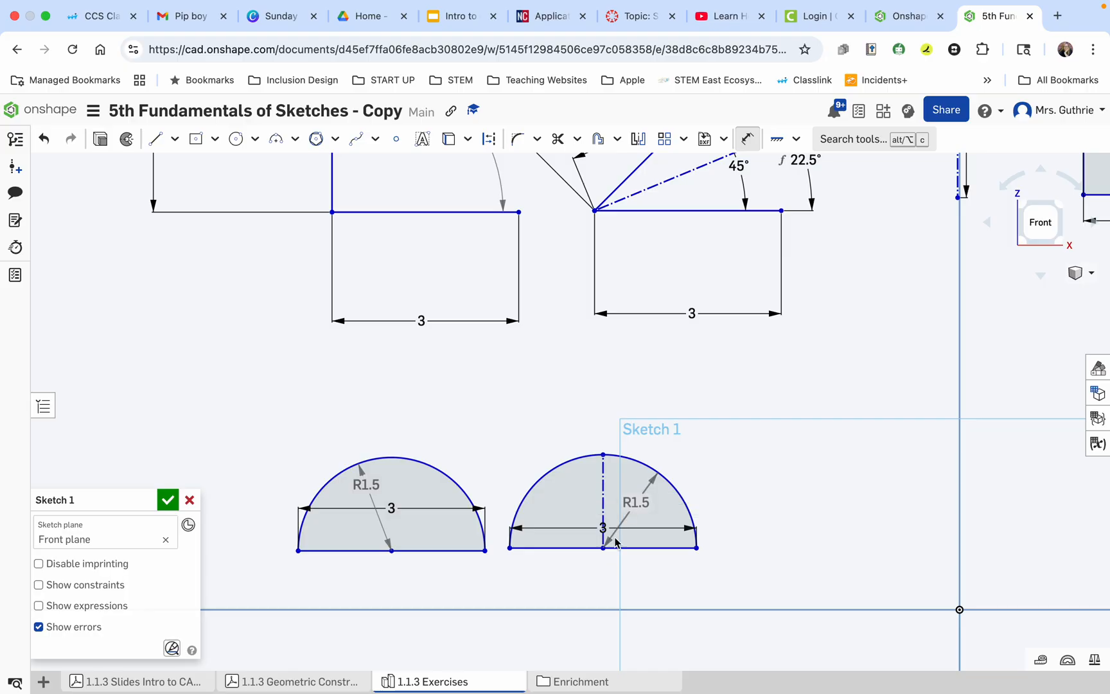
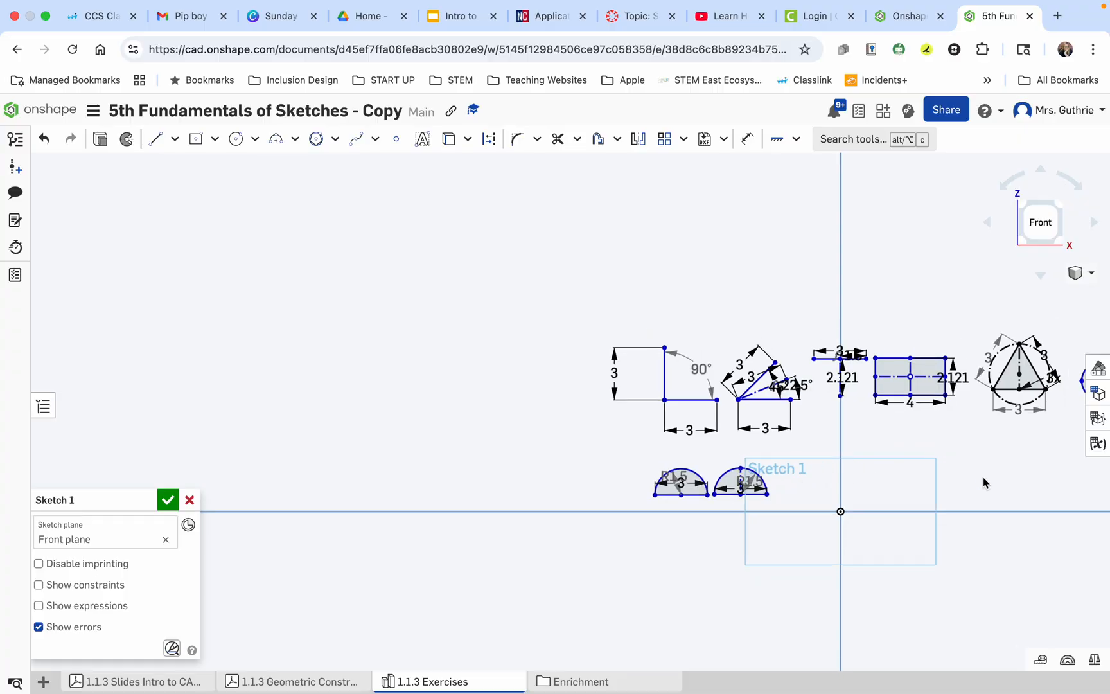
Draw a vertical line below the 4 mm wide rectangle and set its length to 3 mm.
{"action": "scroll", "coordinate": [983, 476], "scroll_direction": "up", "scroll_amount": 5}
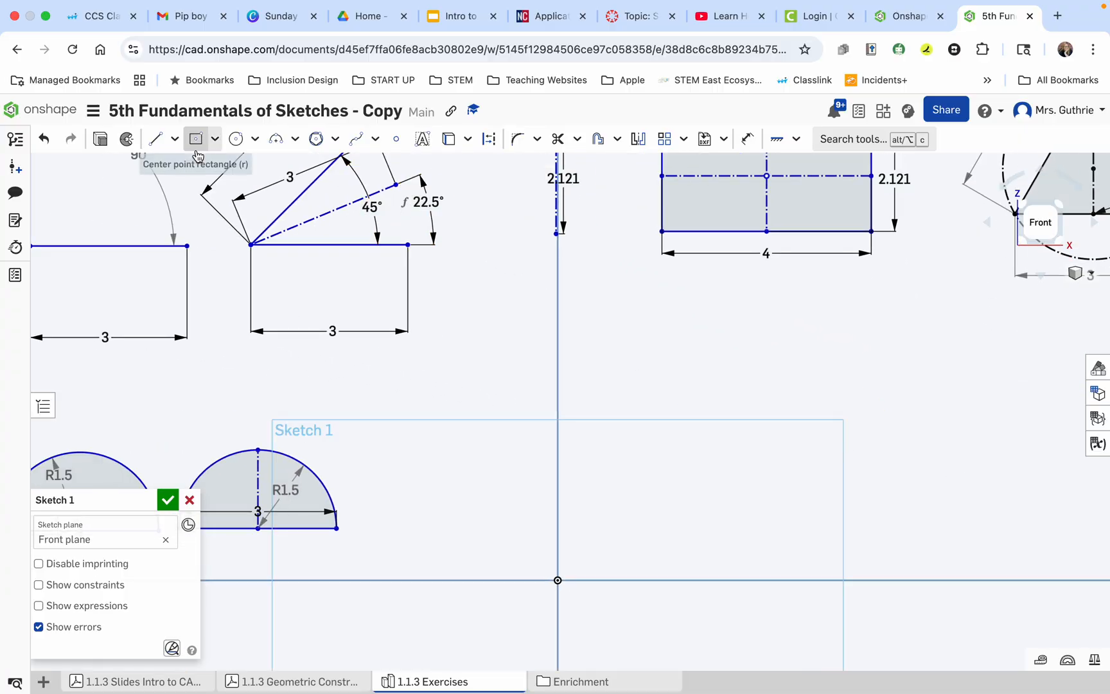
{"action": "left_click", "coordinate": [155, 139]}
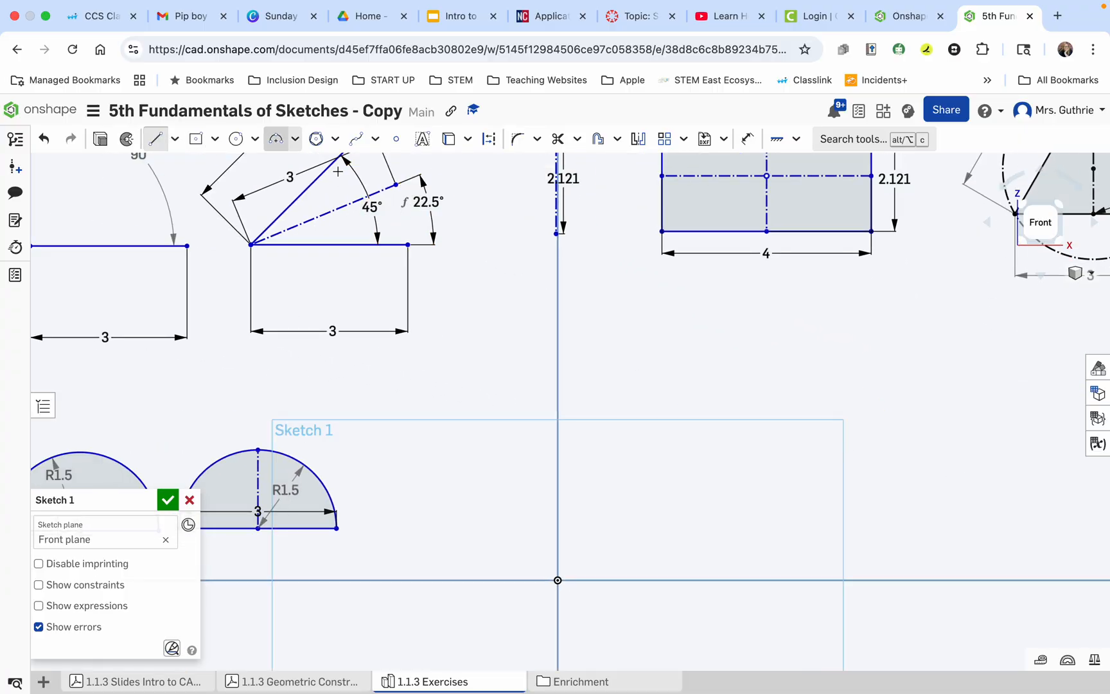
{"action": "left_click", "coordinate": [670, 319]}
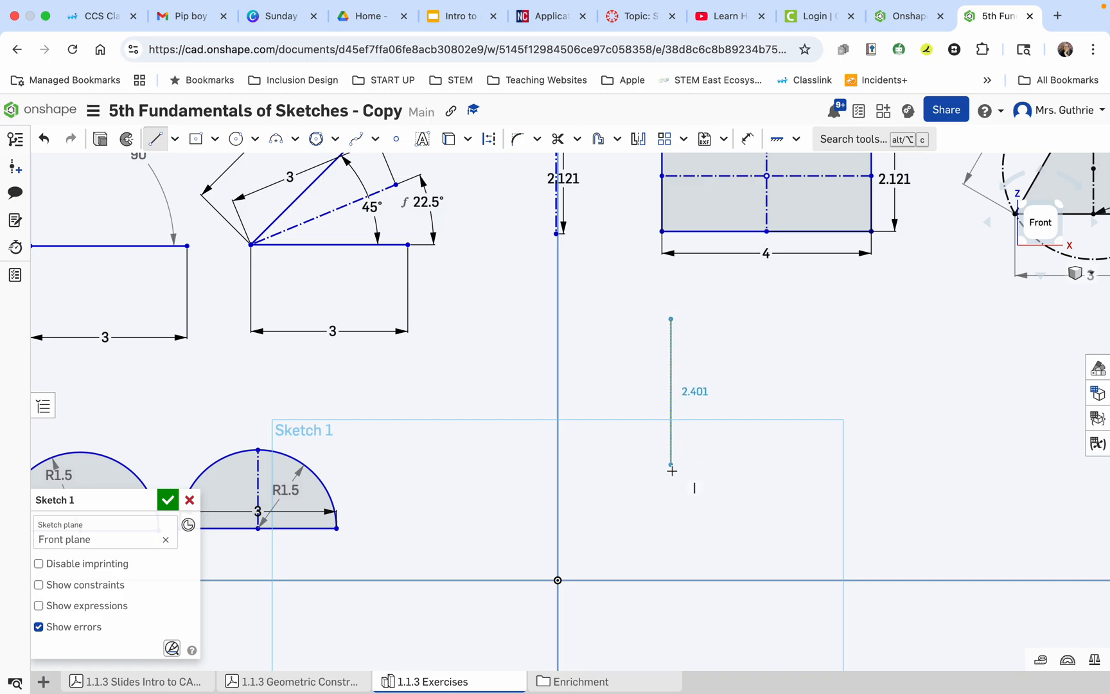
{"action": "left_click", "coordinate": [671, 509]}
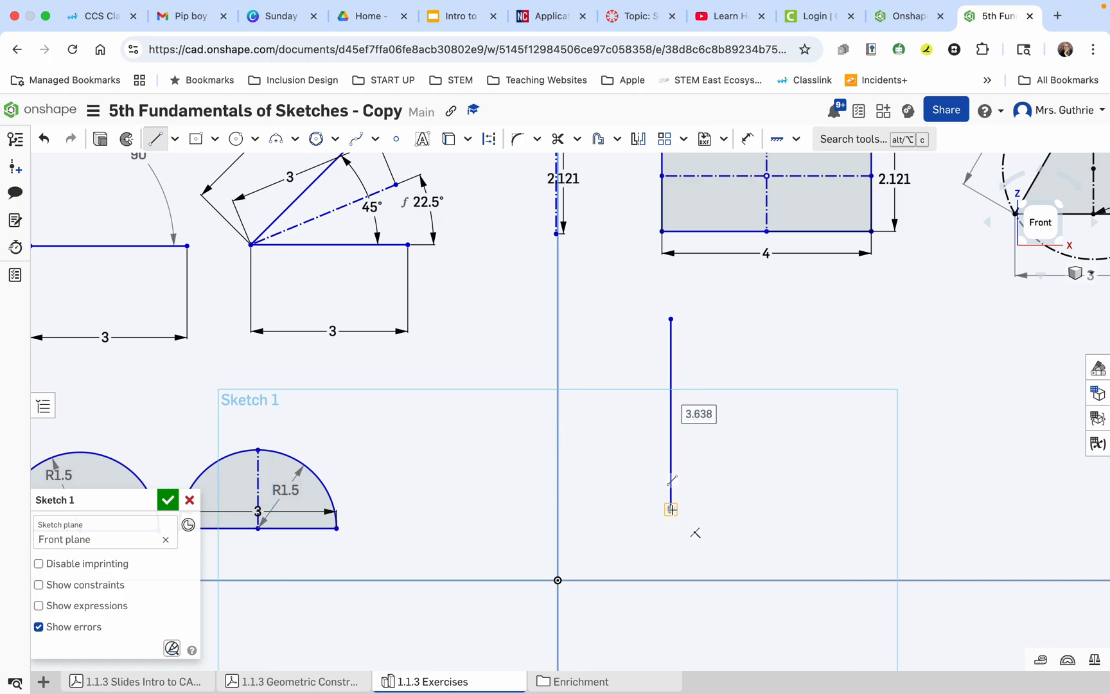
{"action": "type", "text": "3"}
{"action": "key", "text": "Return"}
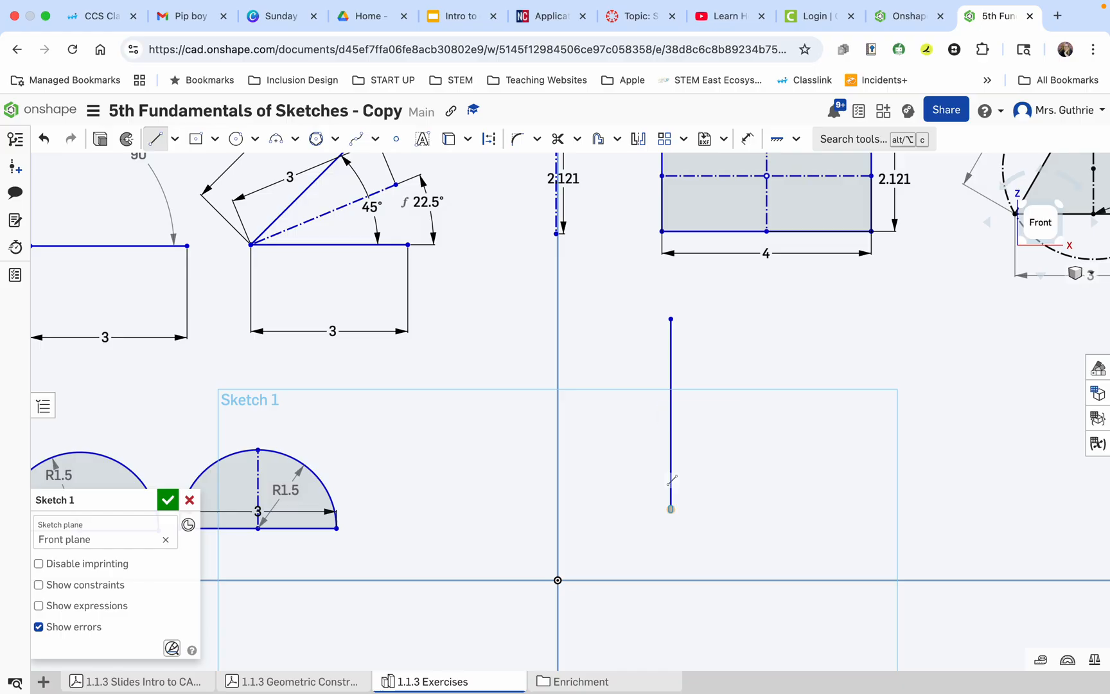
{"action": "key", "text": "t"}
{"action": "left_click", "coordinate": [671, 508]}
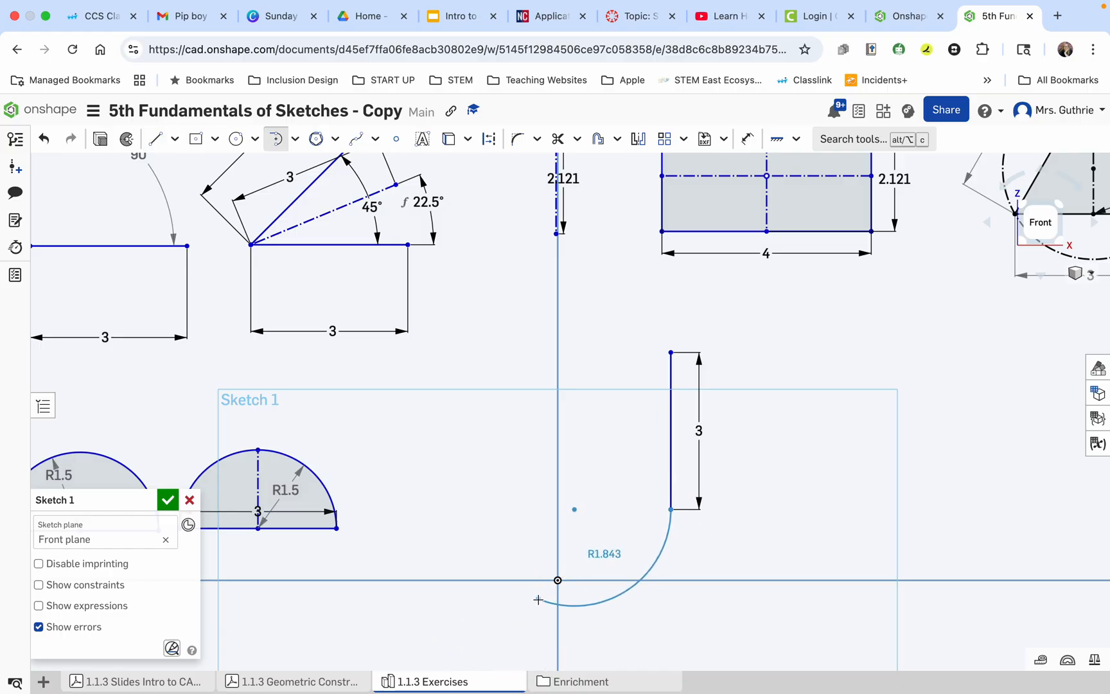
{"action": "key", "text": "Escape"}
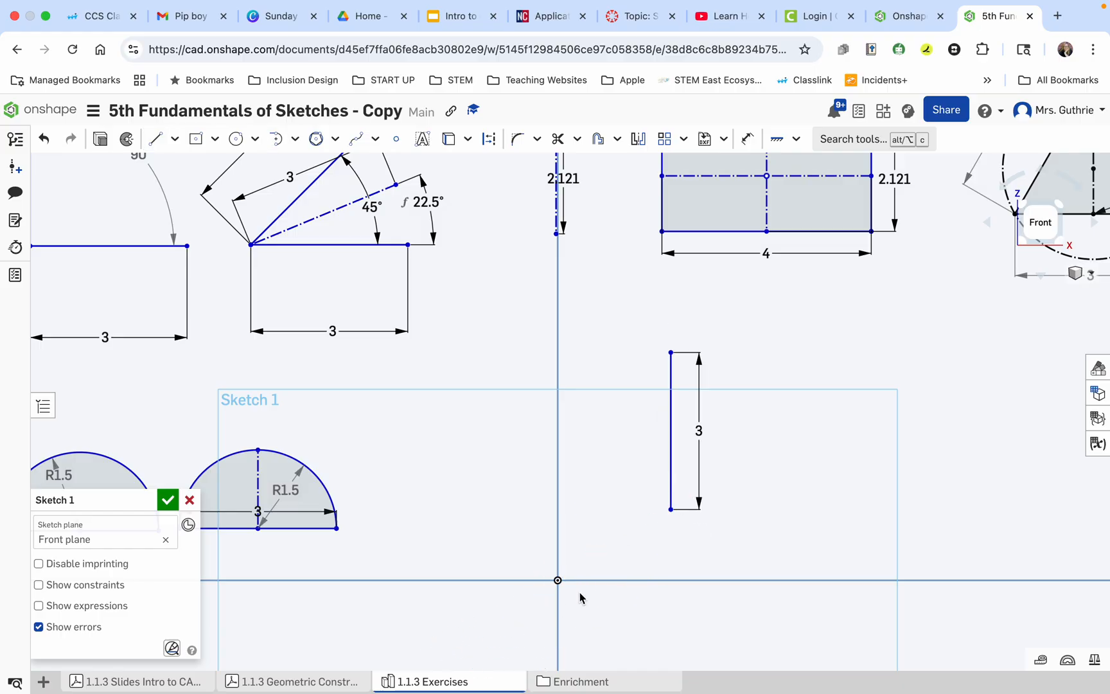
Check exercise 9 in the Geometric Construction Exercises PDF and draw a 2 mm diameter circle to the right of the vertical line.
{"action": "left_click", "coordinate": [273, 681]}
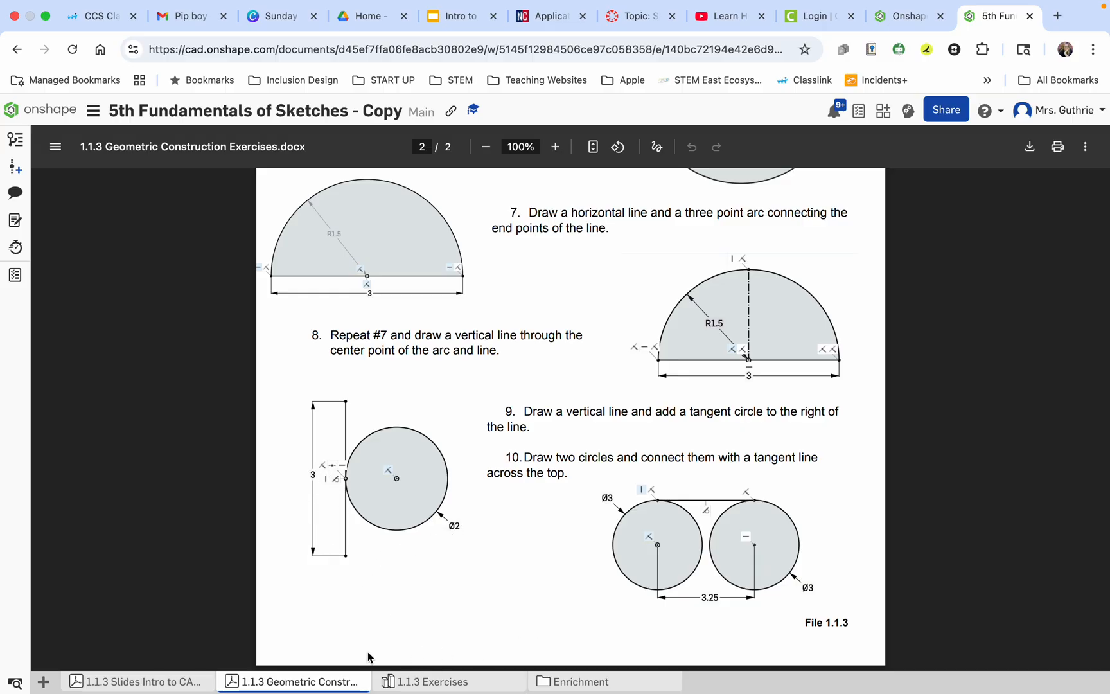
{"action": "left_click", "coordinate": [421, 683]}
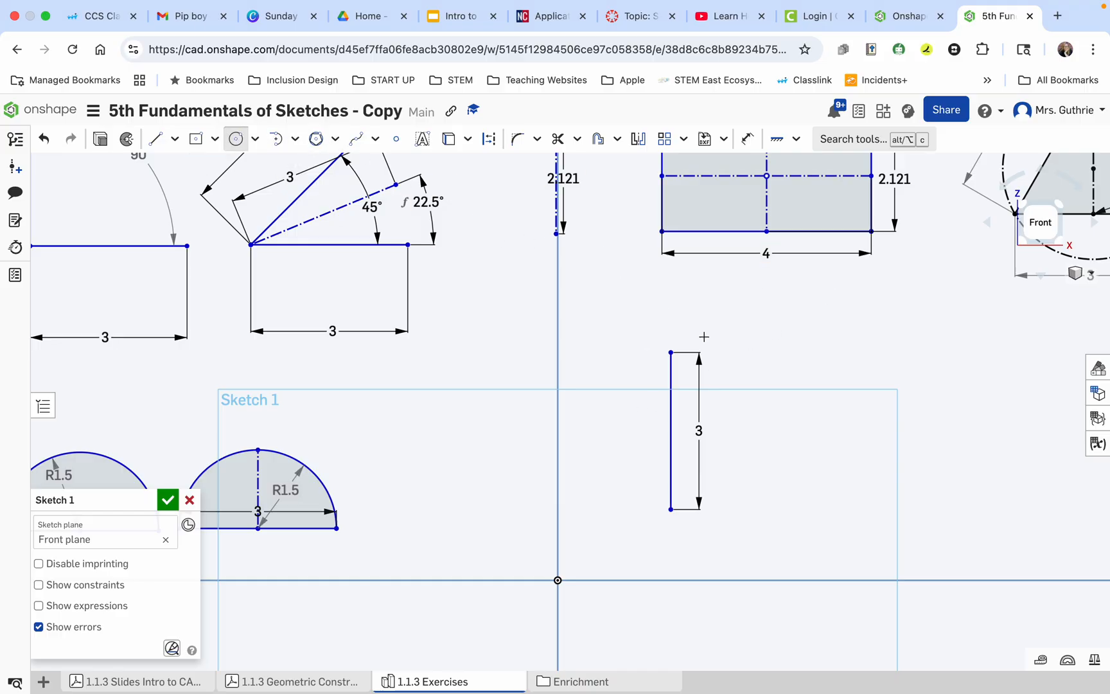
{"action": "left_click", "coordinate": [763, 408]}
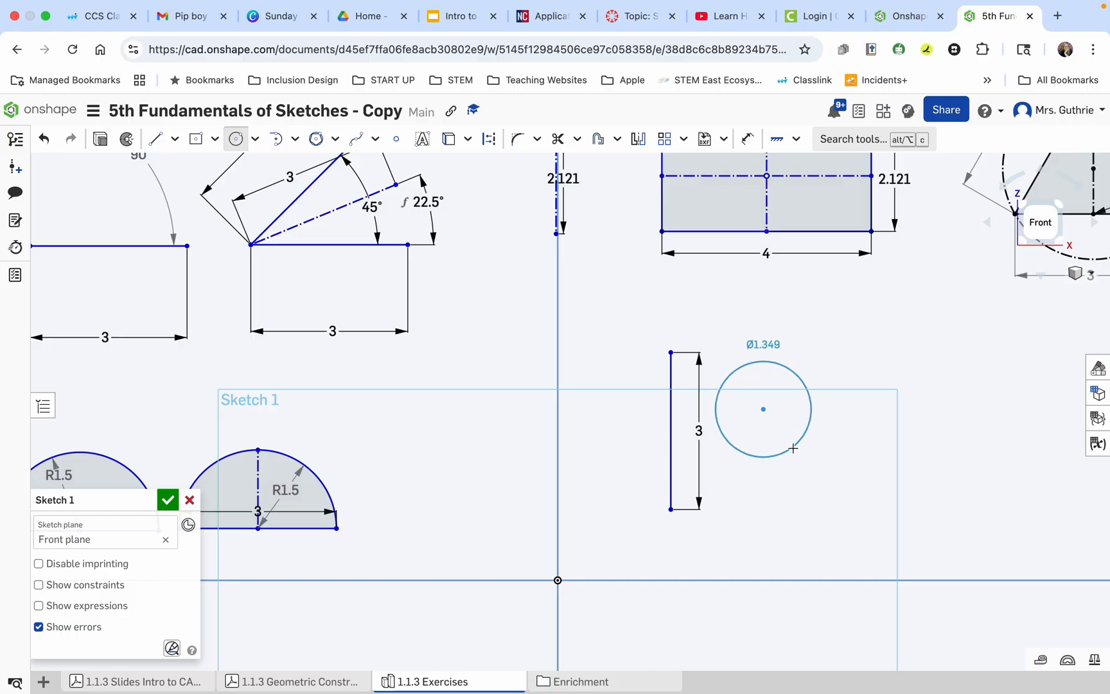
{"action": "left_click", "coordinate": [793, 448]}
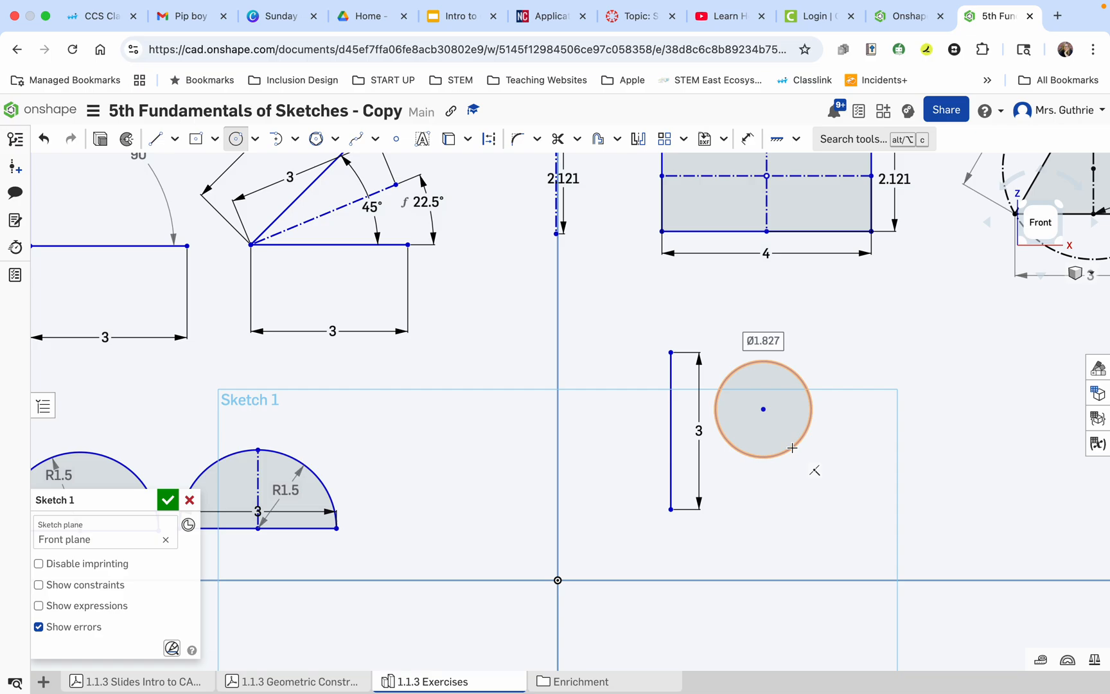
{"action": "type", "text": "2"}
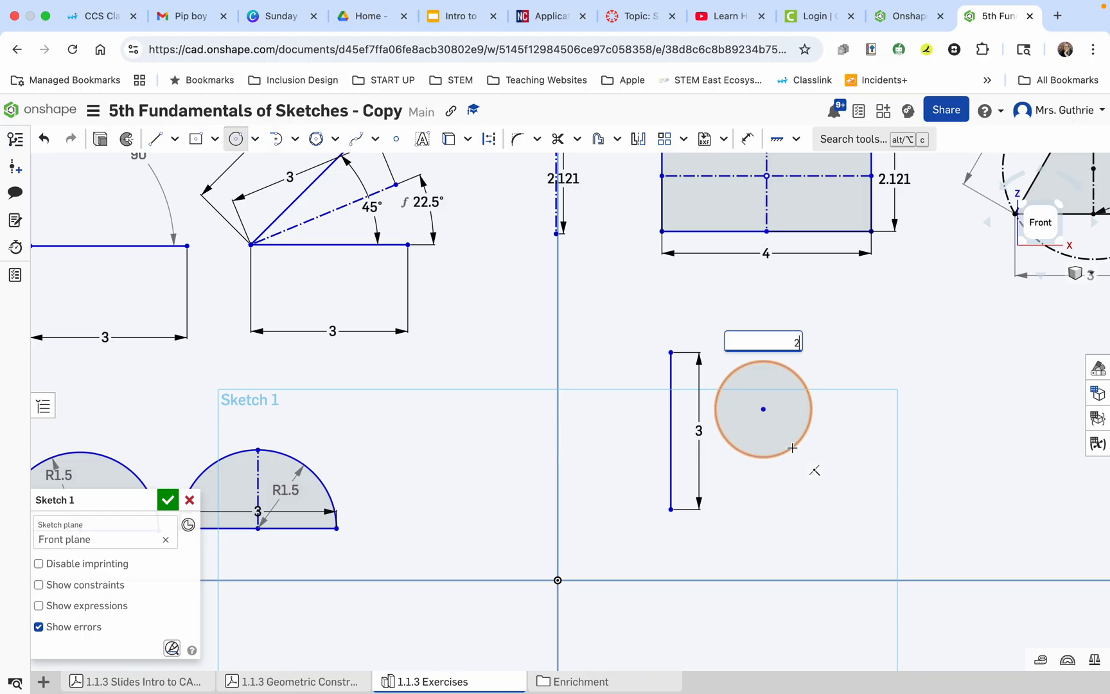
{"action": "key", "text": "Return"}
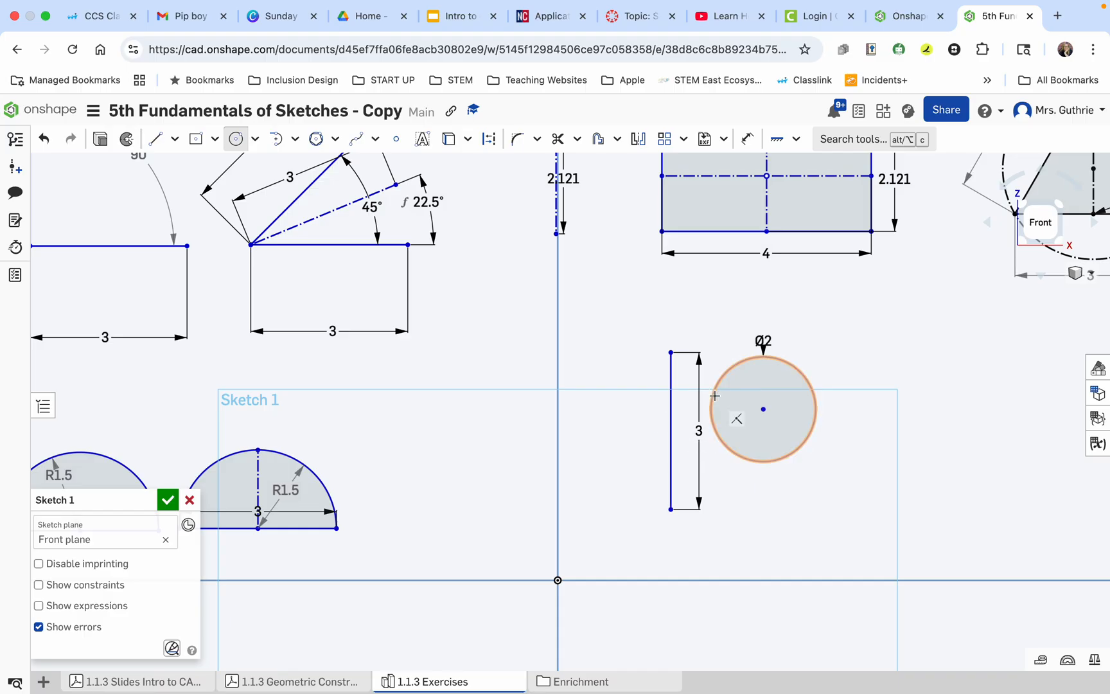
Apply a Tangent constraint between the 2 mm circle and the vertical line.
{"action": "left_click", "coordinate": [796, 140]}
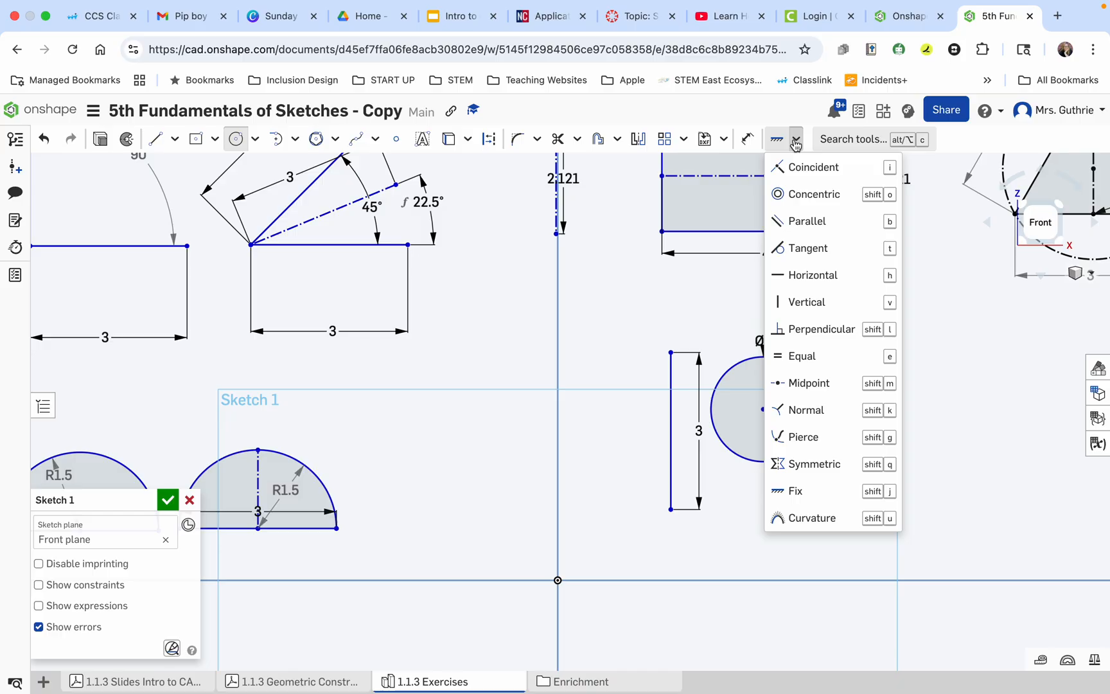
{"action": "left_click", "coordinate": [779, 249]}
{"action": "left_click", "coordinate": [710, 410]}
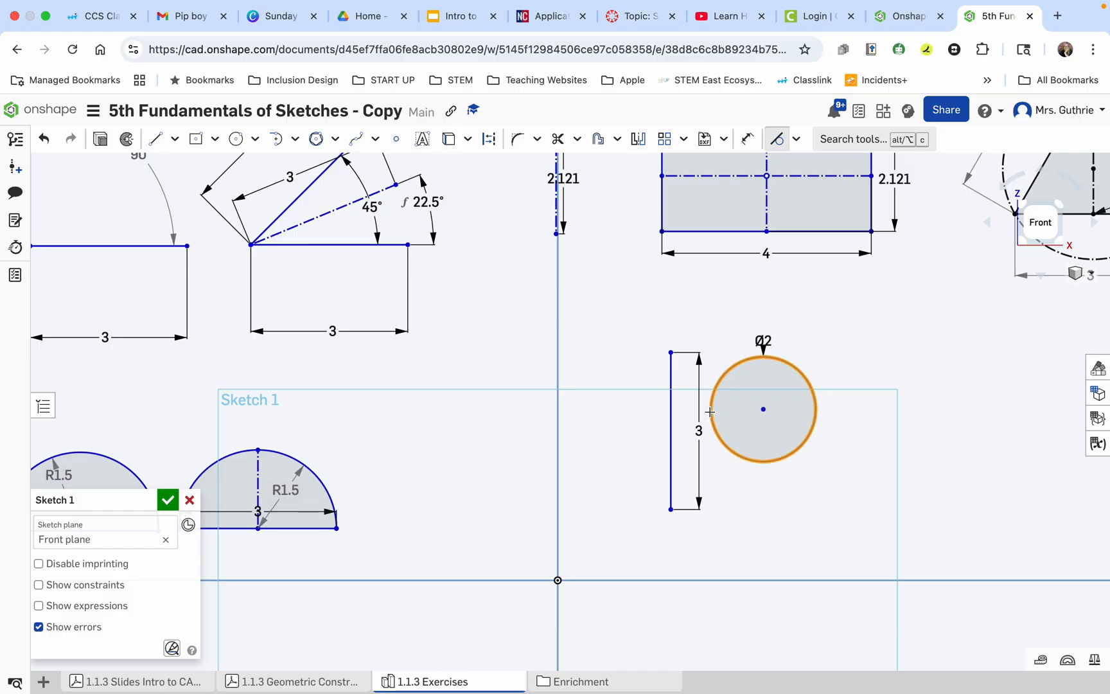
{"action": "left_click", "coordinate": [670, 413]}
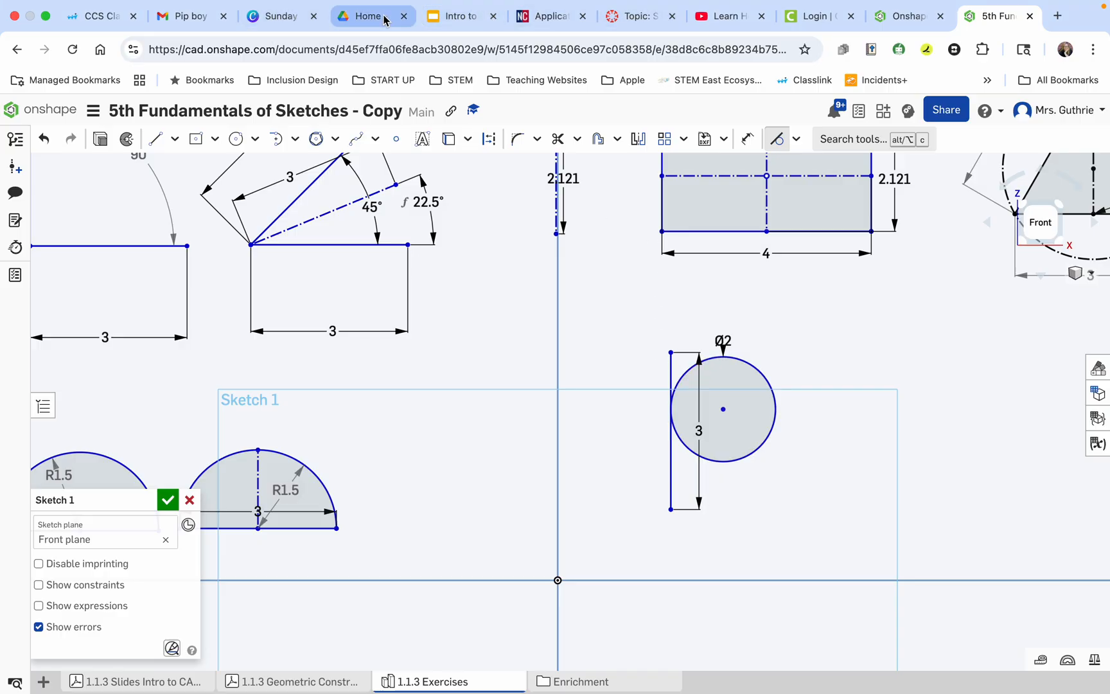
Review exercise 9 in the exercises PDF and undo the tangent constraint on the circle.
{"action": "left_click", "coordinate": [305, 685]}
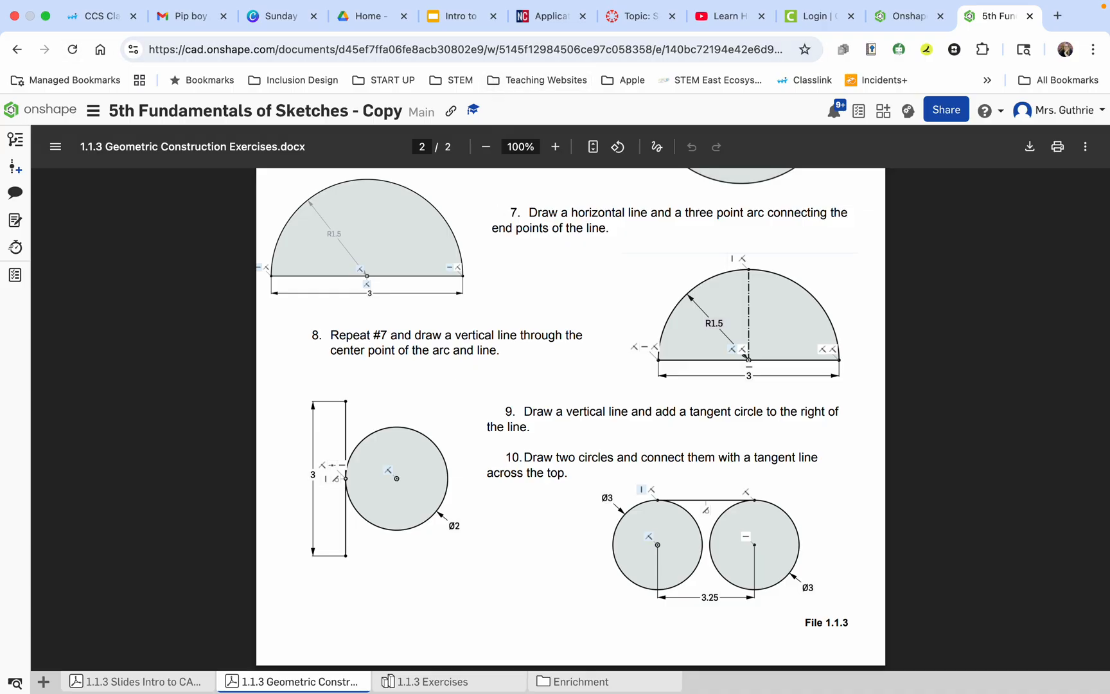
{"action": "left_click", "coordinate": [416, 683]}
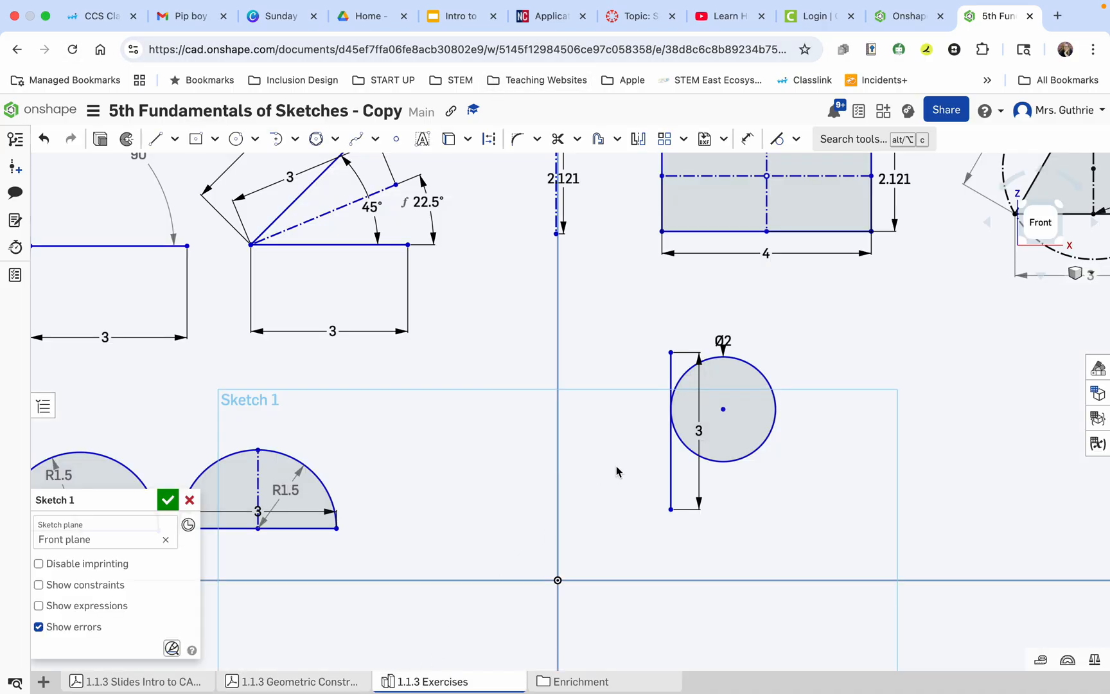
{"action": "left_click", "coordinate": [43, 139]}
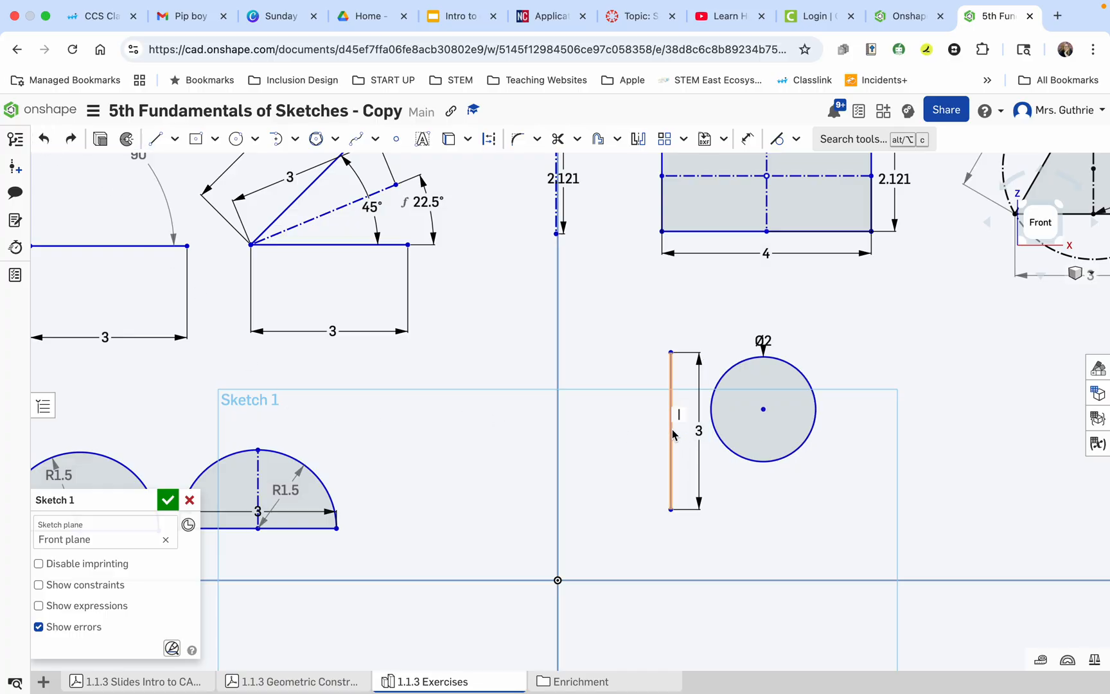
Make the 2 mm circle tangent to the vertical line again.
{"action": "left_click", "coordinate": [777, 139]}
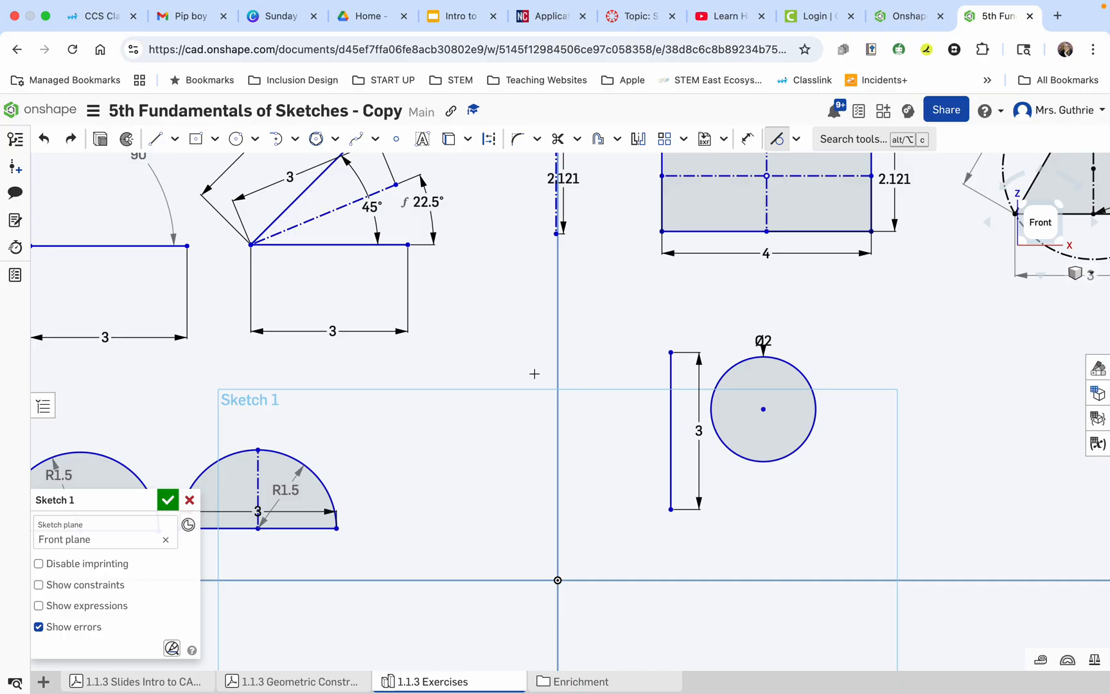
{"action": "left_click", "coordinate": [709, 422]}
{"action": "left_click", "coordinate": [670, 427]}
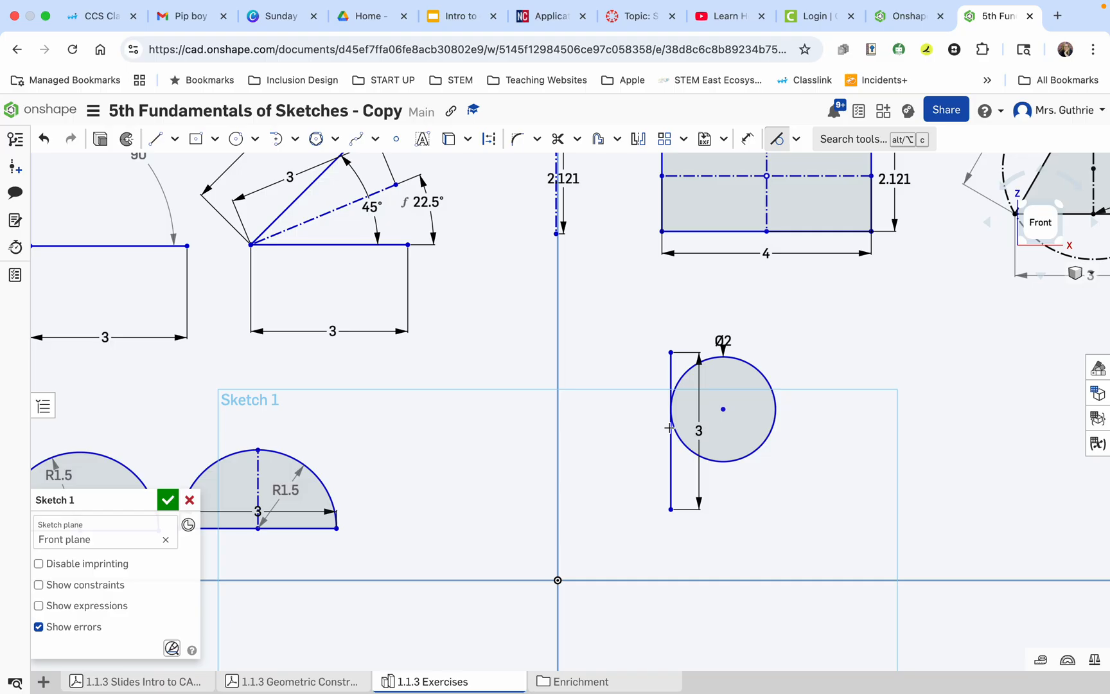
Try to apply a Midpoint constraint between the vertical line and the tangent circle.
{"action": "left_click", "coordinate": [797, 140]}
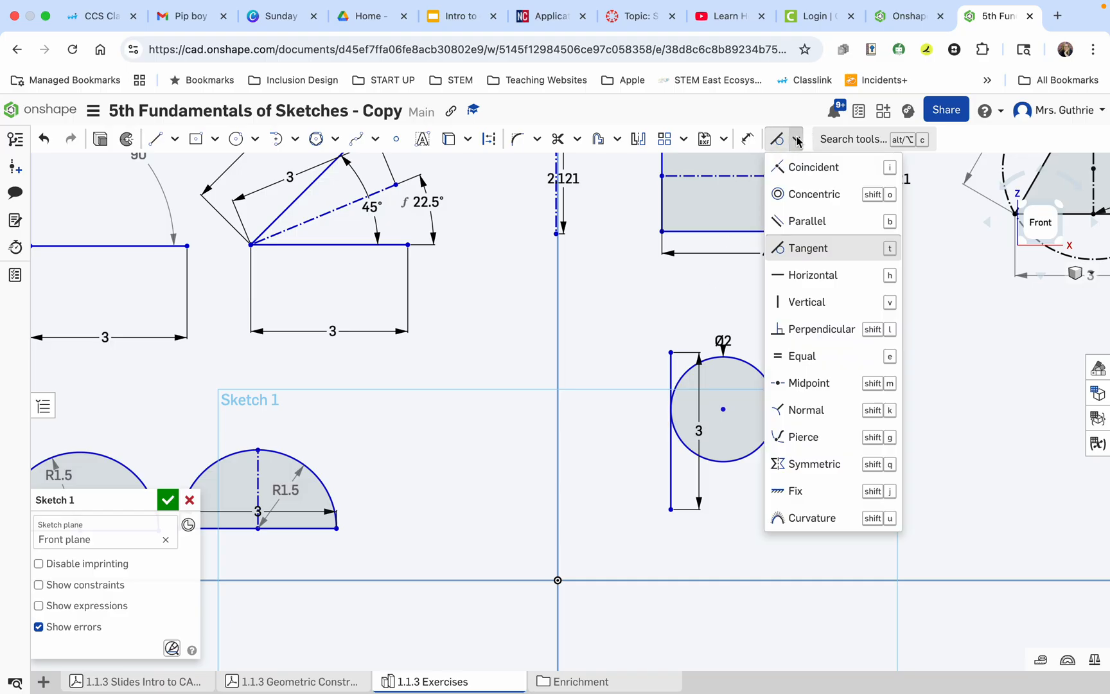
{"action": "left_click", "coordinate": [819, 383]}
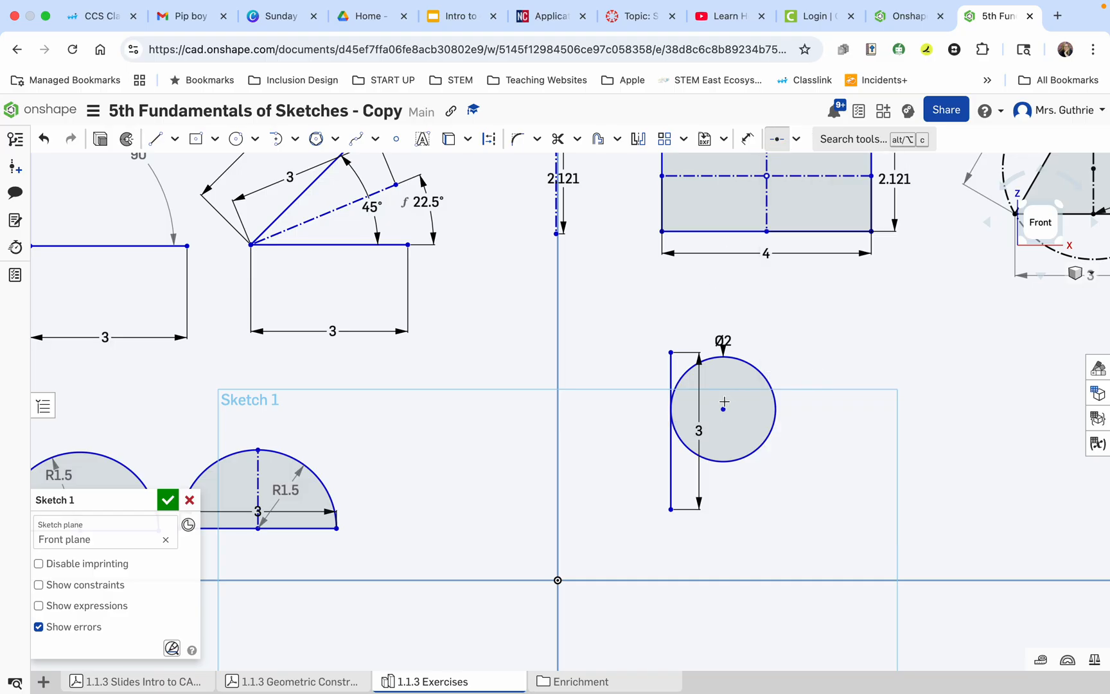
{"action": "left_click", "coordinate": [671, 417]}
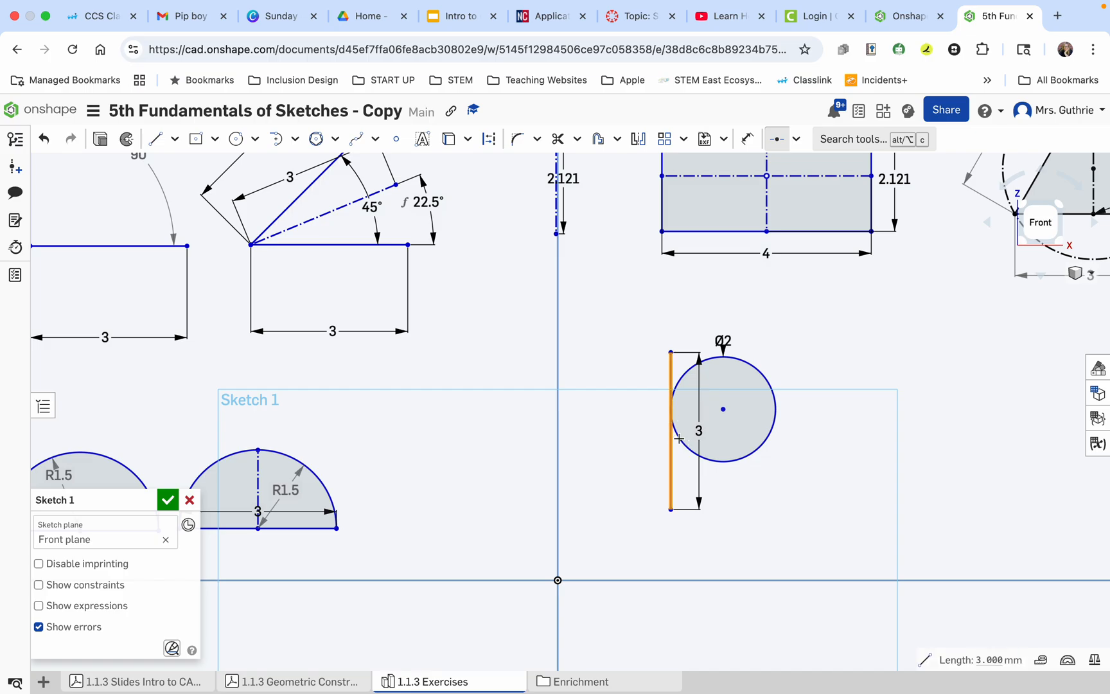
{"action": "left_click", "coordinate": [687, 371]}
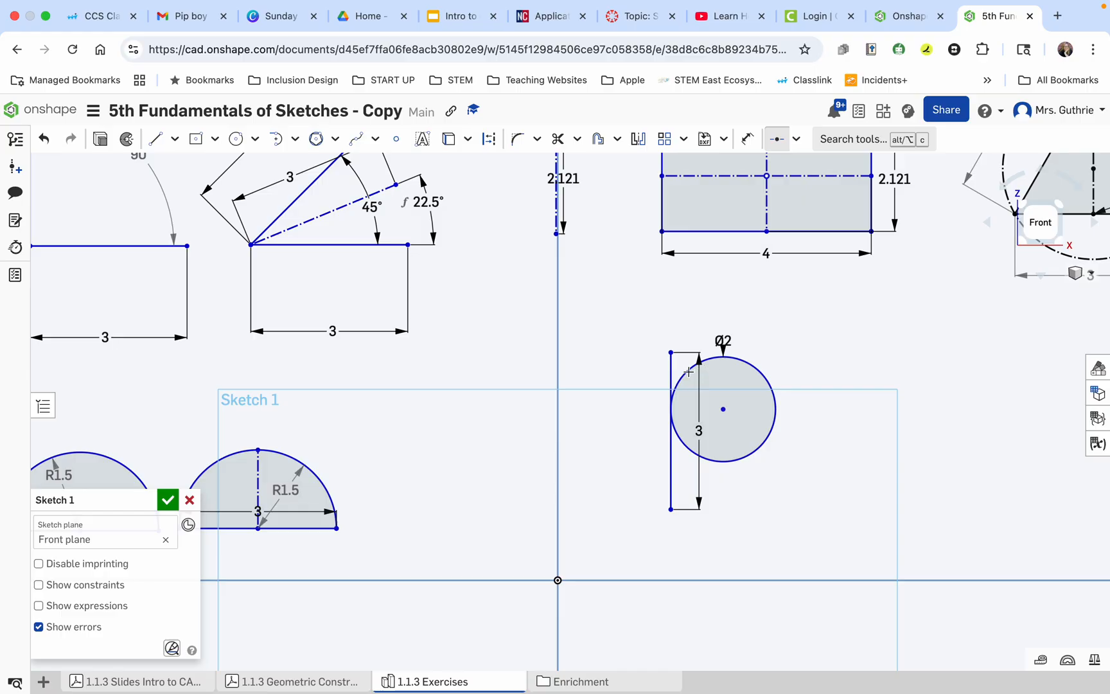
{"action": "left_click", "coordinate": [795, 138]}
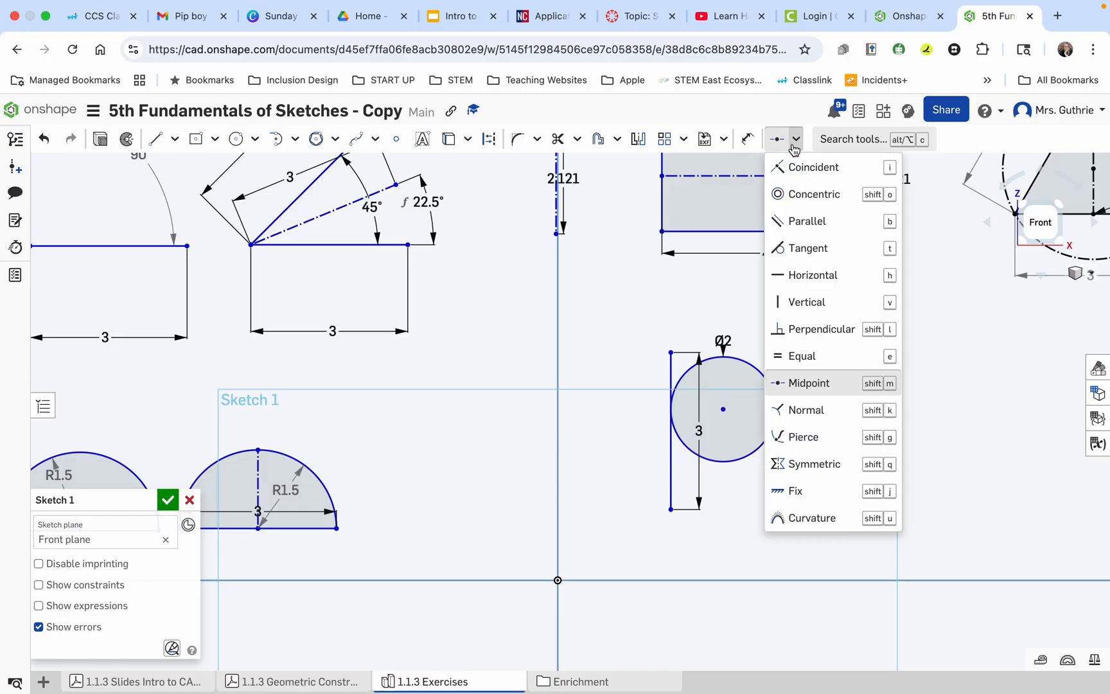
{"action": "left_click", "coordinate": [796, 139]}
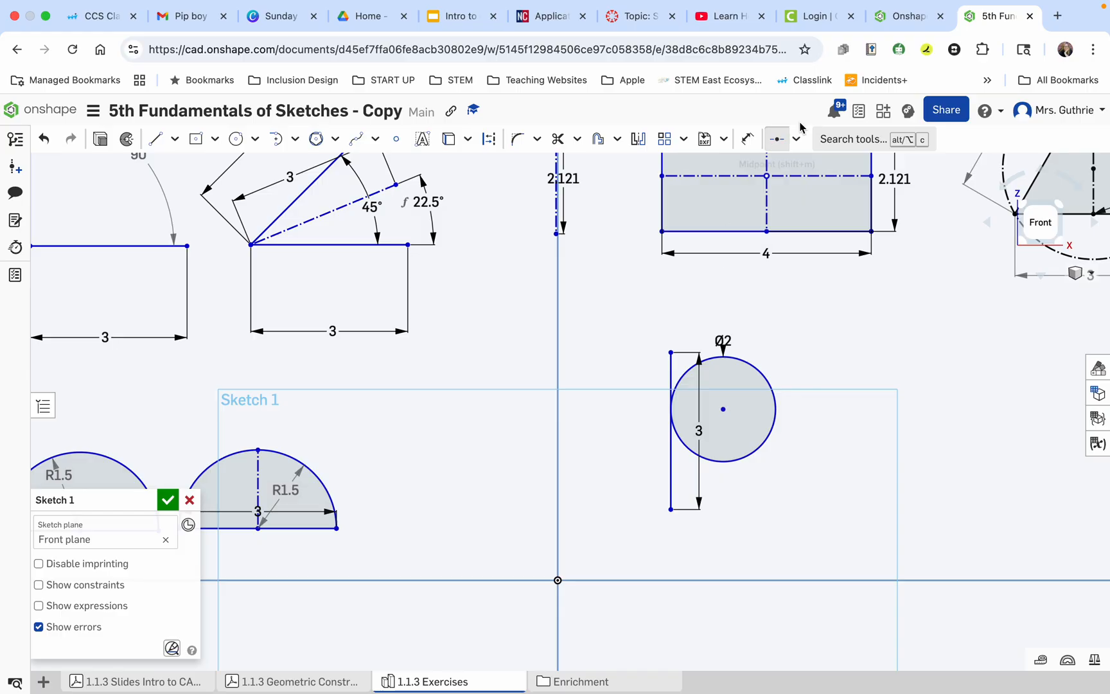
{"action": "key", "text": "Escape"}
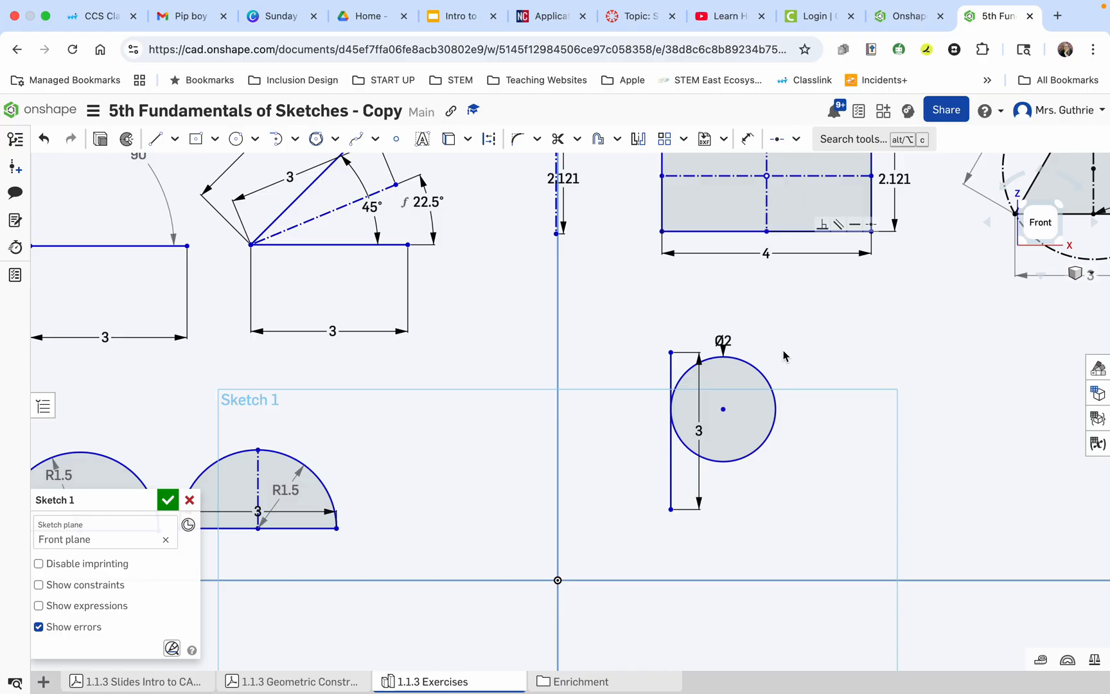
Move the circle level with the vertical line's midpoint and draw a horizontal construction line about 2.5 mm long from that midpoint across the circle.
{"action": "mouse_move", "coordinate": [726, 413]}
{"action": "left_mouse_down"}
{"action": "mouse_move", "coordinate": [718, 459]}
{"action": "mouse_move", "coordinate": [708, 400]}
{"action": "mouse_move", "coordinate": [847, 363]}
{"action": "mouse_move", "coordinate": [655, 511]}
{"action": "mouse_move", "coordinate": [666, 378]}
{"action": "mouse_move", "coordinate": [696, 543]}
{"action": "mouse_move", "coordinate": [686, 369]}
{"action": "mouse_move", "coordinate": [704, 449]}
{"action": "mouse_move", "coordinate": [699, 397]}
{"action": "mouse_move", "coordinate": [709, 437]}
{"action": "left_mouse_up"}
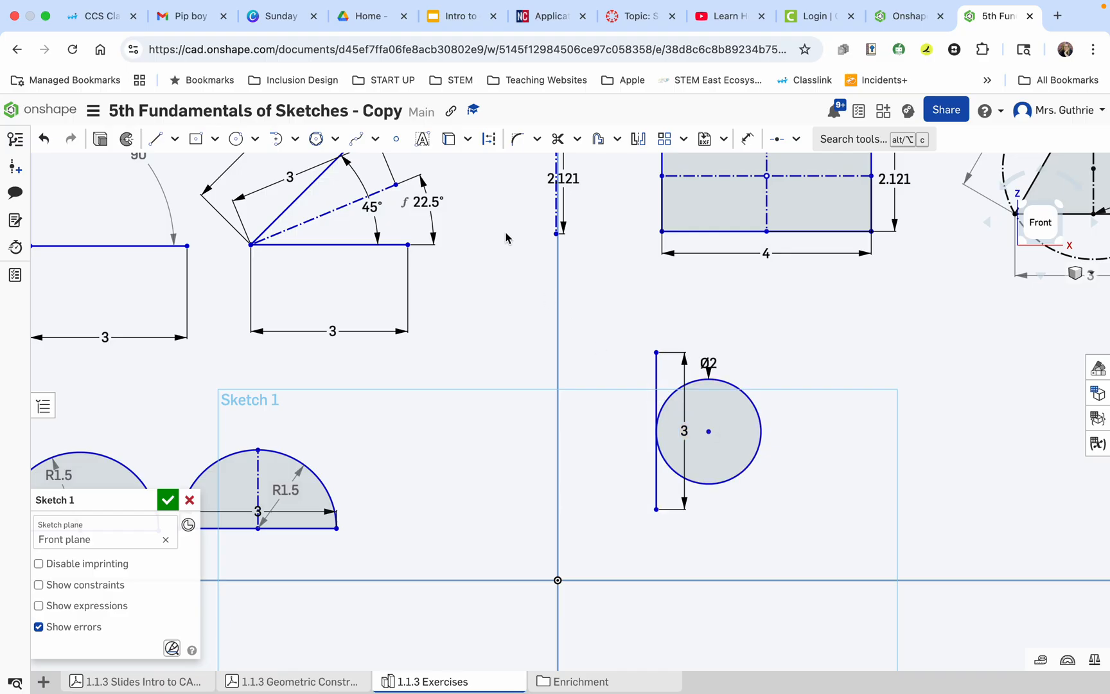
{"action": "left_click", "coordinate": [156, 140]}
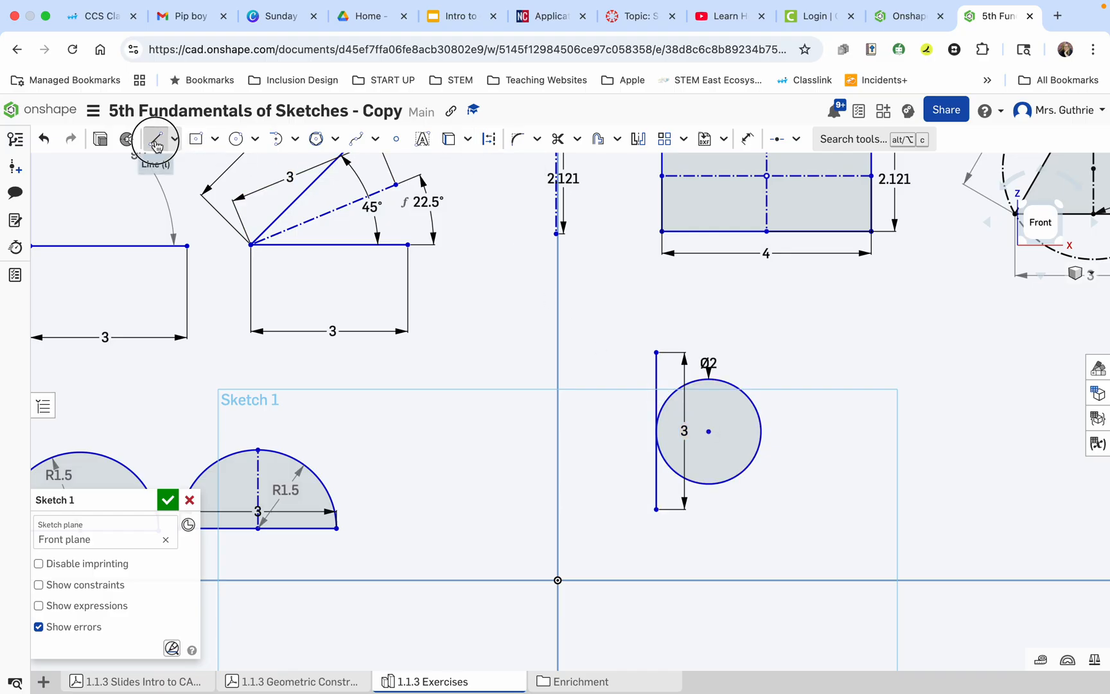
{"action": "left_click", "coordinate": [489, 140]}
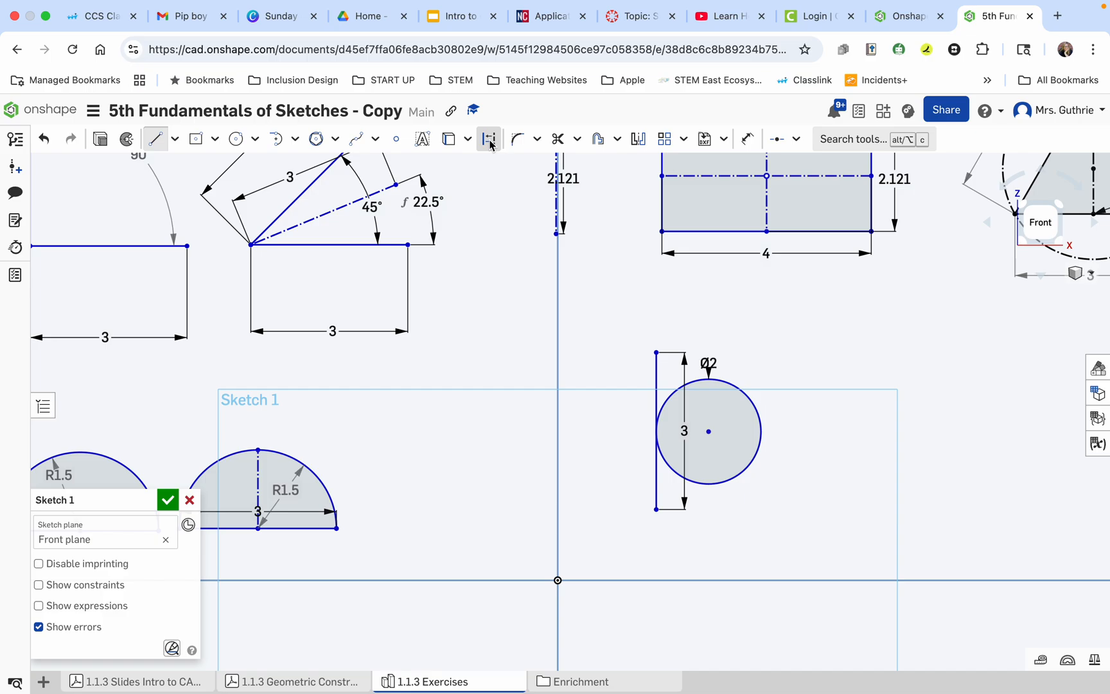
{"action": "left_click", "coordinate": [654, 430]}
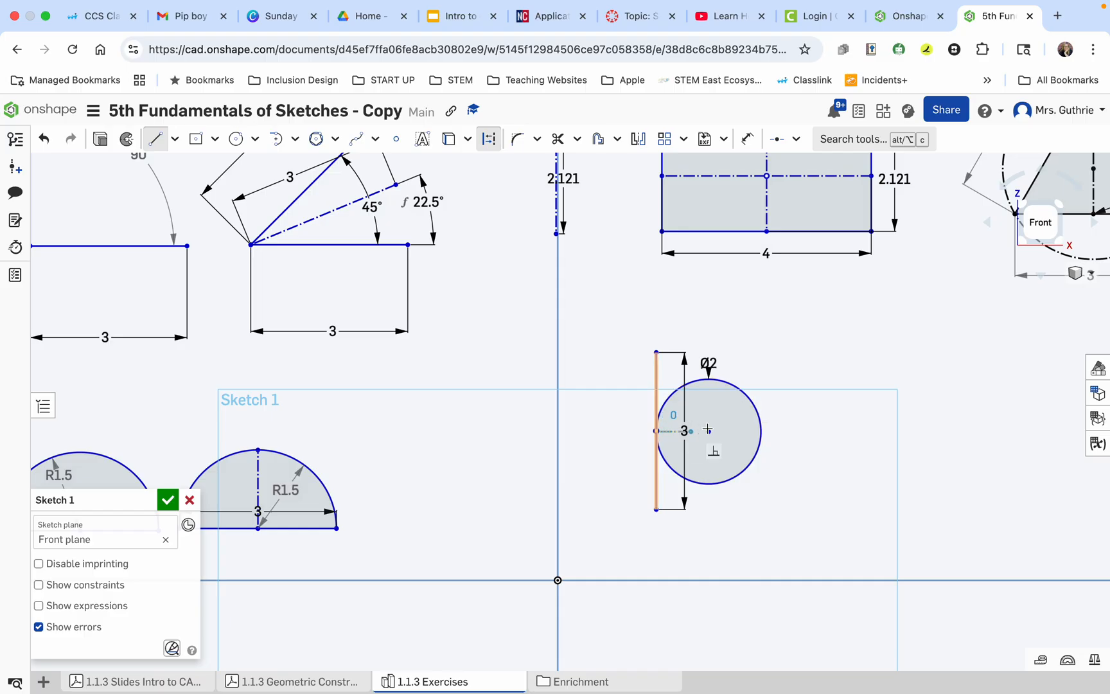
{"action": "left_click", "coordinate": [789, 427]}
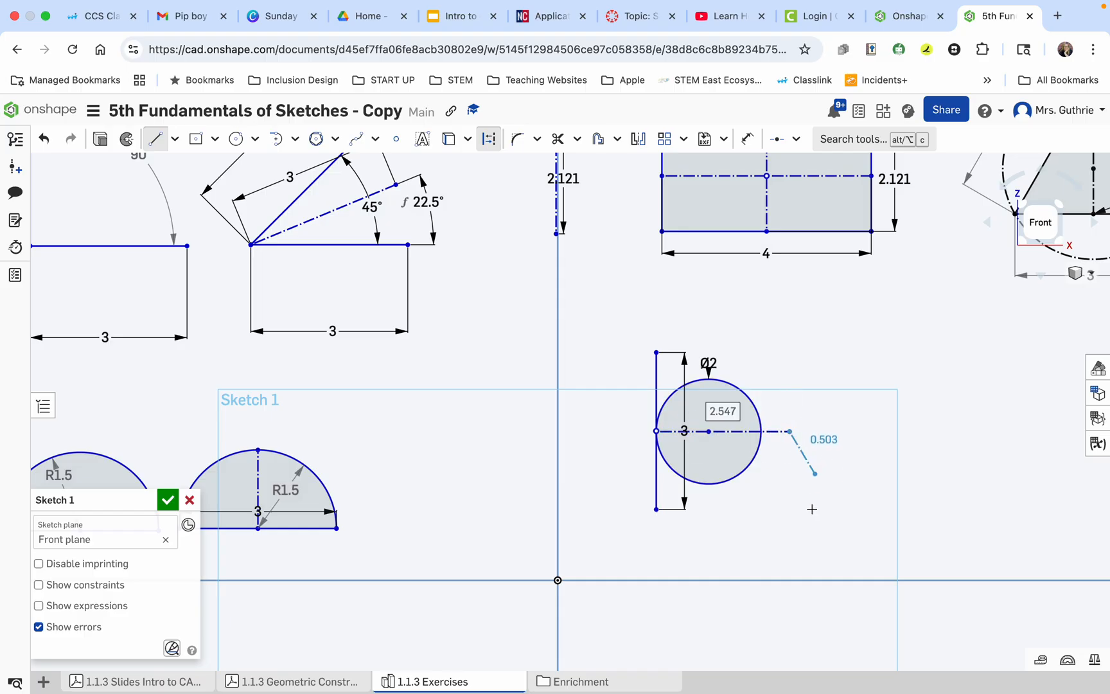
{"action": "key", "text": "Escape"}
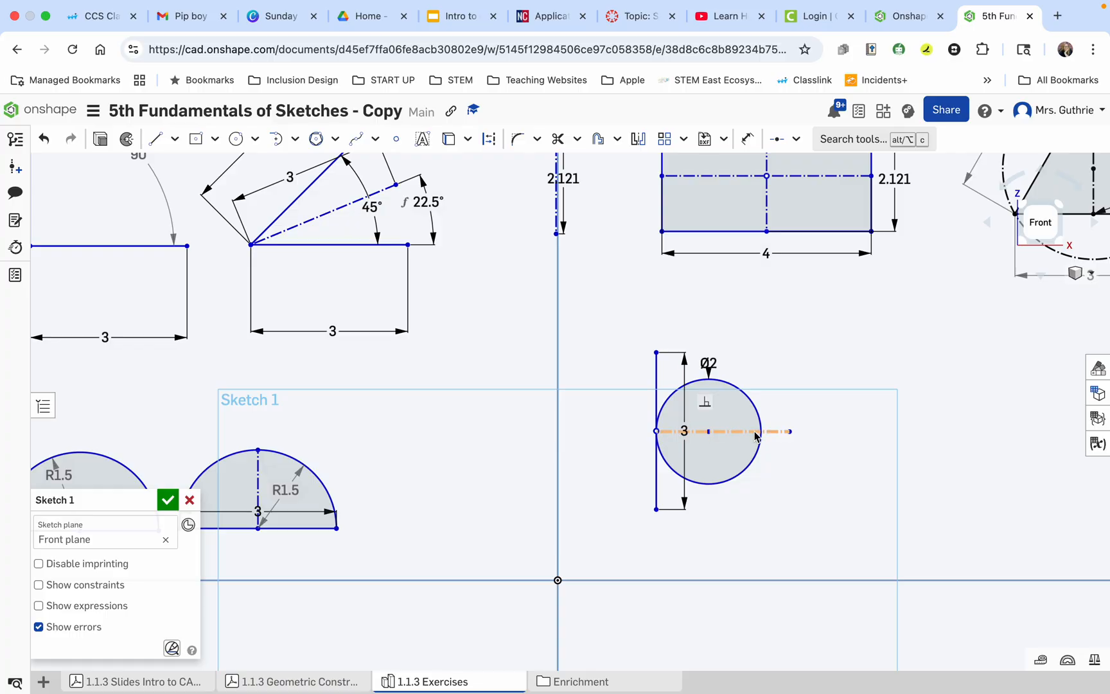
Apply a Coincident constraint between the horizontal construction line and the 2 mm circle's center point.
{"action": "left_click", "coordinate": [796, 138]}
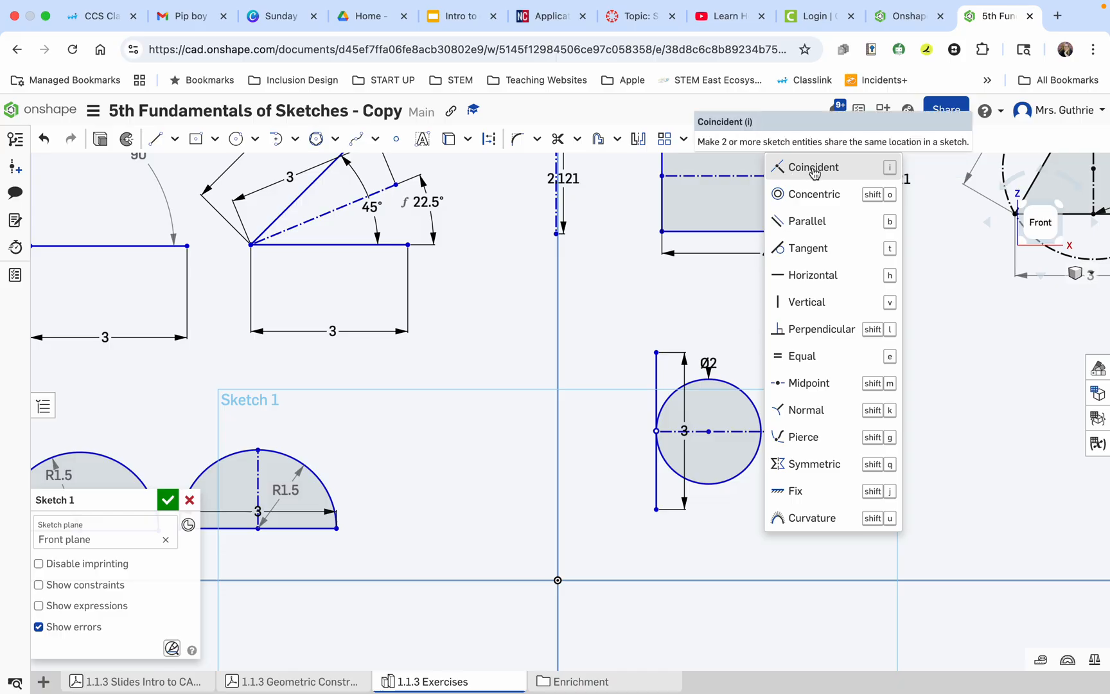
{"action": "left_click", "coordinate": [813, 168]}
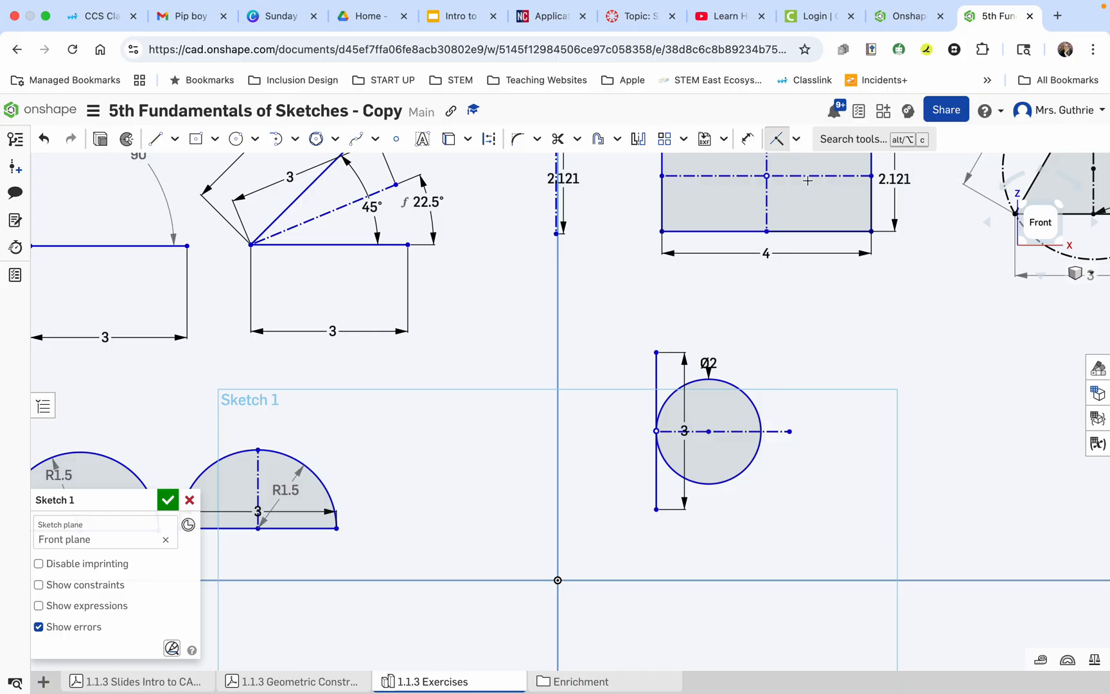
{"action": "left_click", "coordinate": [749, 432]}
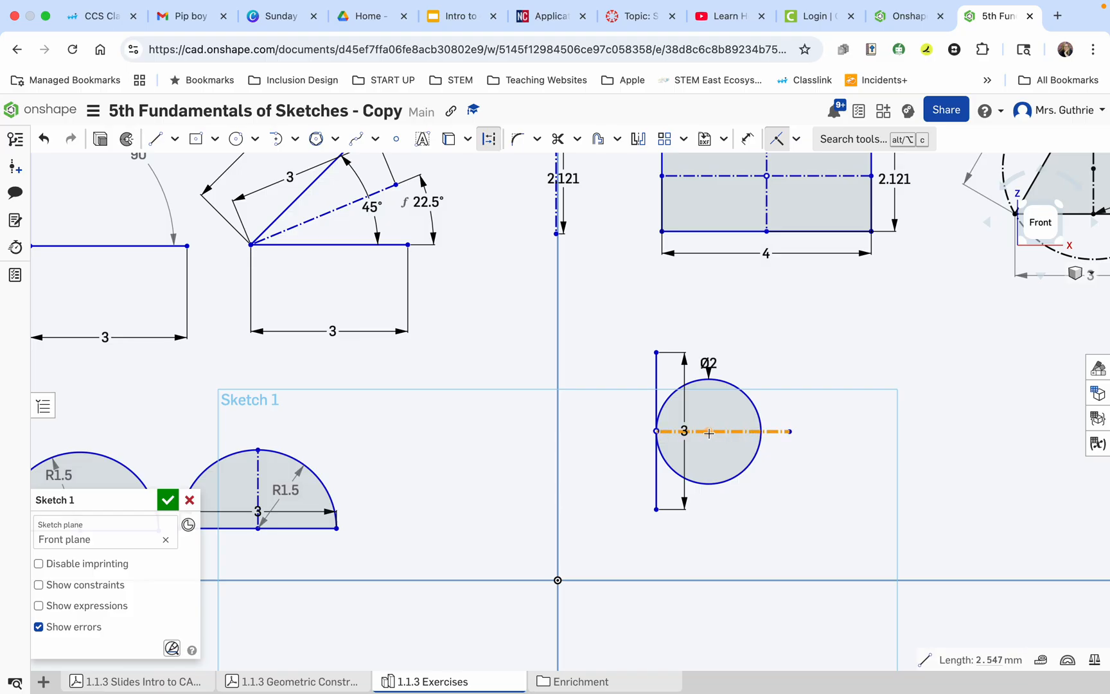
{"action": "scroll", "coordinate": [709, 431], "scroll_direction": "up", "scroll_amount": 10}
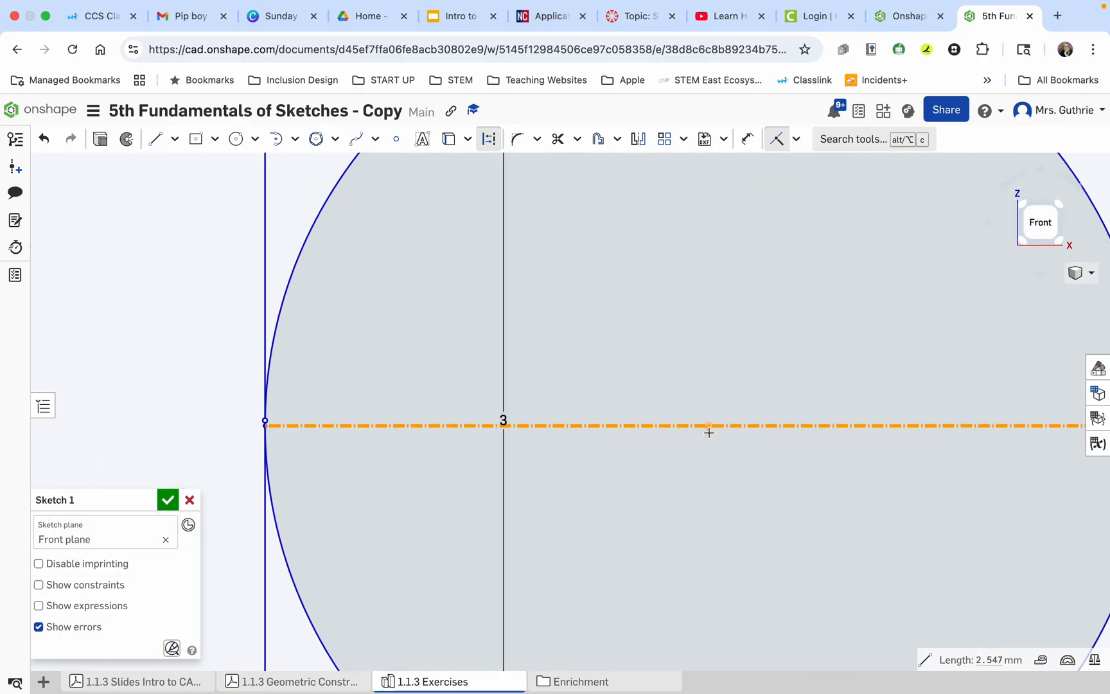
{"action": "scroll", "coordinate": [709, 437], "scroll_direction": "up", "scroll_amount": 5}
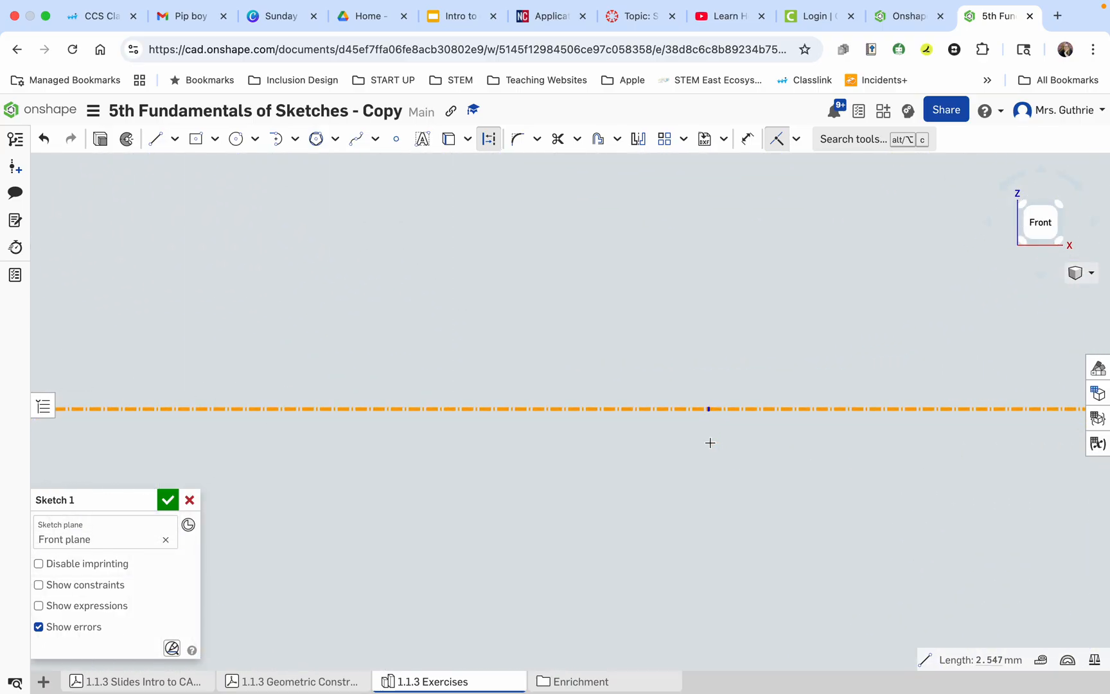
{"action": "left_click", "coordinate": [708, 408]}
{"action": "left_click", "coordinate": [704, 444]}
{"action": "scroll", "coordinate": [705, 447], "scroll_direction": "down", "scroll_amount": 10}
{"action": "scroll", "coordinate": [698, 458], "scroll_direction": "down", "scroll_amount": 3}
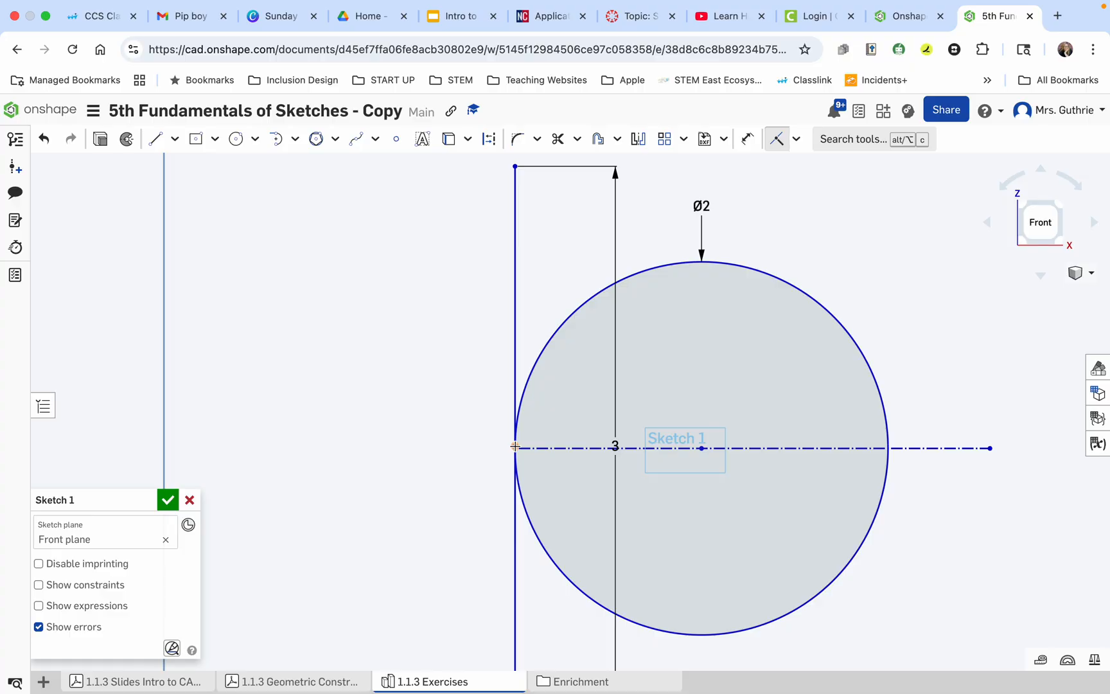
Make the left endpoint of the construction line coincident with the vertical line's midpoint.
{"action": "scroll", "coordinate": [515, 446], "scroll_direction": "up", "scroll_amount": 5}
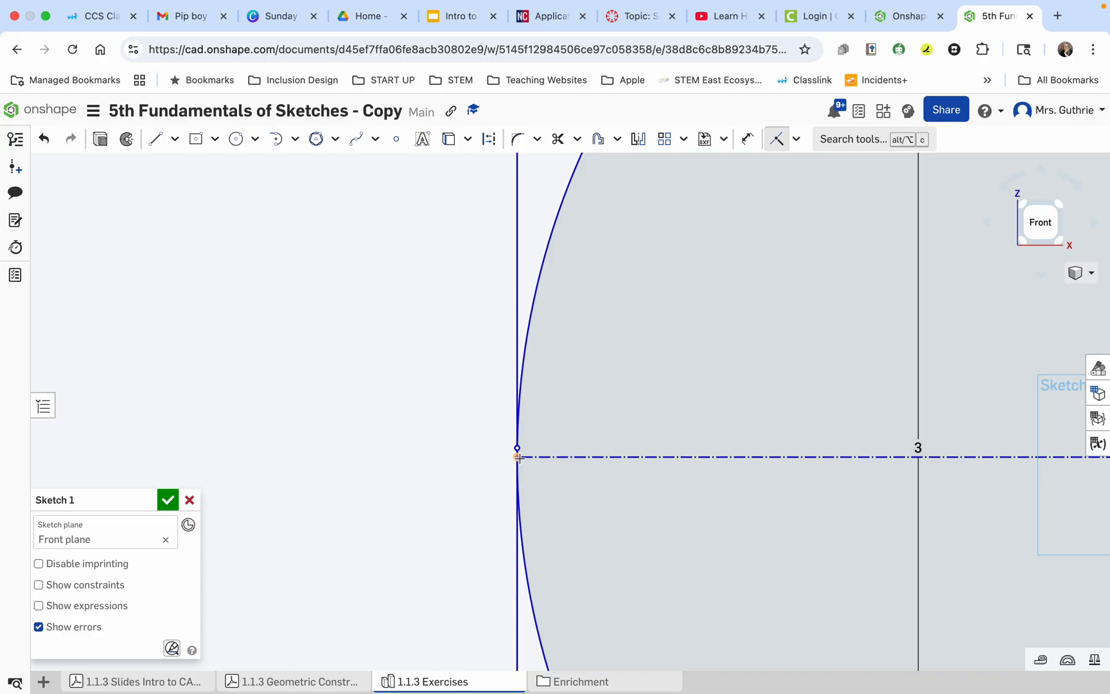
{"action": "left_click_drag", "start_coordinate": [518, 456], "coordinate": [517, 448]}
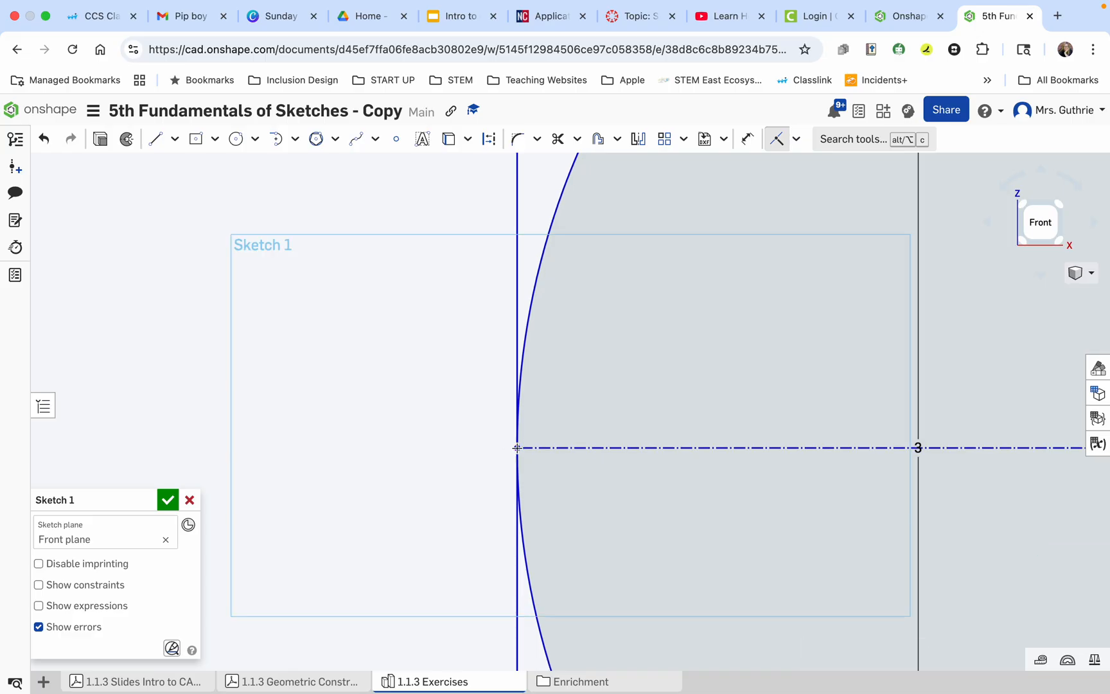
{"action": "scroll", "coordinate": [522, 431], "scroll_direction": "up", "scroll_amount": 5}
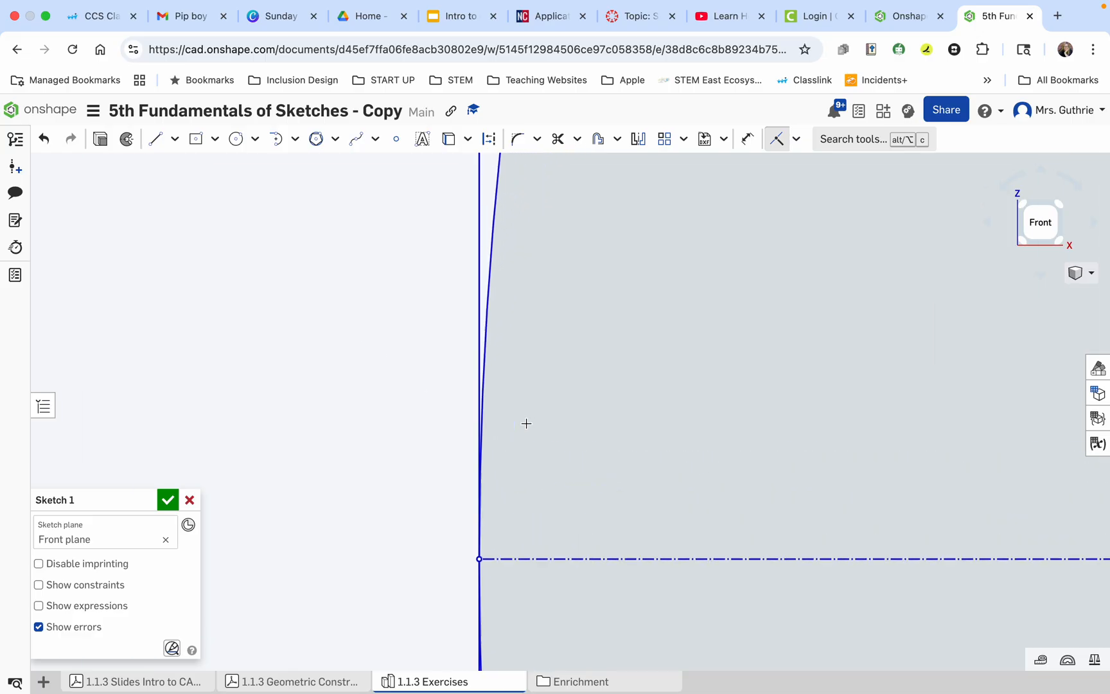
{"action": "scroll", "coordinate": [517, 449], "scroll_direction": "down", "scroll_amount": 4}
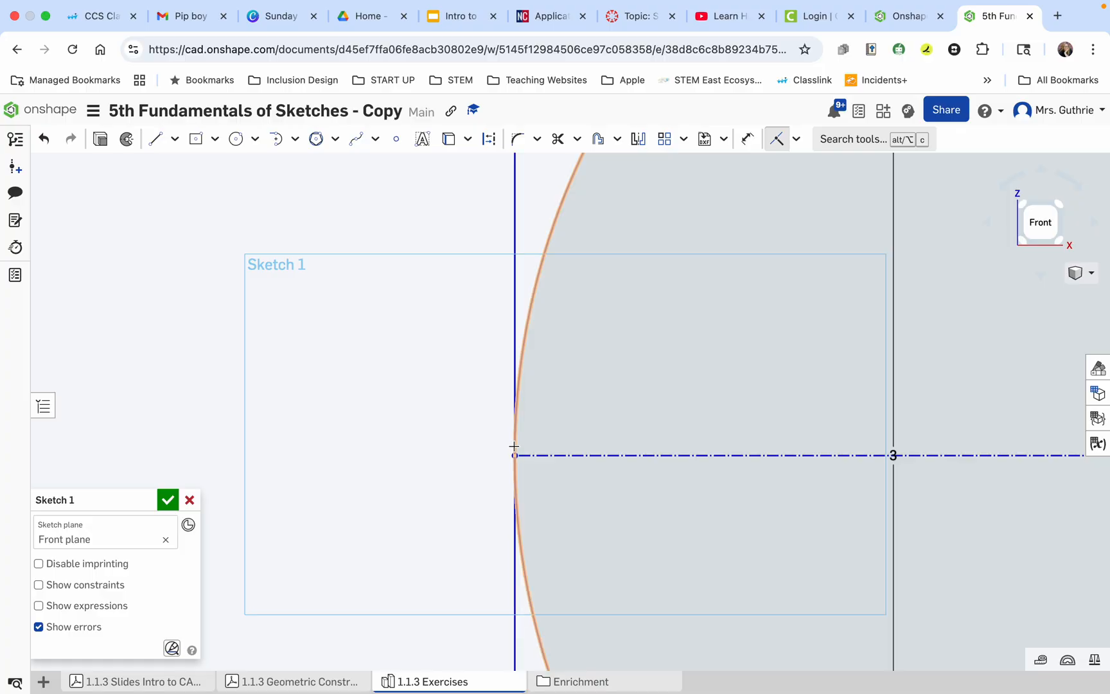
{"action": "scroll", "coordinate": [514, 455], "scroll_direction": "up", "scroll_amount": 2}
{"action": "scroll", "coordinate": [514, 455], "scroll_direction": "down", "scroll_amount": 5}
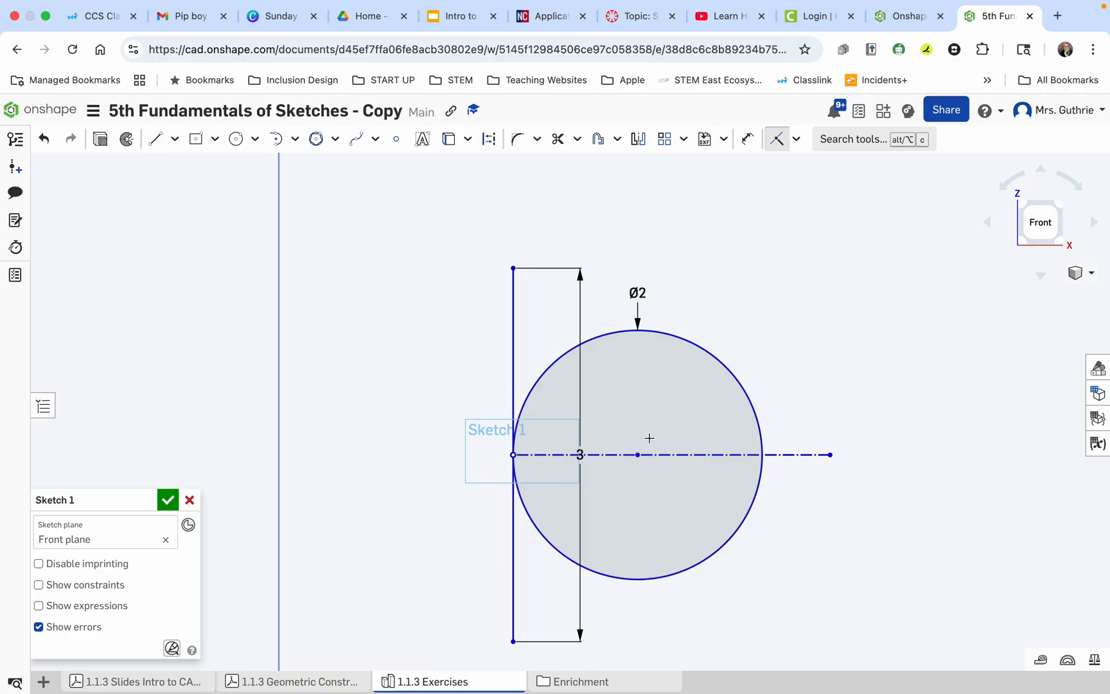
{"action": "scroll", "coordinate": [605, 475], "scroll_direction": "down", "scroll_amount": 5}
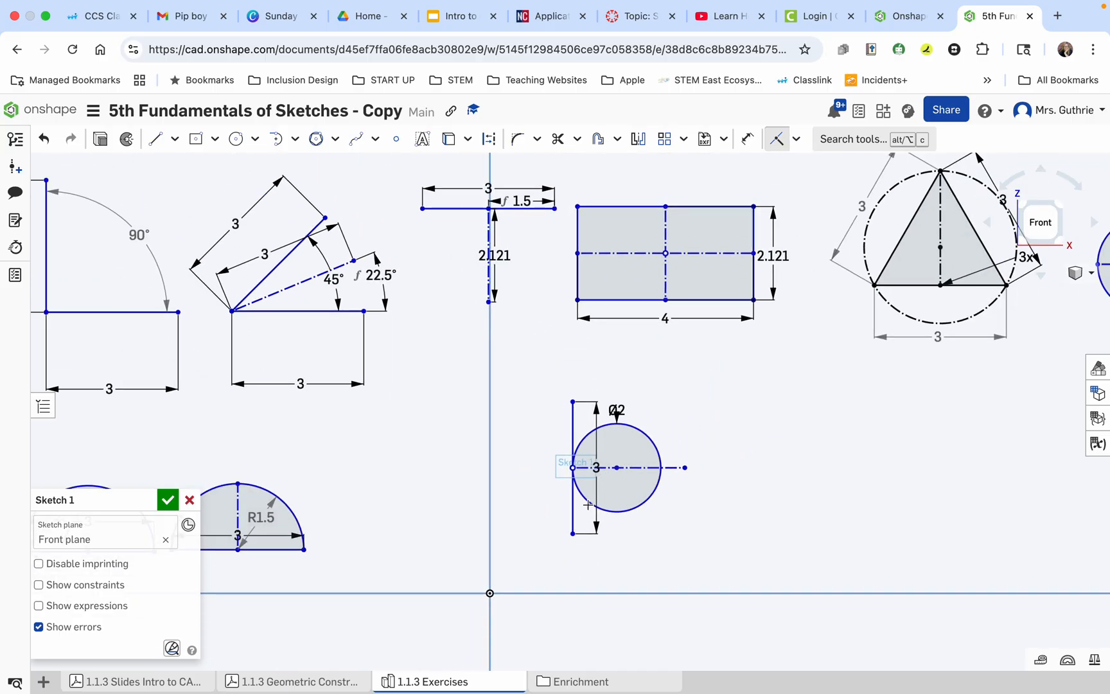
Review exercise 10 in the Geometric Construction Exercises PDF and return to the sketch in Front view, at the empty area beside exercise 9.
{"action": "left_click", "coordinate": [302, 681]}
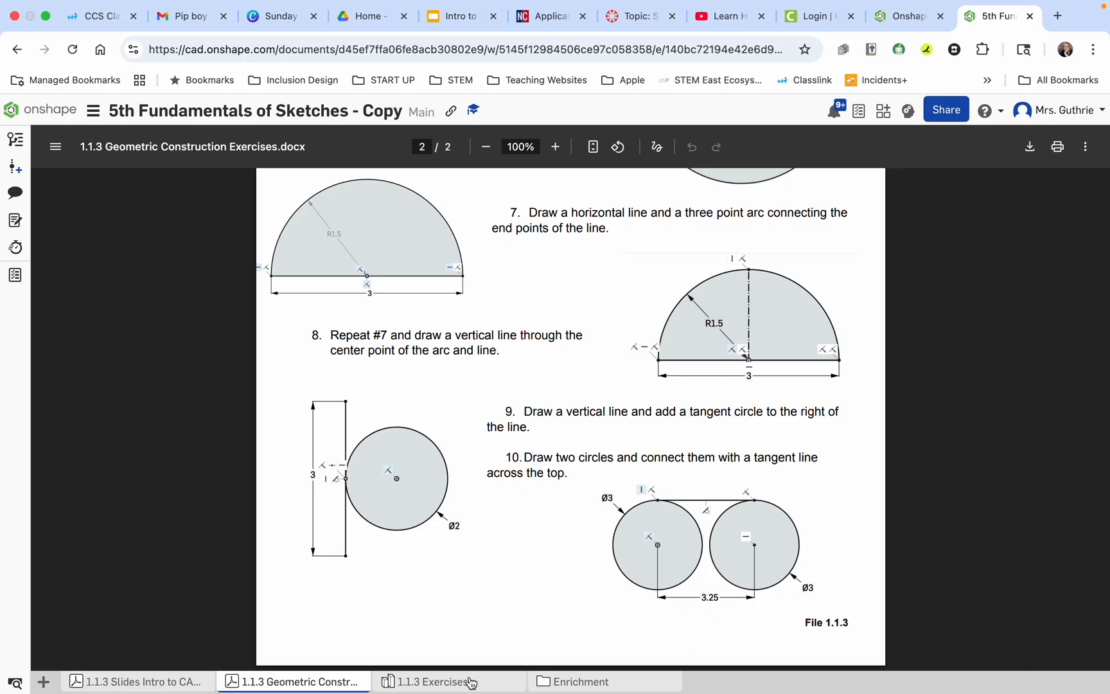
{"action": "left_click", "coordinate": [439, 683]}
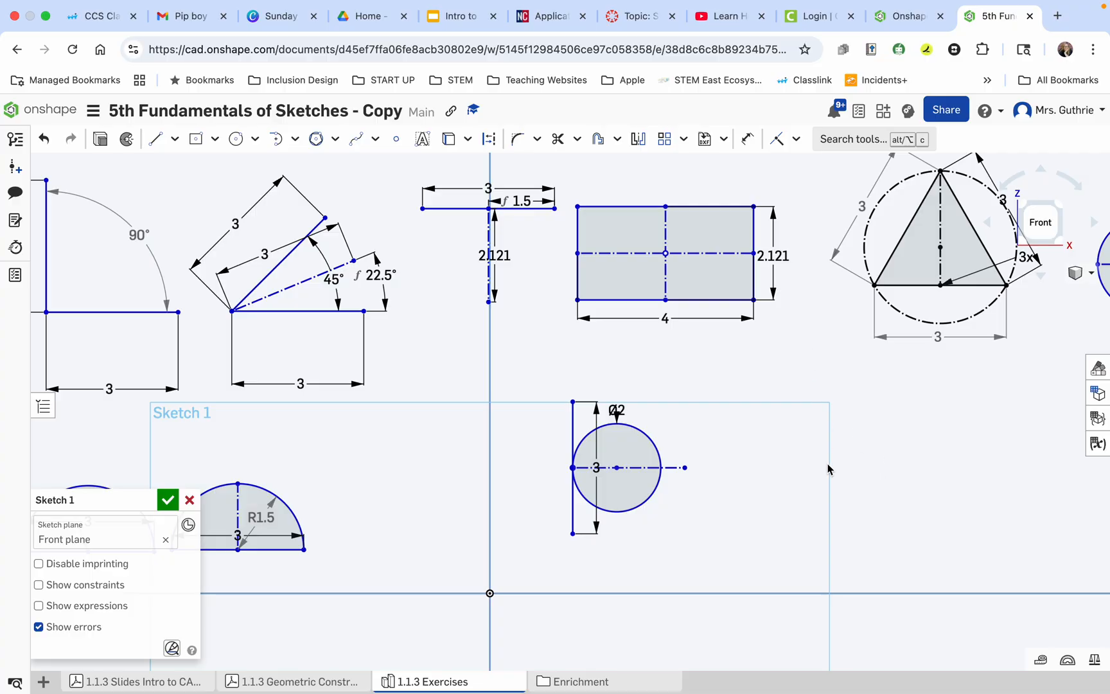
{"action": "scroll", "coordinate": [827, 467], "scroll_direction": "up", "scroll_amount": 5}
{"action": "scroll", "coordinate": [827, 467], "scroll_direction": "down", "scroll_amount": 2}
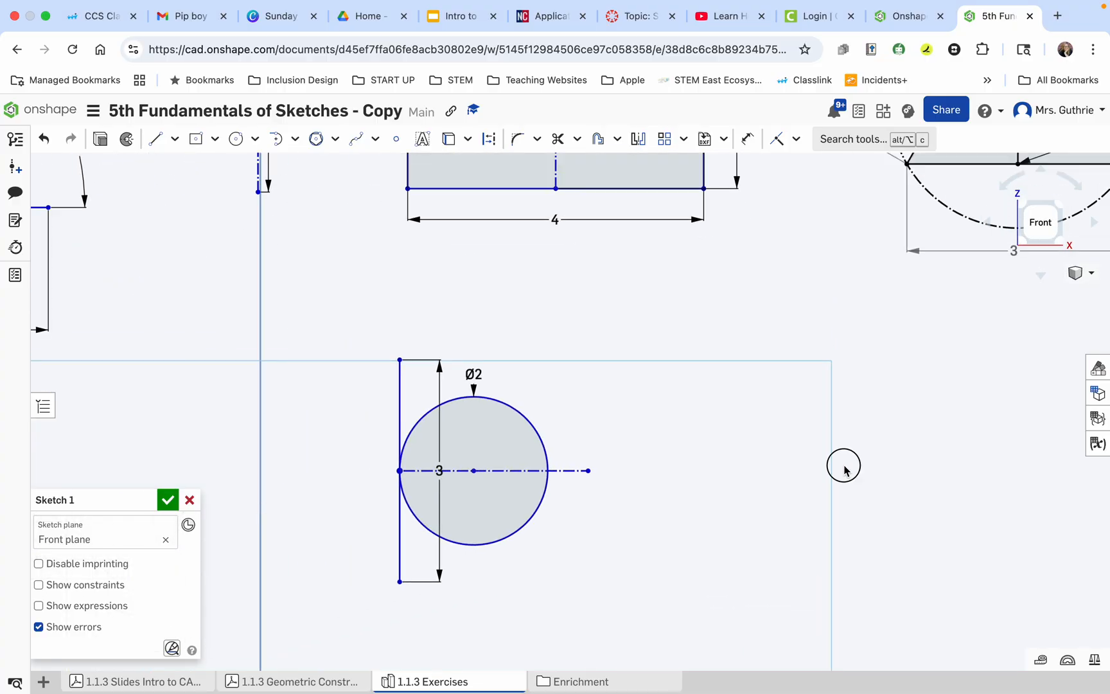
{"action": "mouse_move", "coordinate": [790, 453]}
{"action": "right_mouse_down"}
{"action": "mouse_move", "coordinate": [740, 459]}
{"action": "mouse_move", "coordinate": [825, 456]}
{"action": "mouse_move", "coordinate": [842, 437]}
{"action": "right_mouse_up"}
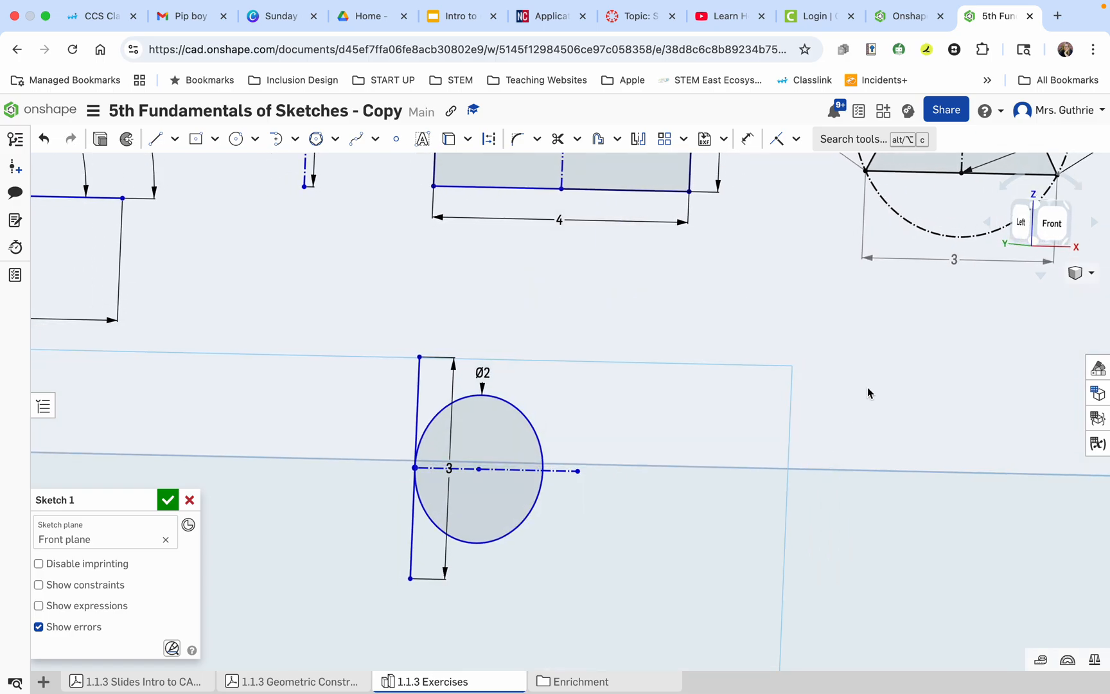
{"action": "left_click", "coordinate": [1056, 218]}
{"action": "scroll", "coordinate": [638, 422], "scroll_direction": "up", "scroll_amount": 10}
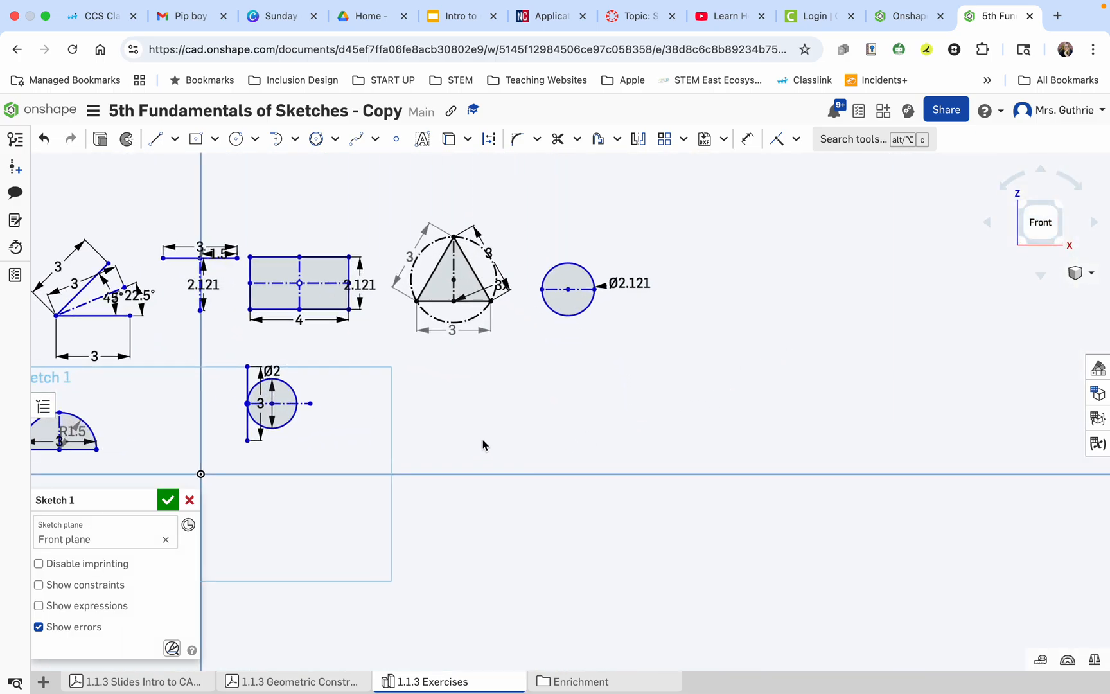
{"action": "scroll", "coordinate": [483, 444], "scroll_direction": "up", "scroll_amount": 5}
{"action": "scroll", "coordinate": [483, 444], "scroll_direction": "down", "scroll_amount": 3}
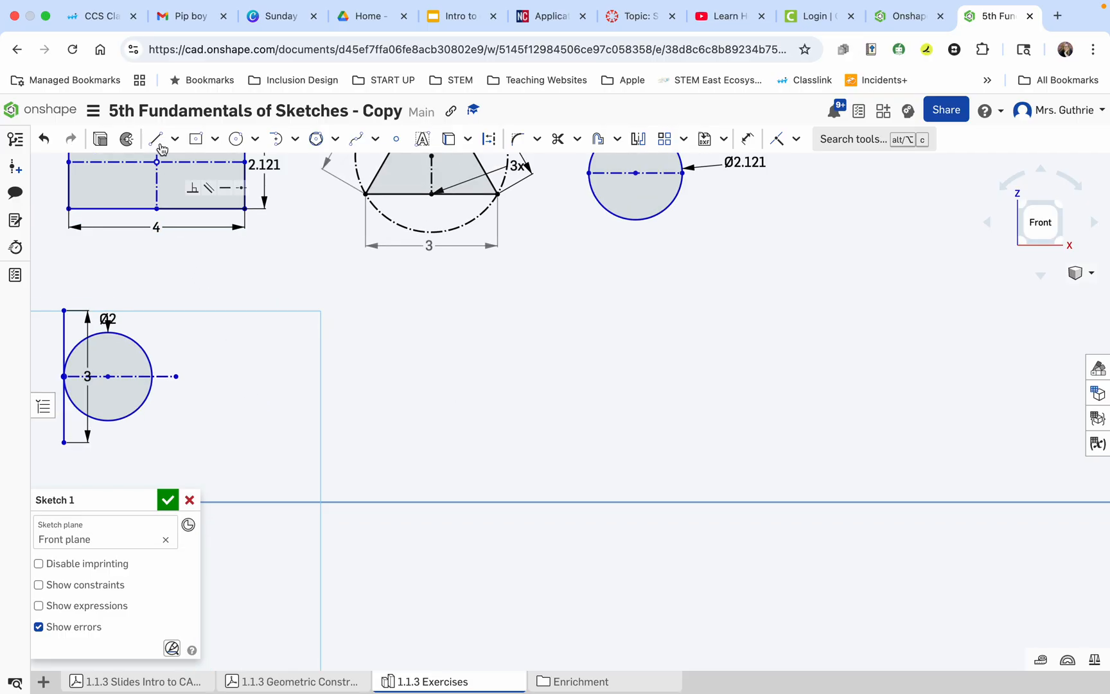
Draw two separate circles side by side to the right of exercise 9, each with a 3 mm diameter.
{"action": "left_click", "coordinate": [235, 139]}
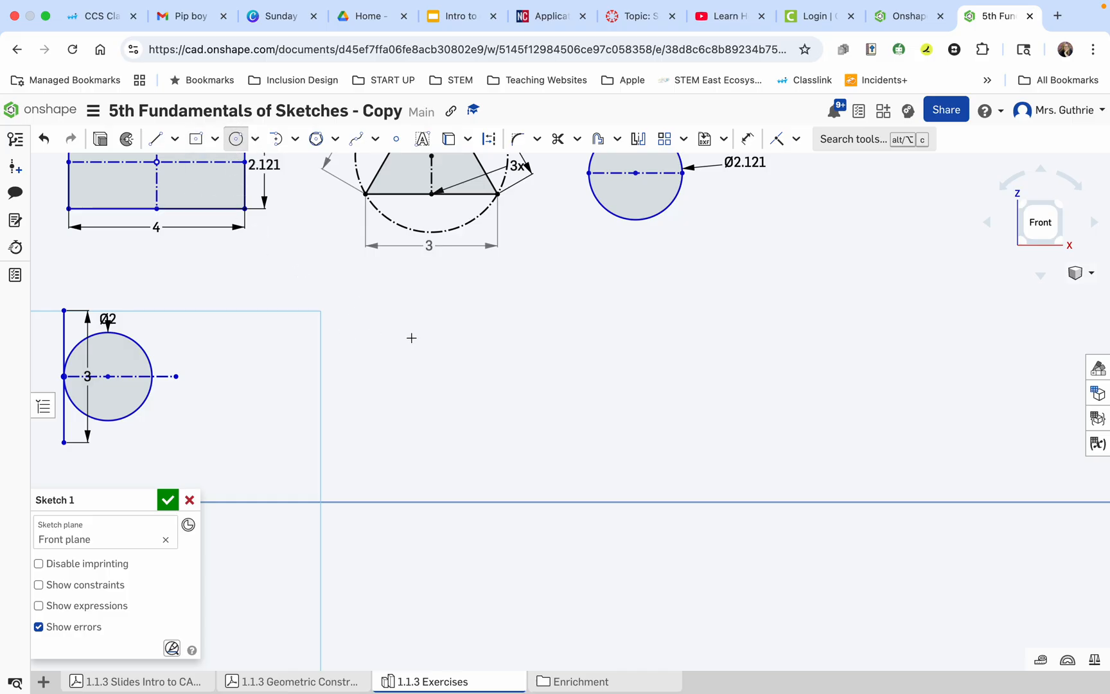
{"action": "left_click", "coordinate": [371, 315]}
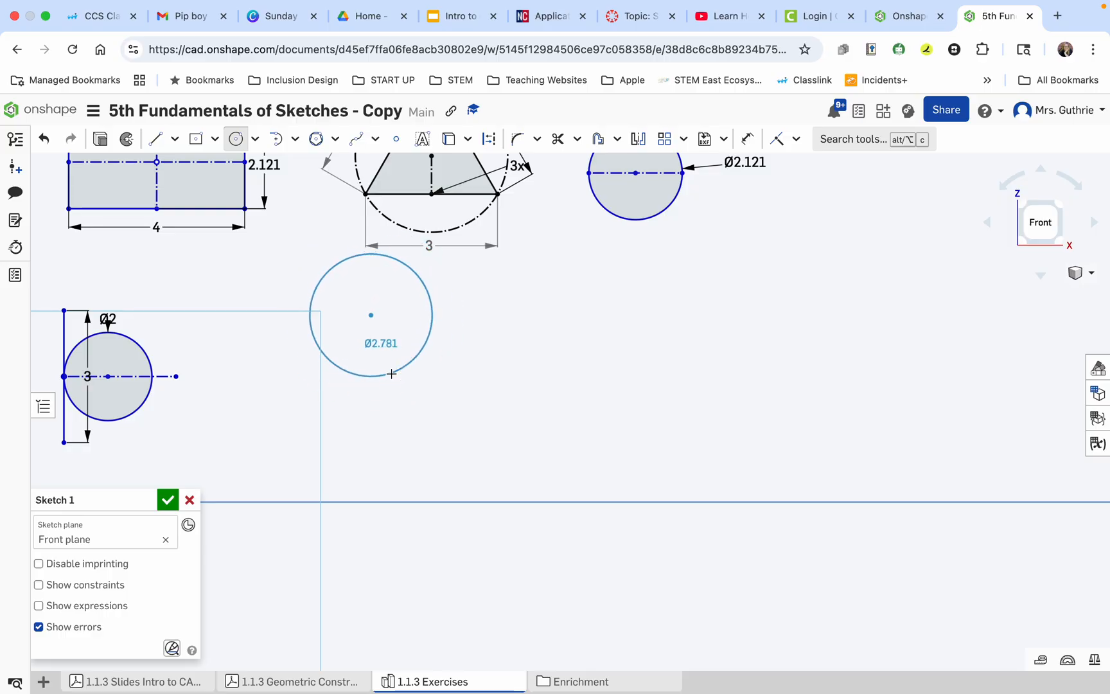
{"action": "left_click", "coordinate": [391, 373]}
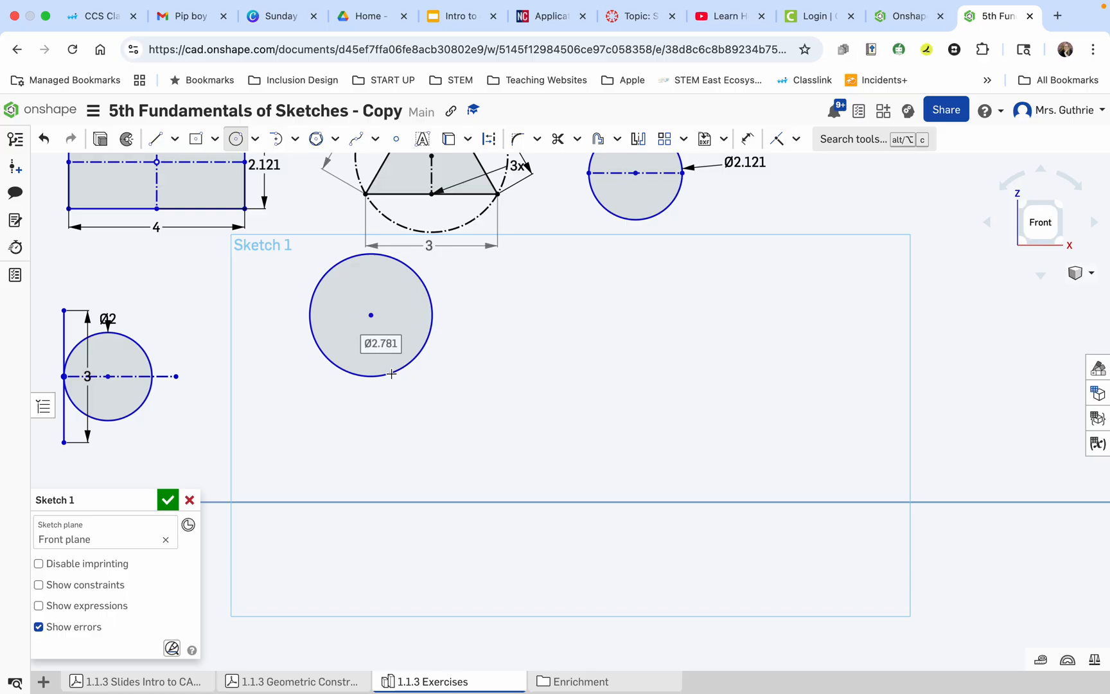
{"action": "type", "text": "3"}
{"action": "key", "text": "Return"}
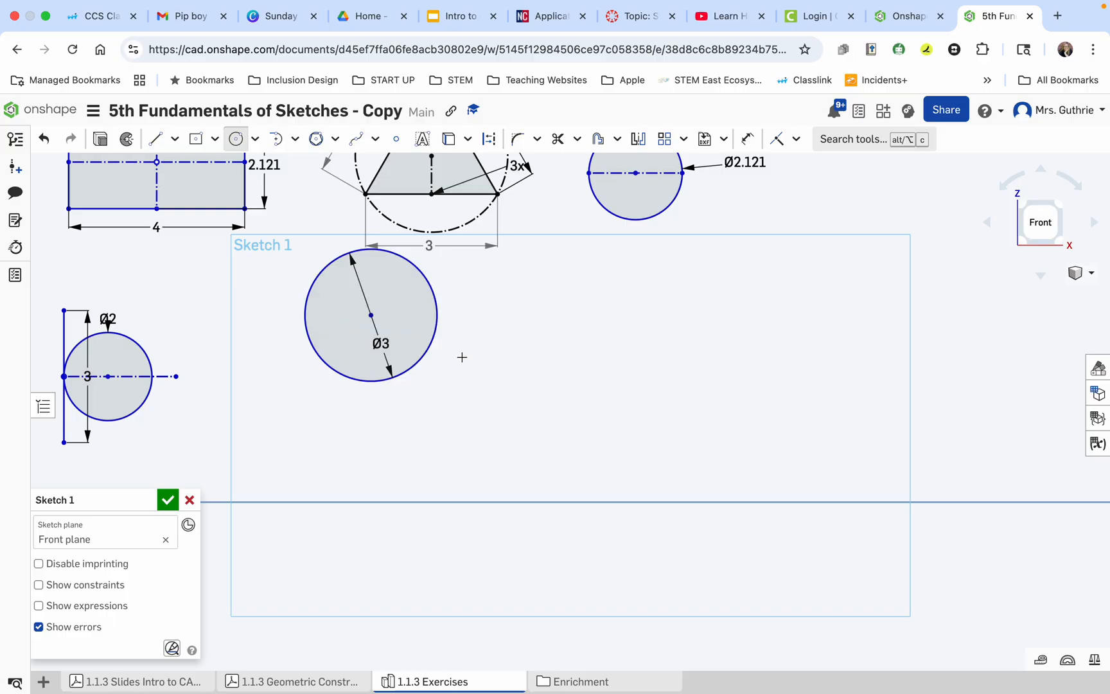
{"action": "left_click", "coordinate": [529, 339]}
{"action": "left_click", "coordinate": [536, 399]}
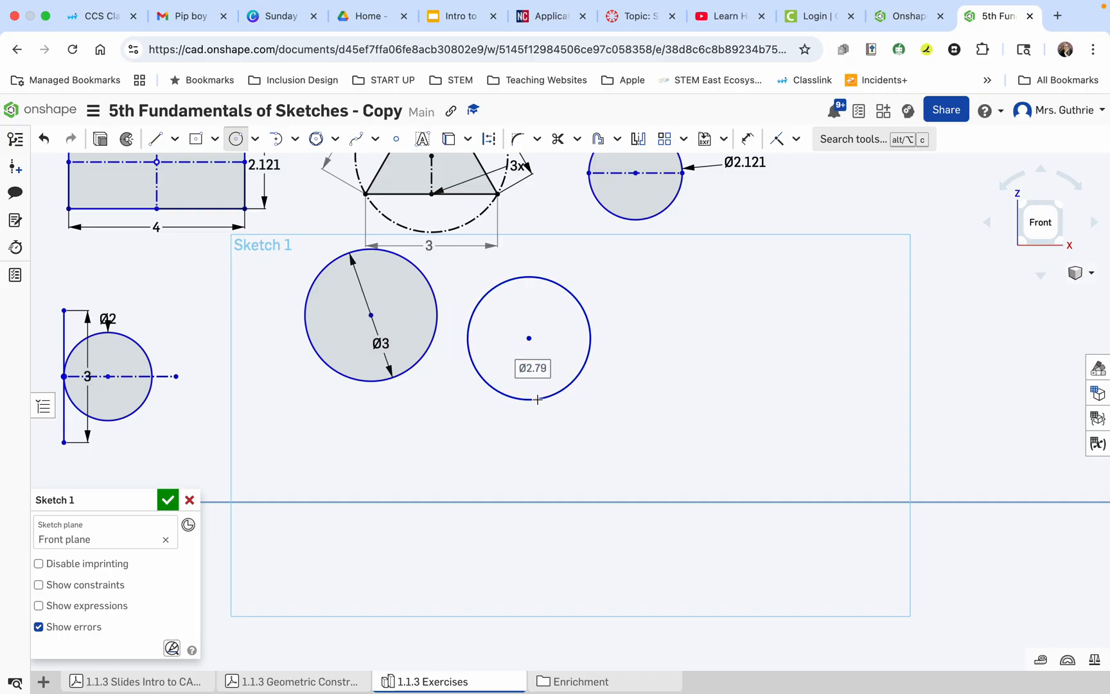
{"action": "type", "text": "3"}
{"action": "key", "text": "Return"}
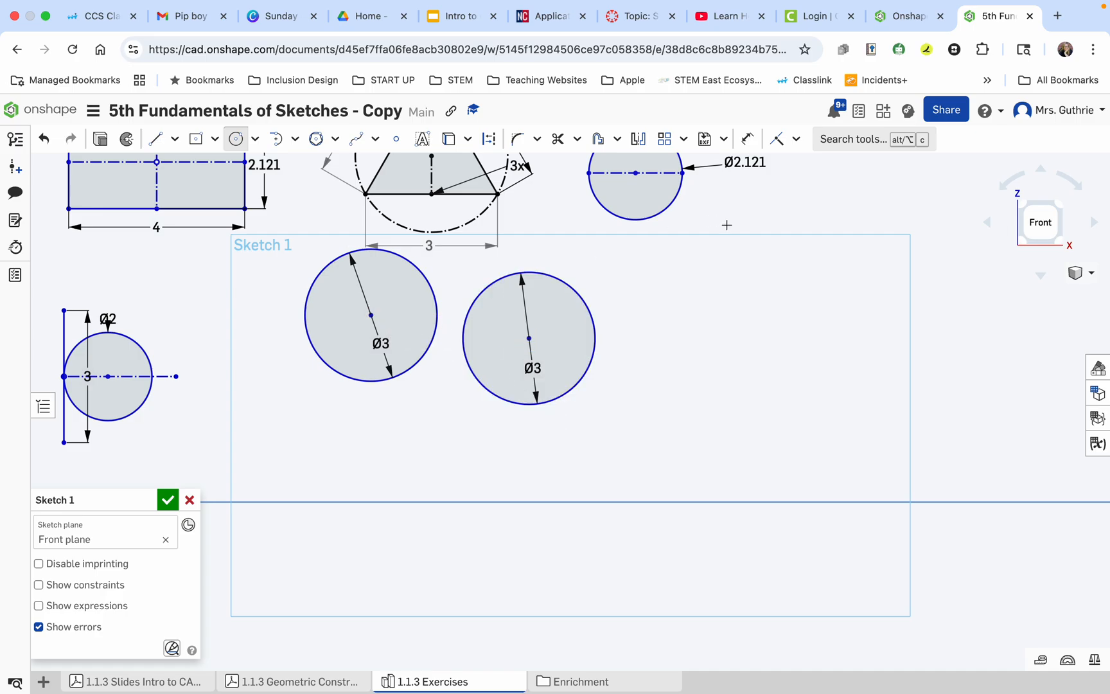
Apply a Horizontal constraint between the two 3 mm circles' centers and move the pair down, clear of the triangle.
{"action": "left_click", "coordinate": [796, 139]}
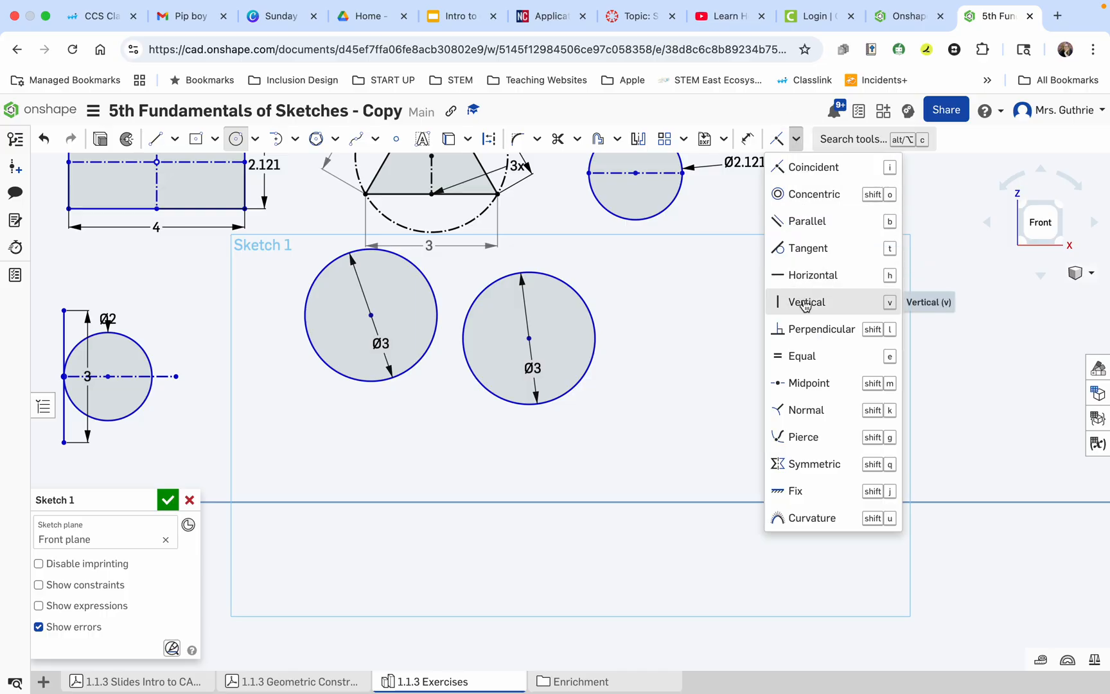
{"action": "left_click", "coordinate": [807, 277]}
{"action": "left_click", "coordinate": [372, 315]}
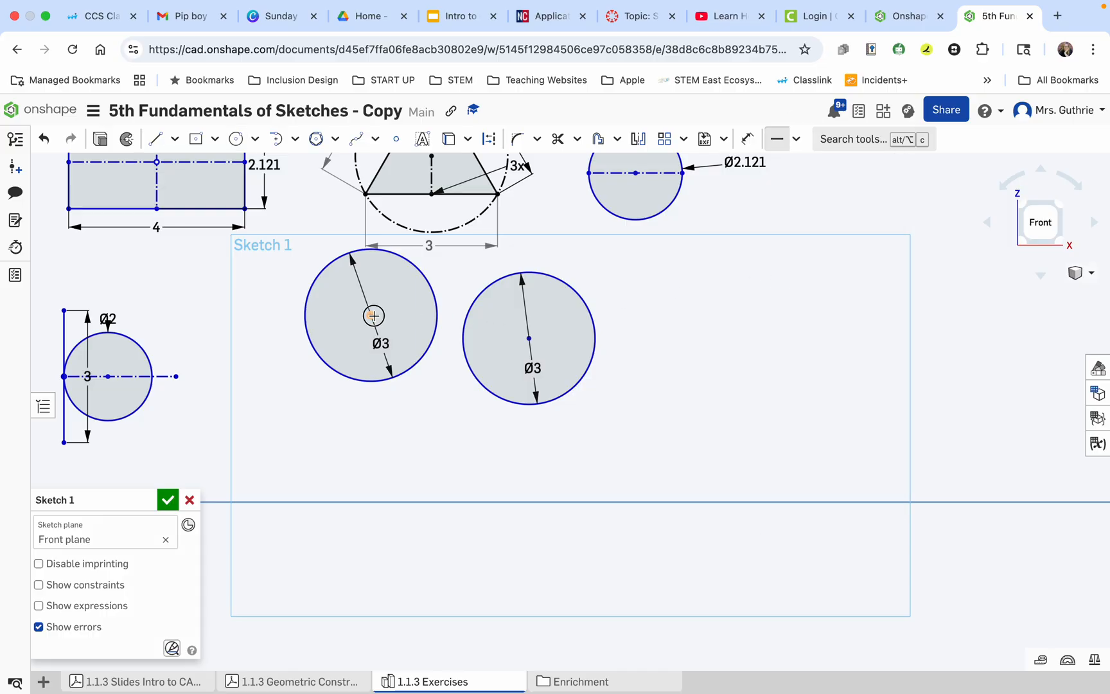
{"action": "left_click", "coordinate": [529, 338]}
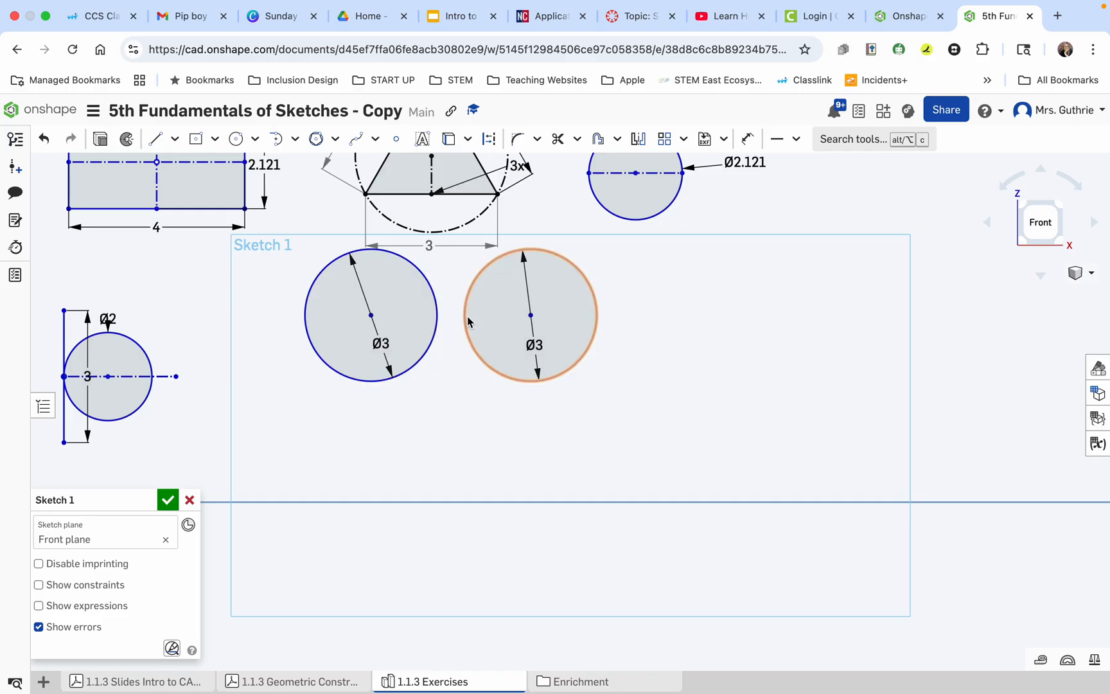
{"action": "left_click_drag", "start_coordinate": [371, 315], "coordinate": [376, 389]}
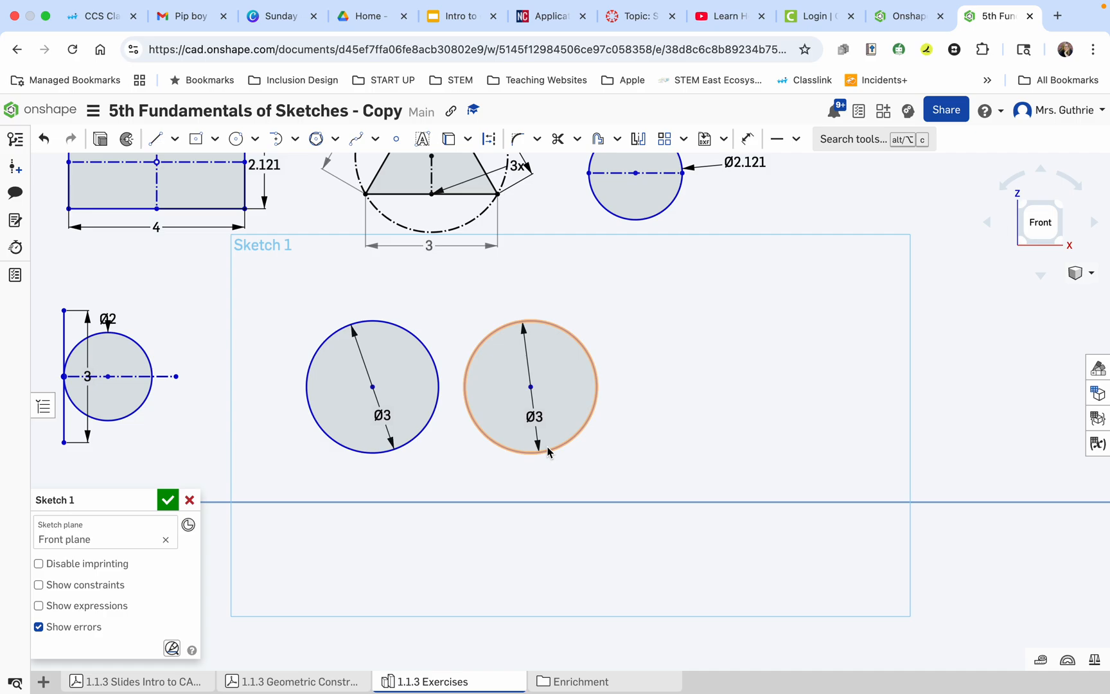
Dimension the distance between the two circles' centers below them and set it to 3.25 mm.
{"action": "left_click", "coordinate": [745, 140]}
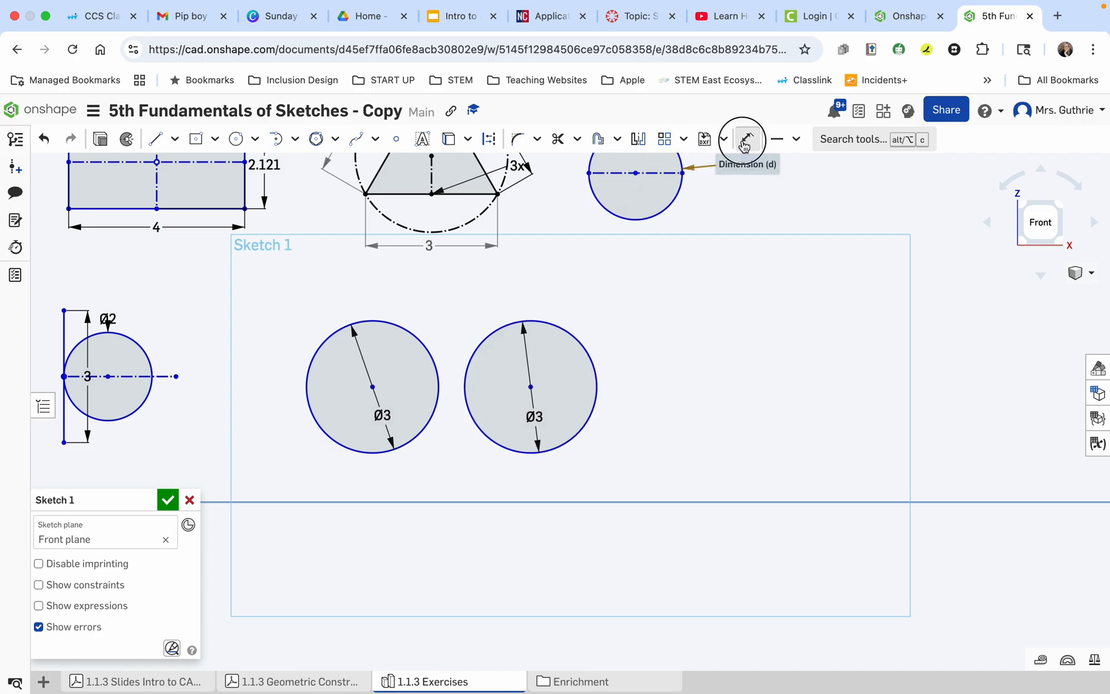
{"action": "left_click", "coordinate": [371, 387]}
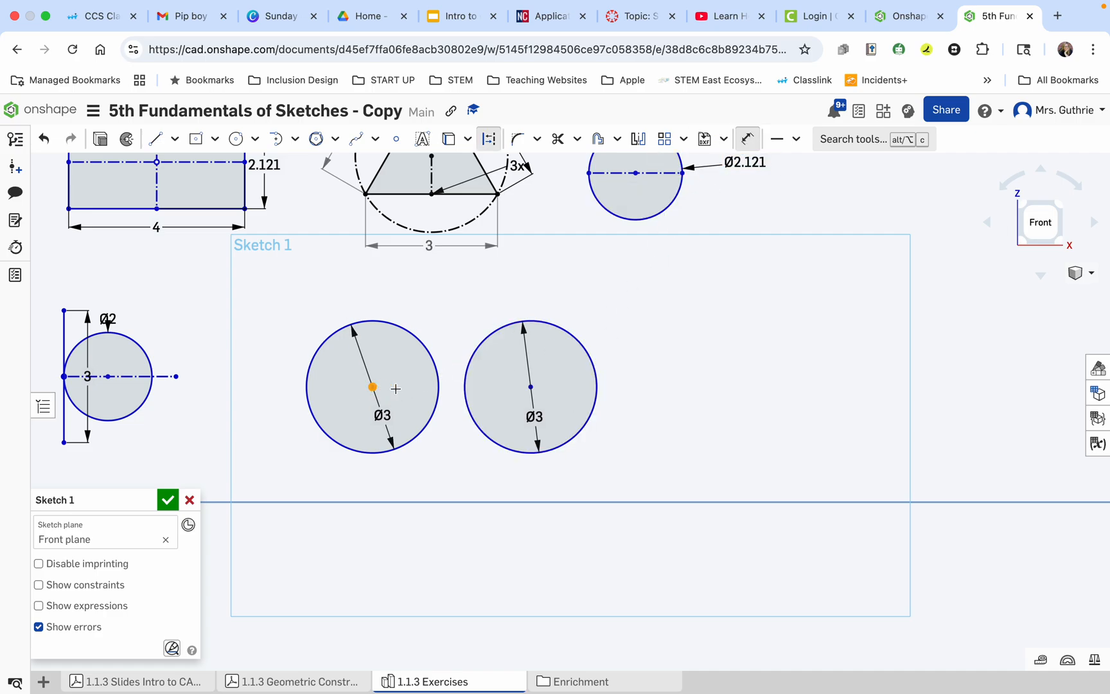
{"action": "left_click", "coordinate": [530, 387]}
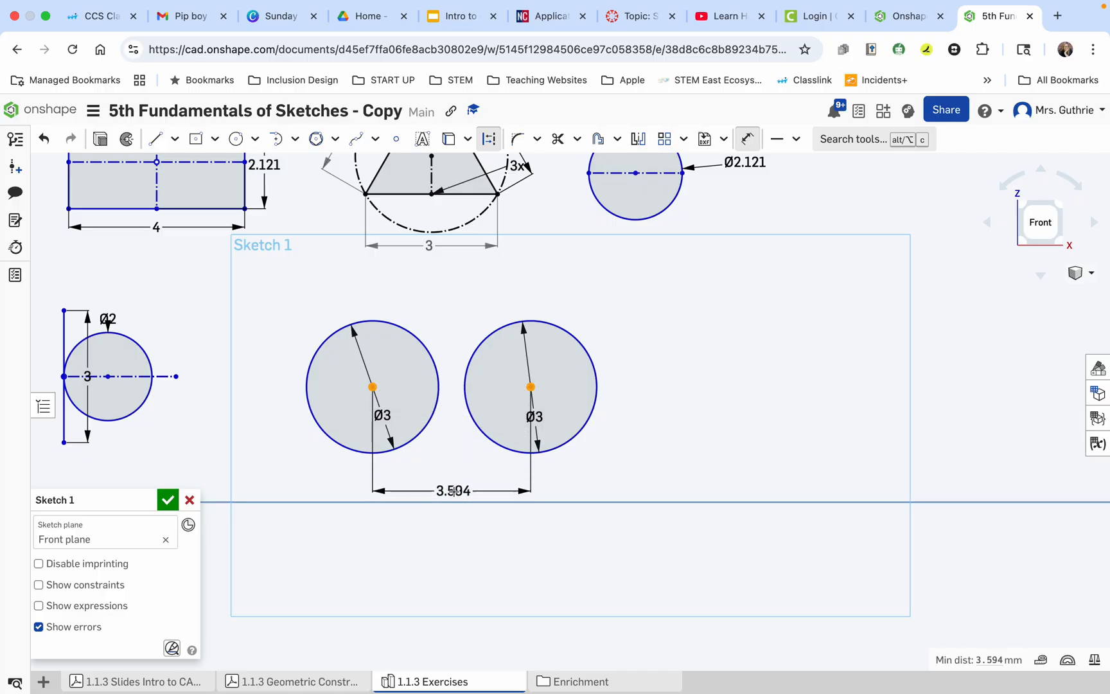
{"action": "left_click", "coordinate": [453, 491]}
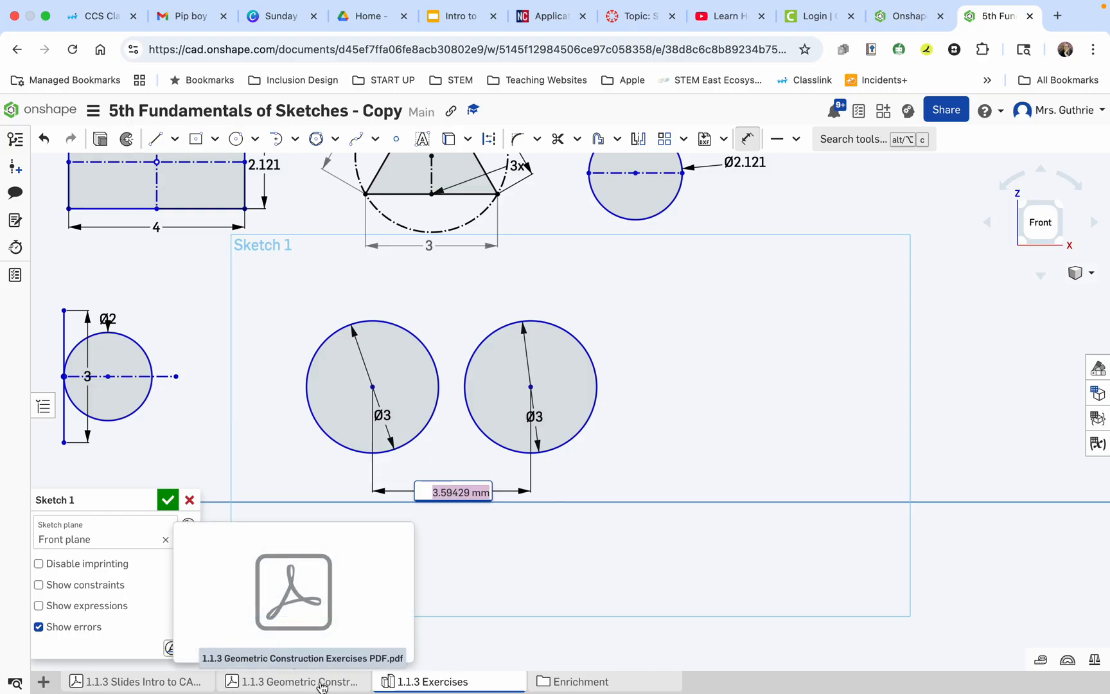
{"action": "type", "text": "3.25"}
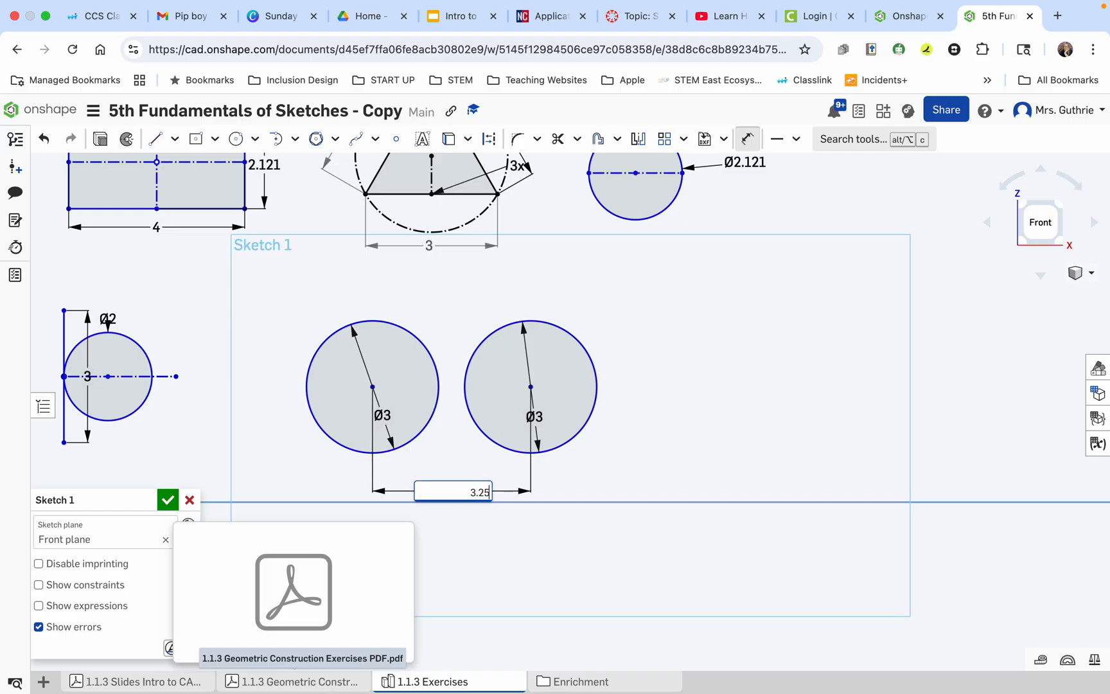
{"action": "key", "text": "Return"}
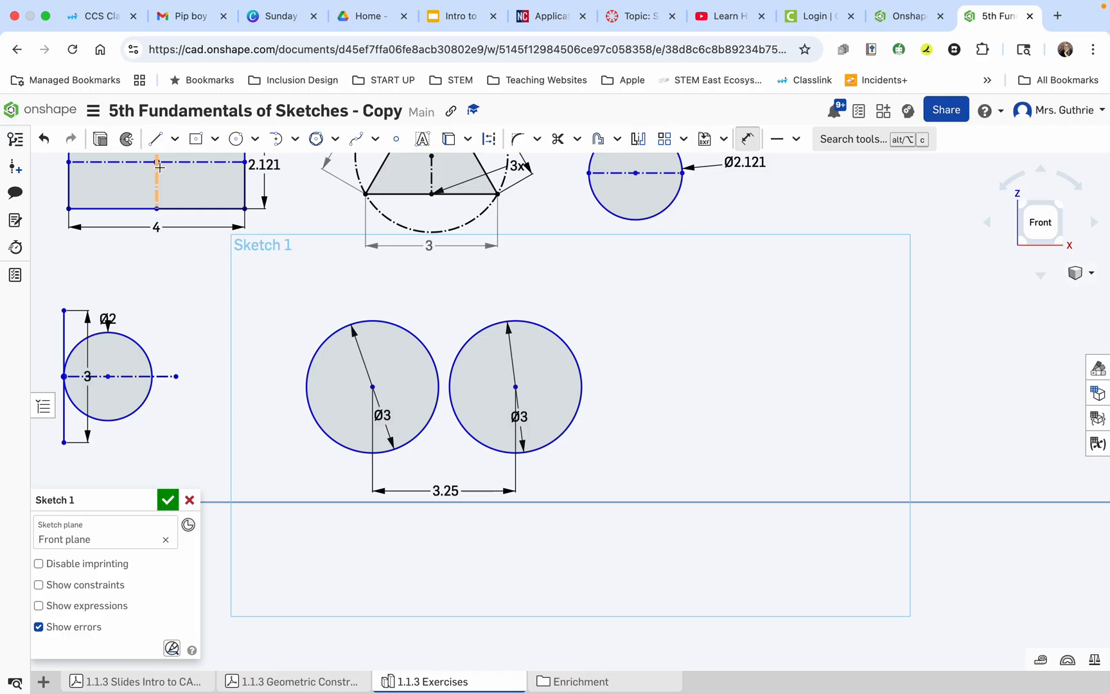
Draw a horizontal line joining the topmost points of the two 3 mm circles, tangent to the second circle.
{"action": "left_click", "coordinate": [158, 142]}
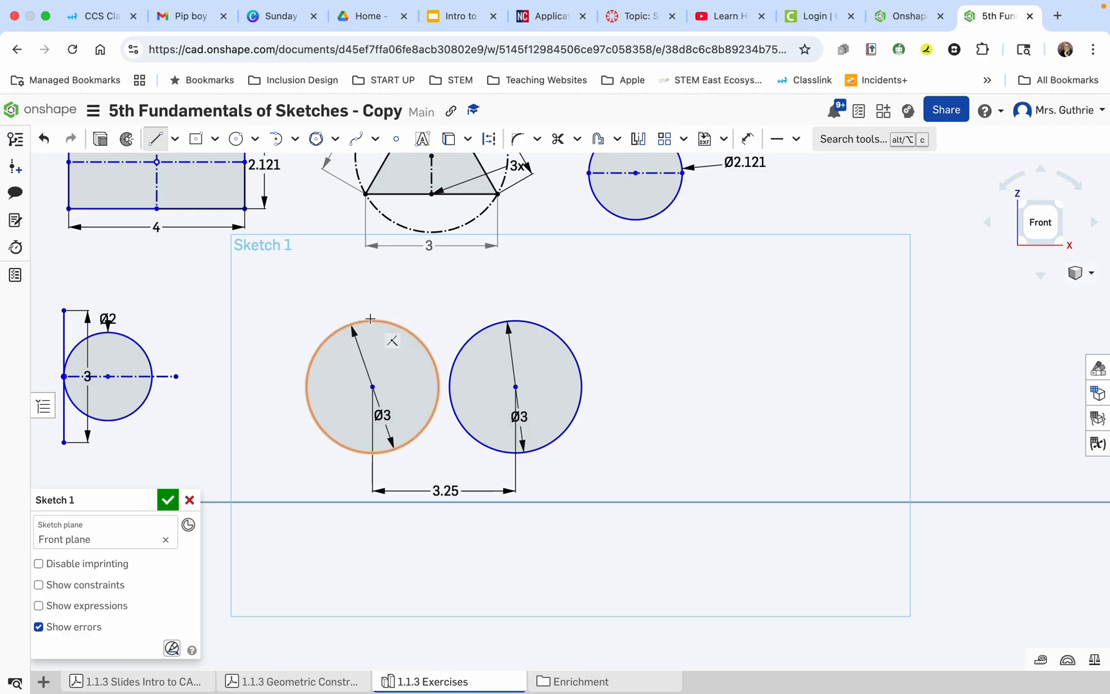
{"action": "left_click", "coordinate": [372, 387]}
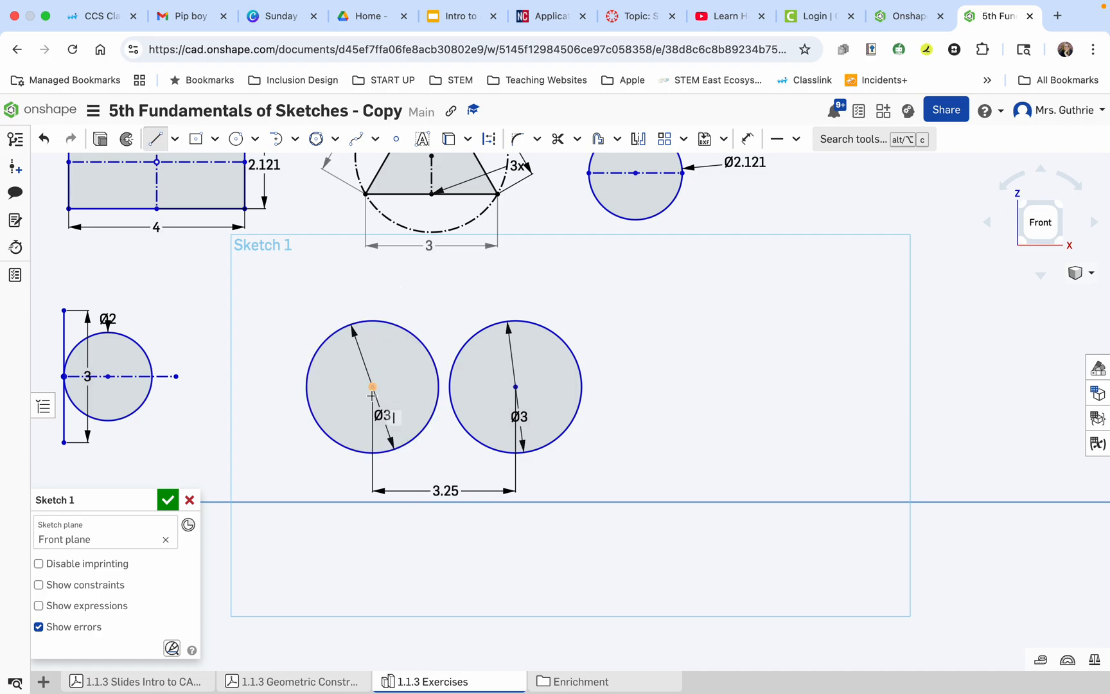
{"action": "key", "text": "Escape"}
{"action": "left_click", "coordinate": [373, 387]}
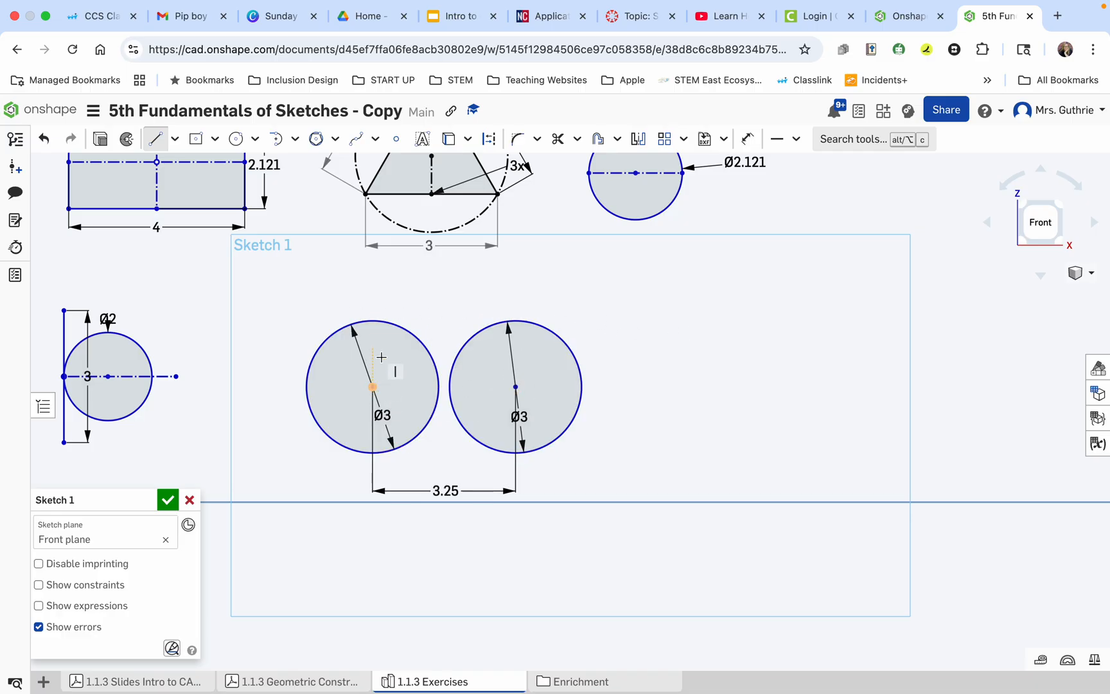
{"action": "left_click", "coordinate": [372, 320]}
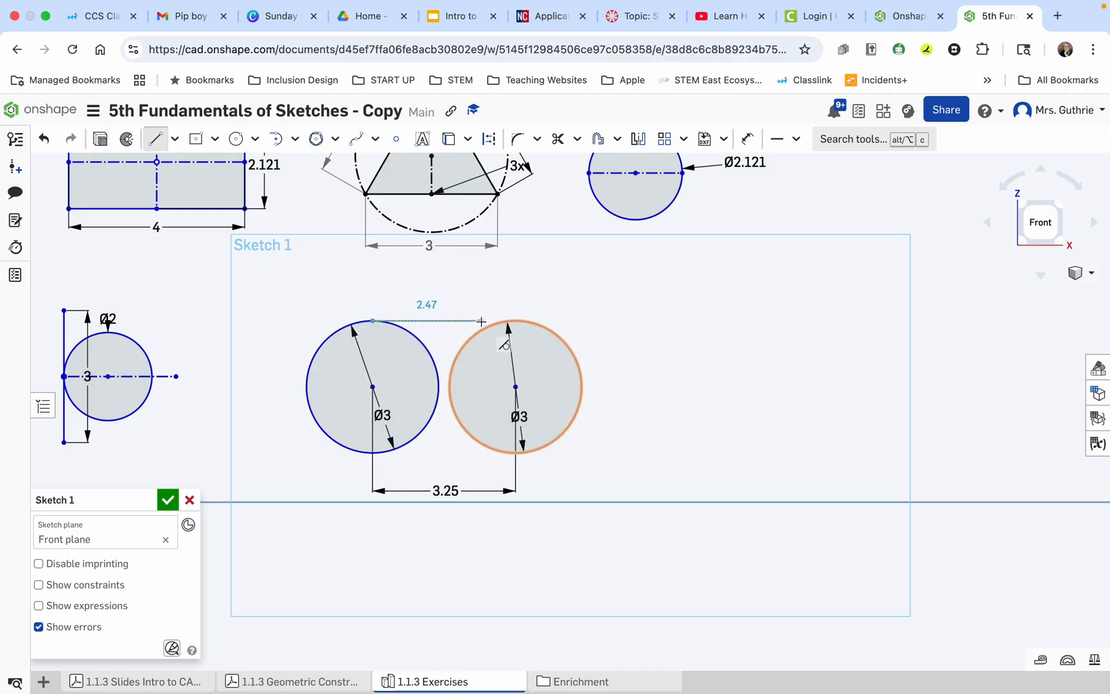
{"action": "left_click", "coordinate": [516, 321]}
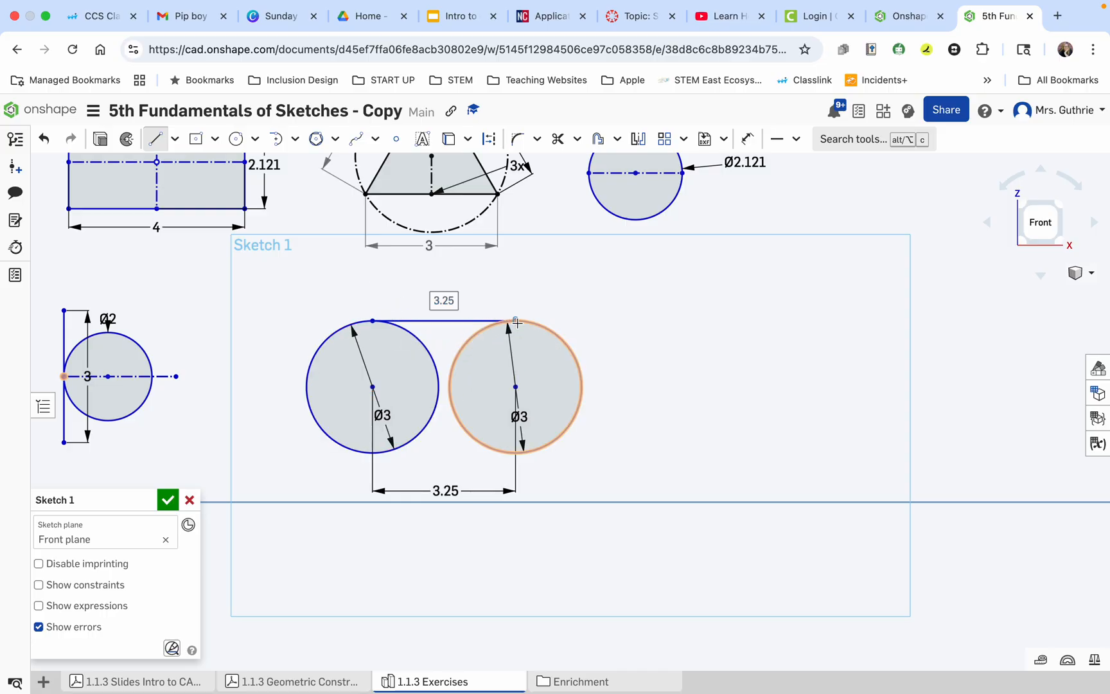
{"action": "key", "text": "Escape"}
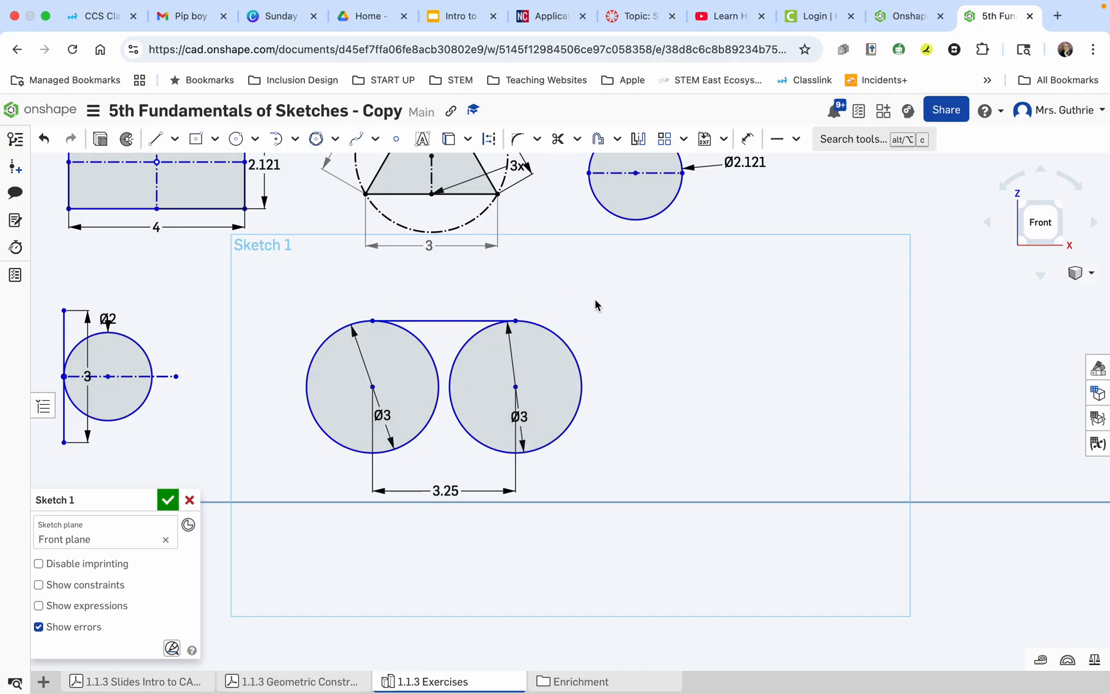
Try to add a Tangent constraint between the first 3 mm circle and the line across the top, and undo it.
{"action": "left_click", "coordinate": [459, 321]}
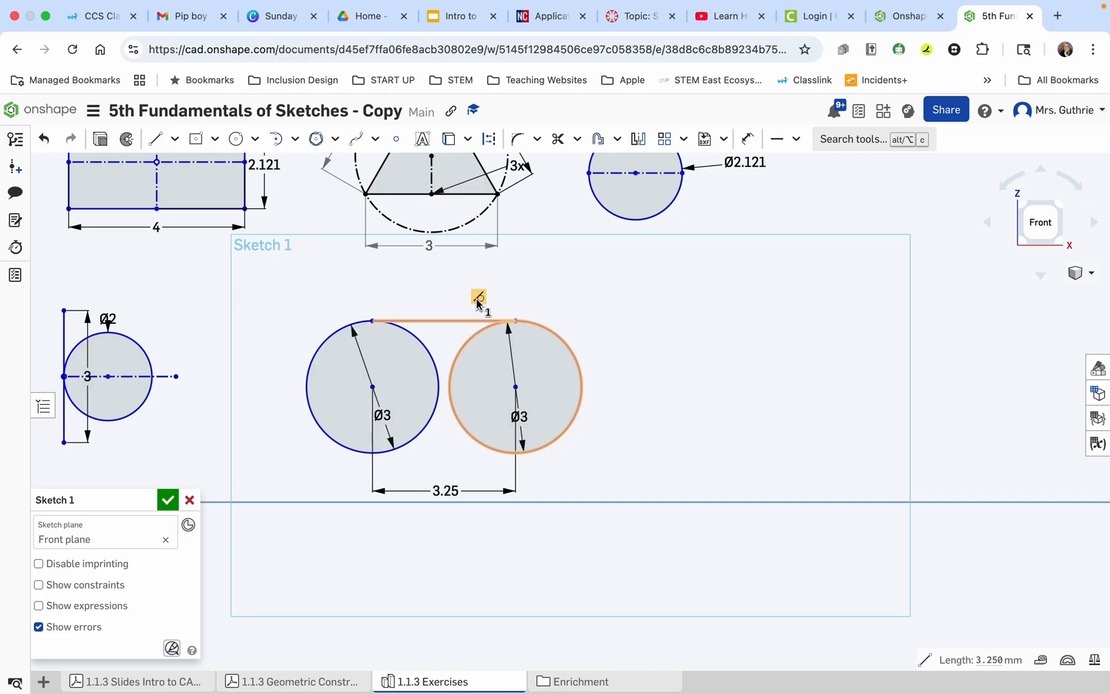
{"action": "left_click", "coordinate": [478, 302]}
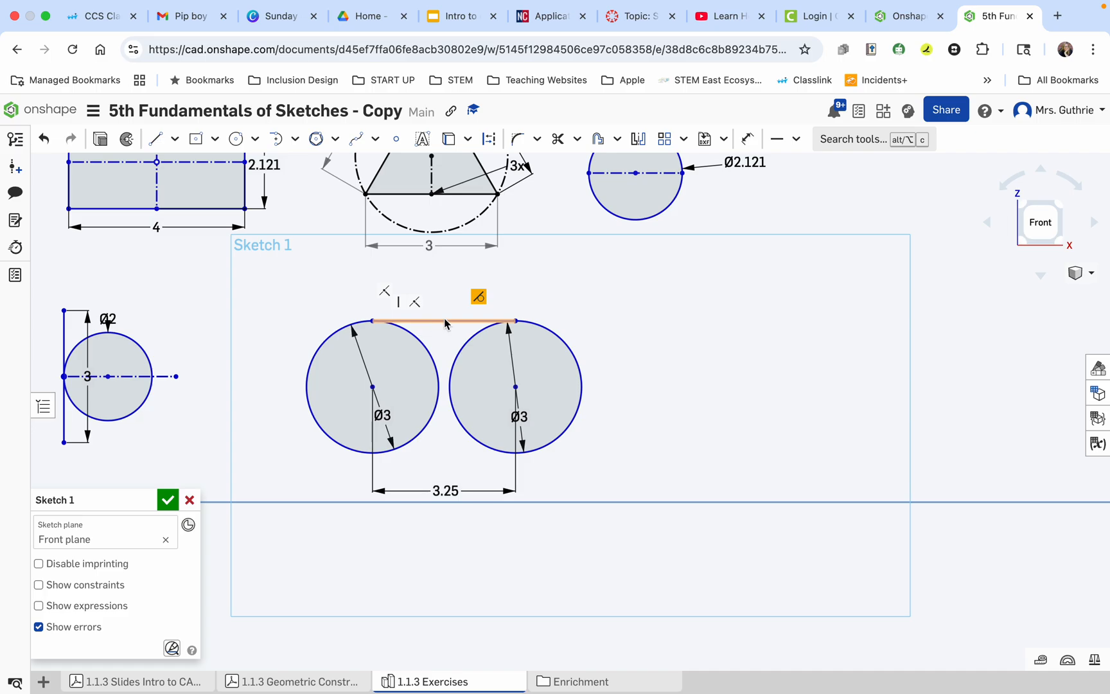
{"action": "left_click", "coordinate": [603, 416]}
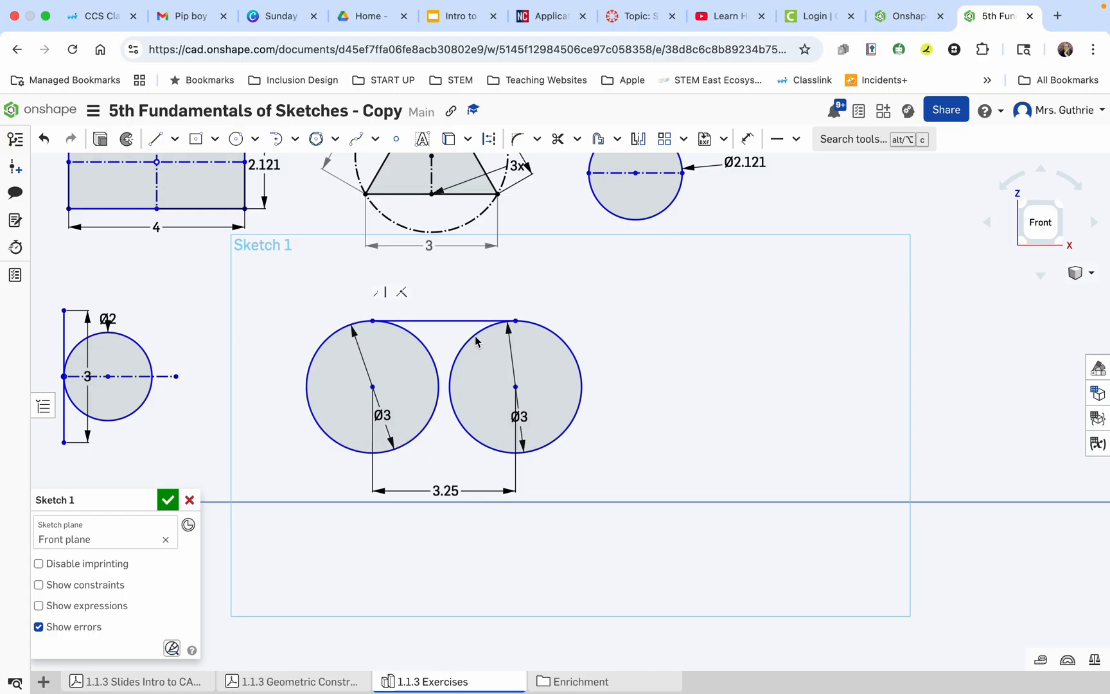
{"action": "left_click", "coordinate": [797, 140]}
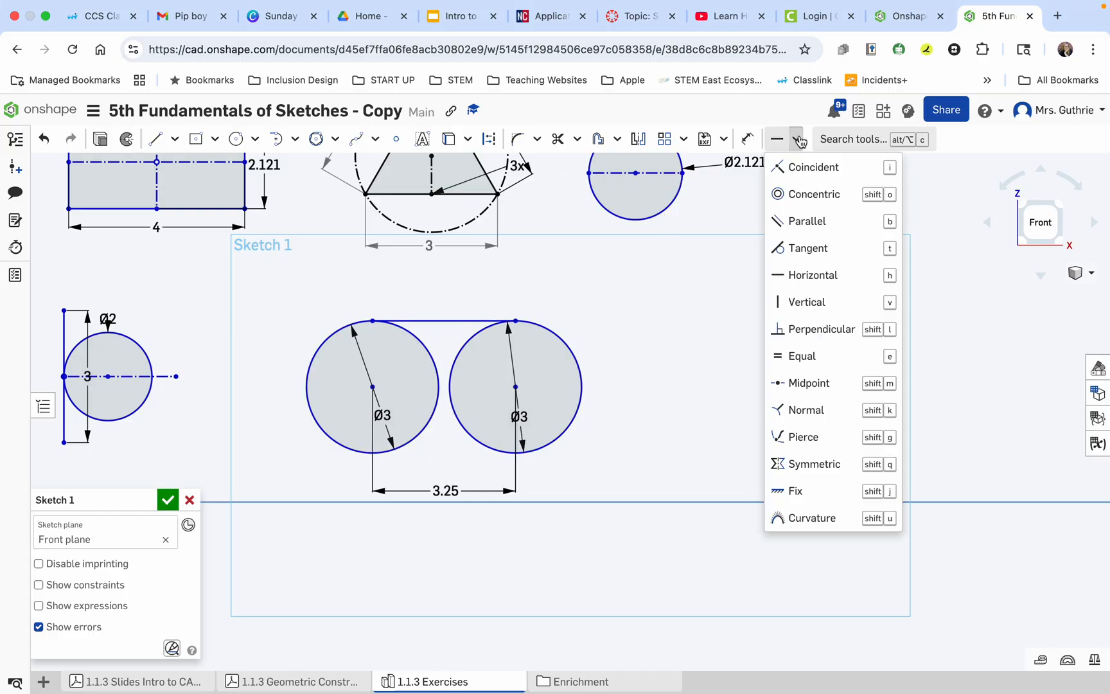
{"action": "left_click", "coordinate": [793, 248]}
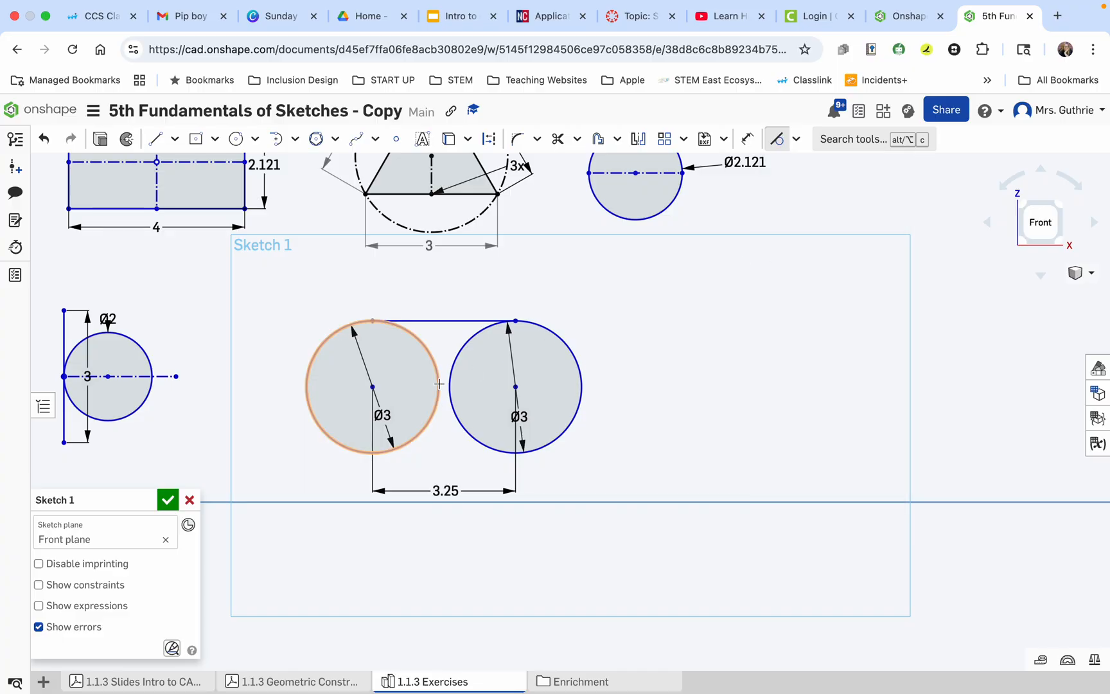
{"action": "left_click", "coordinate": [321, 345]}
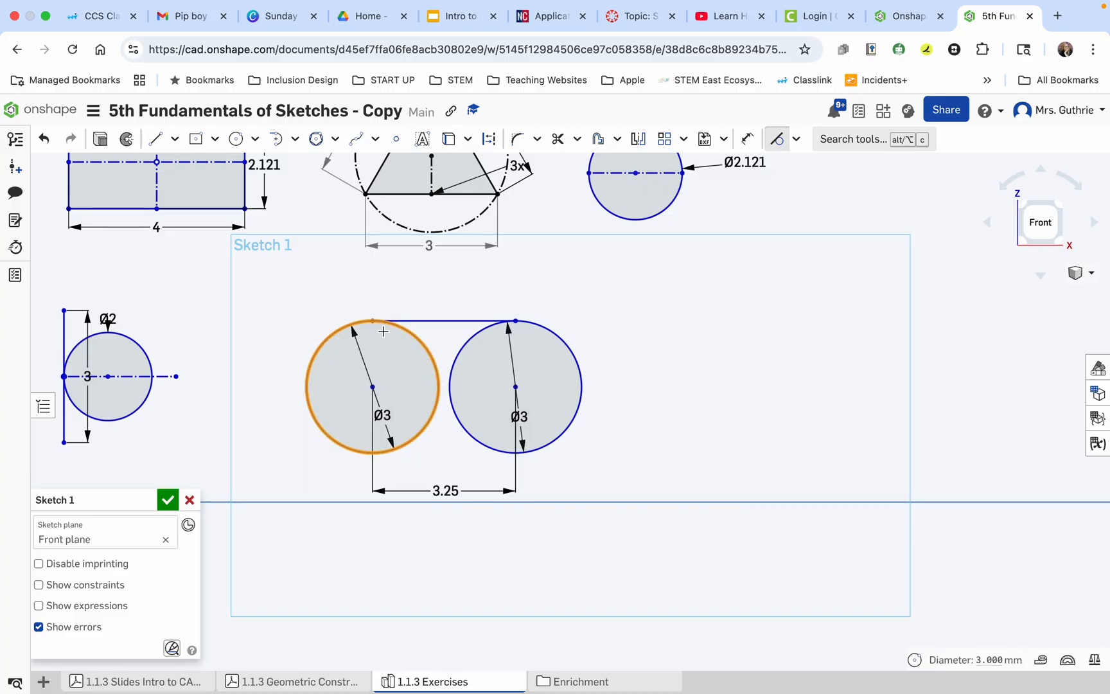
{"action": "left_click", "coordinate": [416, 320]}
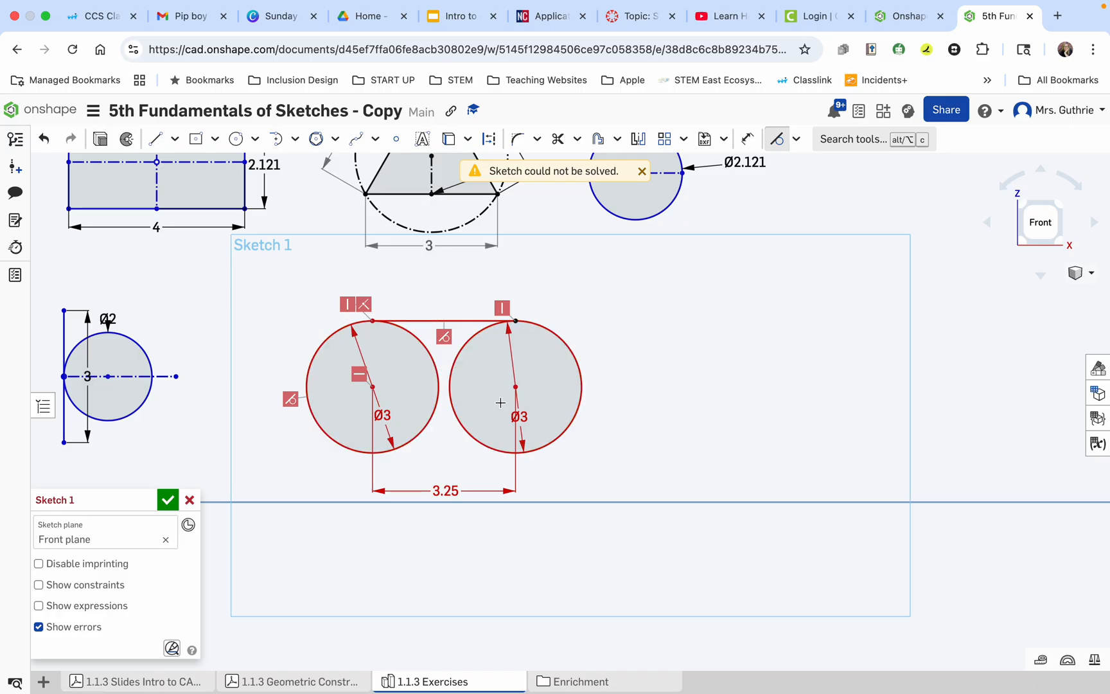
{"action": "key", "text": "Escape"}
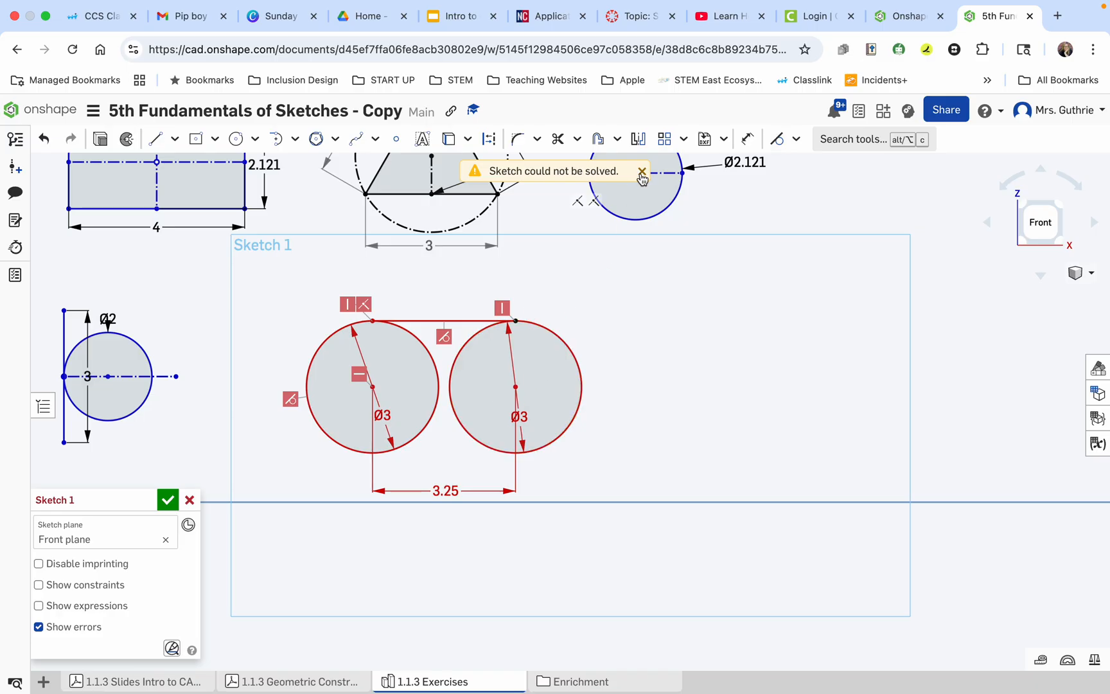
{"action": "left_click", "coordinate": [44, 138]}
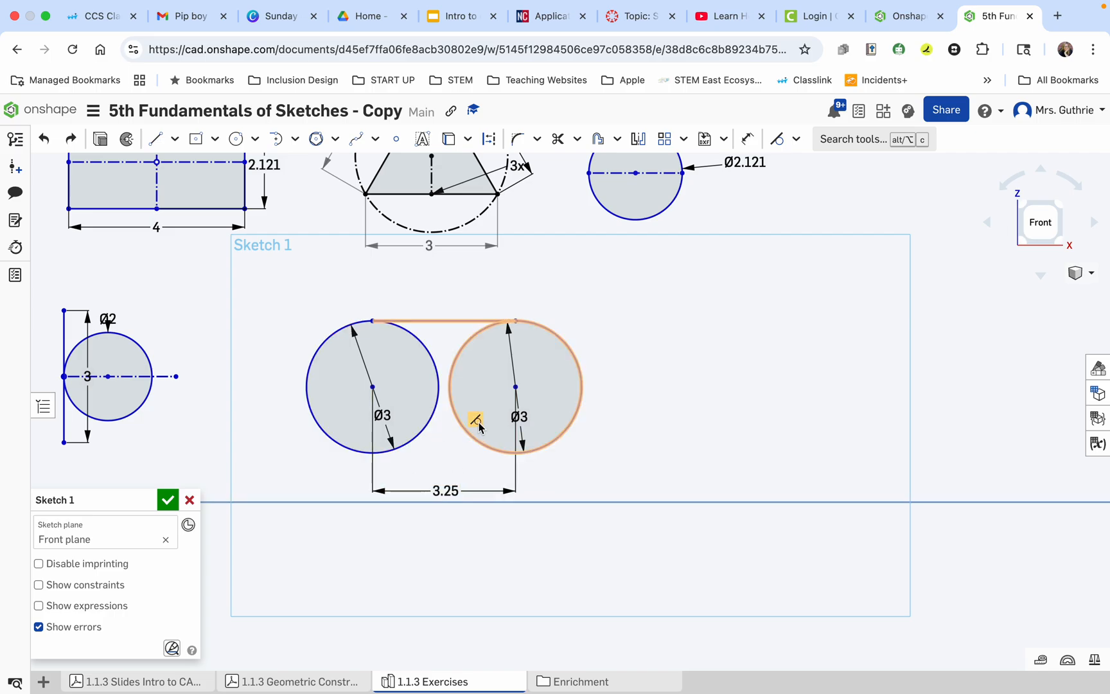
Show the sketch's constraints to examine those on the two circles and their connecting line, and hide them again.
{"action": "left_click", "coordinate": [39, 585]}
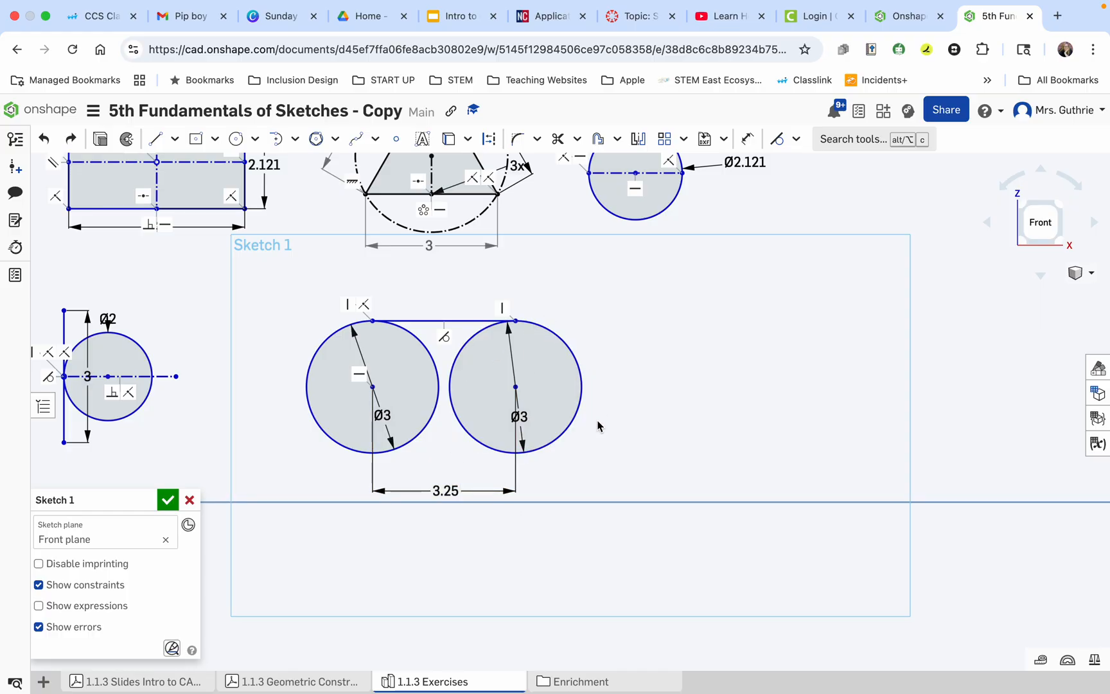
{"action": "scroll", "coordinate": [598, 426], "scroll_direction": "down", "scroll_amount": 8}
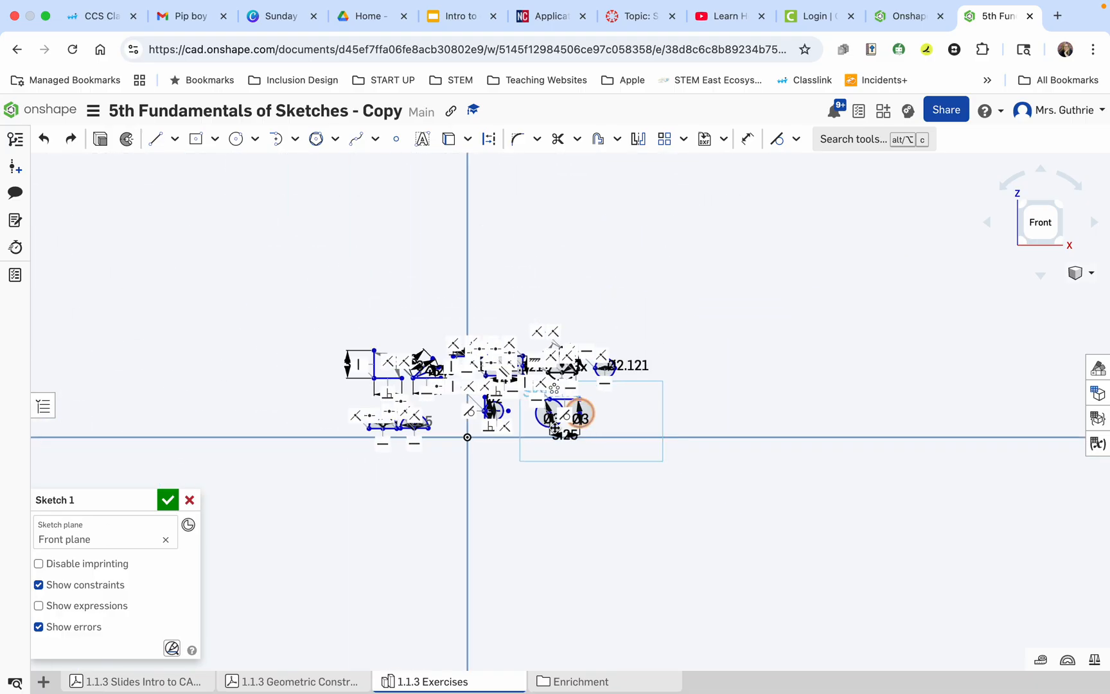
{"action": "left_click", "coordinate": [38, 584]}
{"action": "scroll", "coordinate": [448, 463], "scroll_direction": "up", "scroll_amount": 4}
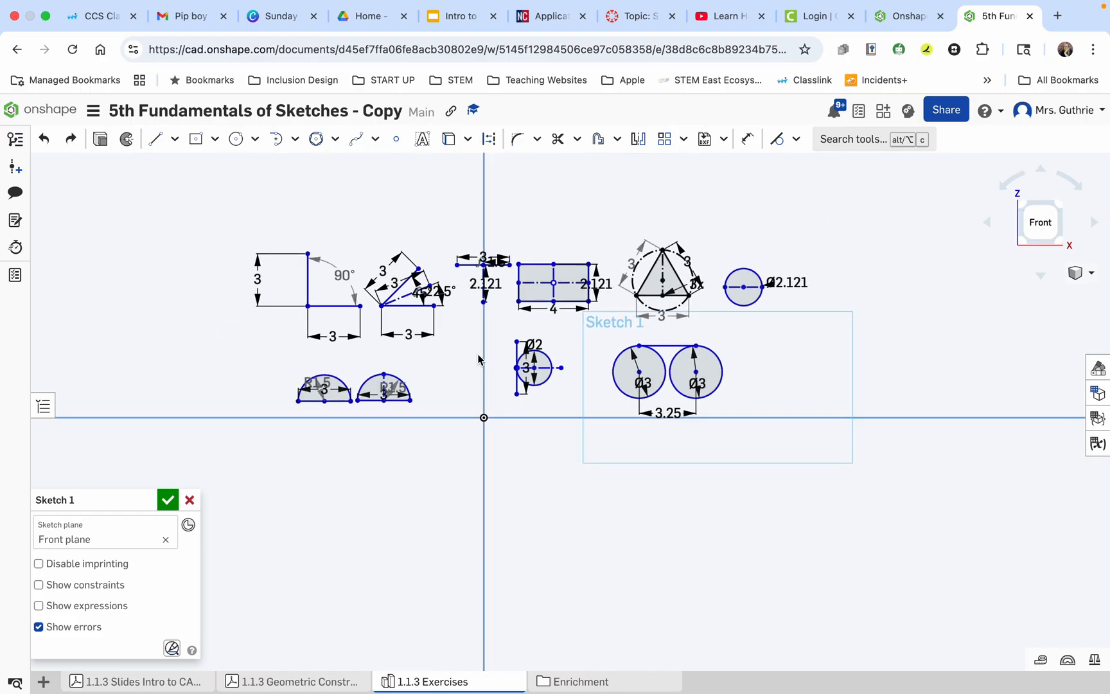
{"action": "scroll", "coordinate": [480, 355], "scroll_direction": "up", "scroll_amount": 2}
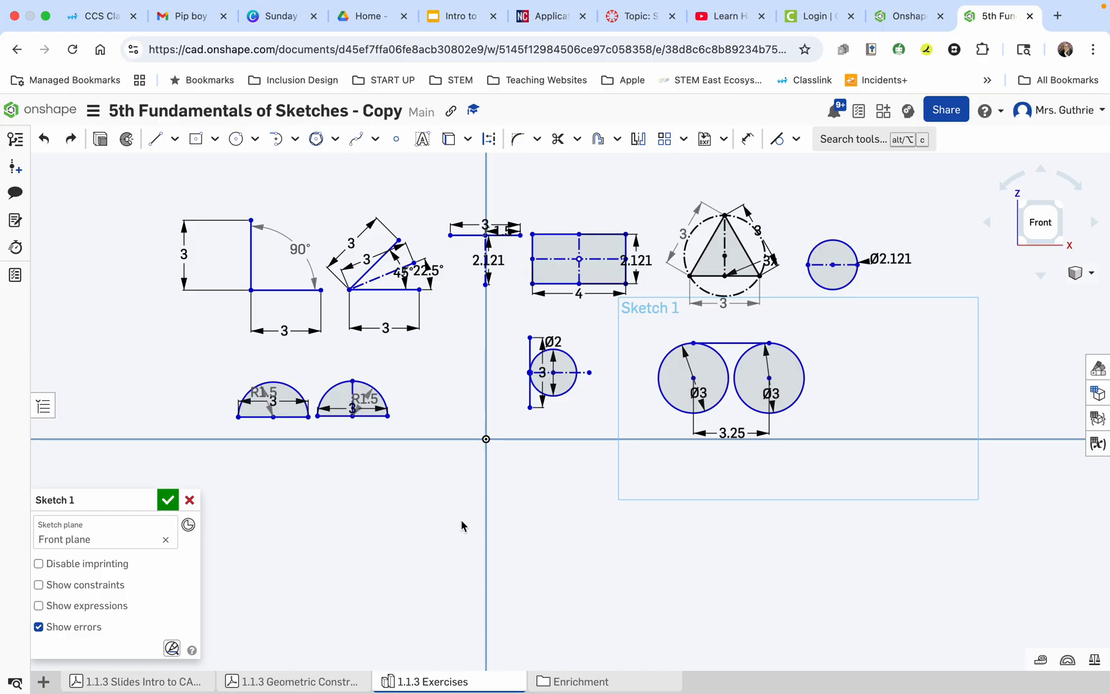
Review the four Geometric Construction Enrichment Exercises in the Enrichment folder's PDF and open the 1.1.4 Enrichment part studio.
{"action": "left_click", "coordinate": [558, 683]}
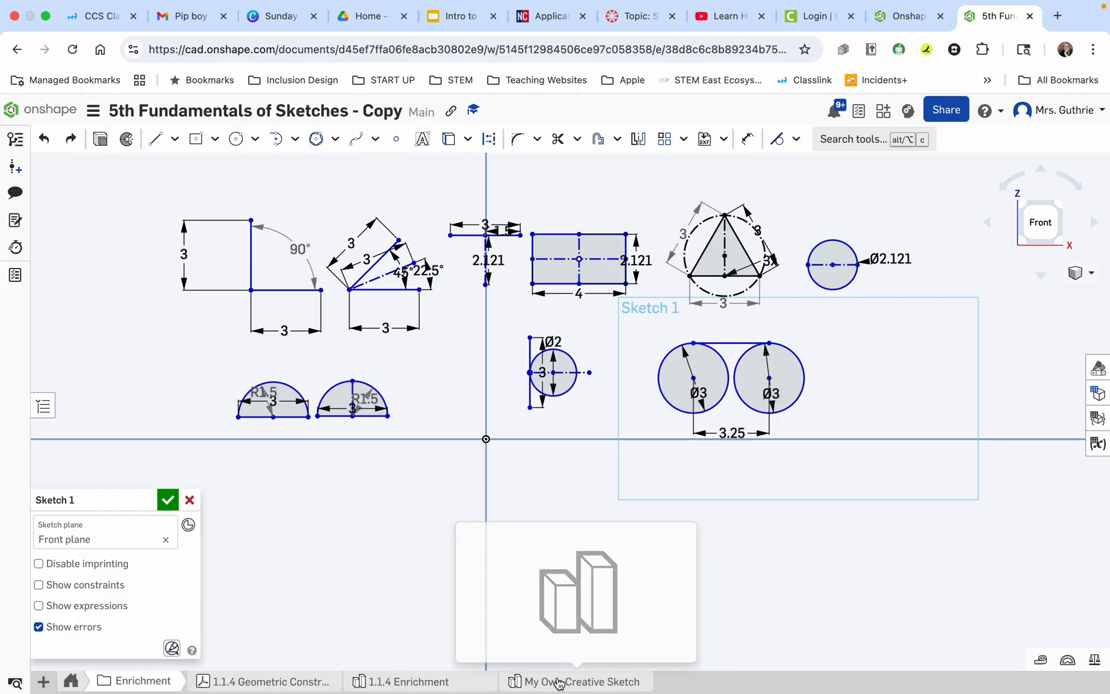
{"action": "left_click", "coordinate": [247, 683]}
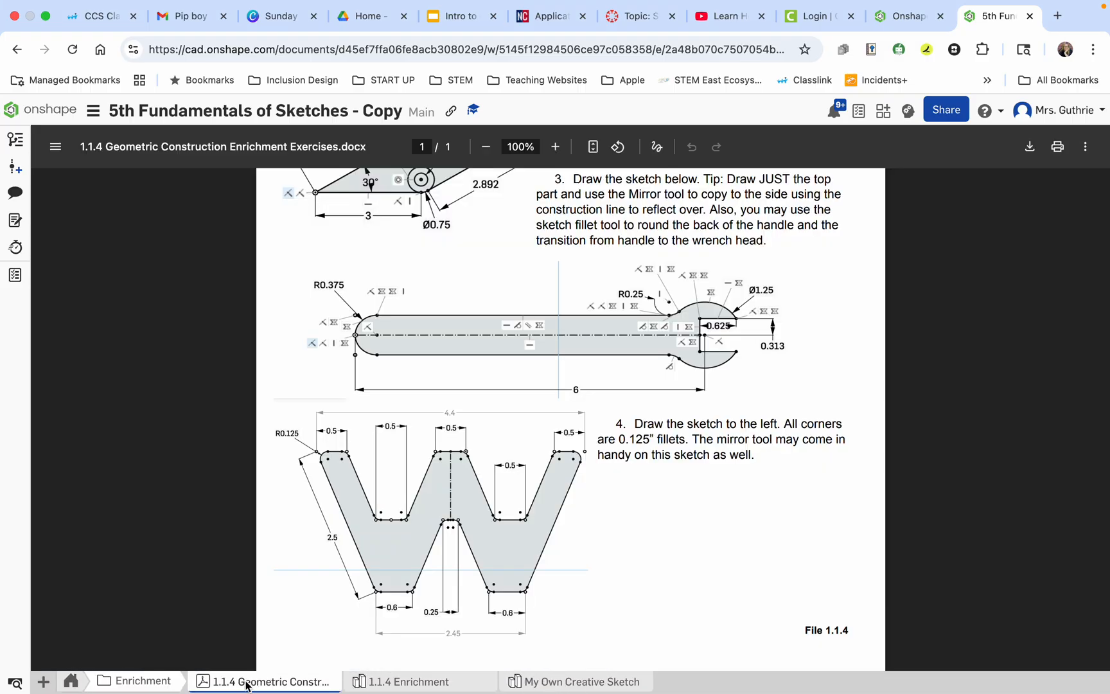
{"action": "scroll", "coordinate": [458, 400], "scroll_direction": "up", "scroll_amount": 4}
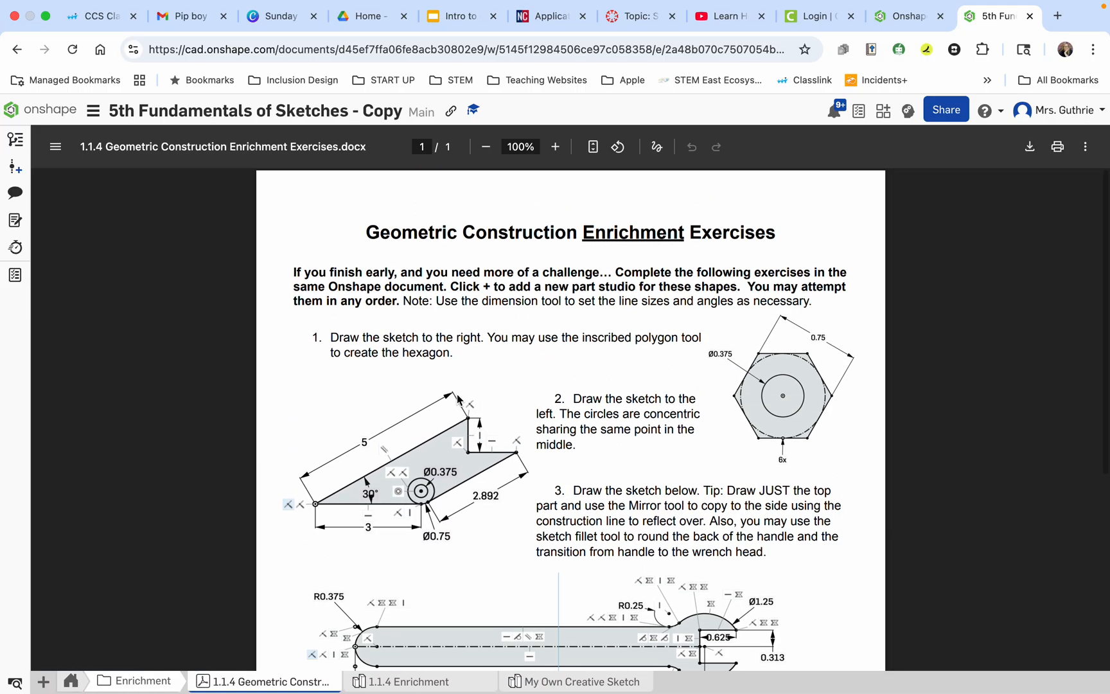
{"action": "scroll", "coordinate": [457, 400], "scroll_direction": "down", "scroll_amount": 2}
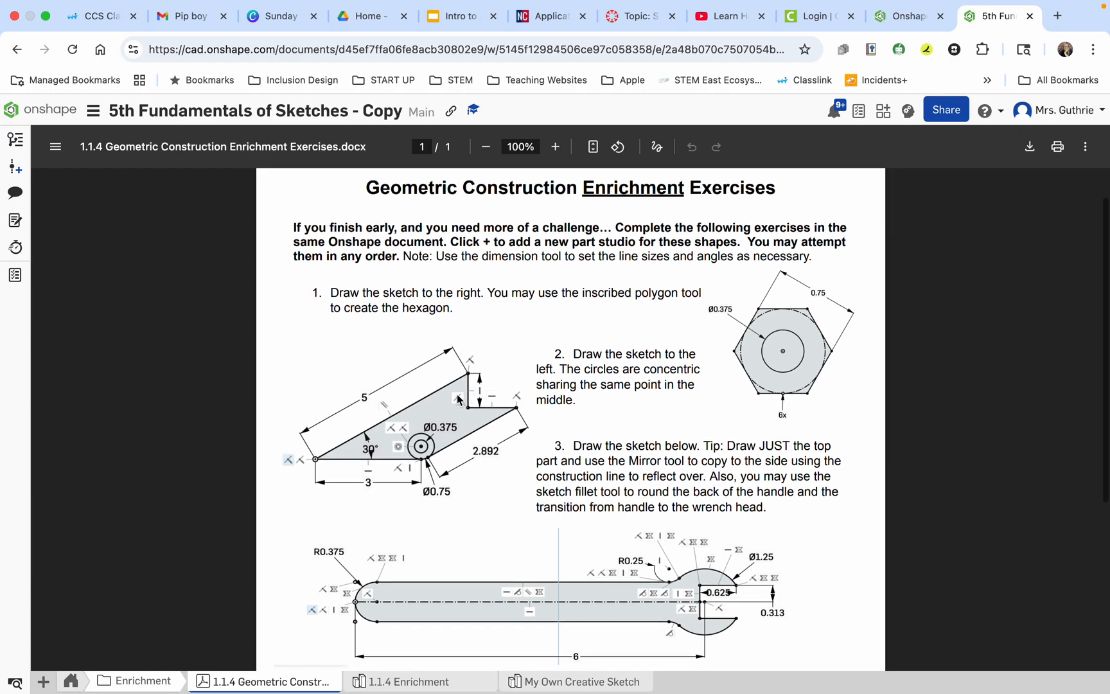
{"action": "scroll", "coordinate": [458, 399], "scroll_direction": "down", "scroll_amount": 3}
{"action": "scroll", "coordinate": [458, 399], "scroll_direction": "up", "scroll_amount": 4}
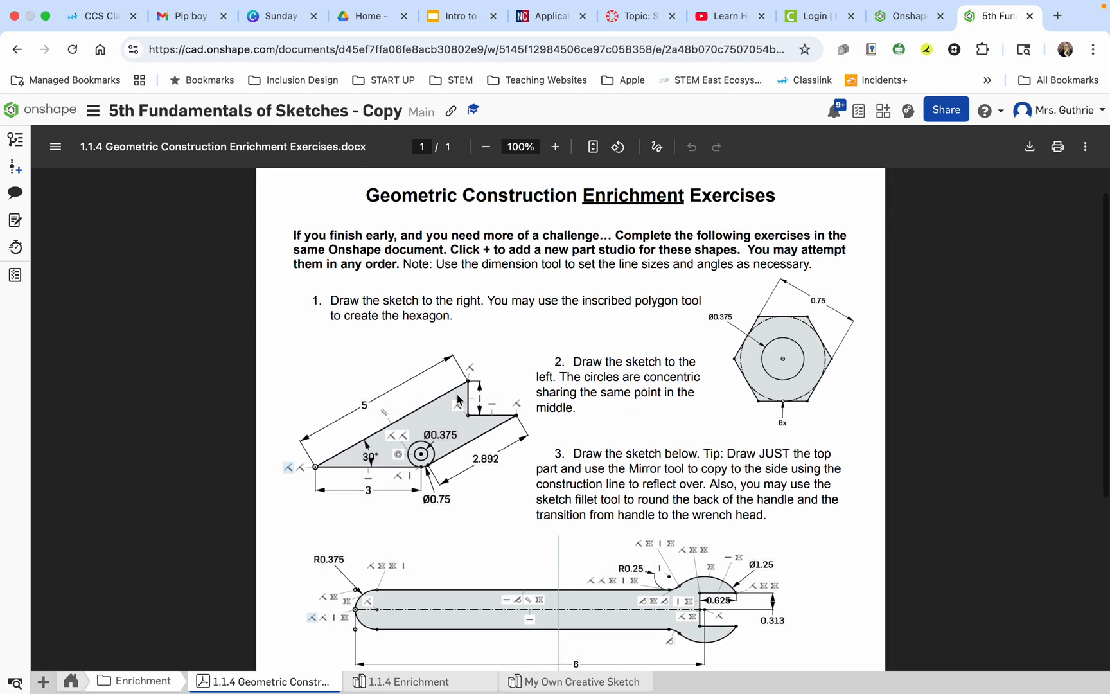
{"action": "scroll", "coordinate": [457, 399], "scroll_direction": "down", "scroll_amount": 3}
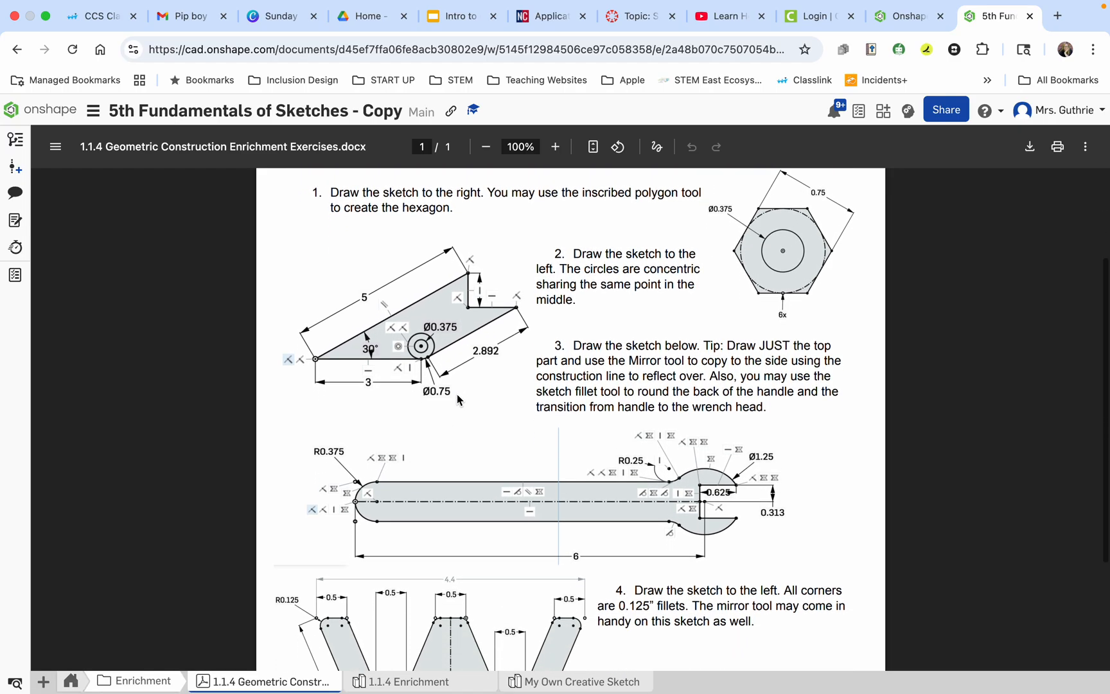
{"action": "scroll", "coordinate": [457, 398], "scroll_direction": "down", "scroll_amount": 1}
{"action": "scroll", "coordinate": [456, 398], "scroll_direction": "down", "scroll_amount": 2}
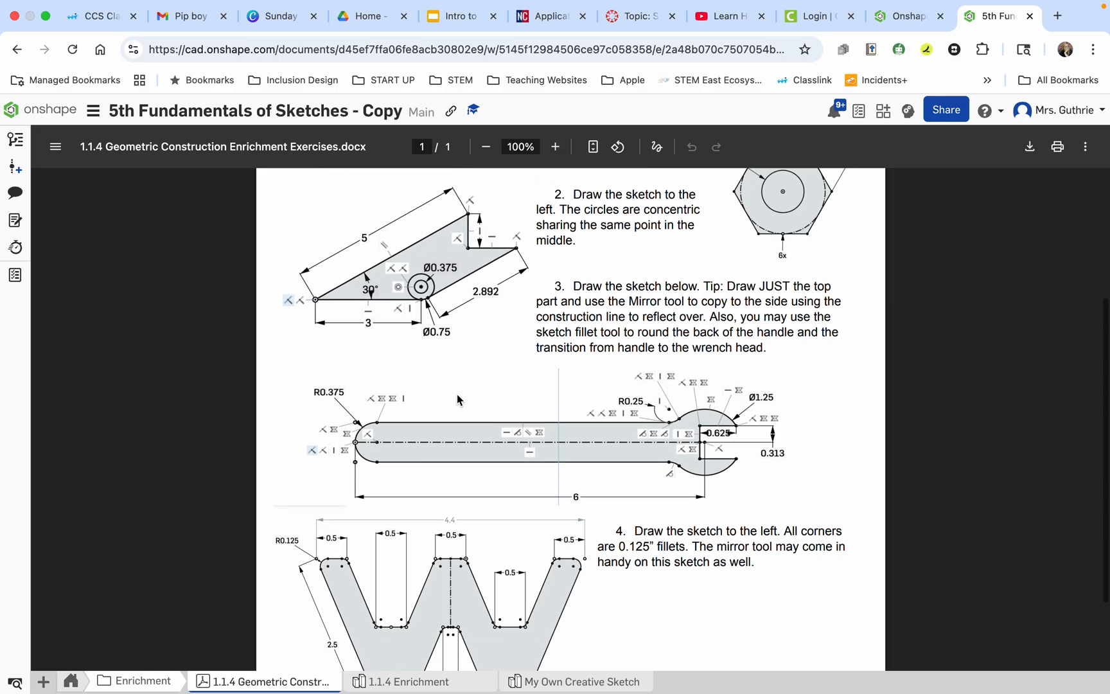
{"action": "scroll", "coordinate": [457, 399], "scroll_direction": "down", "scroll_amount": 3}
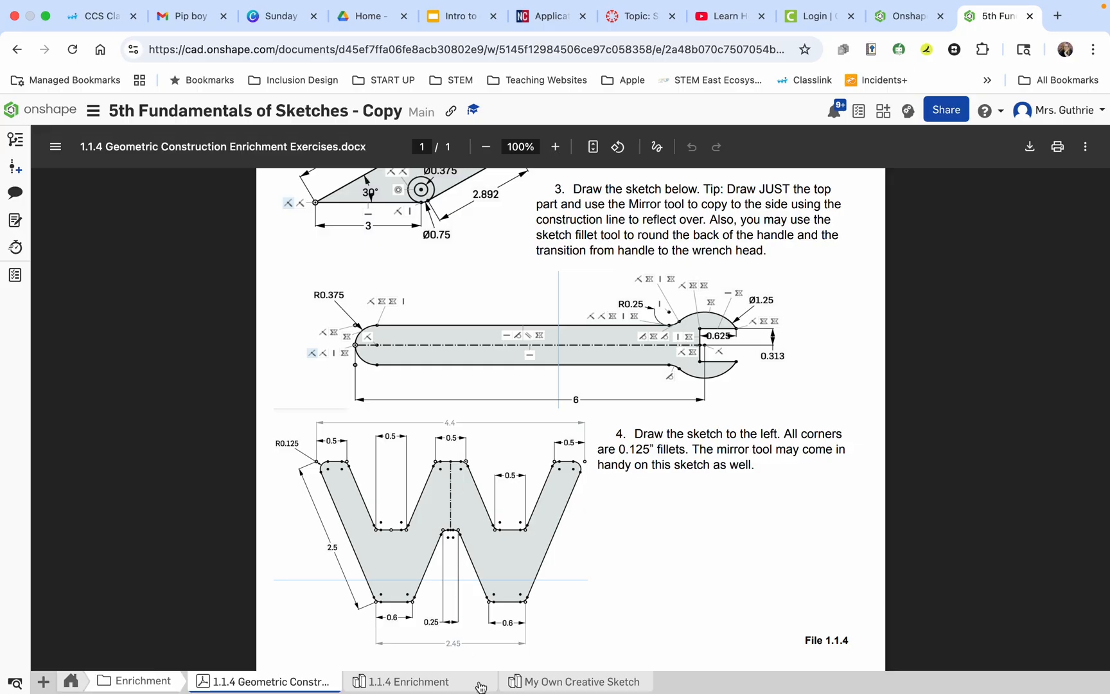
{"action": "left_click", "coordinate": [411, 685]}
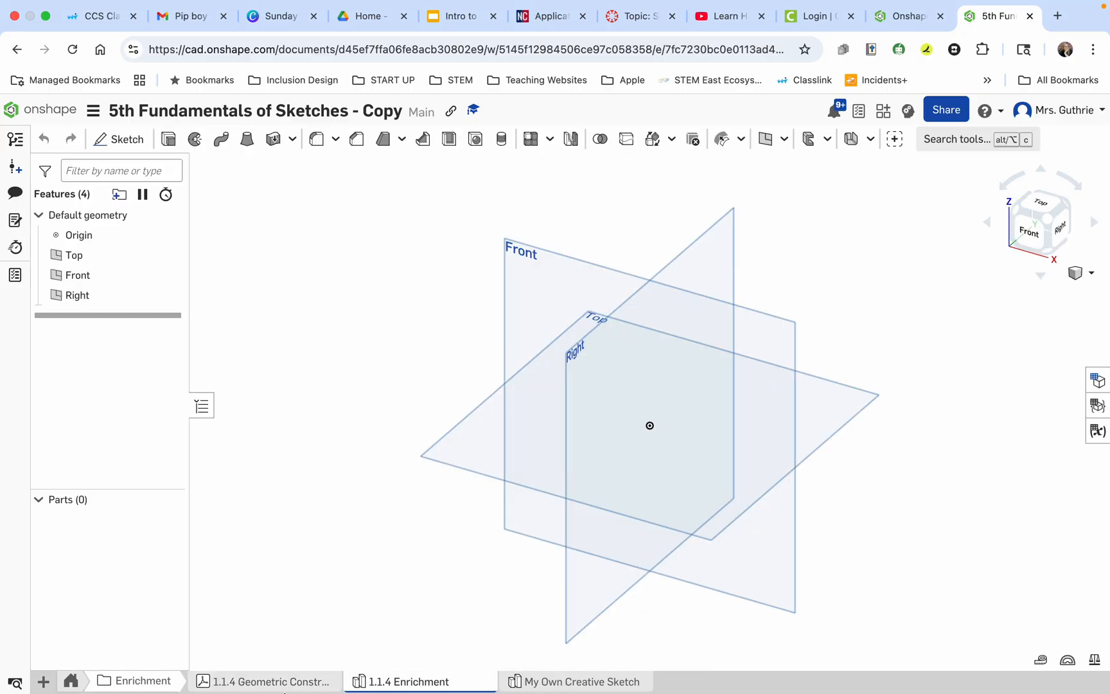
Open the My Own Creative Sketch part studio and start a new sketch on the Top plane.
{"action": "left_click", "coordinate": [554, 683]}
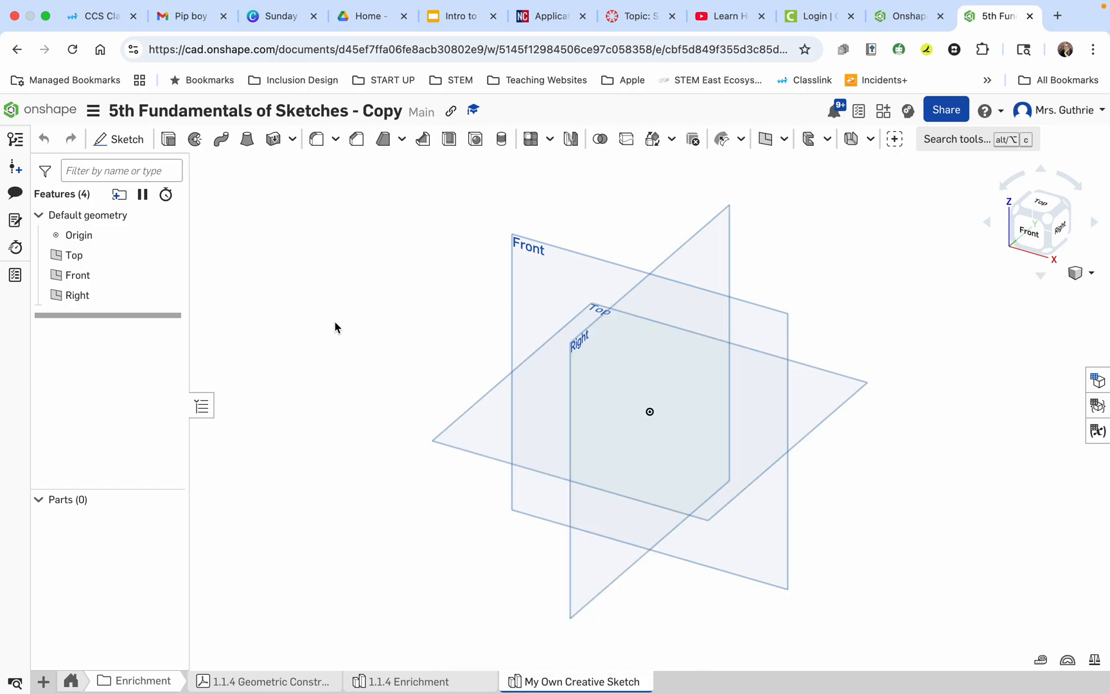
{"action": "left_click", "coordinate": [118, 139]}
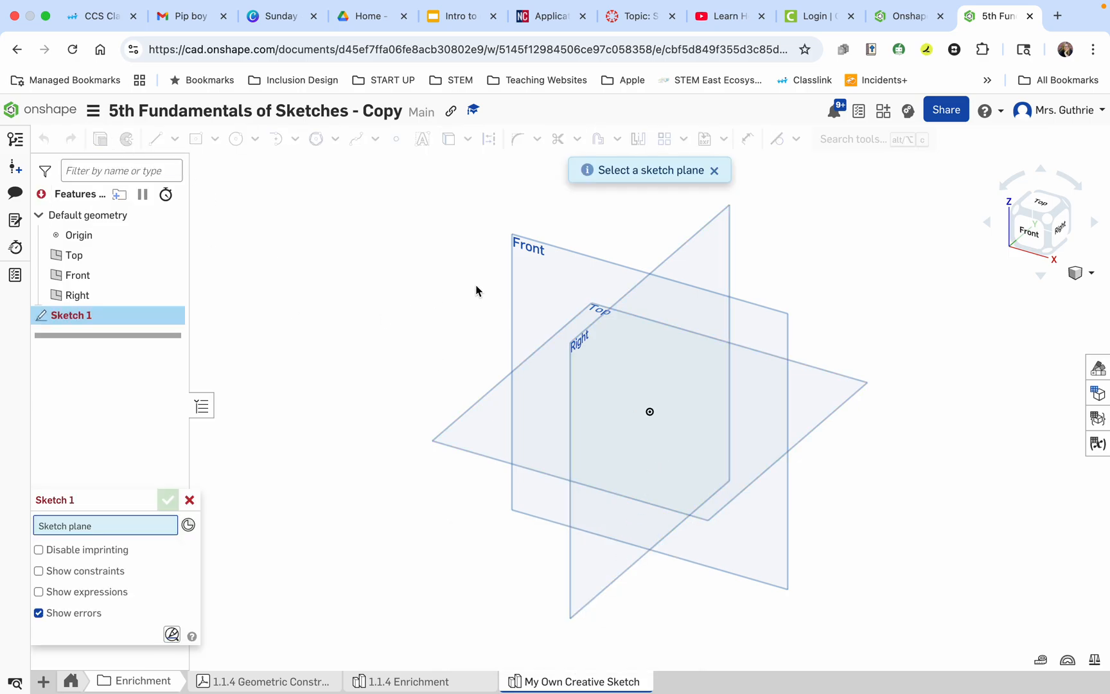
{"action": "left_click", "coordinate": [543, 412]}
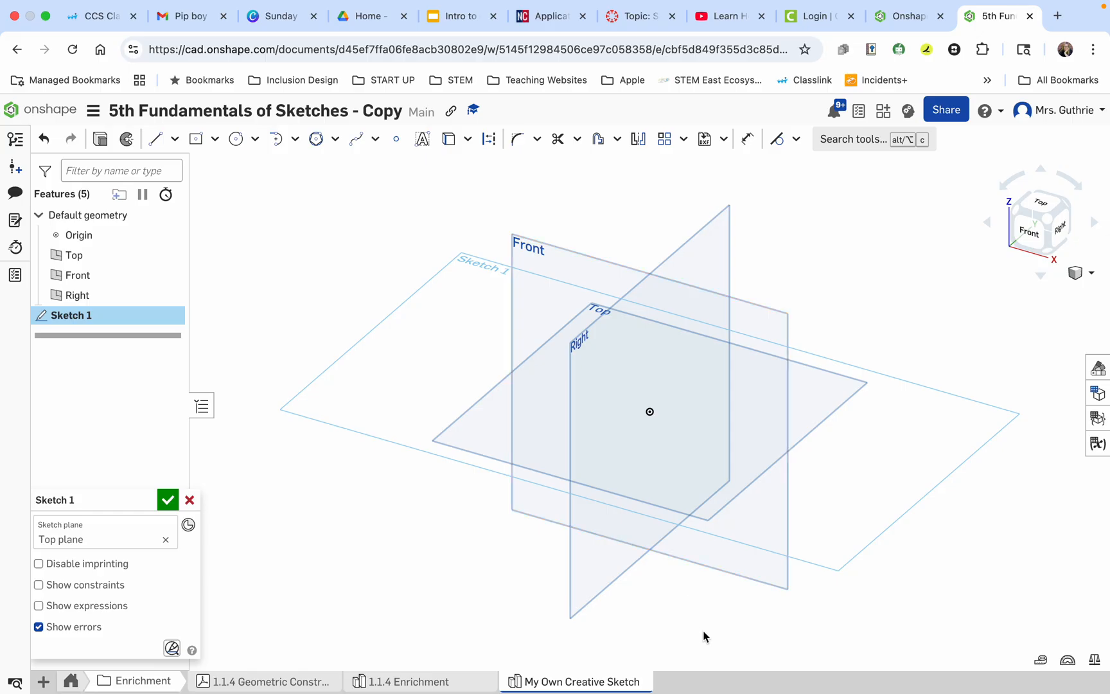
{"action": "mouse_move", "coordinate": [821, 6]}
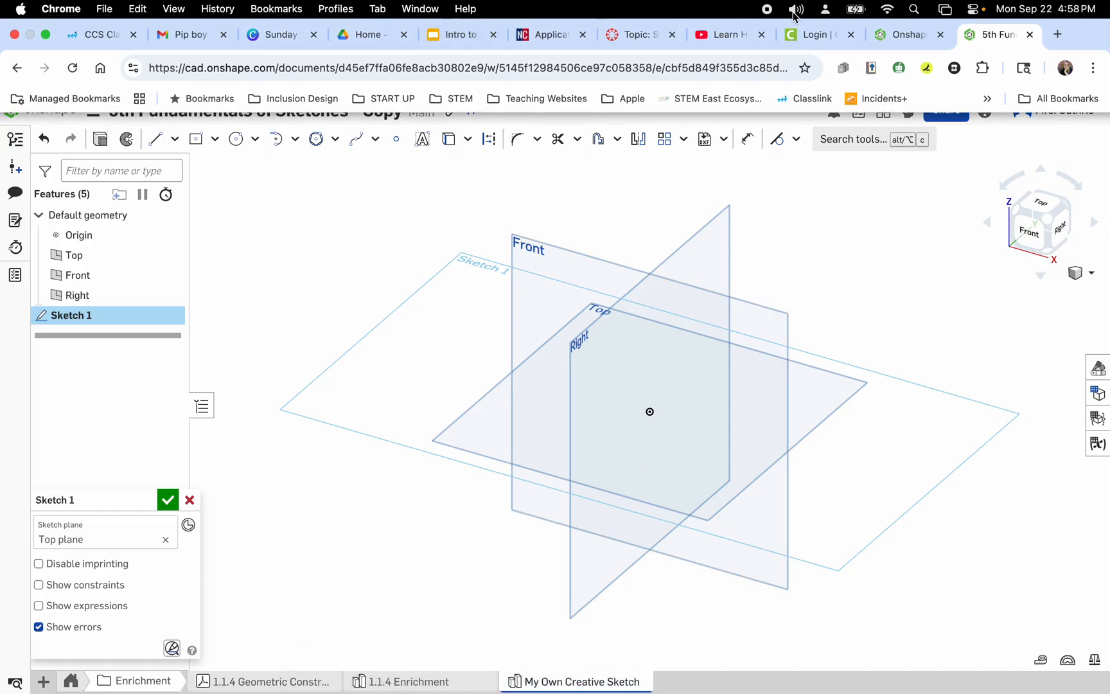
{"action": "left_click", "coordinate": [974, 9]}
{"action": "left_click", "coordinate": [975, 12]}
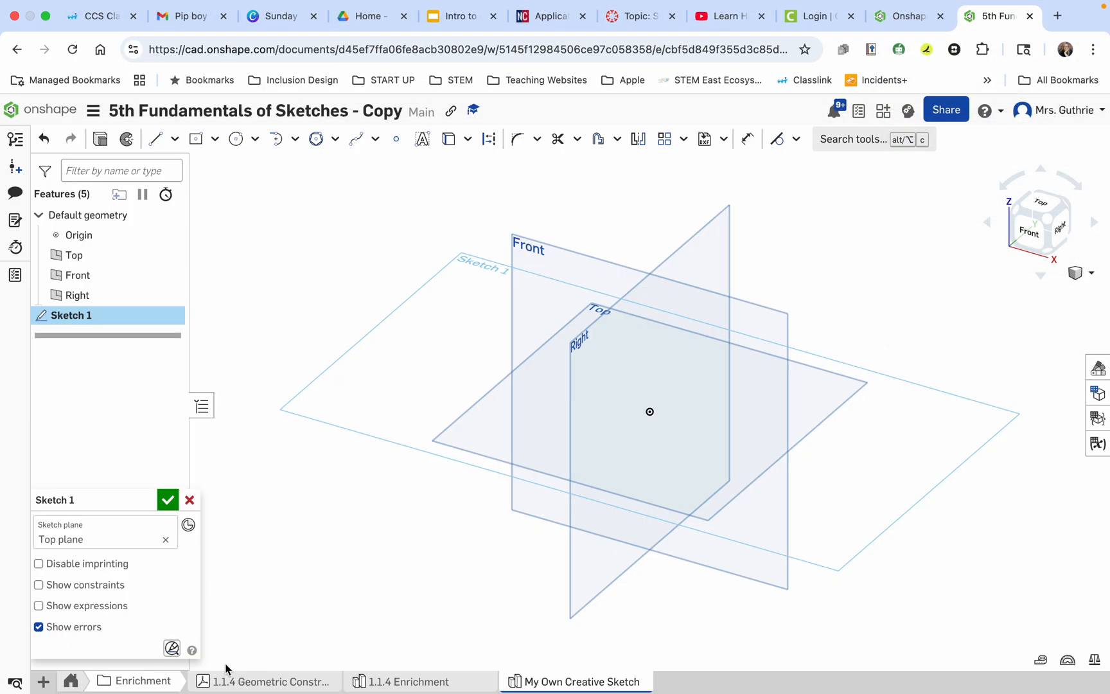
{"action": "mouse_move", "coordinate": [231, 692]}
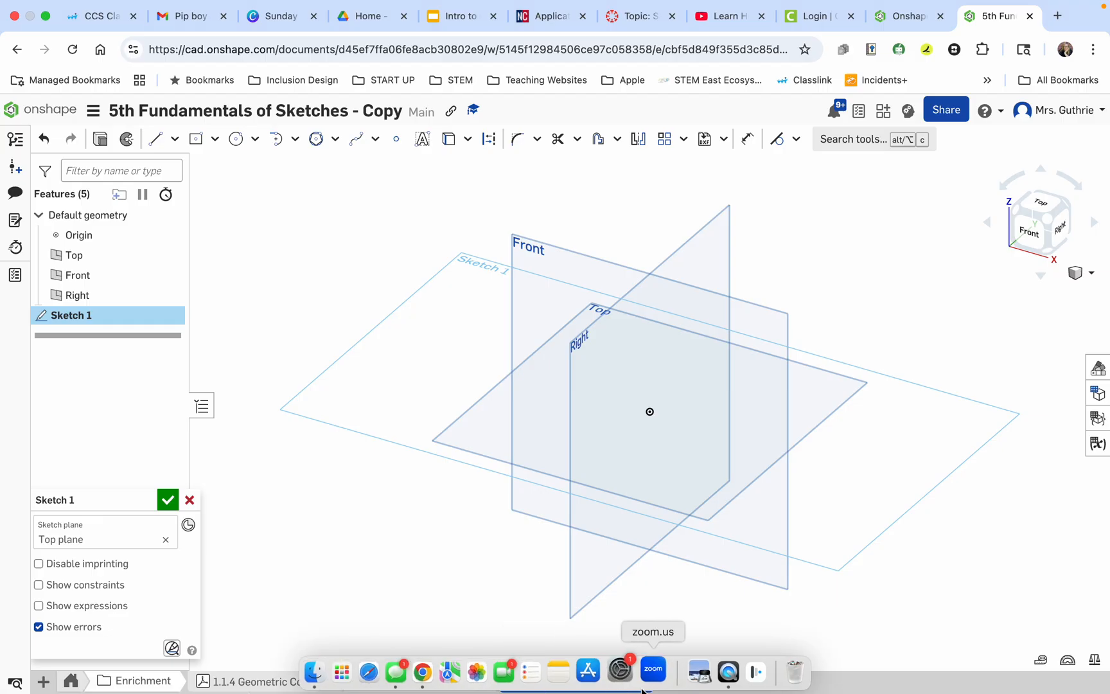
{"action": "left_click", "coordinate": [714, 671]}
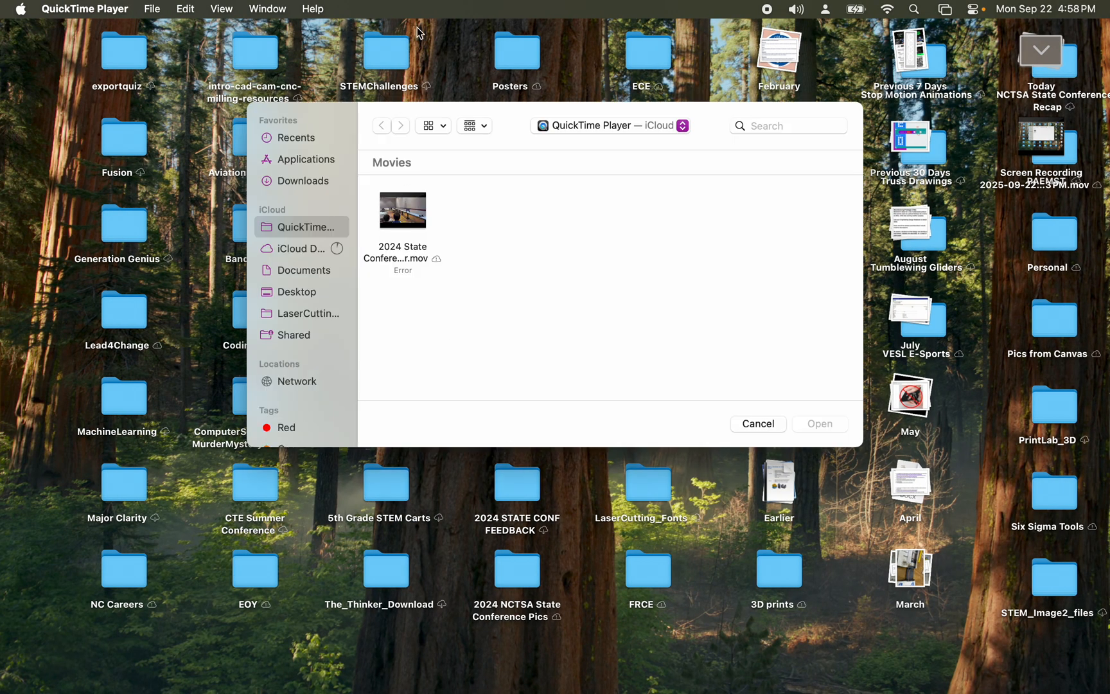
{"action": "left_click", "coordinate": [149, 10]}
{"action": "mouse_move", "coordinate": [193, 20]}
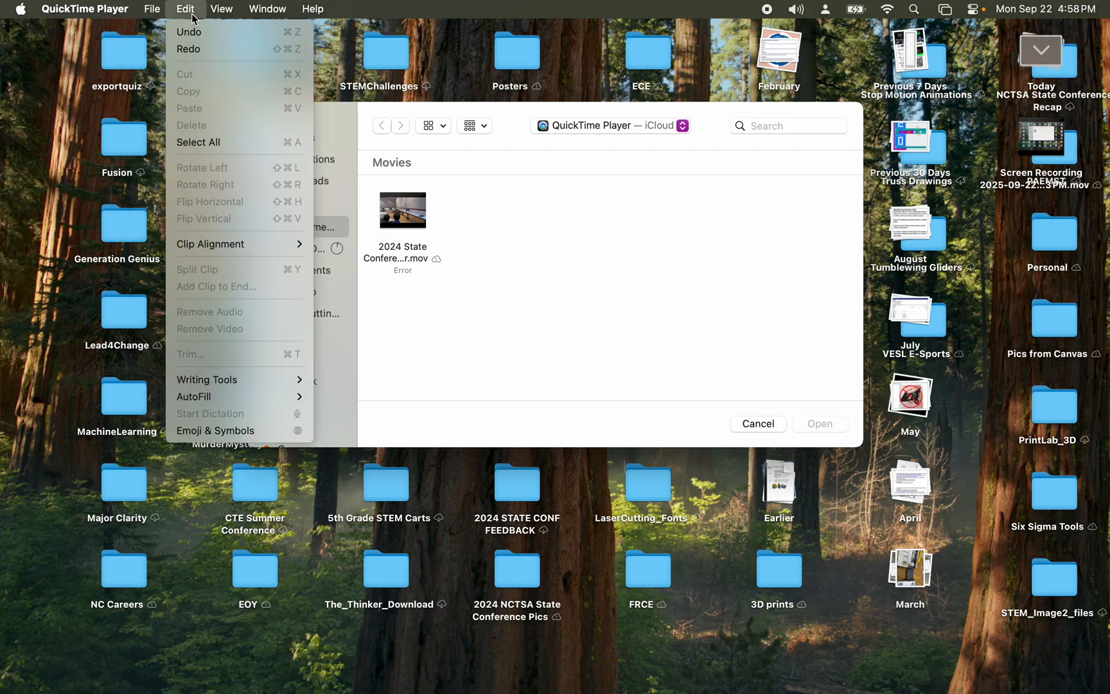